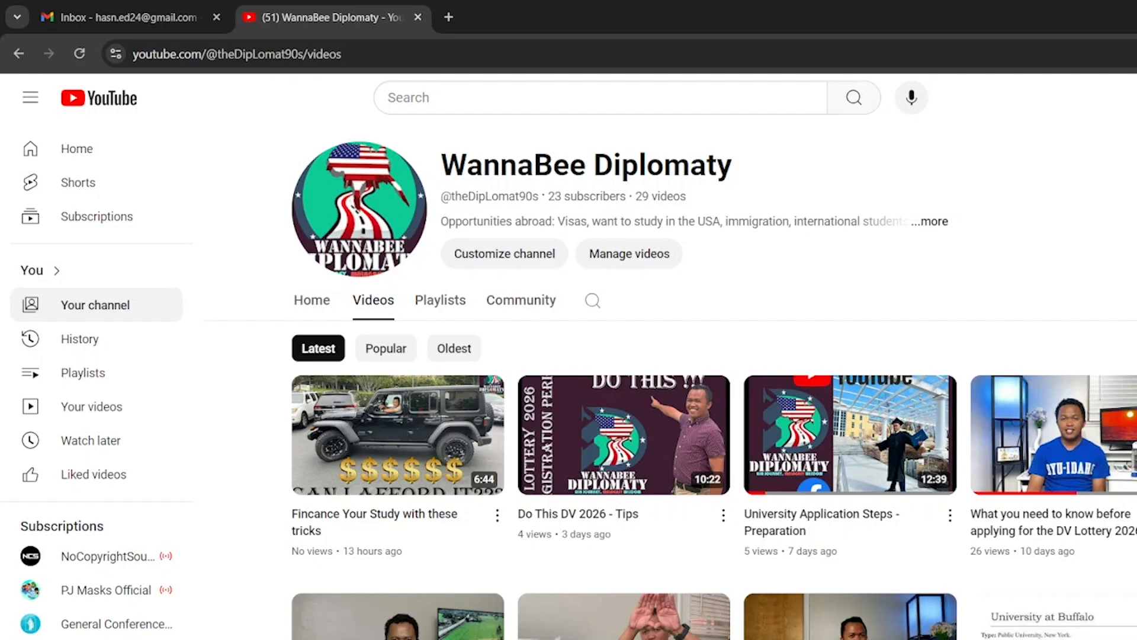
Bring the Firefox private browsing window to the front from the taskbar
mouse_move(954, 639)
left_click(955, 610)
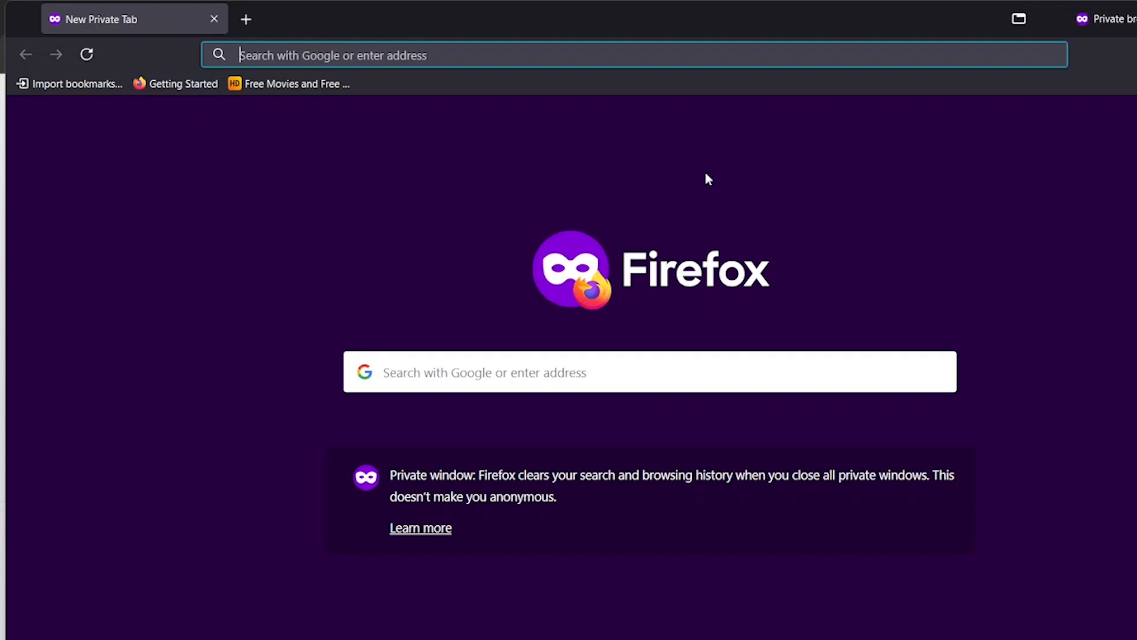
Search Google for 'DV lottery 2026 registration' from the address bar
type("DV")
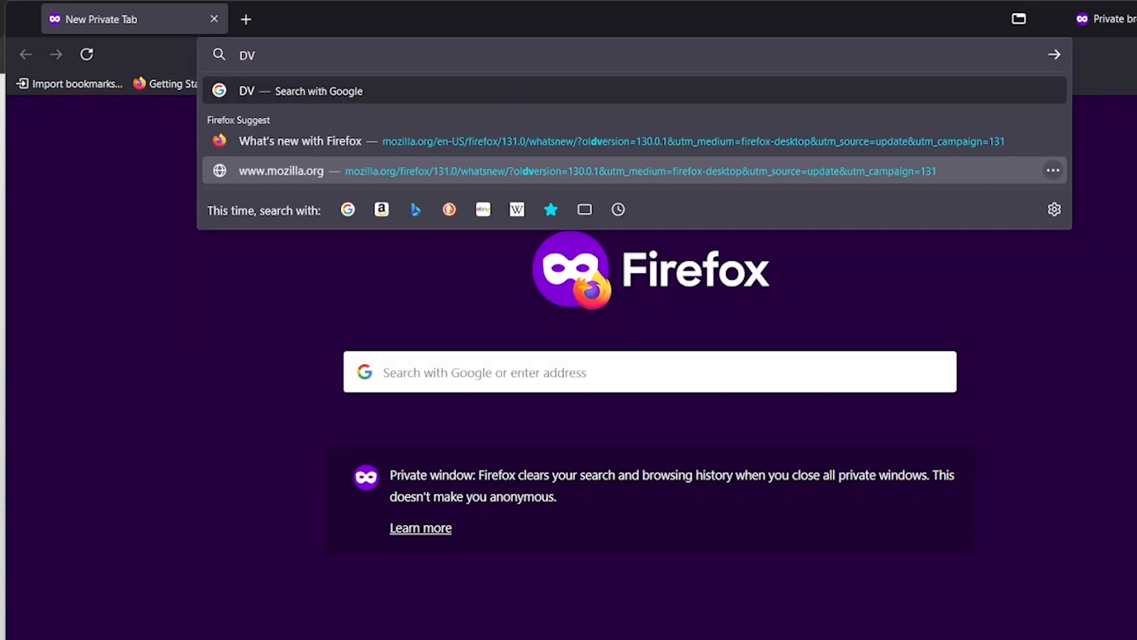
type(" loot")
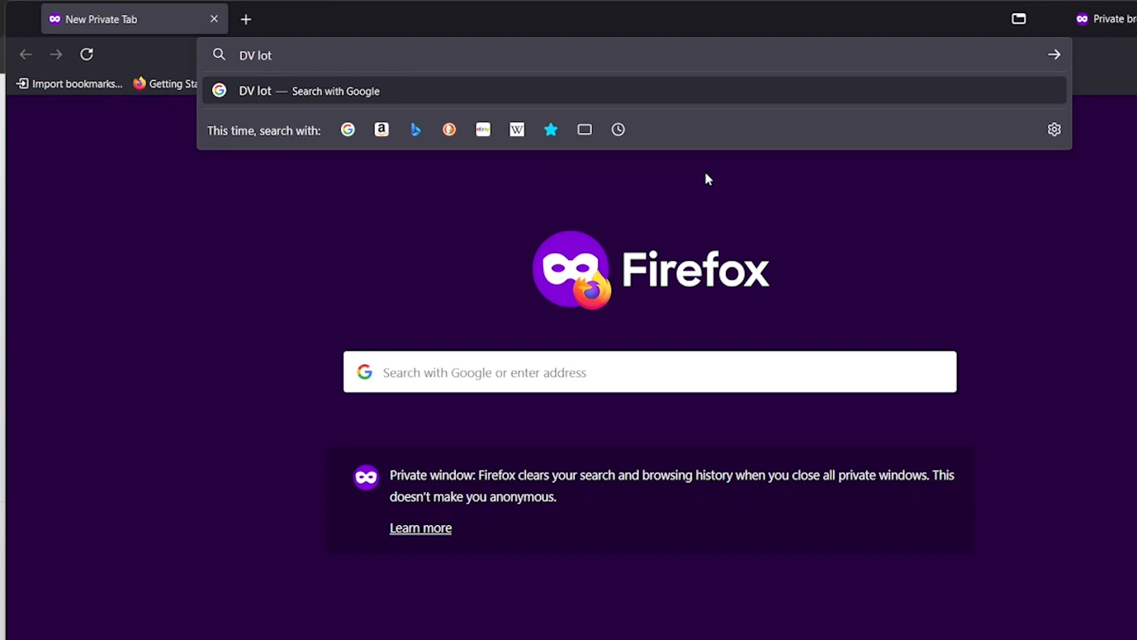
type("tery 202")
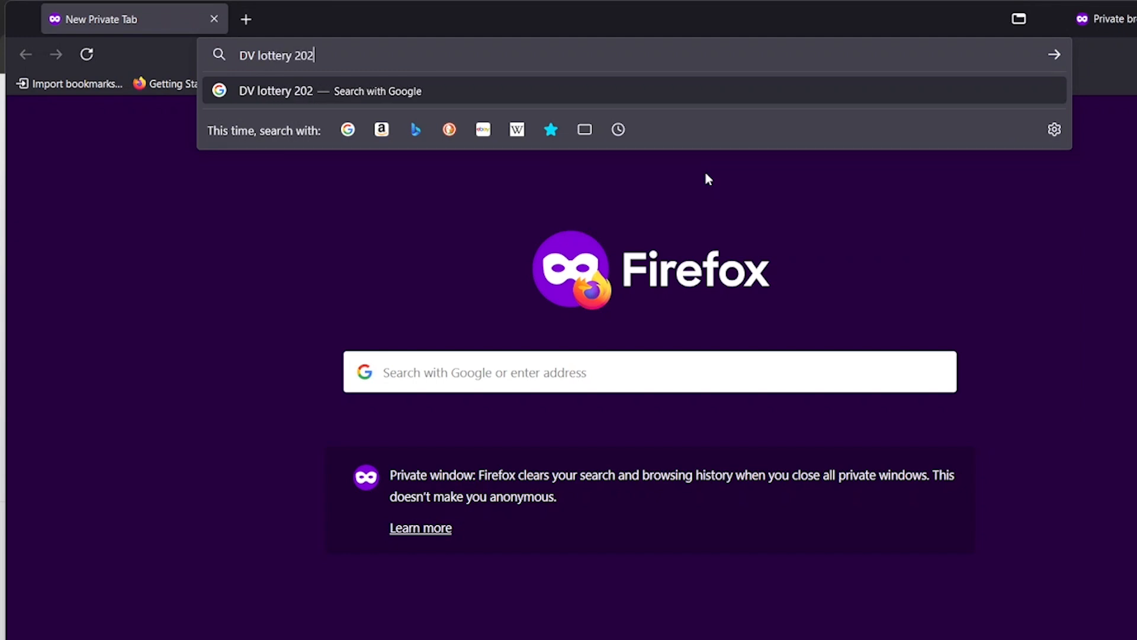
type("6 ")
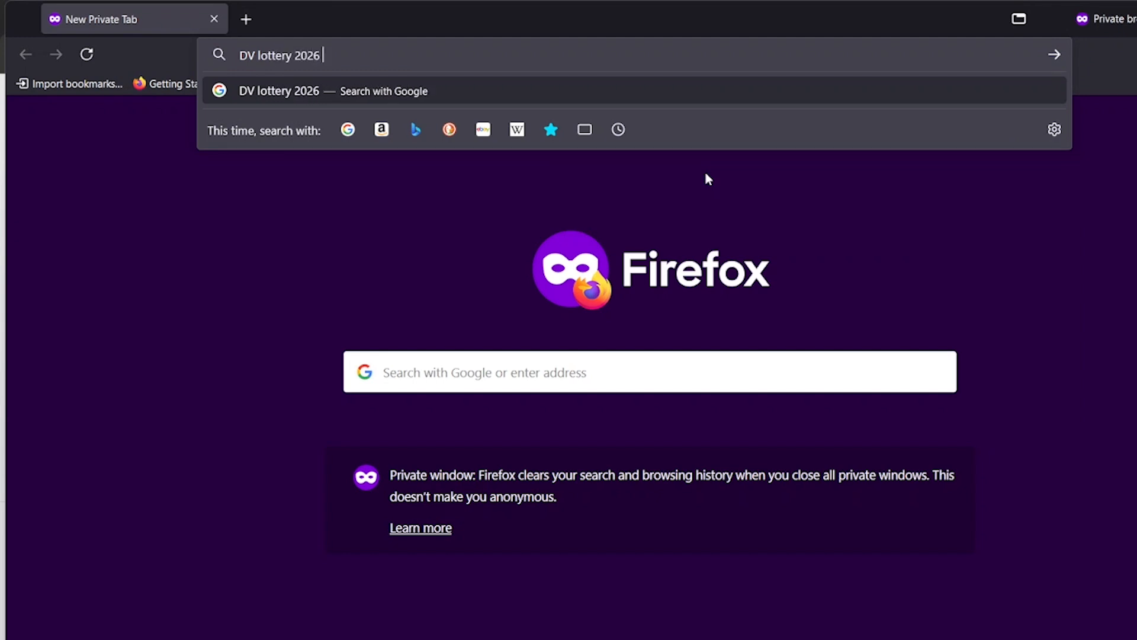
type("registration")
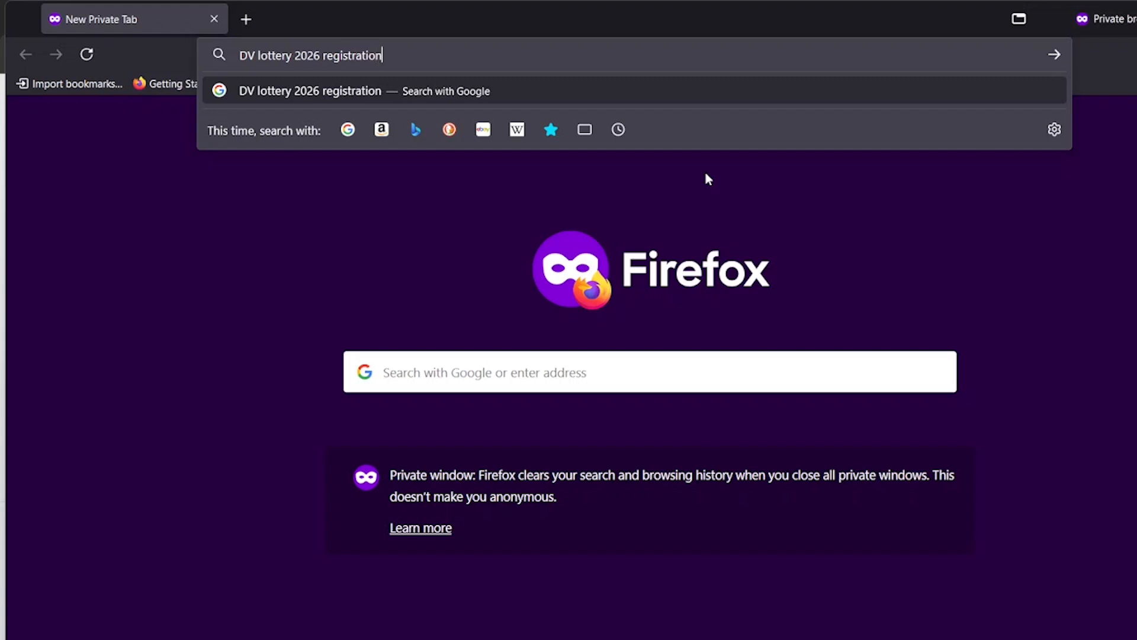
key("Return")
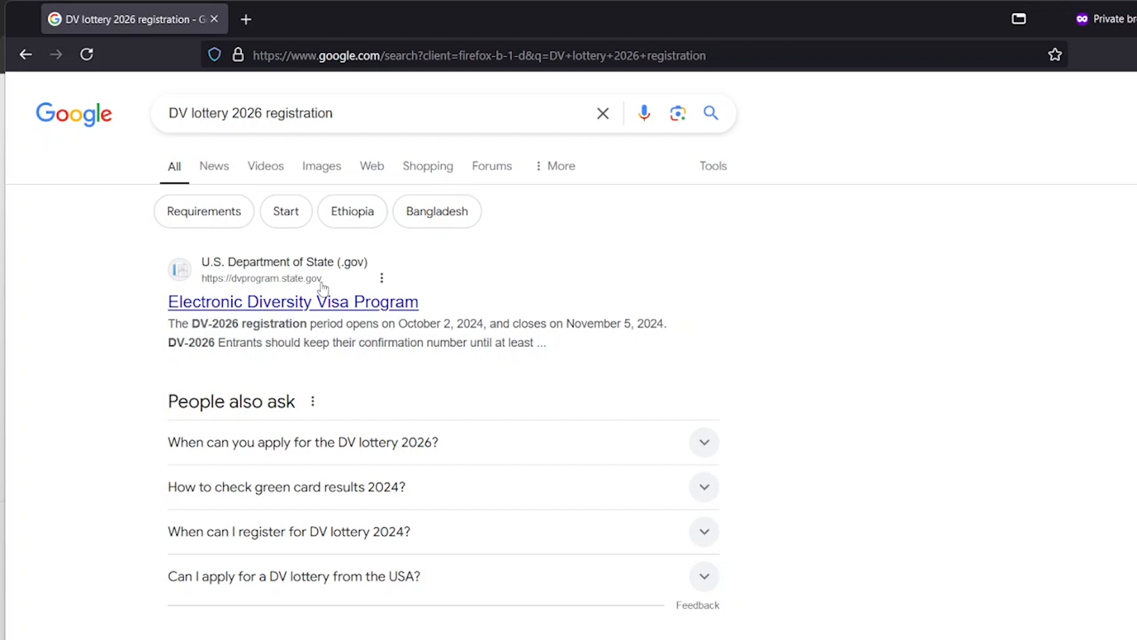
Open the Electronic Diversity Visa Program result in a new tab and verify its dvprogram.state.gov address
middle_click(359, 307)
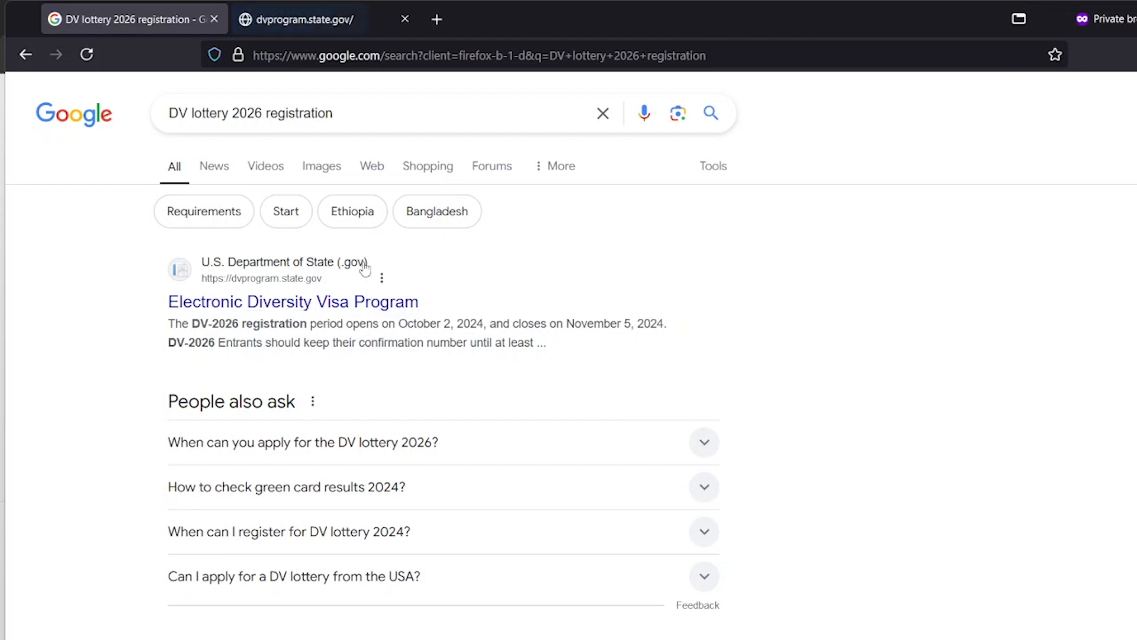
left_click(318, 27)
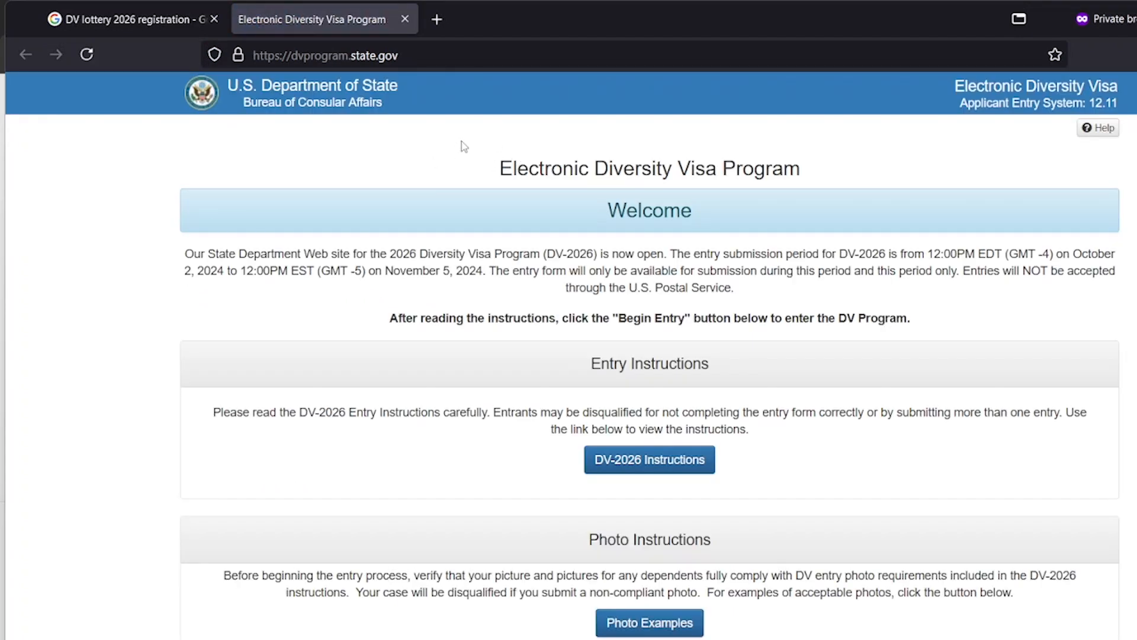
left_click(454, 63)
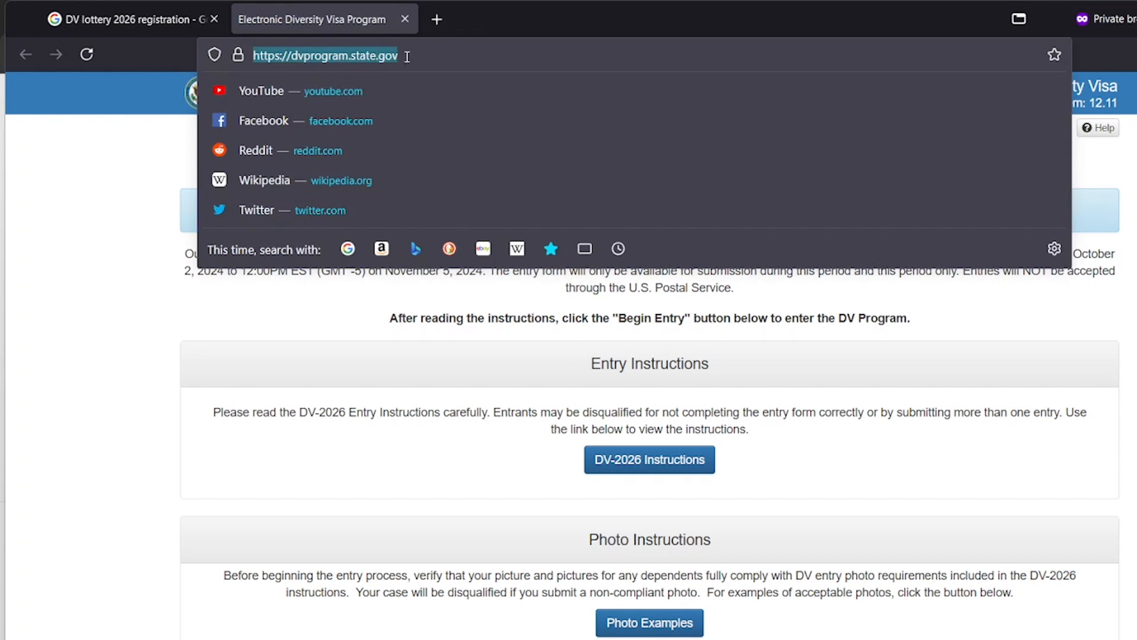
left_click(547, 398)
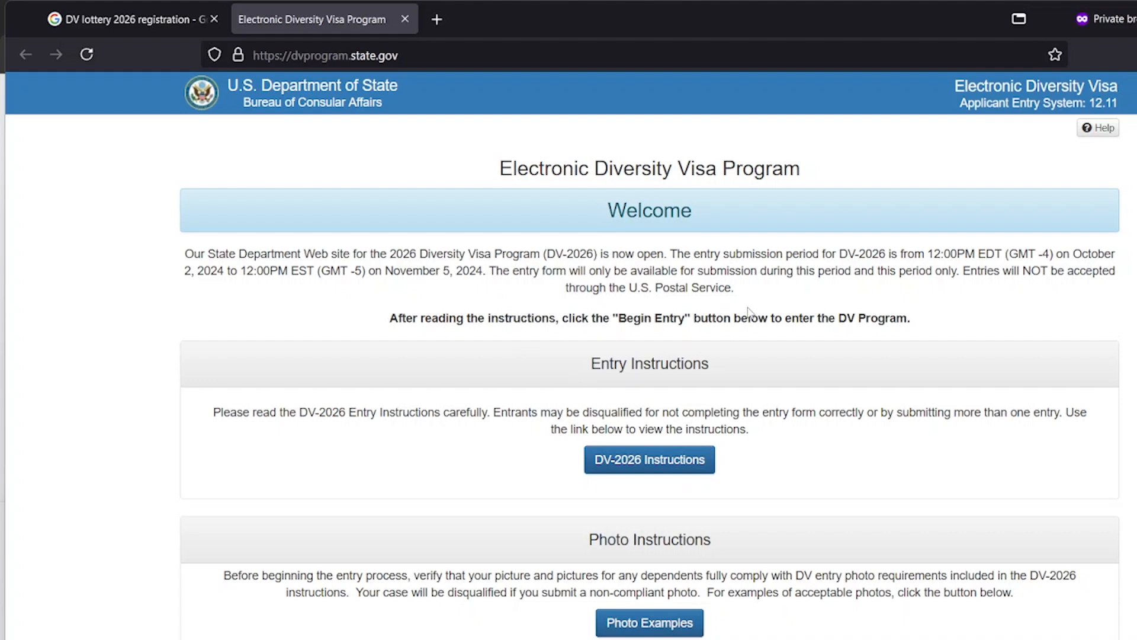
scroll(761, 317, "down", 10)
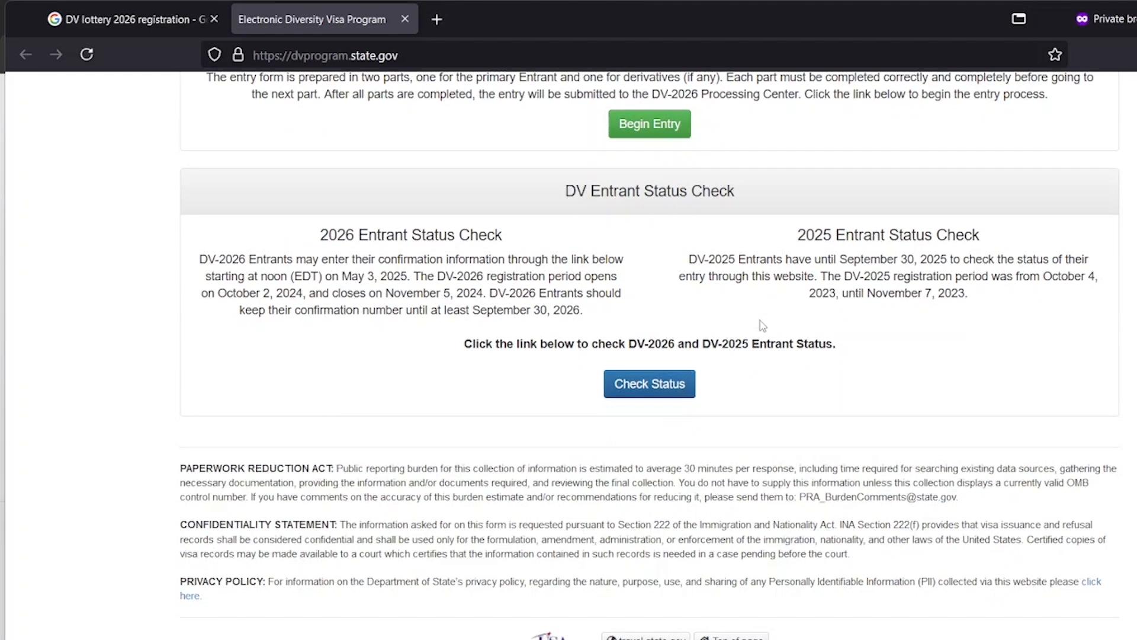
scroll(753, 302, "up", 5)
scroll(752, 298, "up", 3)
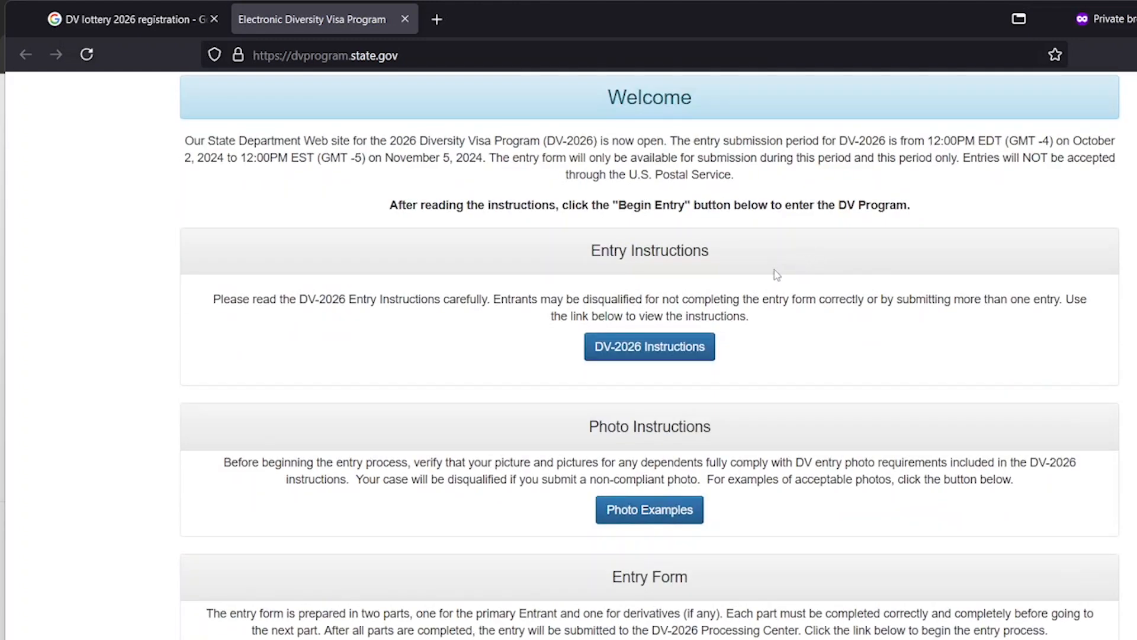
scroll(776, 276, "down", 2)
scroll(776, 277, "down", 6)
scroll(777, 277, "up", 3)
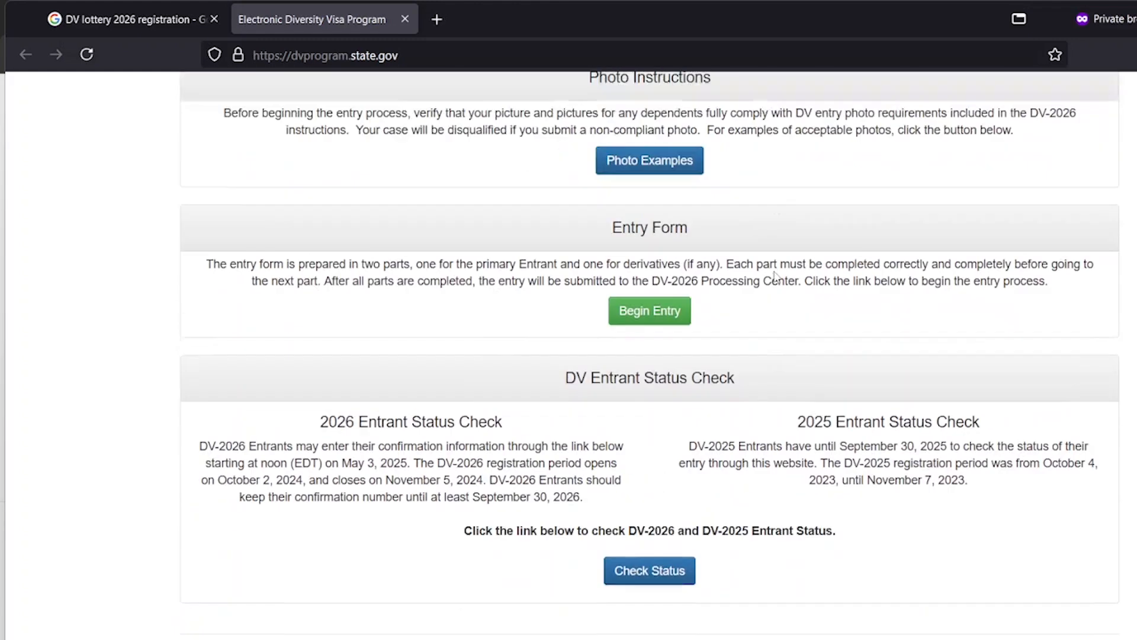
scroll(758, 296, "up", 6)
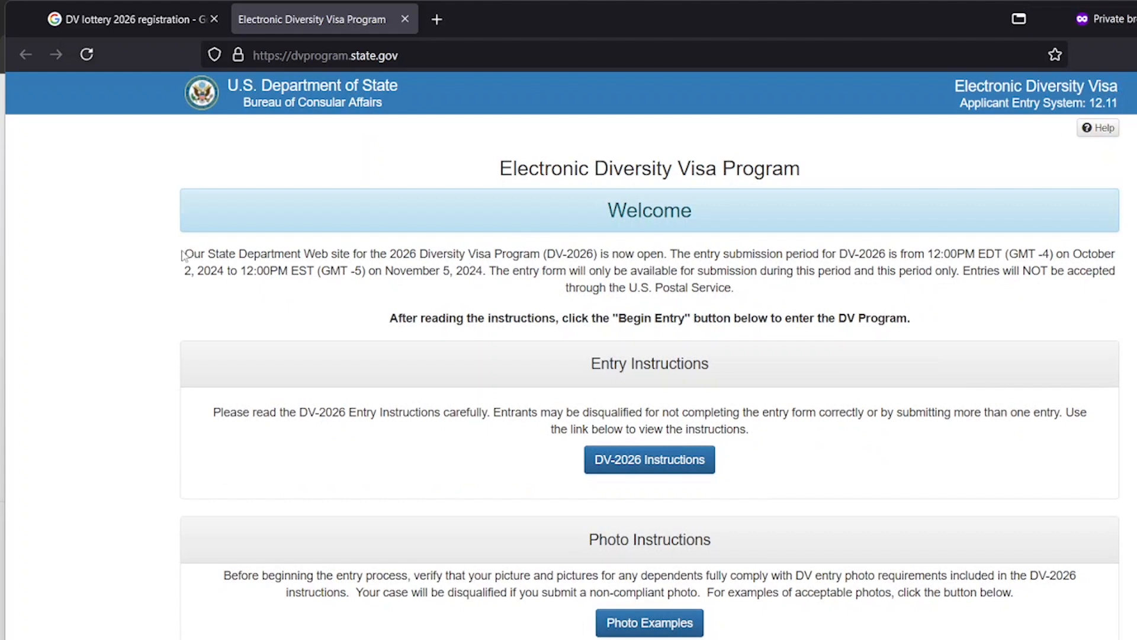
left_click_drag(183, 254, 735, 292)
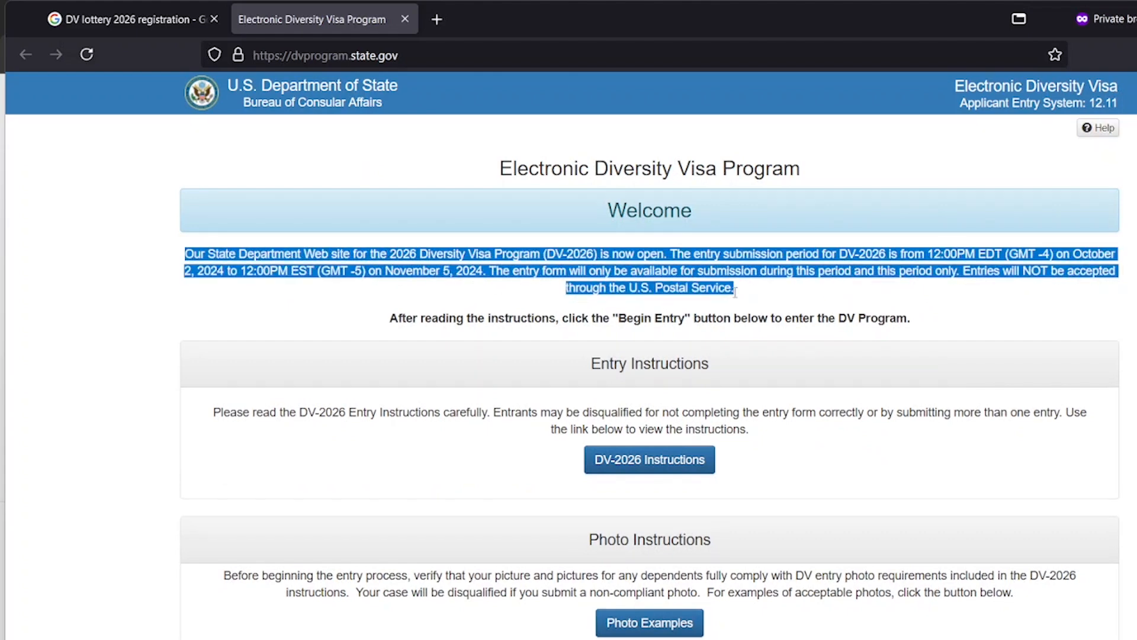
left_click(318, 289)
scroll(787, 354, "down", 10)
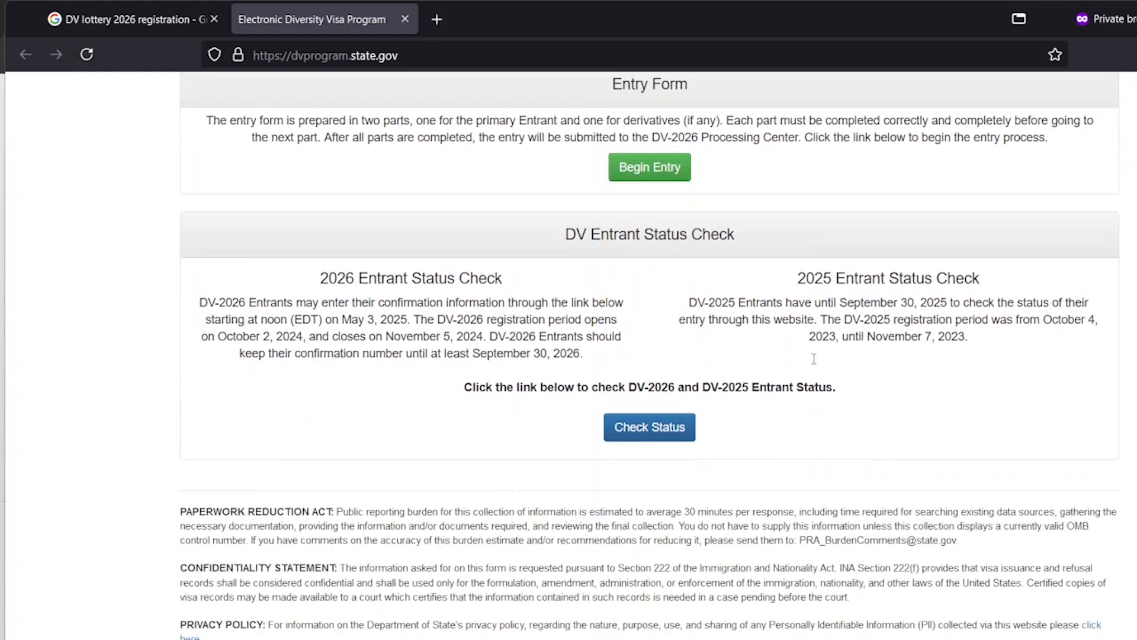
scroll(835, 325, "up", 3)
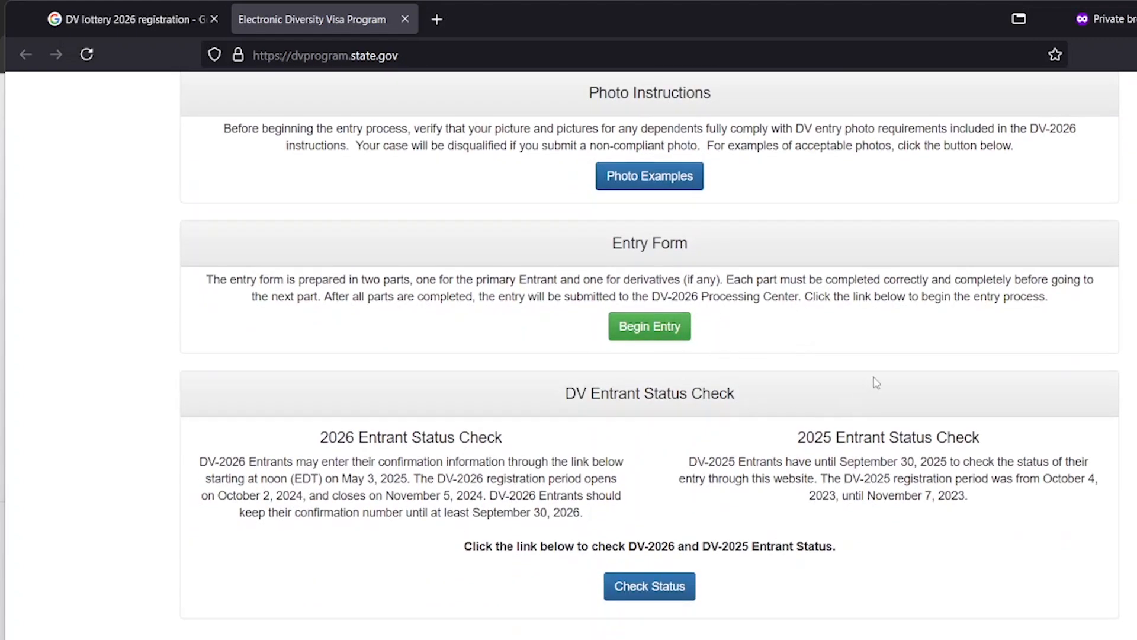
scroll(424, 401, "up", 7)
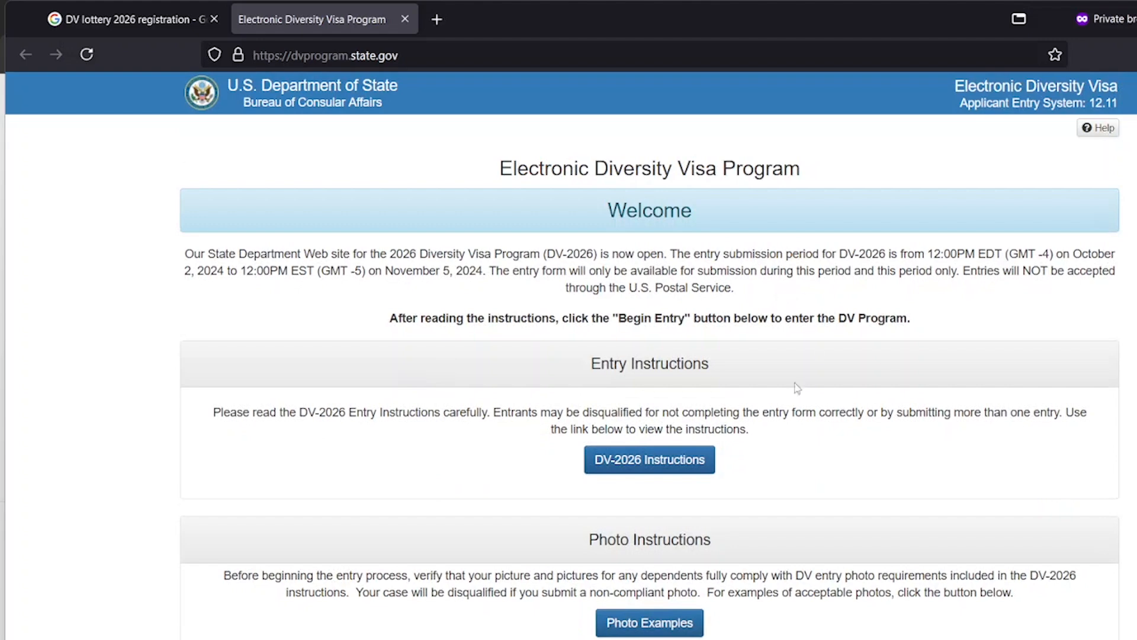
scroll(747, 404, "down", 3)
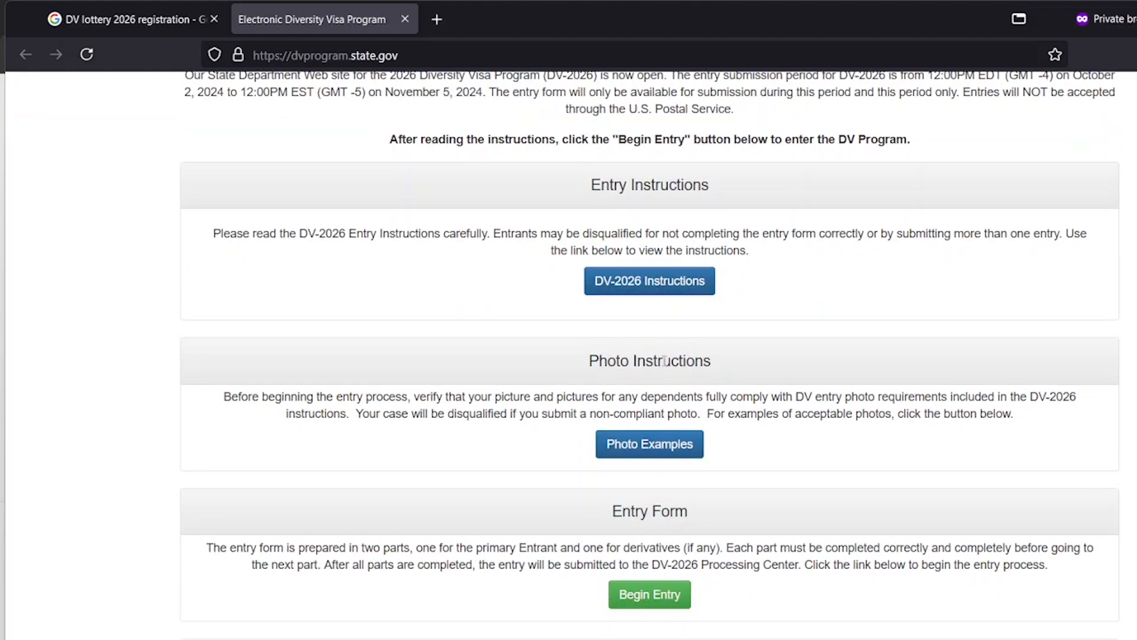
scroll(654, 450, "down", 8)
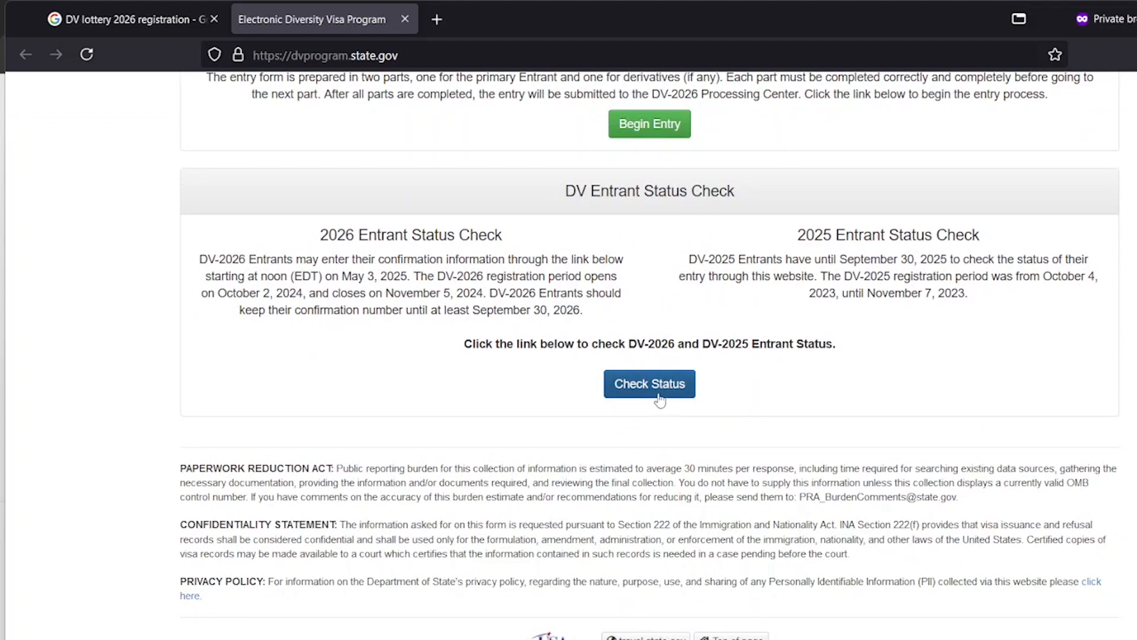
scroll(798, 370, "up", 4)
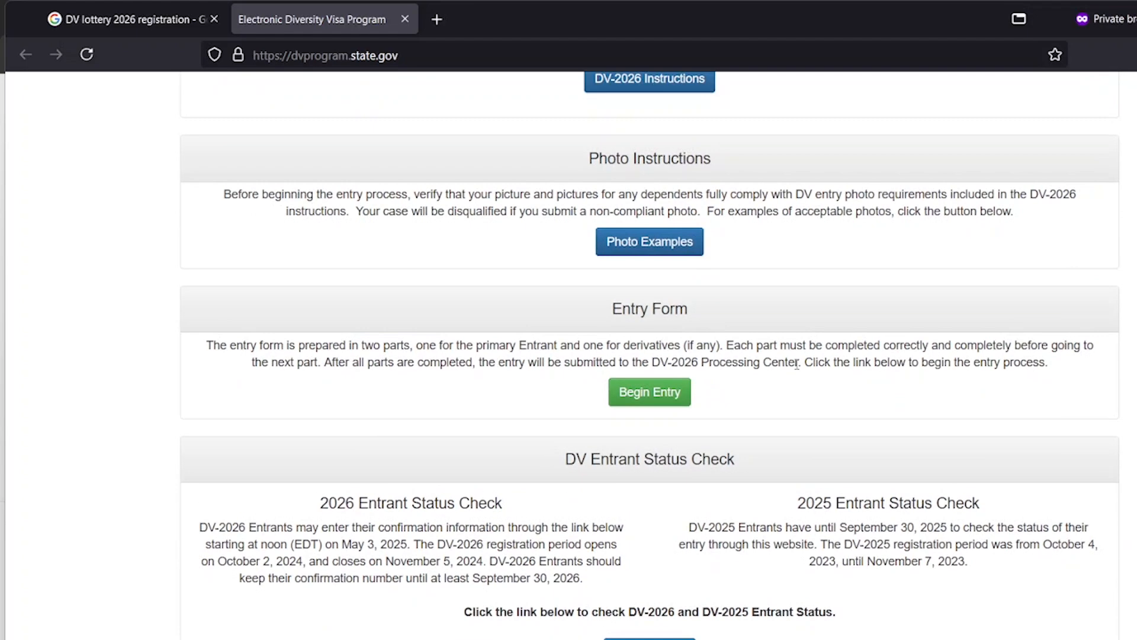
scroll(796, 365, "up", 5)
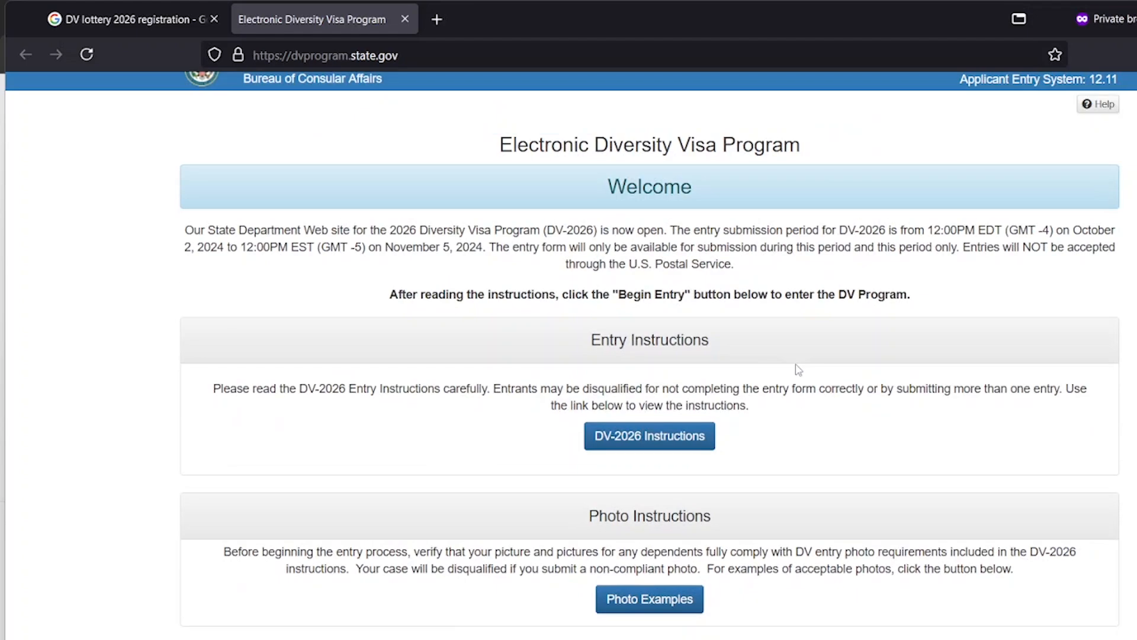
scroll(815, 348, "down", 1)
scroll(817, 347, "up", 1)
scroll(817, 347, "up", 1)
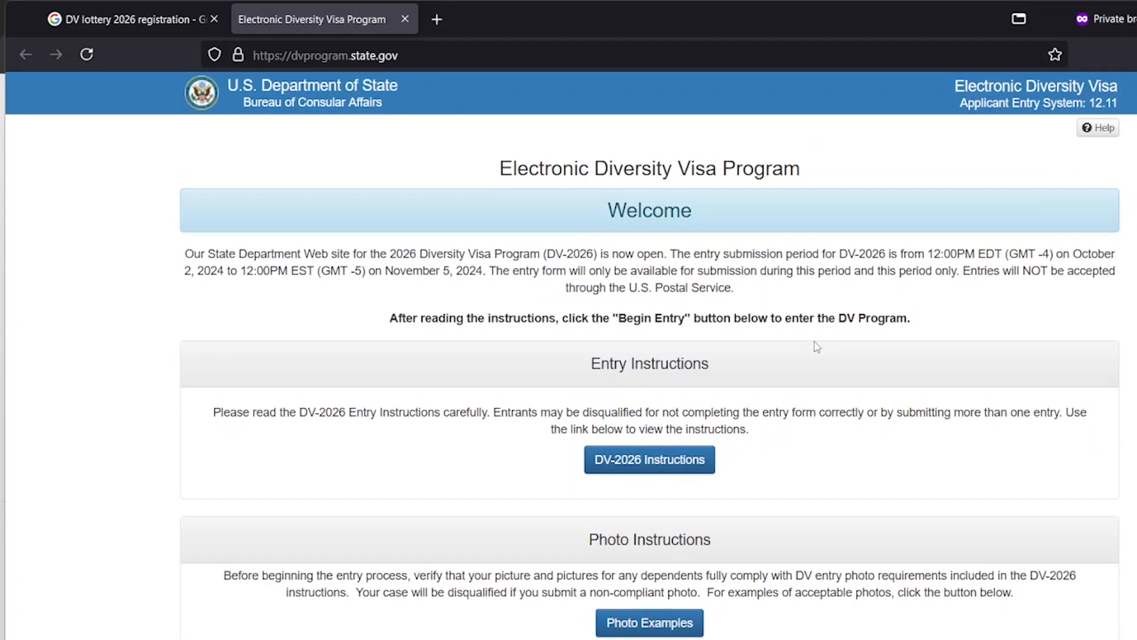
scroll(817, 347, "down", 7)
scroll(817, 349, "up", 5)
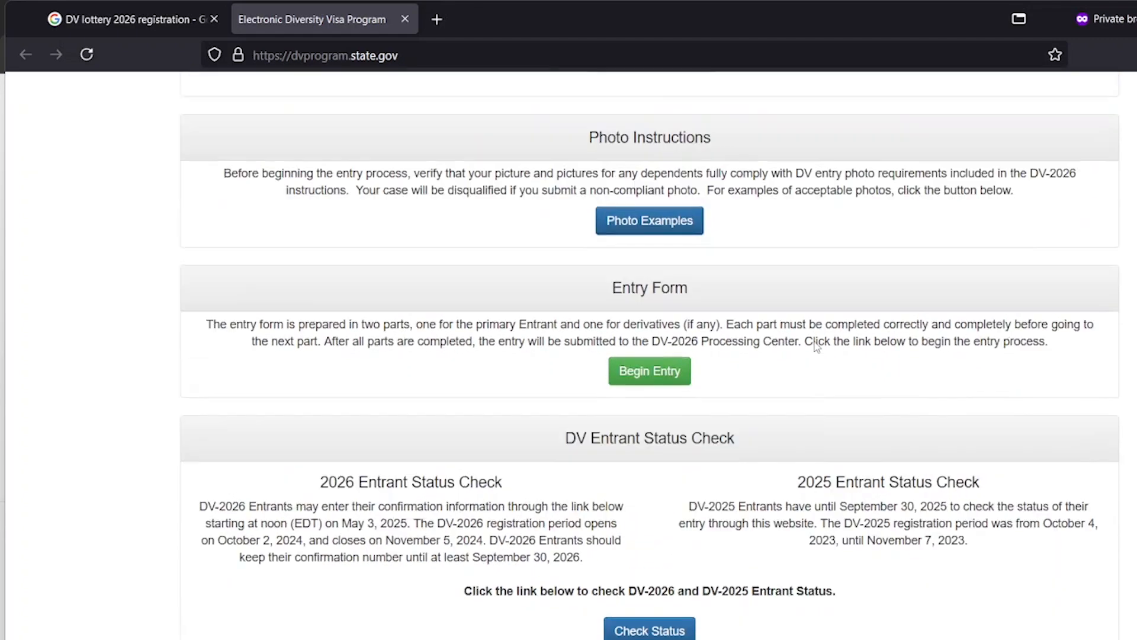
scroll(853, 459, "down", 4)
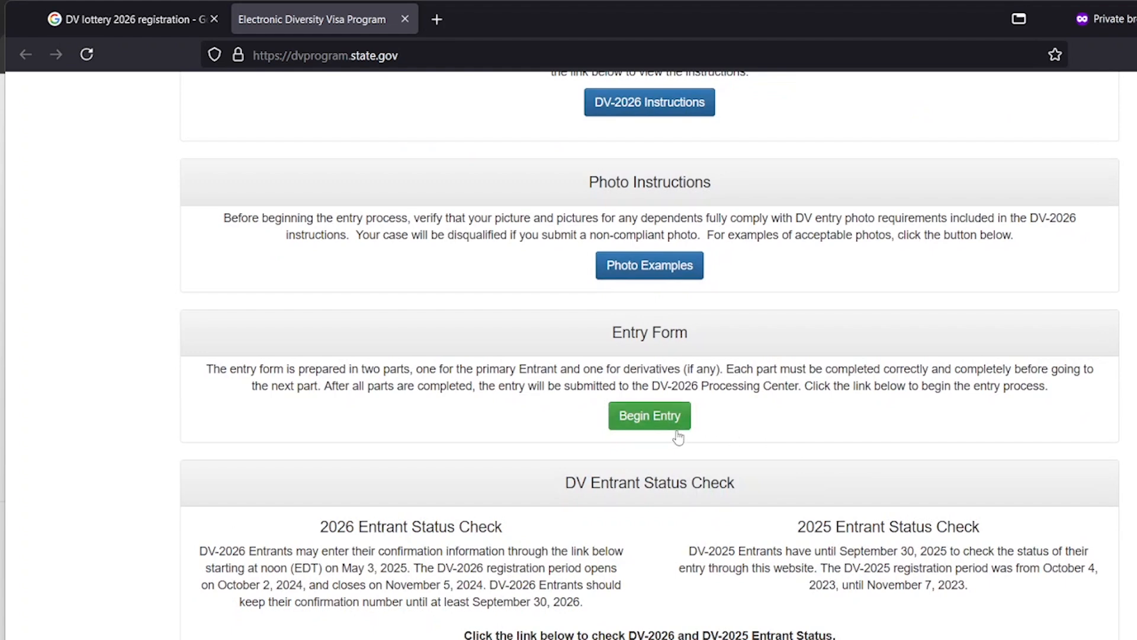
scroll(690, 447, "up", 4)
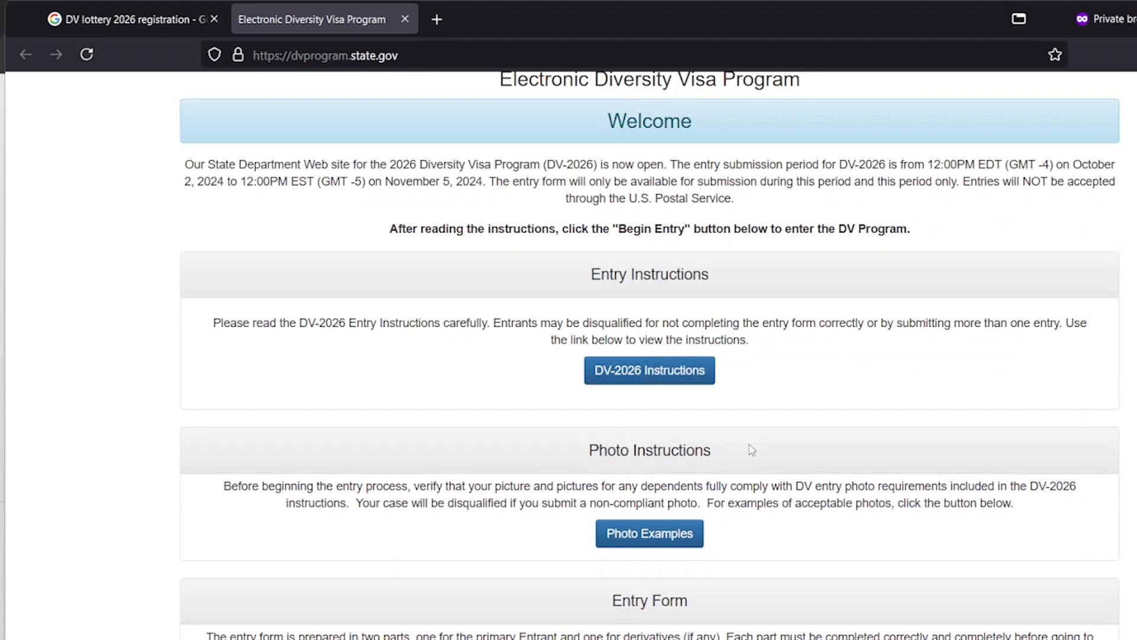
Go to the Diversity Visa Instructions page and open the DV-2026 Program Instructions PDF
left_click(676, 371)
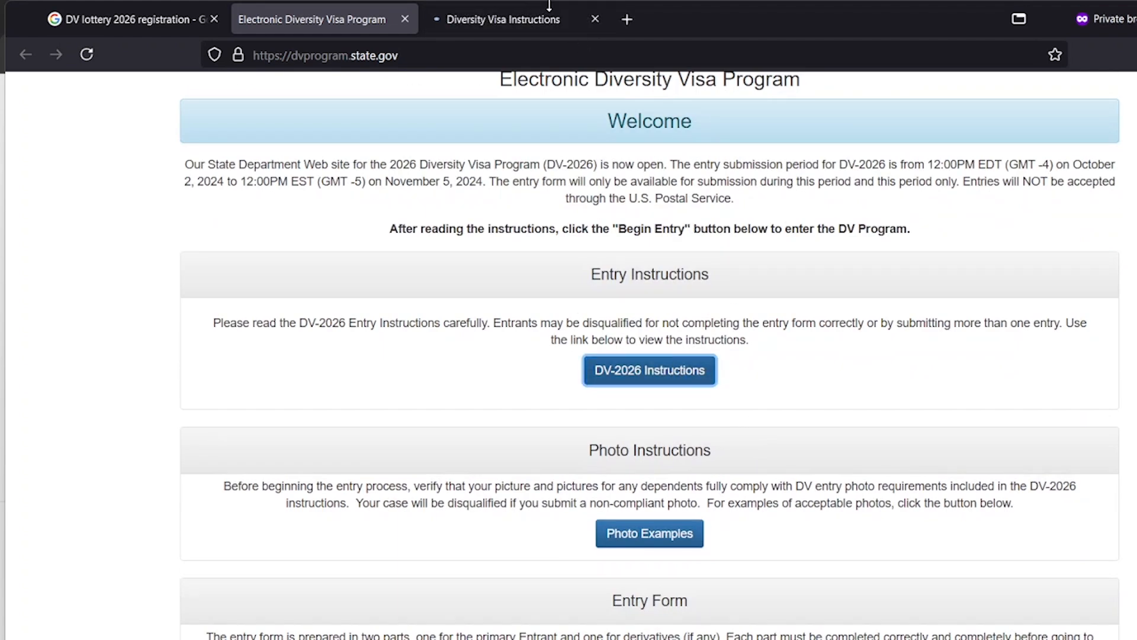
left_click(529, 19)
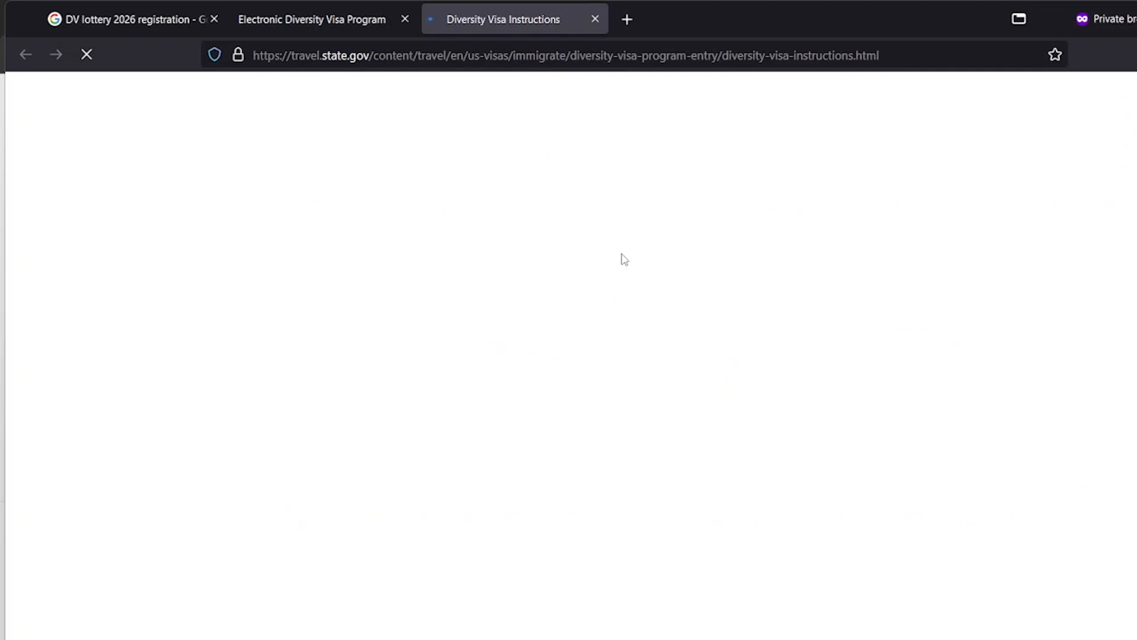
scroll(452, 313, "down", 4)
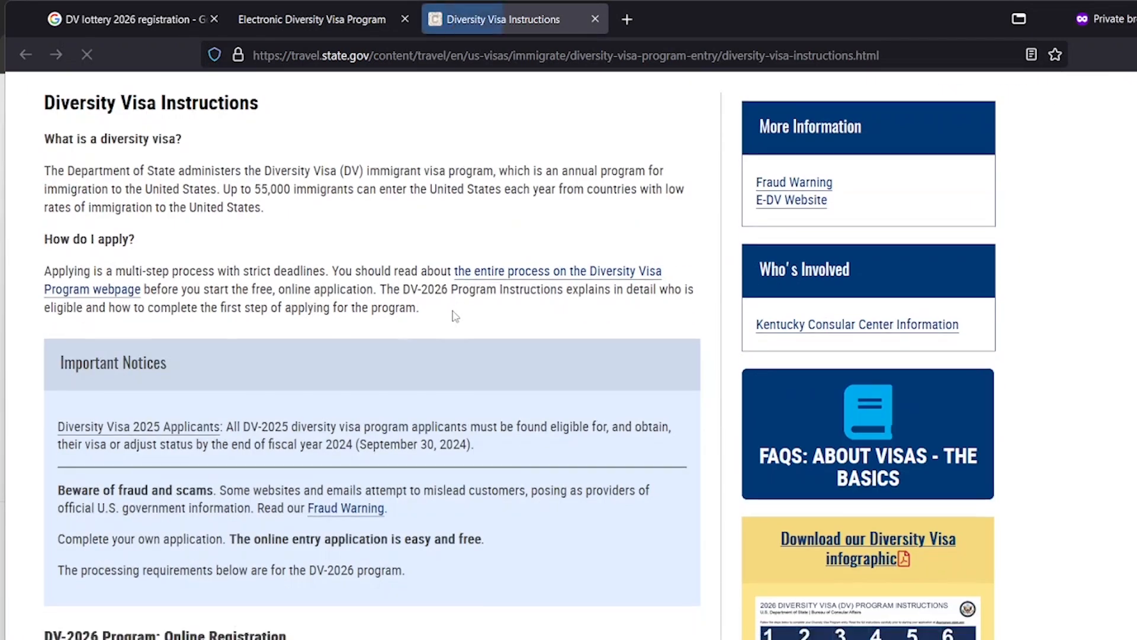
scroll(454, 316, "down", 4)
scroll(357, 311, "down", 4)
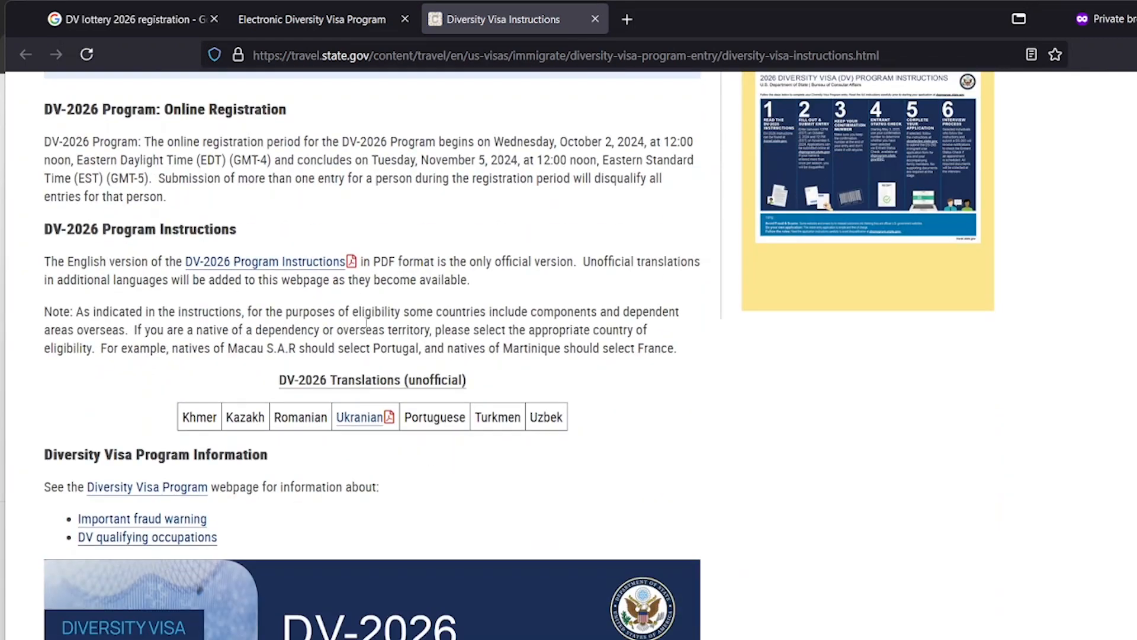
left_click(266, 266)
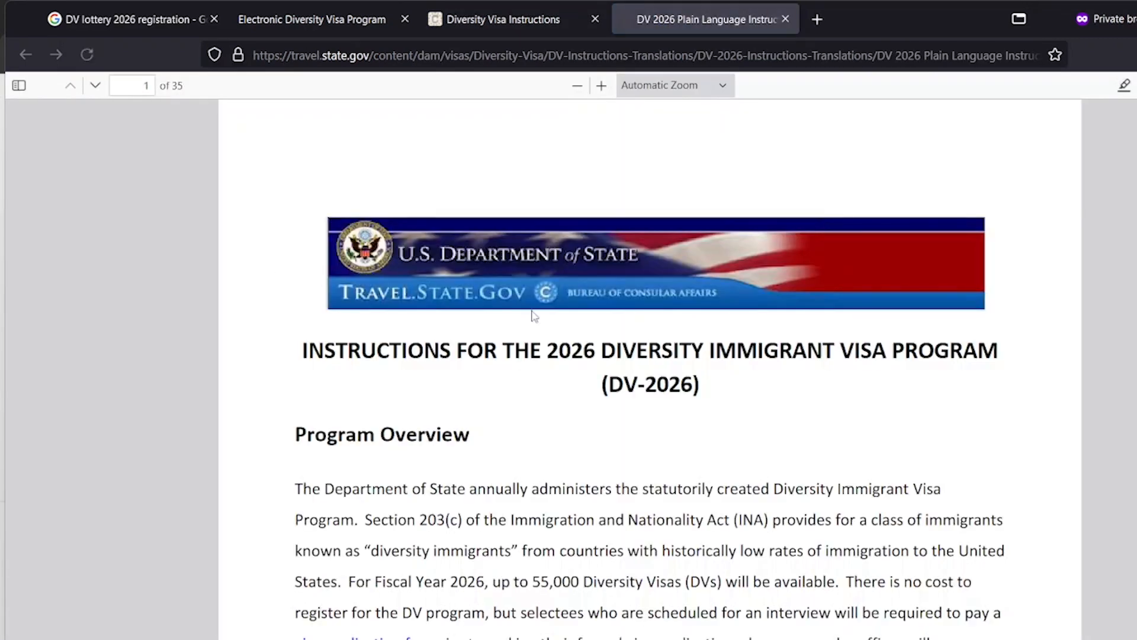
scroll(584, 325, "down", 4)
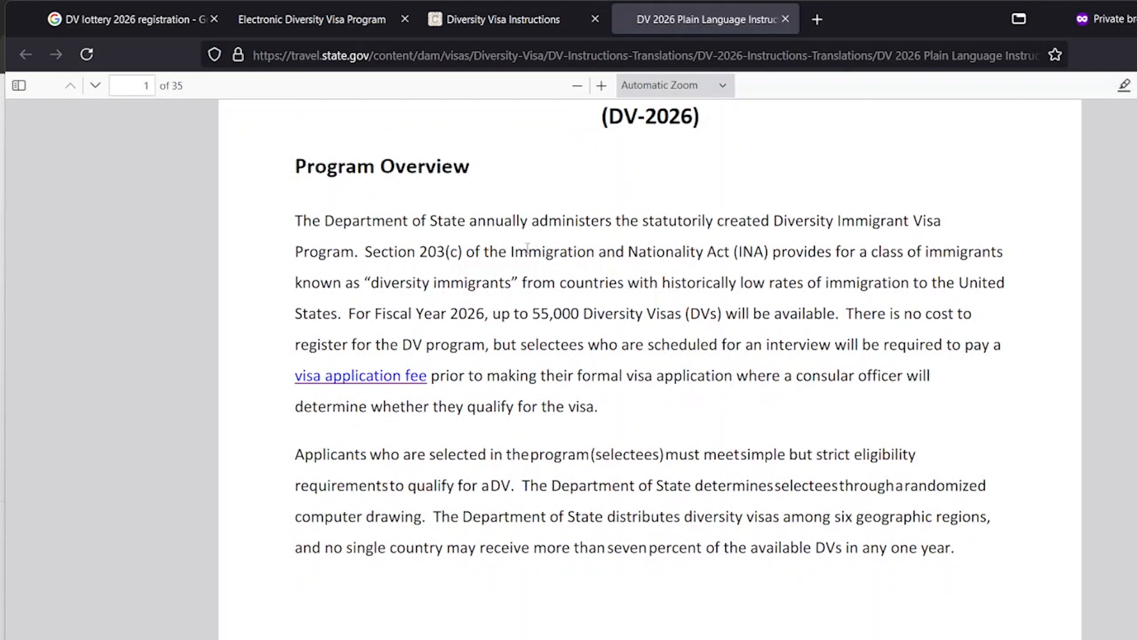
scroll(651, 313, "up", 3)
scroll(651, 315, "up", 1)
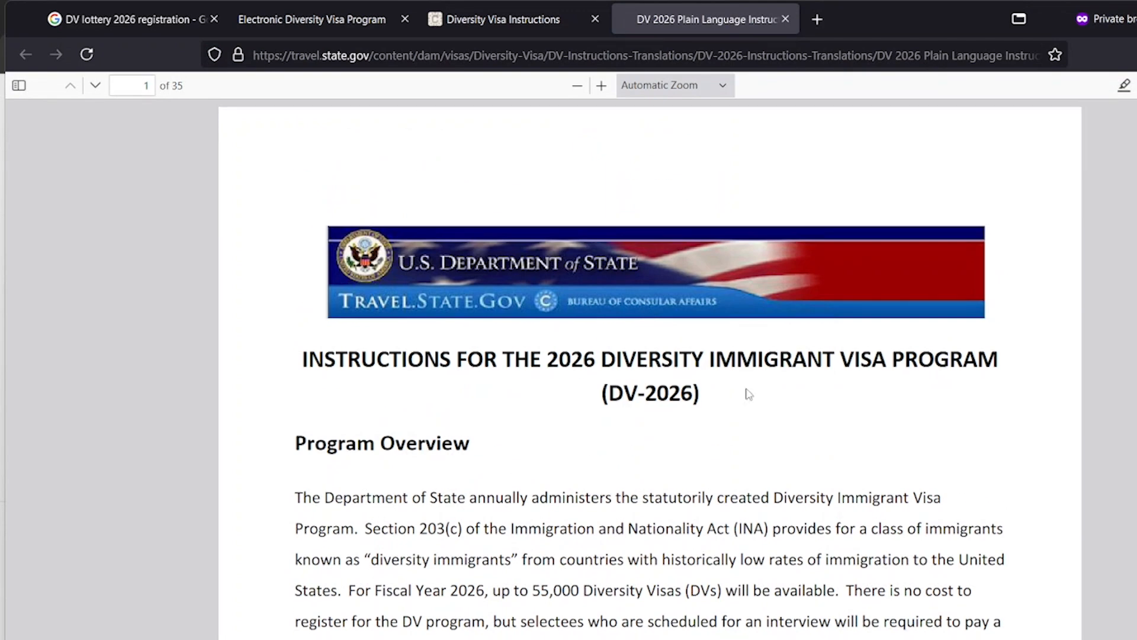
scroll(676, 360, "down", 4)
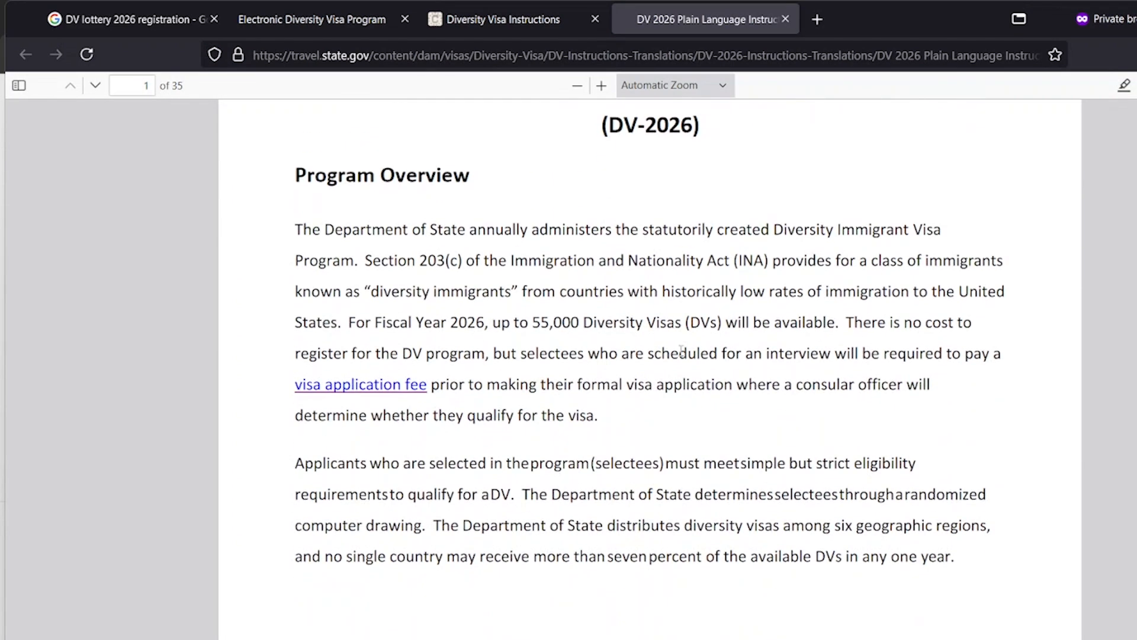
scroll(681, 352, "down", 3)
scroll(542, 316, "up", 3)
left_click_drag(375, 263, 767, 266)
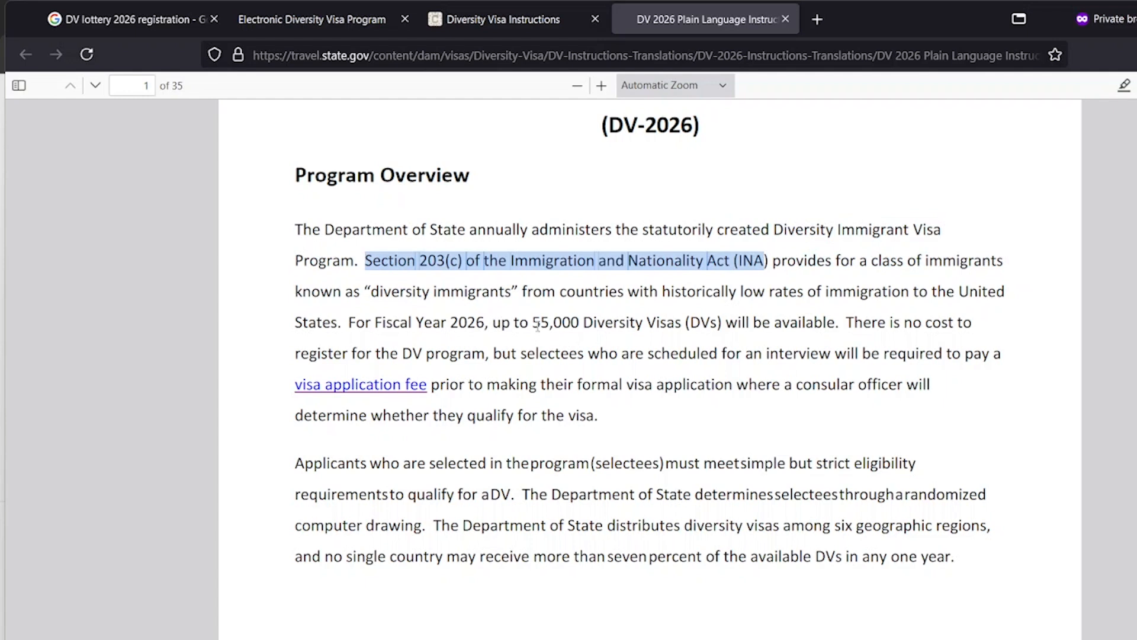
left_click_drag(536, 324, 644, 320)
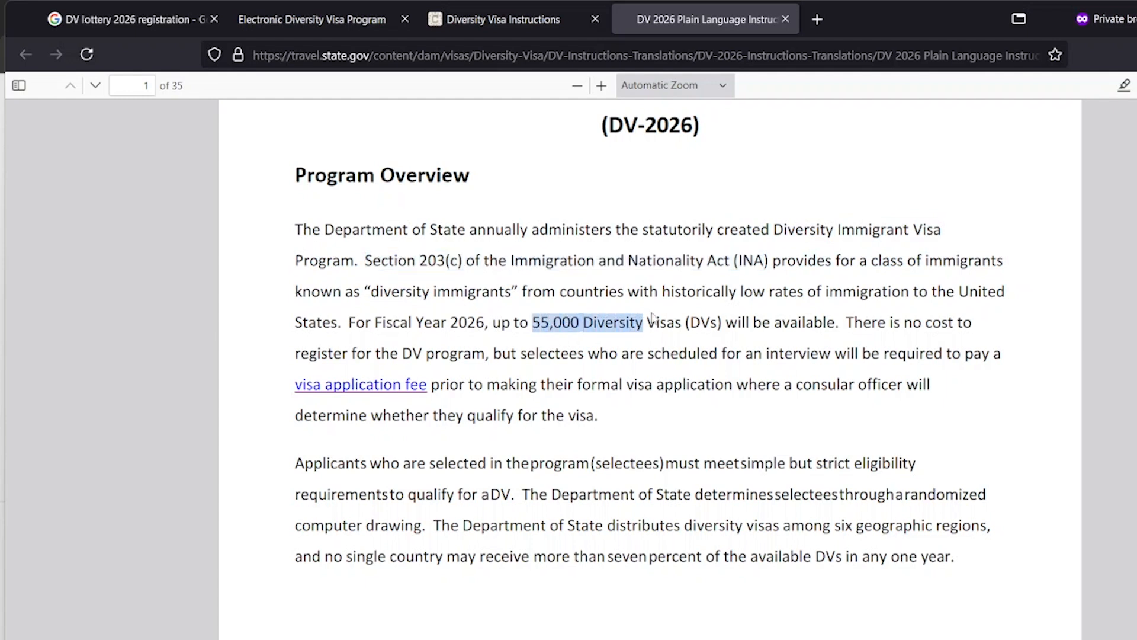
left_click(784, 320, "shift")
left_click(567, 346)
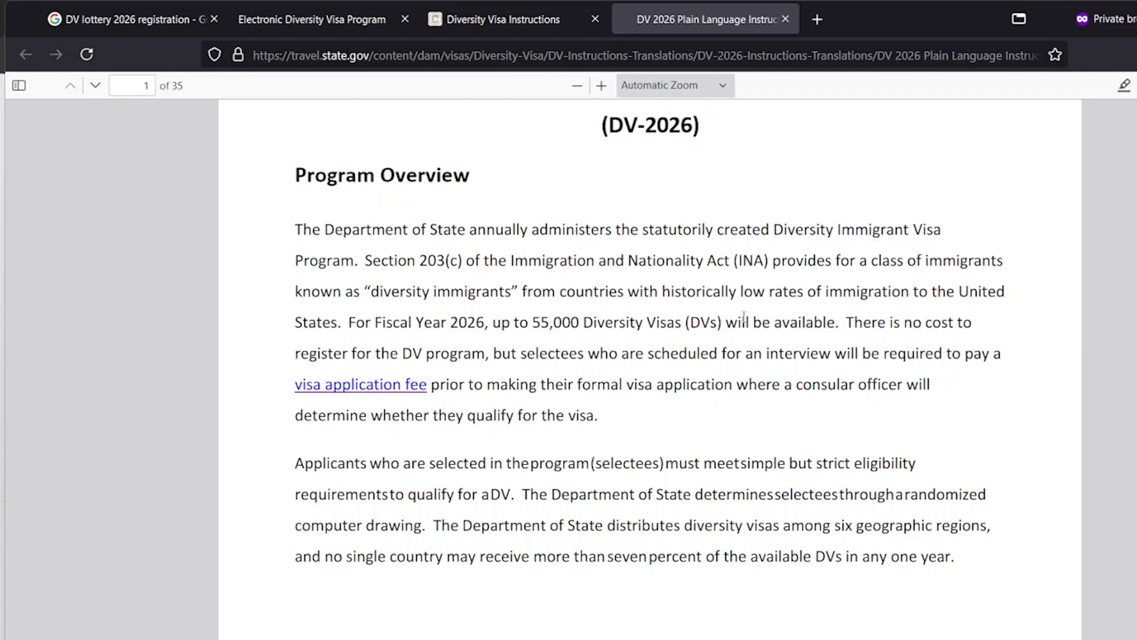
left_click_drag(847, 324, 917, 340)
left_click(917, 335)
left_click_drag(849, 325, 485, 354)
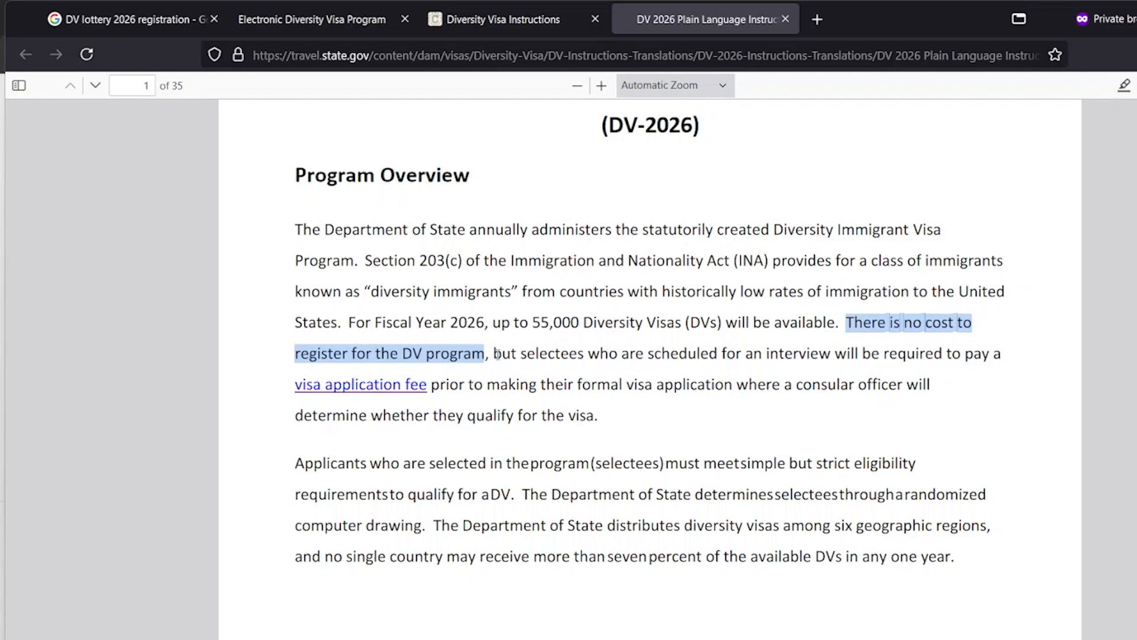
left_click_drag(494, 354, 522, 355)
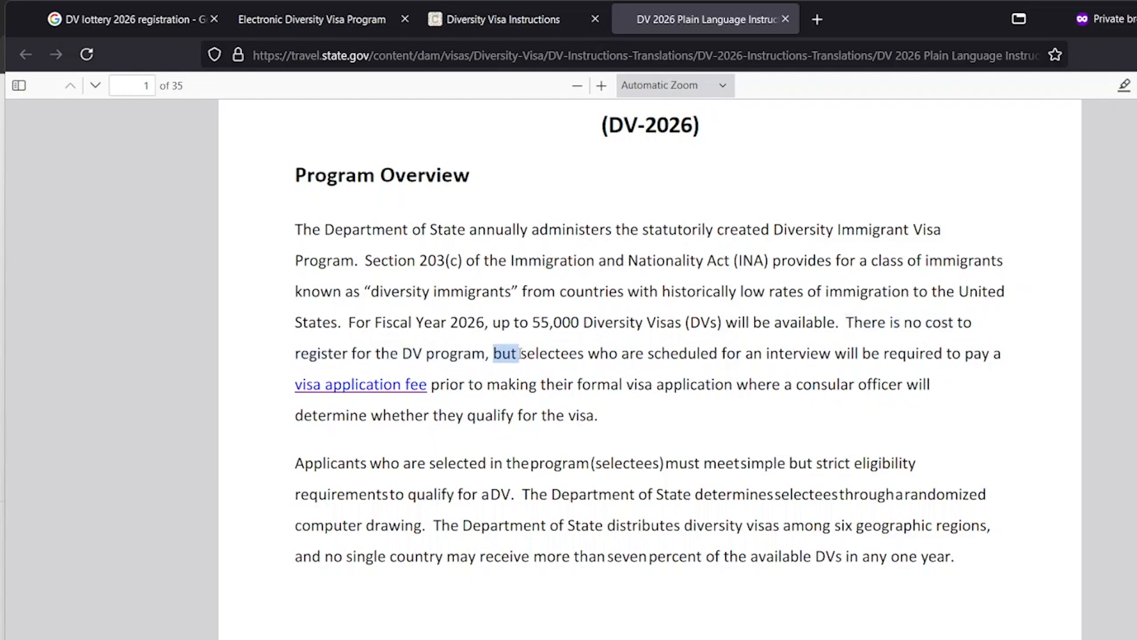
double_click(565, 353)
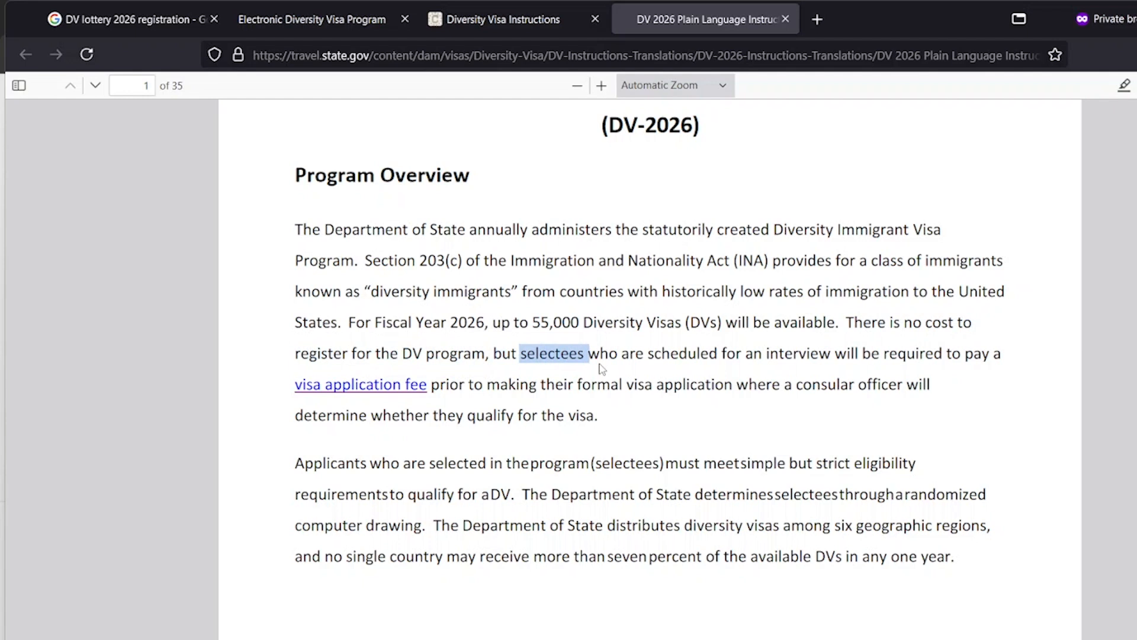
left_click(597, 356)
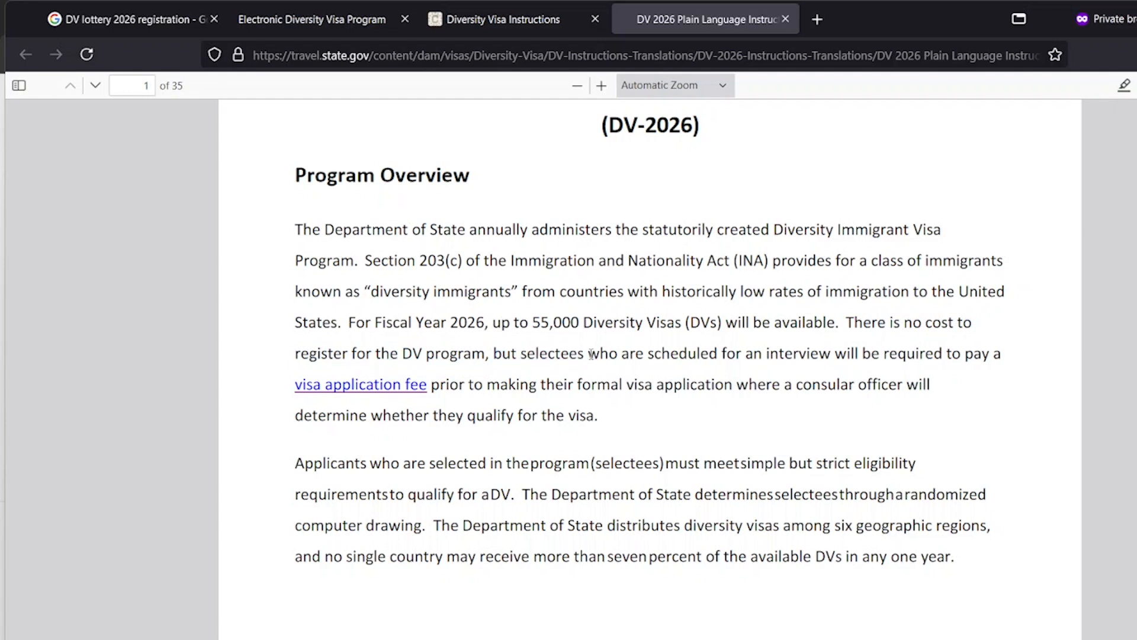
left_click_drag(591, 354, 882, 370)
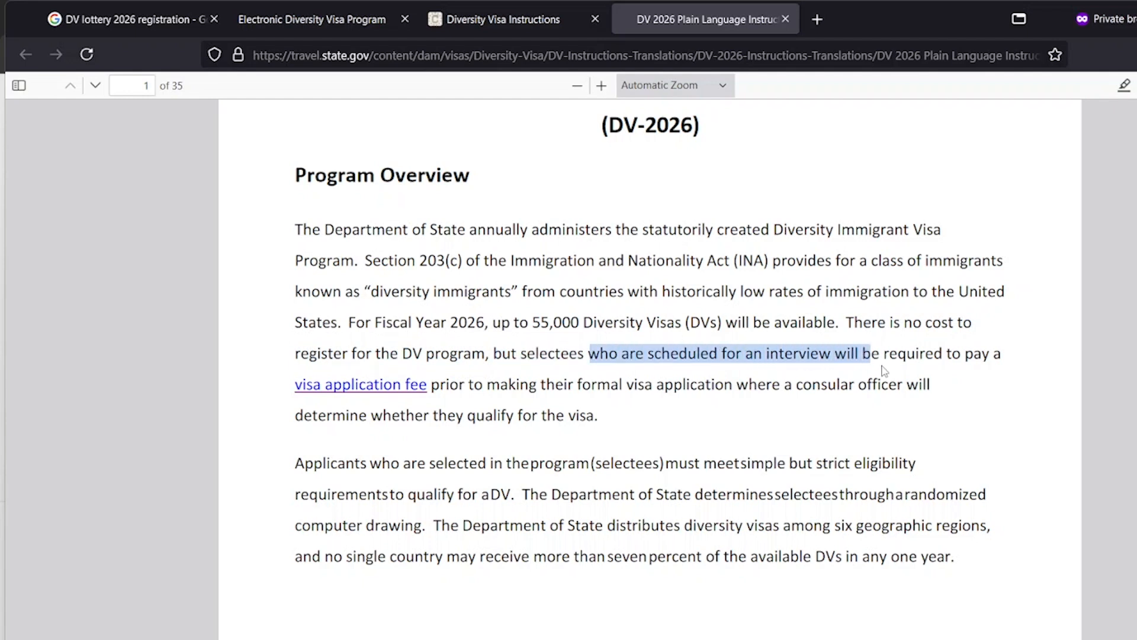
left_click(941, 357)
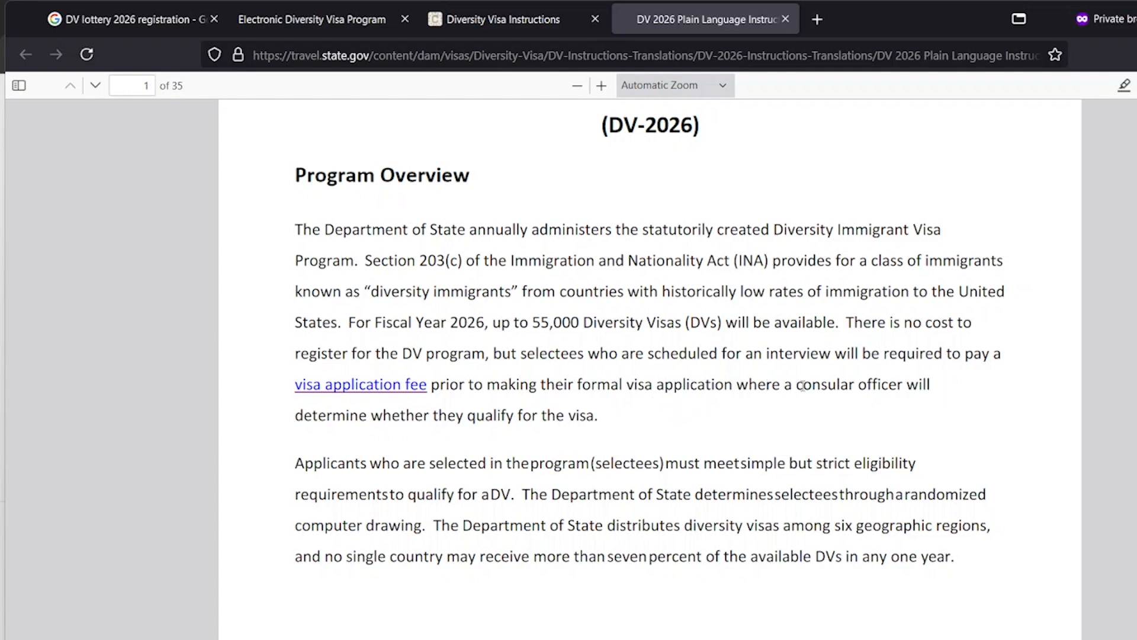
left_click_drag(798, 386, 899, 385)
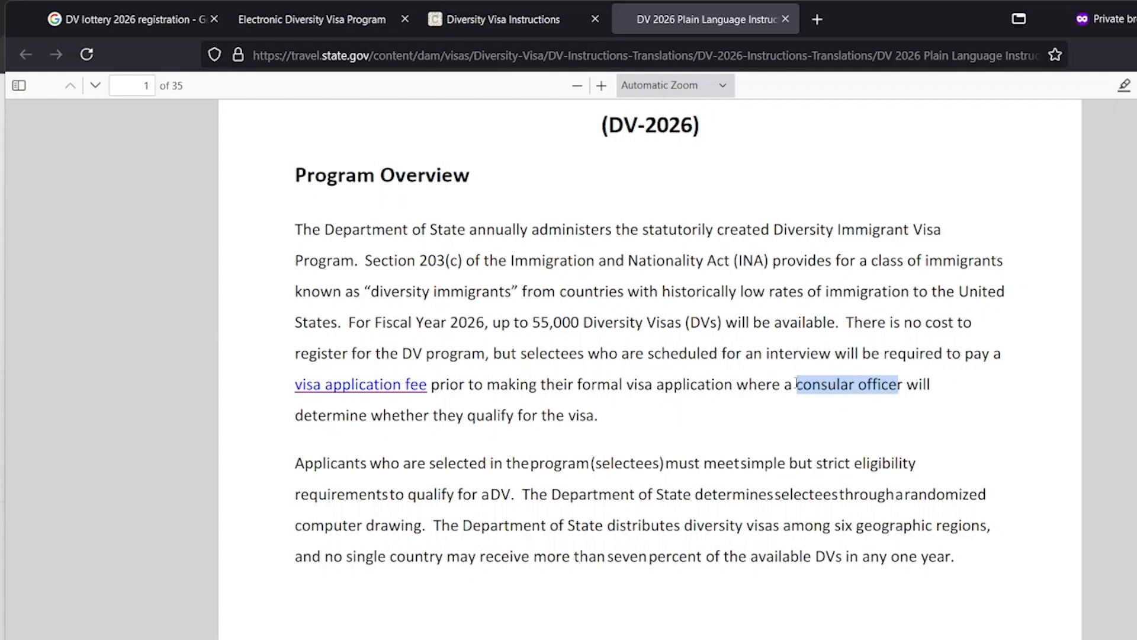
left_click_drag(796, 385, 856, 385)
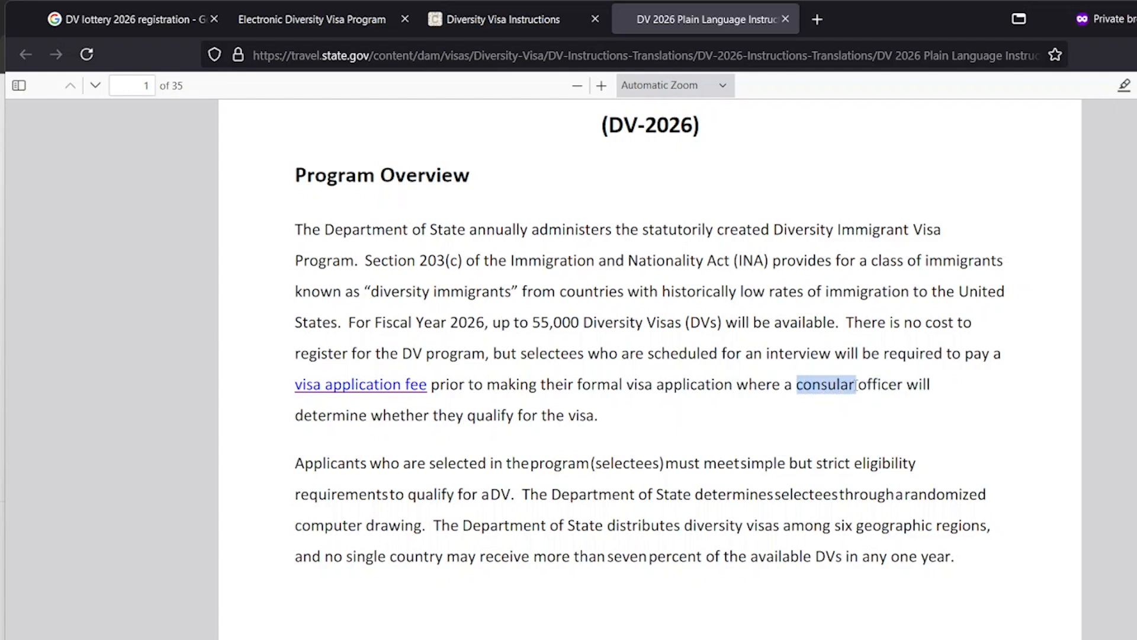
left_click(843, 401)
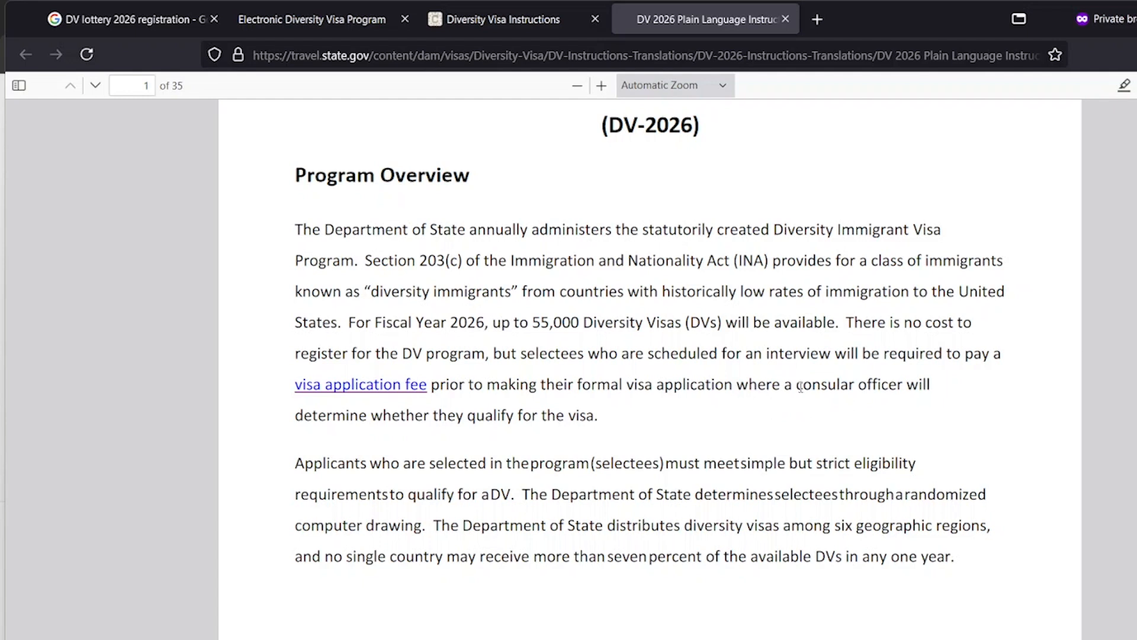
left_click_drag(797, 386, 905, 390)
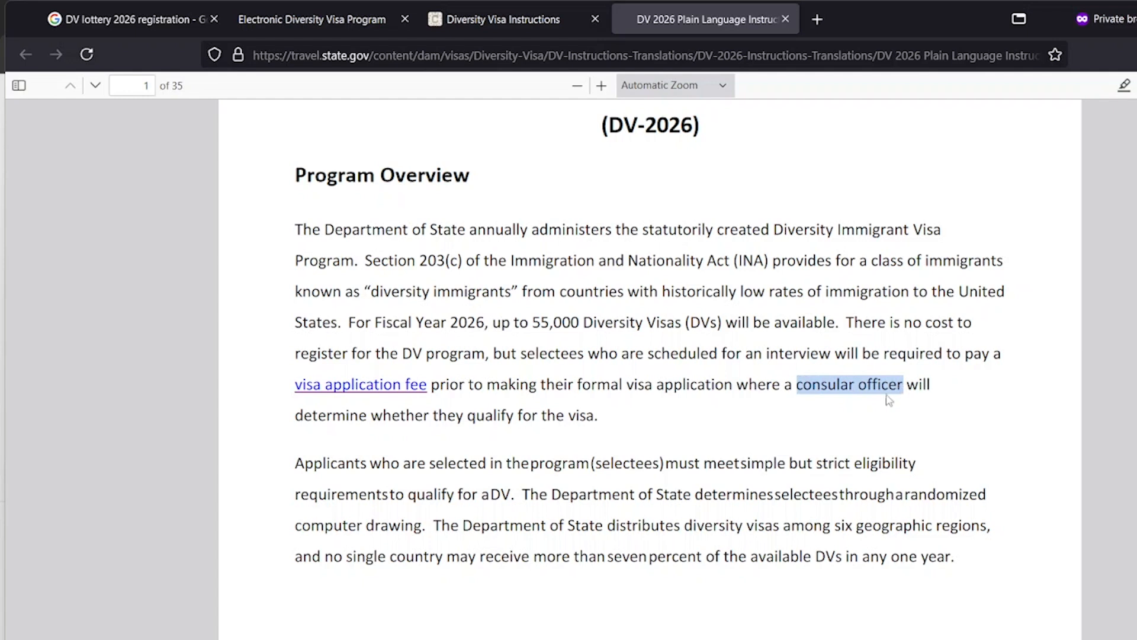
left_click(865, 401)
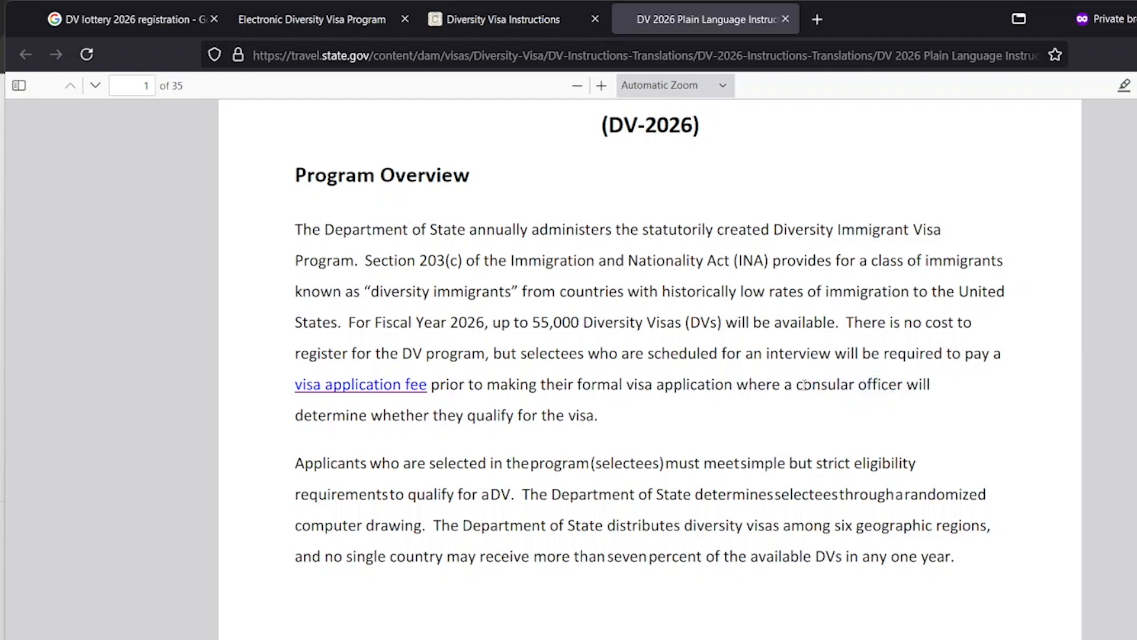
left_click_drag(799, 385, 901, 387)
left_click(900, 387)
Scroll the PDF through page 2's list of countries ineligible for DV-2026
scroll(680, 386, "down", 3)
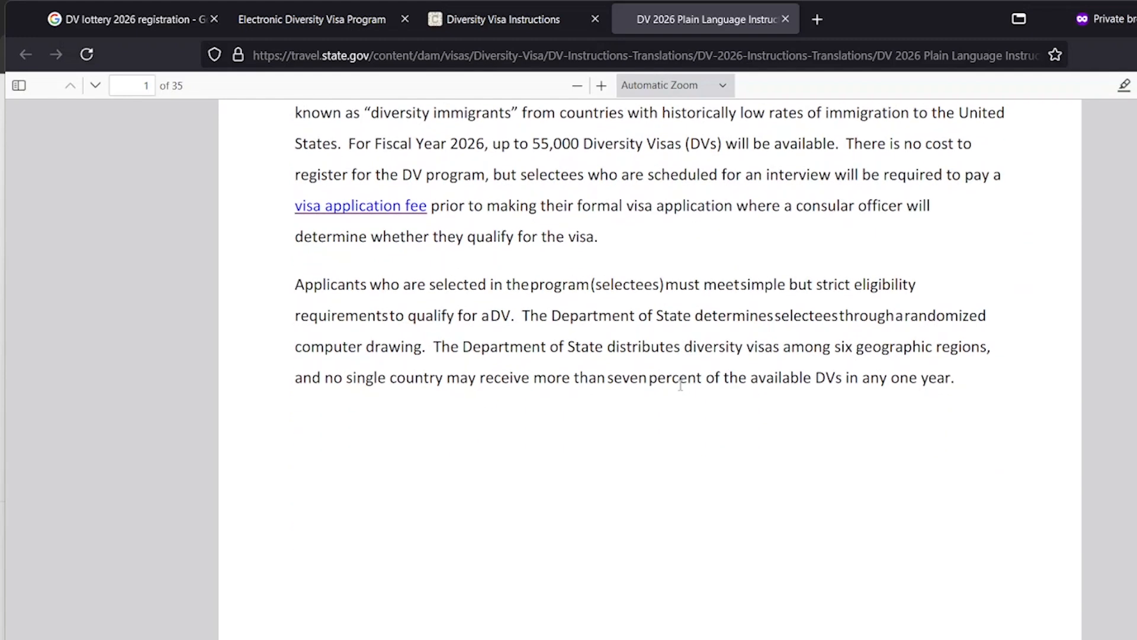
scroll(584, 378, "down", 10)
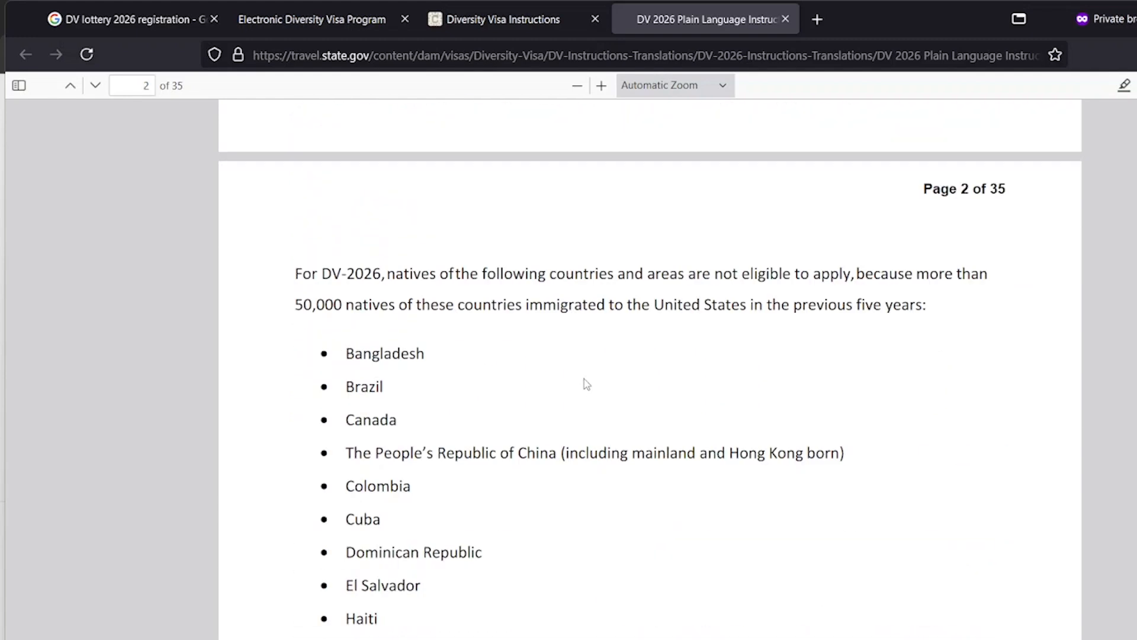
scroll(585, 382, "up", 3)
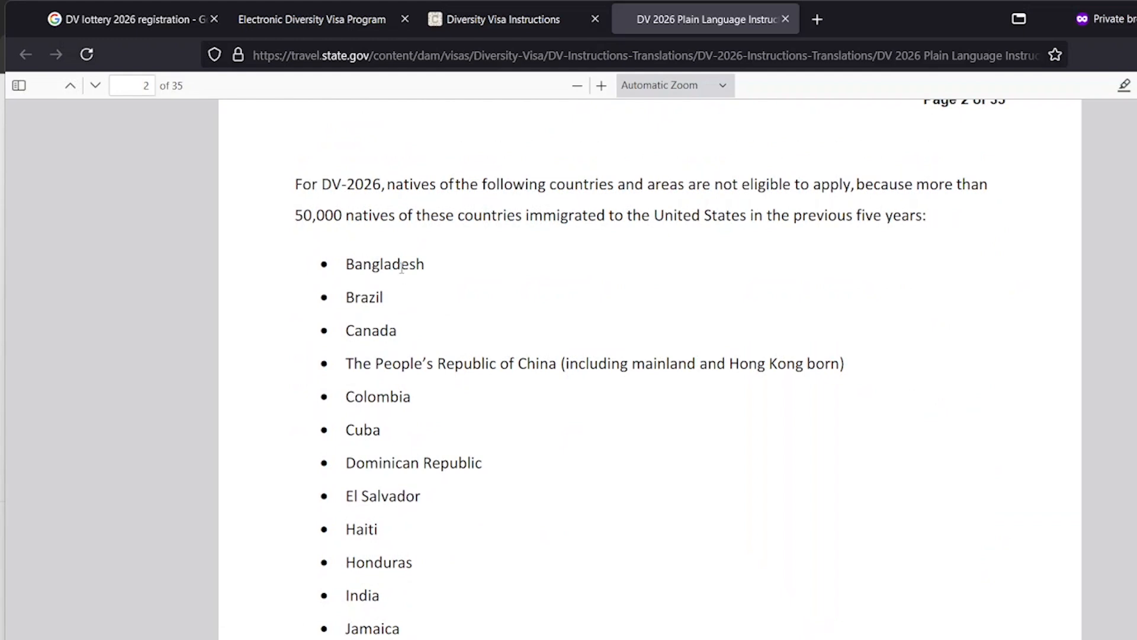
scroll(402, 267, "down", 6)
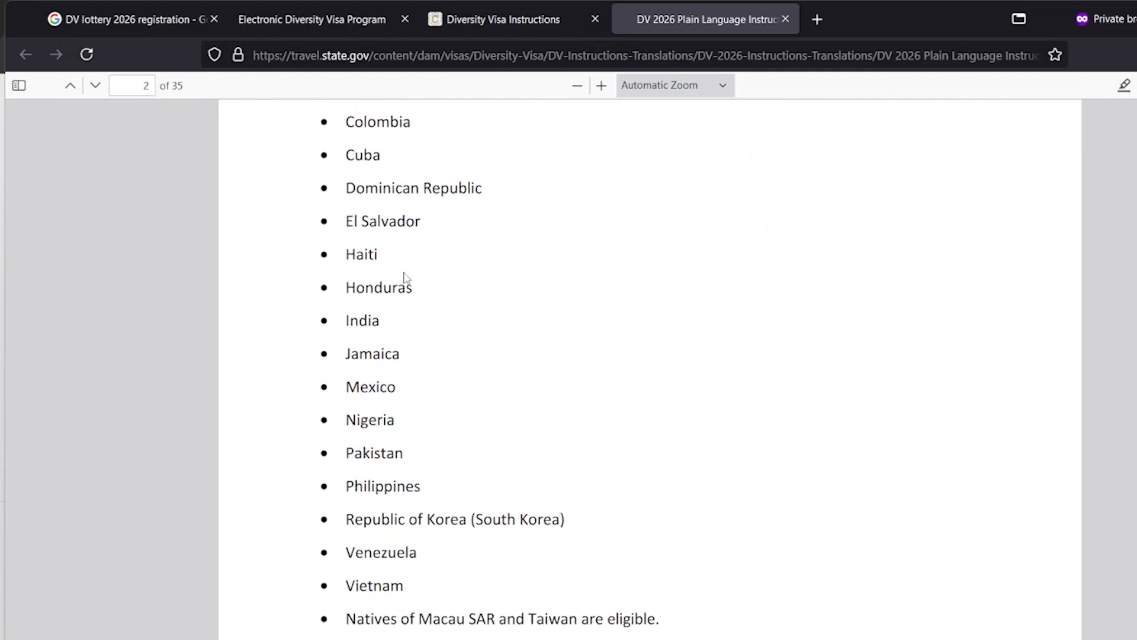
scroll(406, 276, "down", 5)
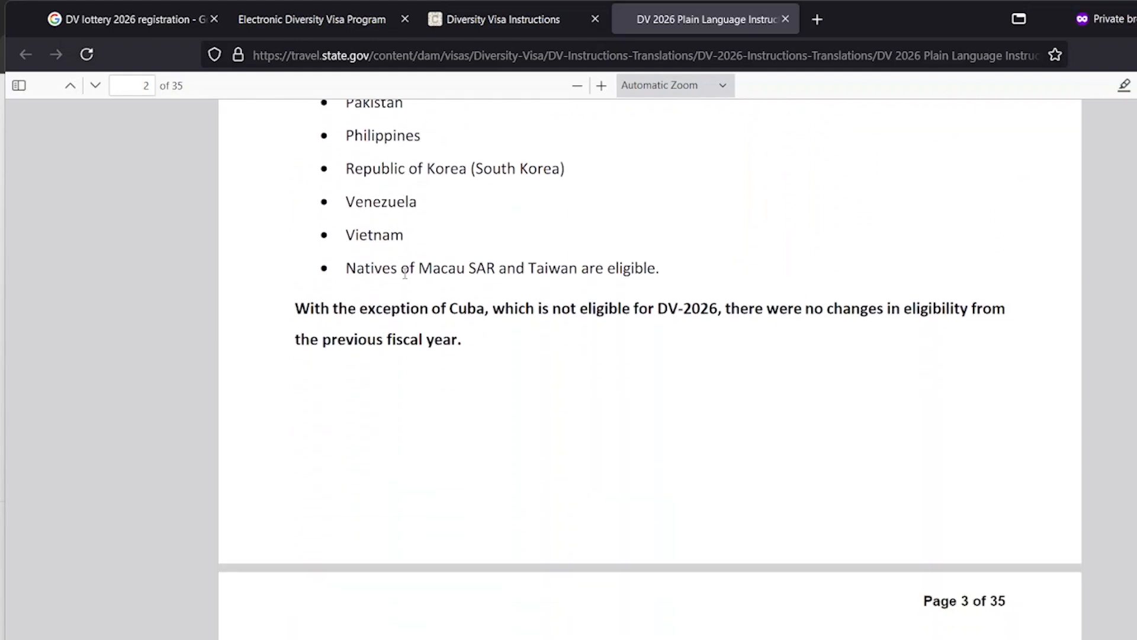
scroll(403, 275, "down", 3)
scroll(406, 277, "up", 5)
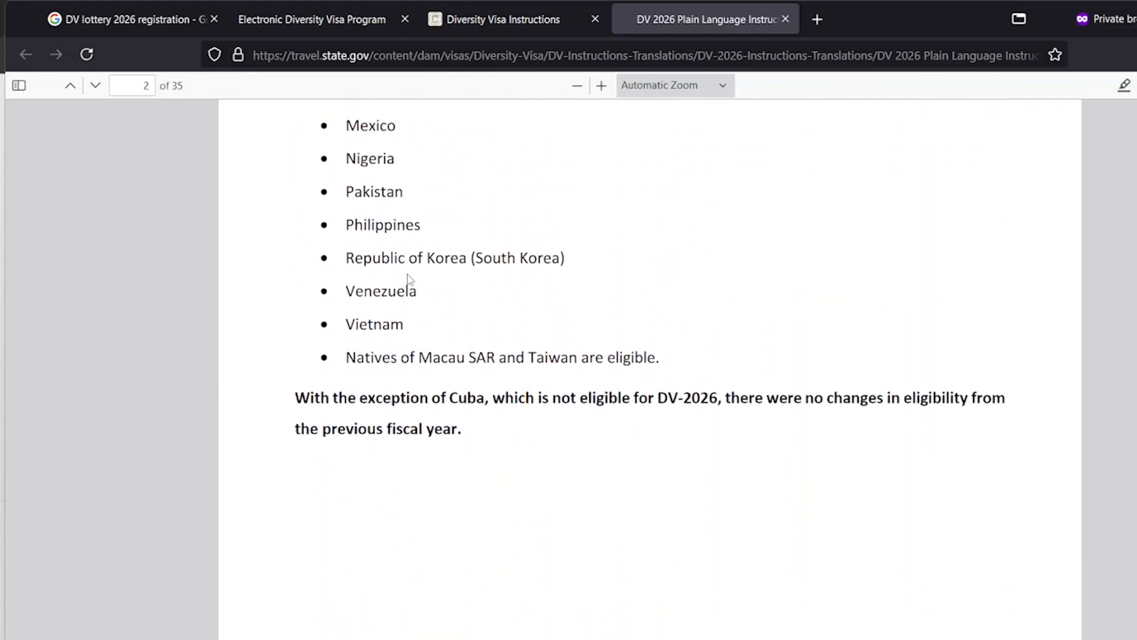
scroll(407, 278, "up", 12)
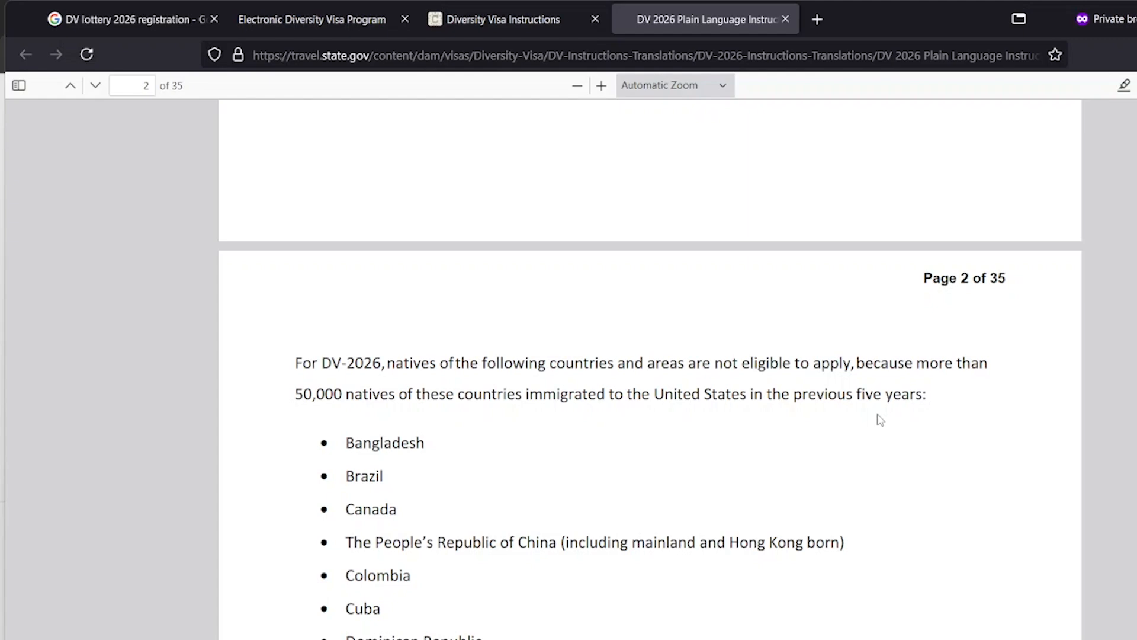
scroll(855, 411, "down", 8)
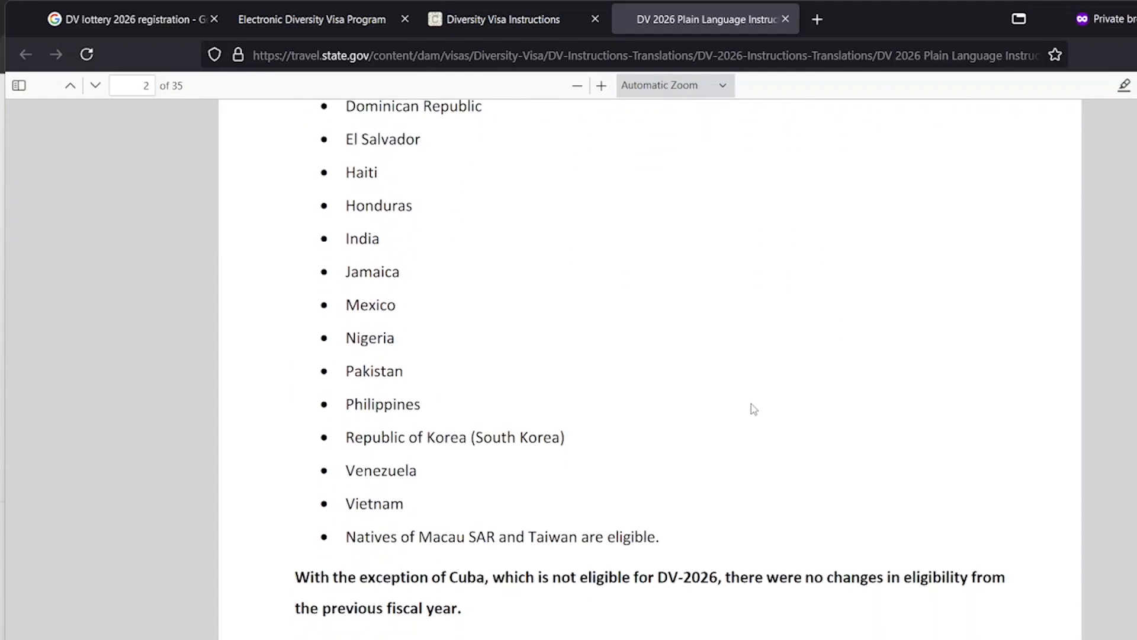
scroll(753, 408, "down", 8)
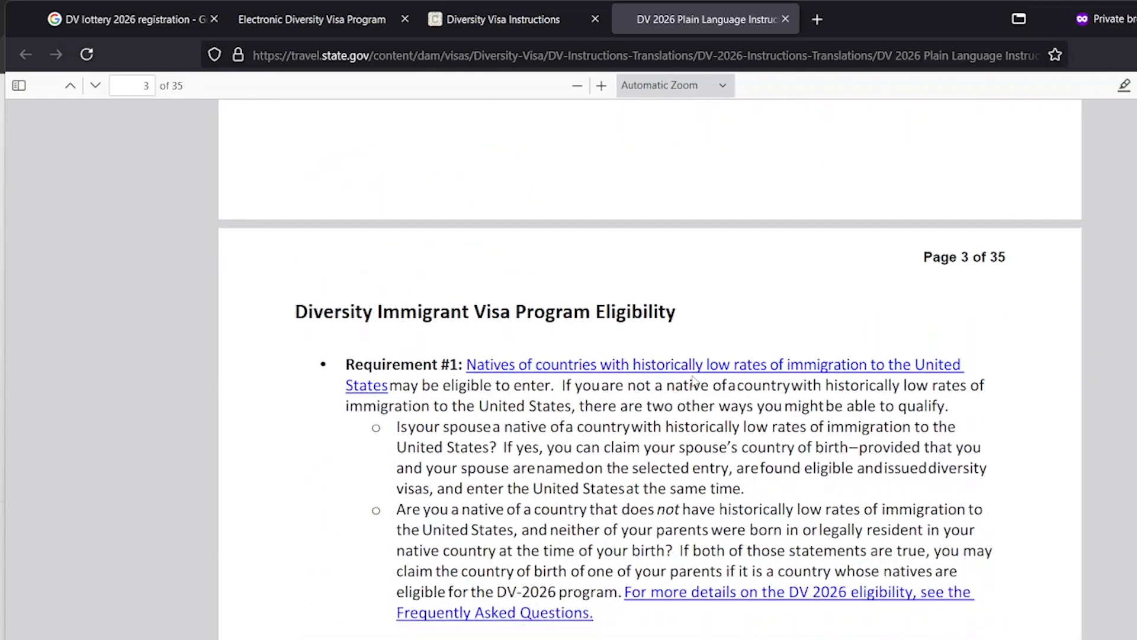
scroll(694, 380, "down", 3)
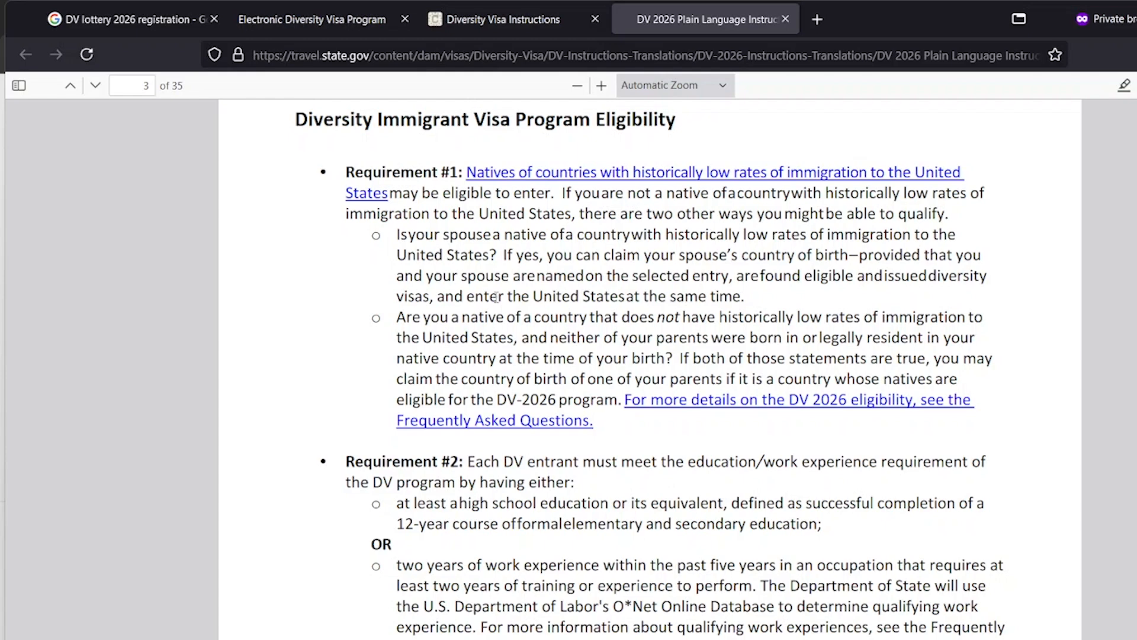
scroll(481, 278, "down", 5)
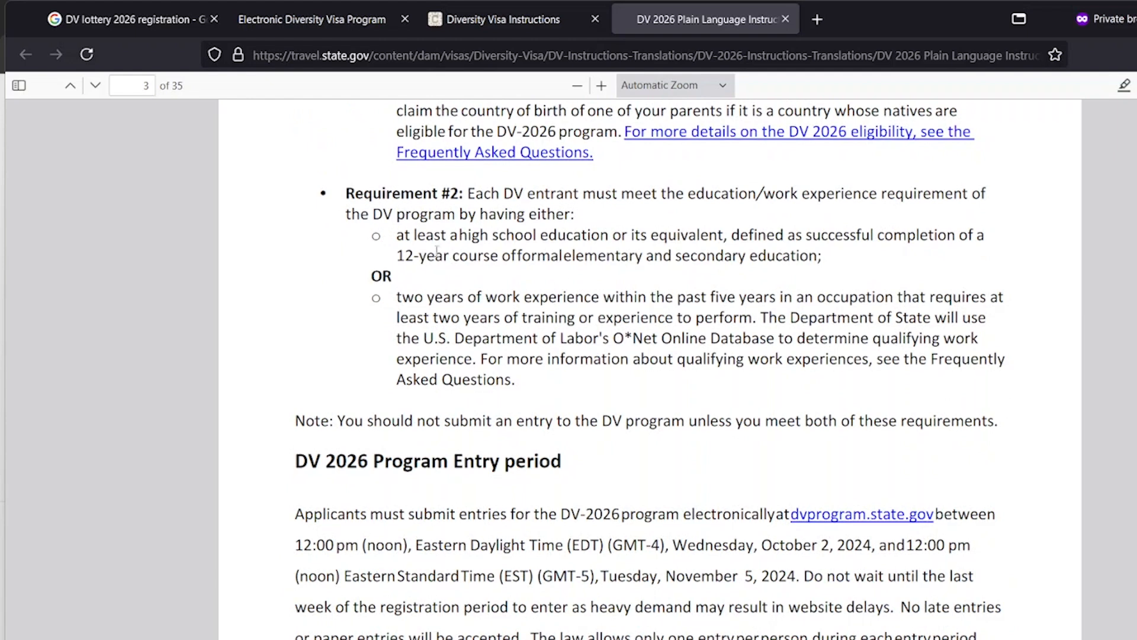
left_click_drag(401, 234, 508, 219)
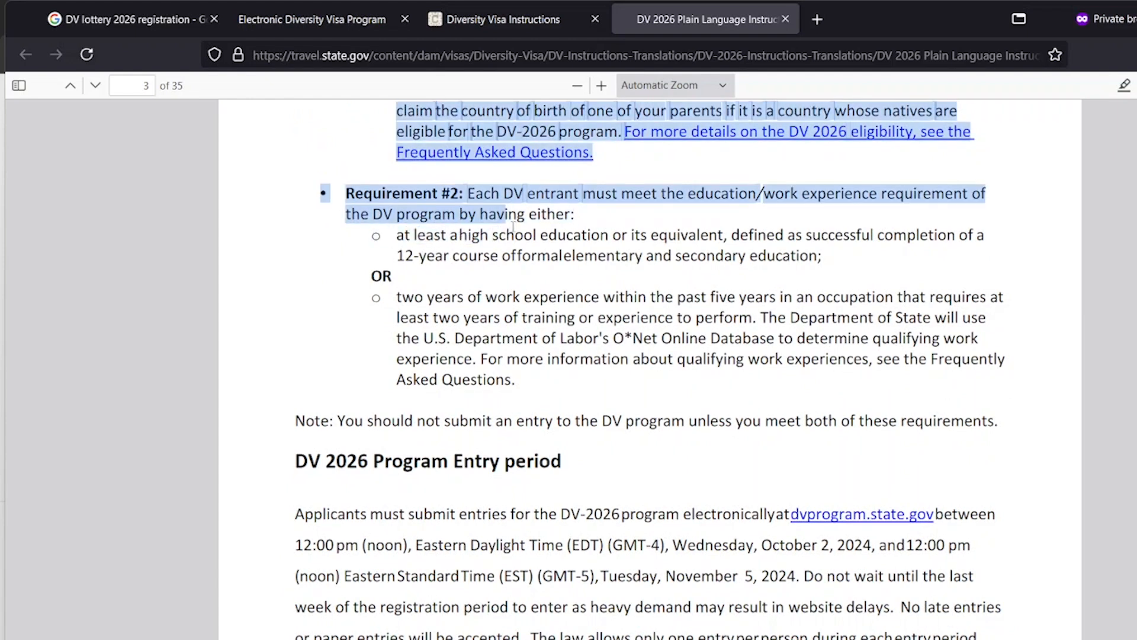
left_click(504, 223)
left_click_drag(399, 238, 834, 268)
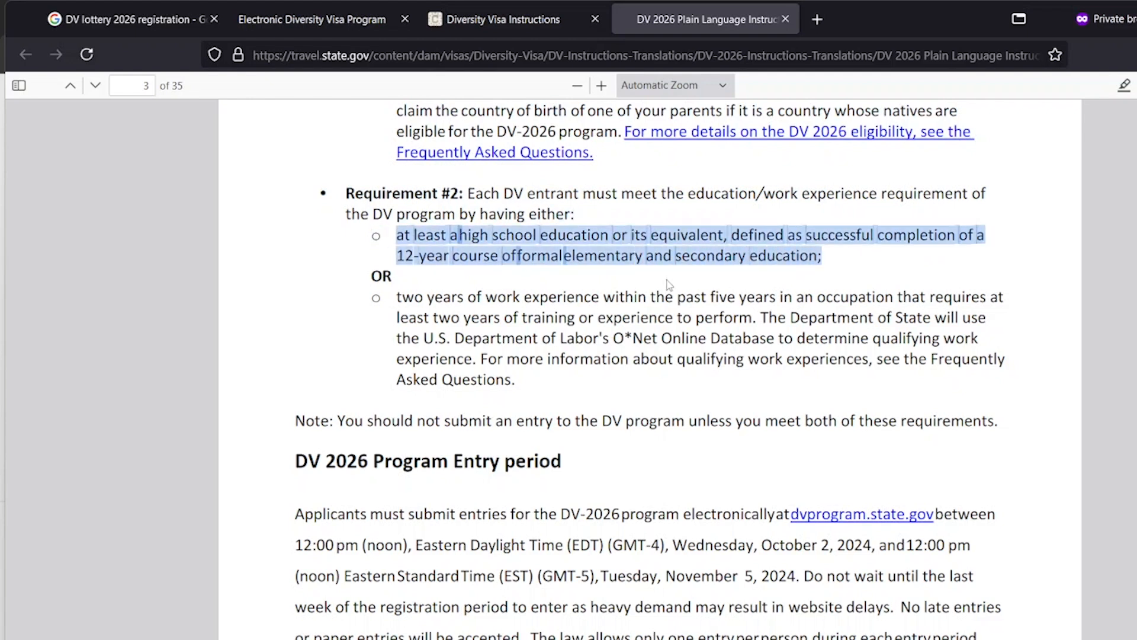
left_click(400, 297)
left_click_drag(400, 297, 778, 302)
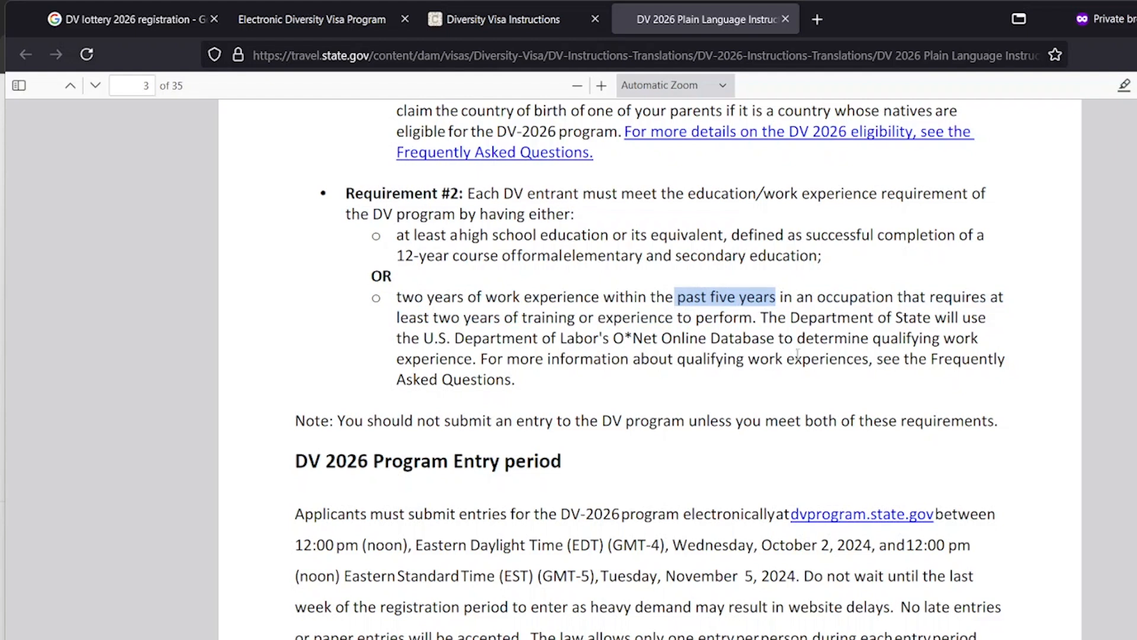
left_click_drag(617, 338, 713, 342)
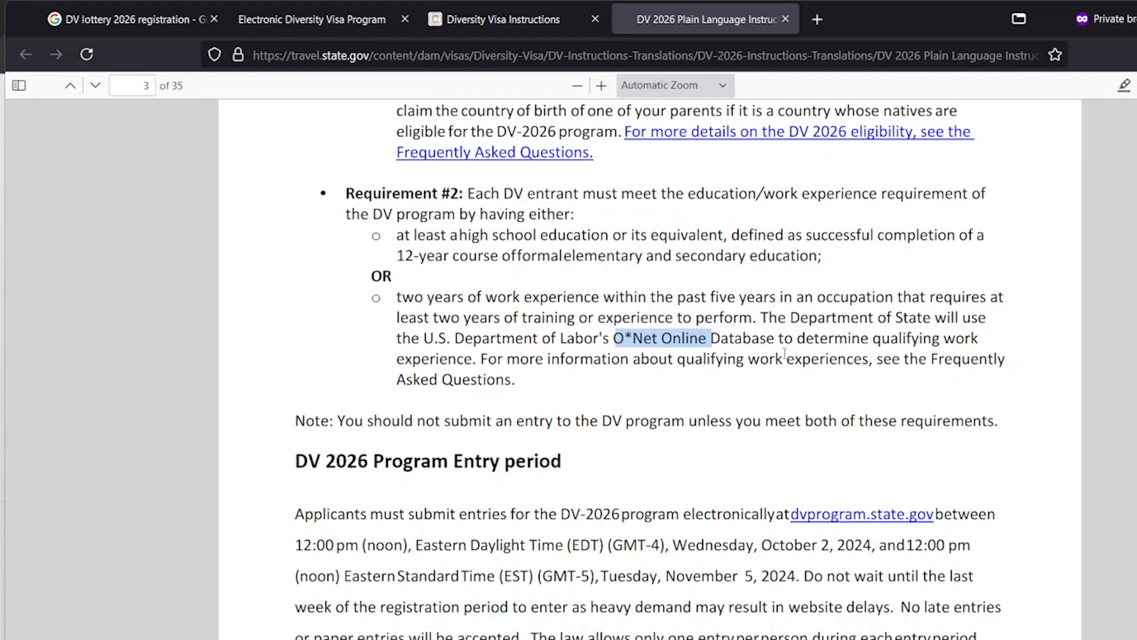
left_click(703, 345)
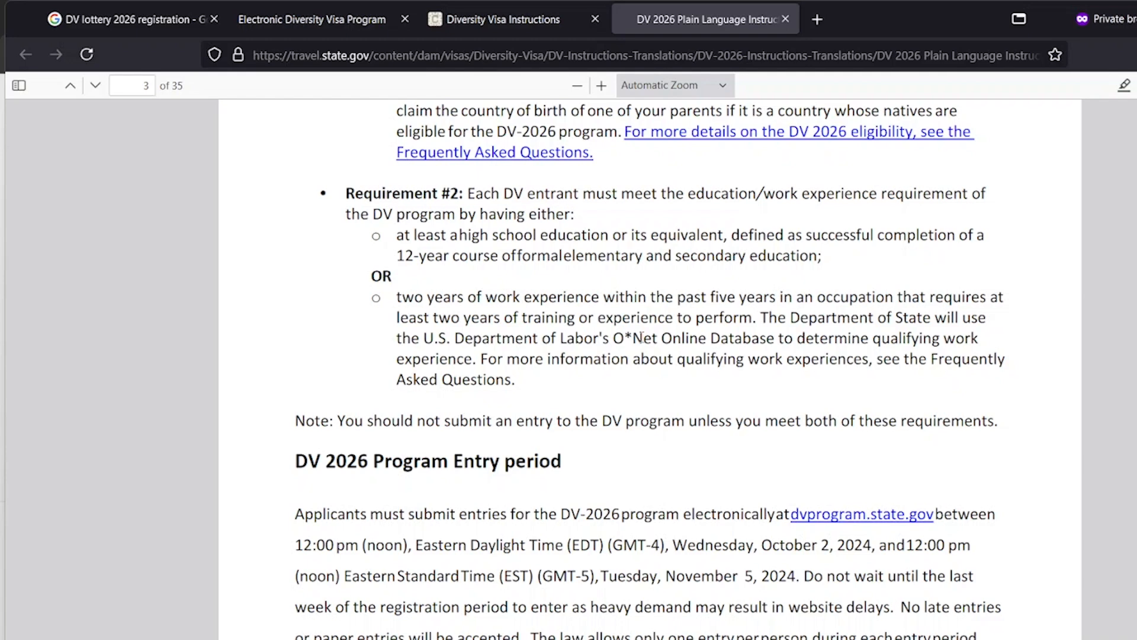
scroll(641, 337, "down", 3)
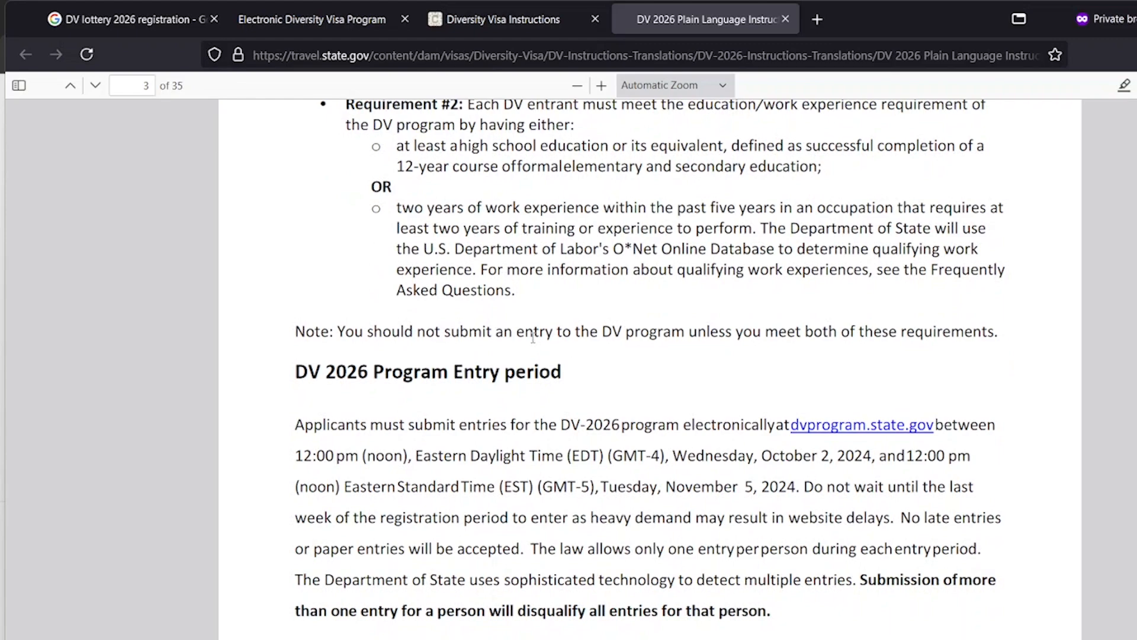
scroll(531, 338, "up", 3)
scroll(531, 337, "up", 10)
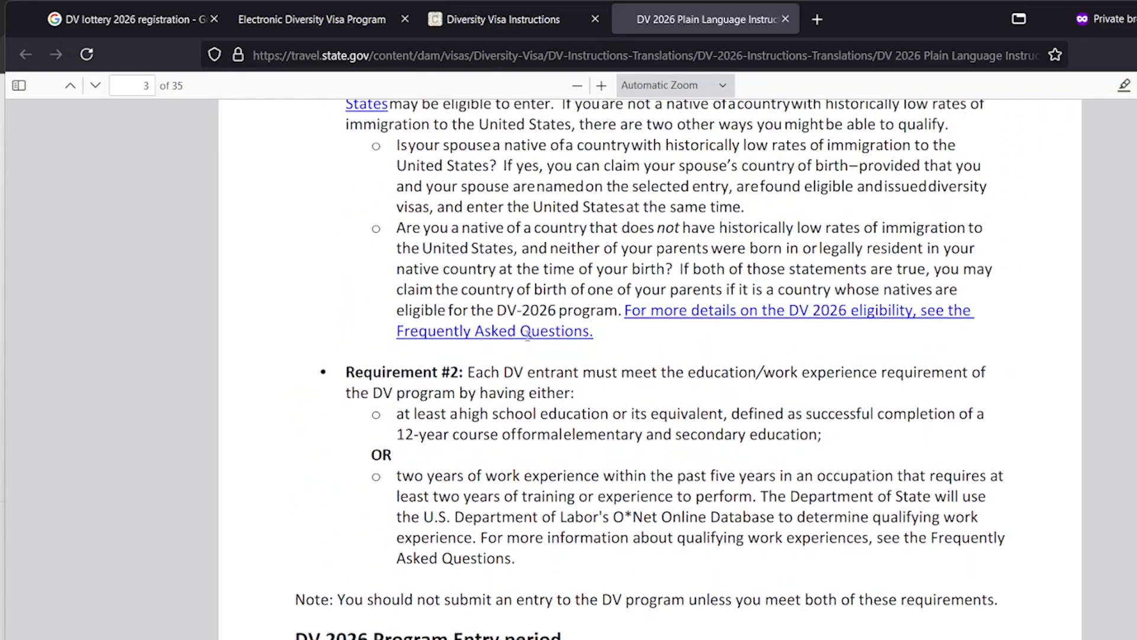
scroll(527, 335, "down", 3)
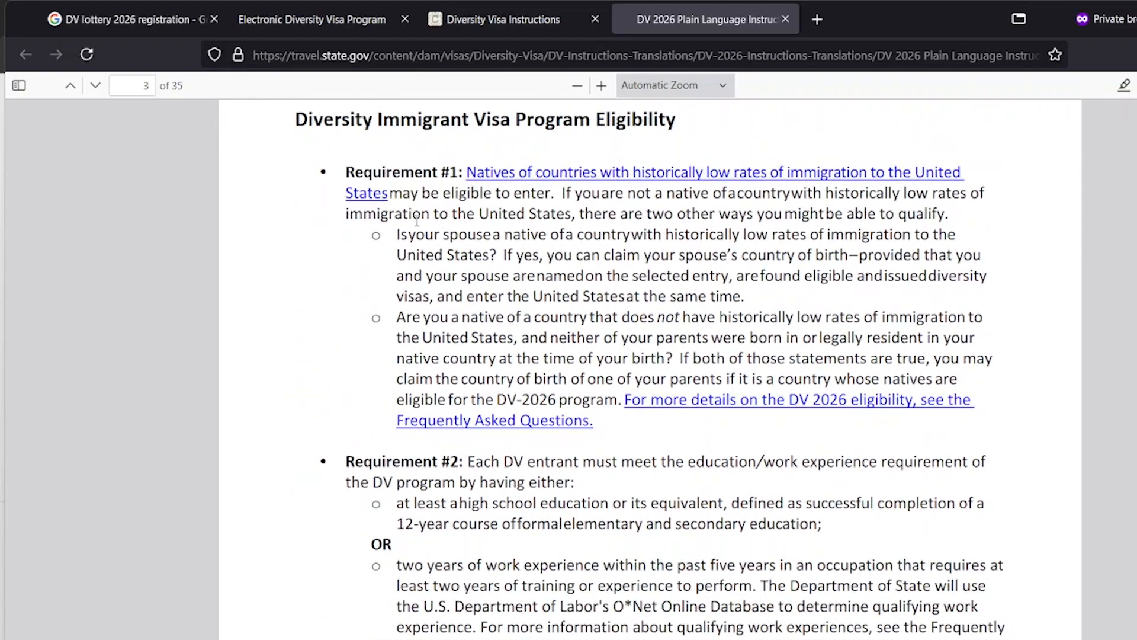
scroll(415, 285, "down", 9)
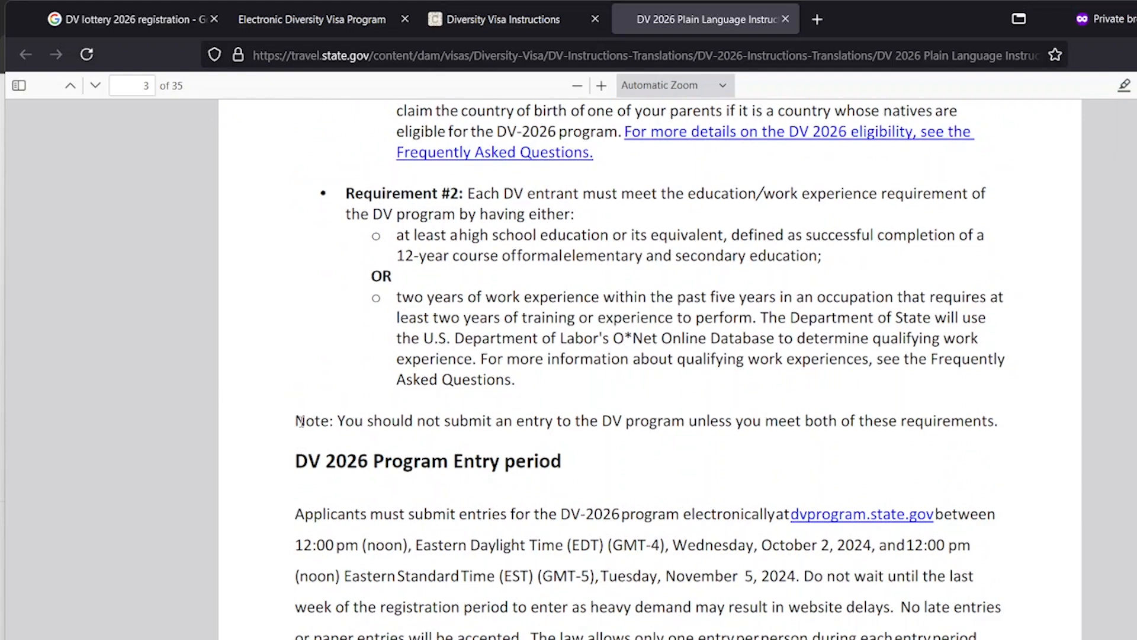
left_click_drag(297, 422, 1015, 430)
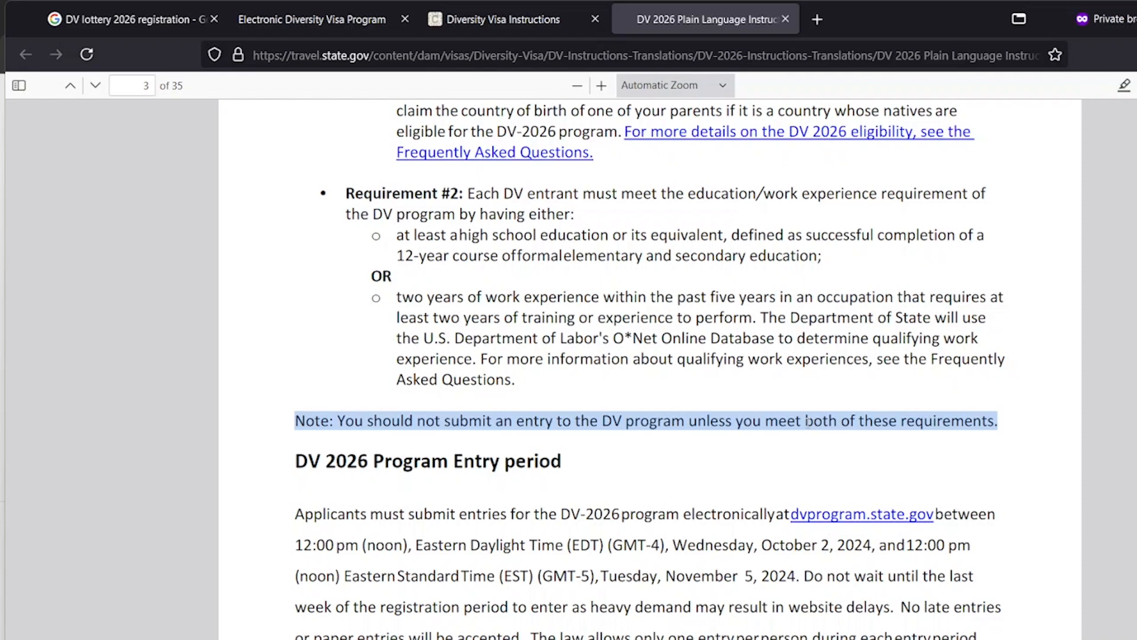
scroll(654, 421, "down", 5)
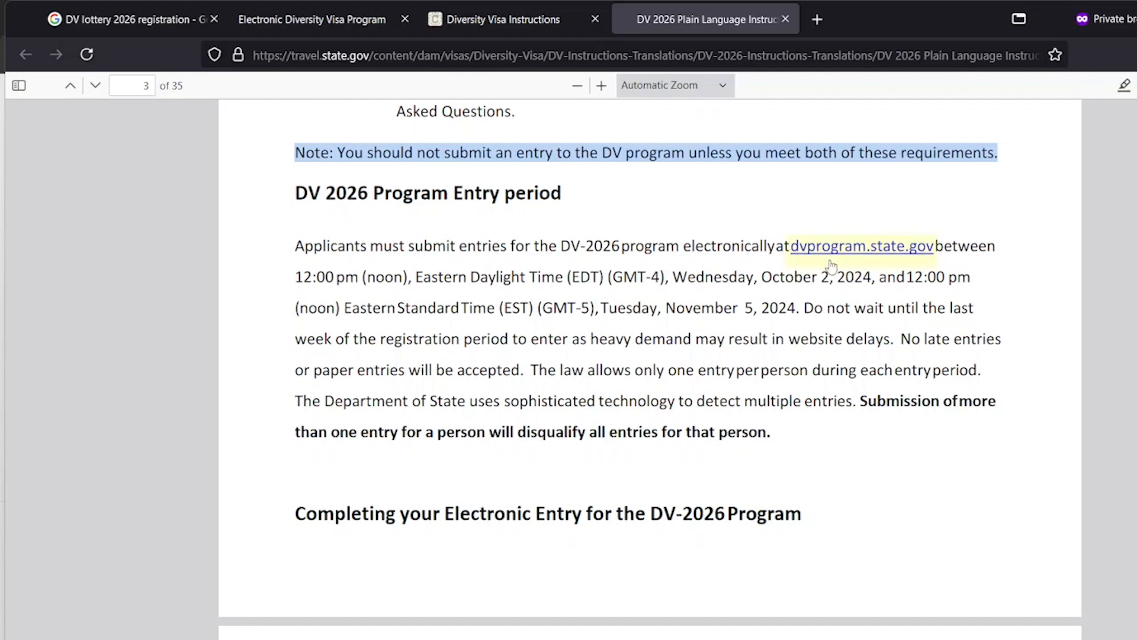
scroll(718, 304, "down", 1)
scroll(718, 304, "down", 2)
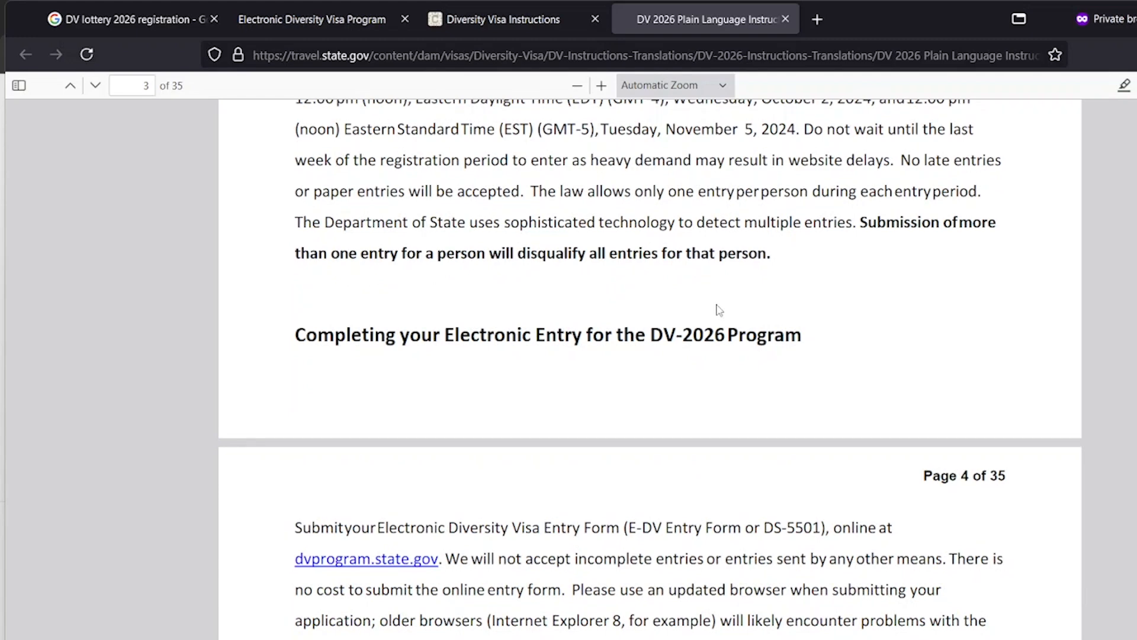
scroll(717, 308, "down", 5)
scroll(718, 308, "down", 3)
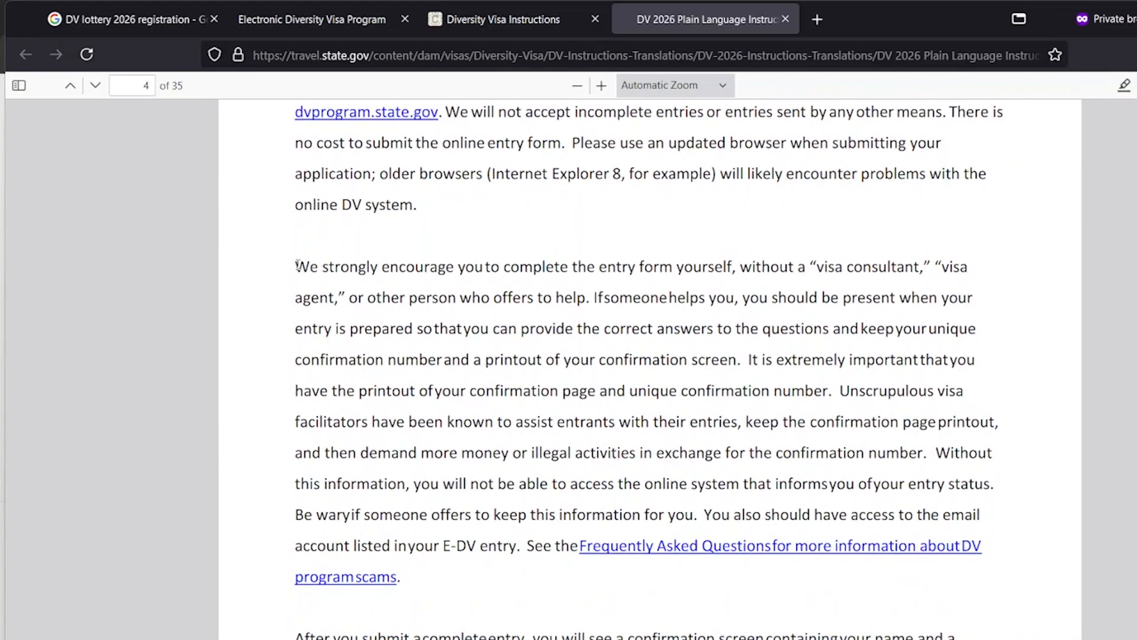
left_click_drag(295, 268, 742, 362)
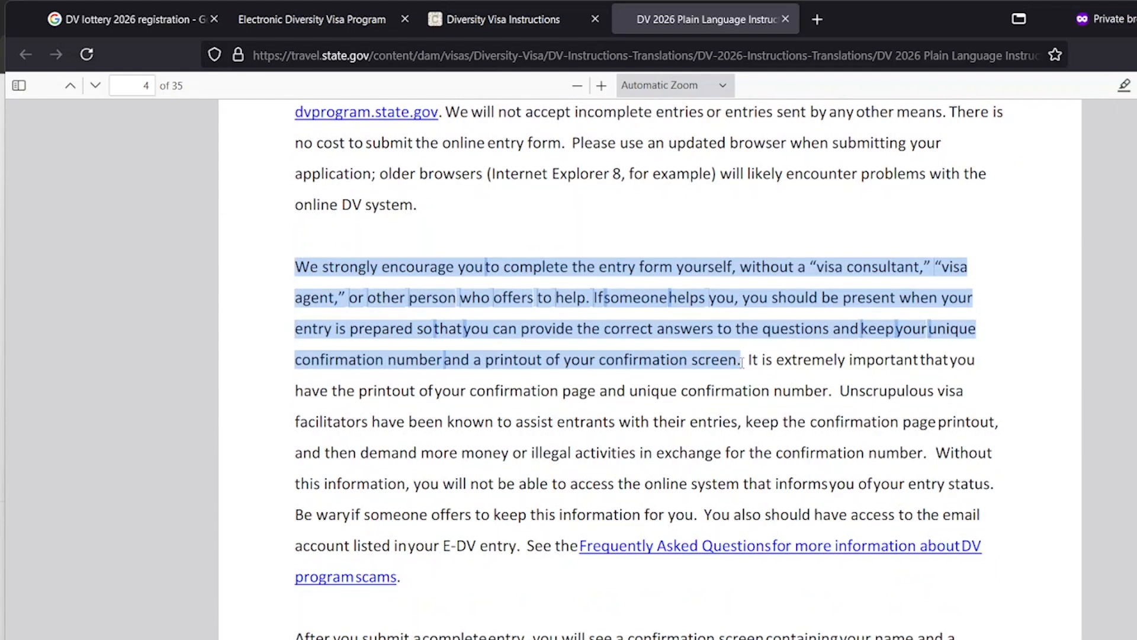
left_click(651, 315)
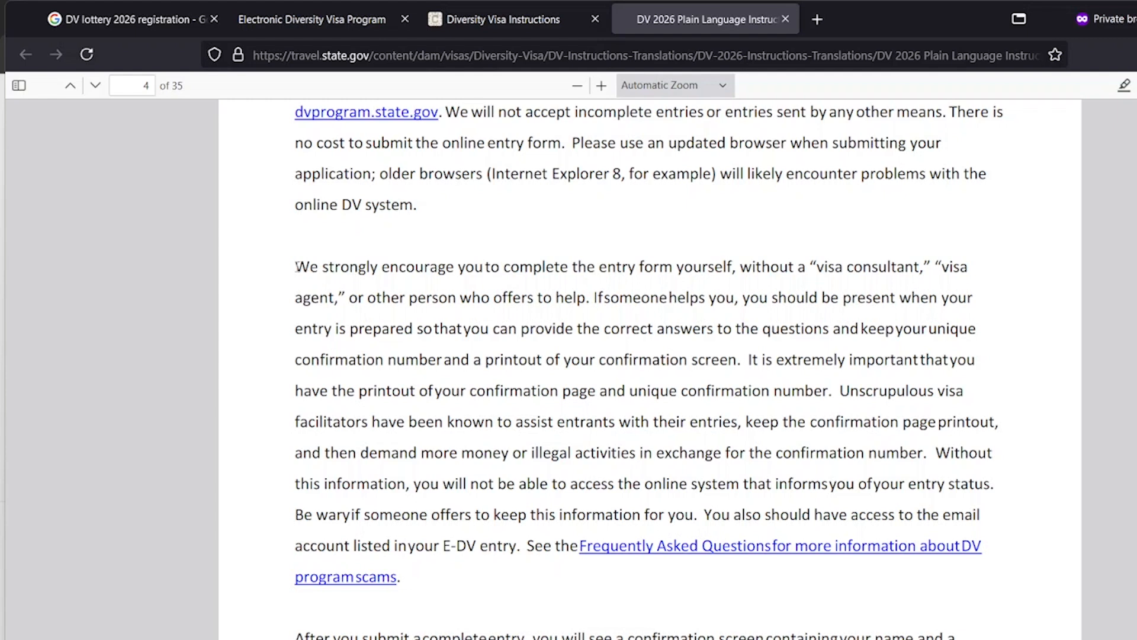
left_click_drag(296, 268, 741, 359)
left_click(745, 300)
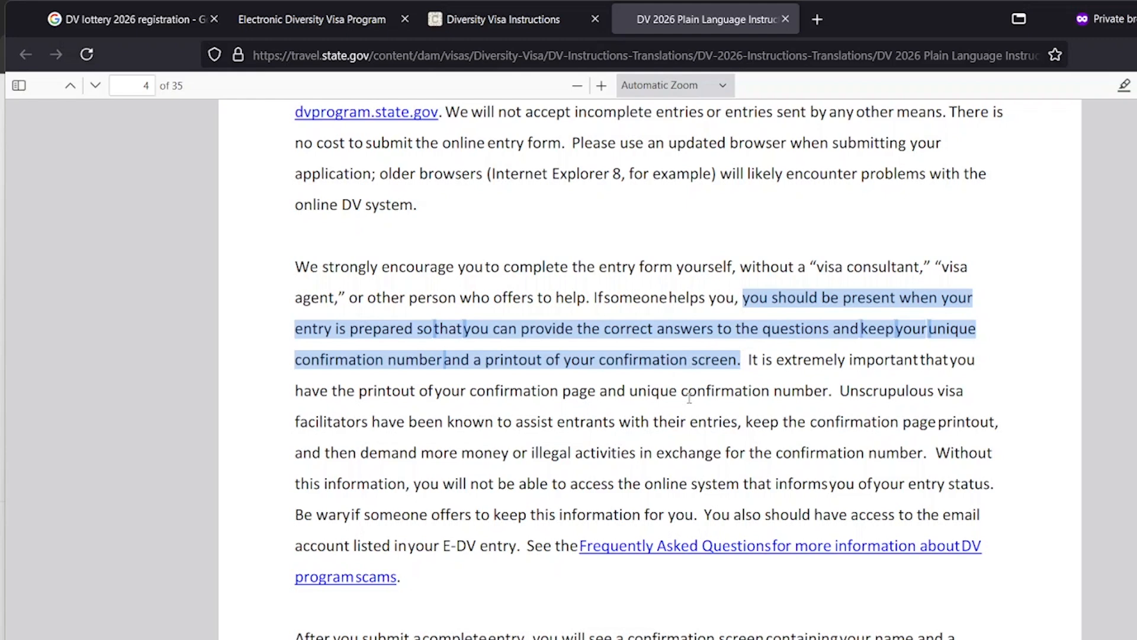
scroll(689, 398, "down", 3)
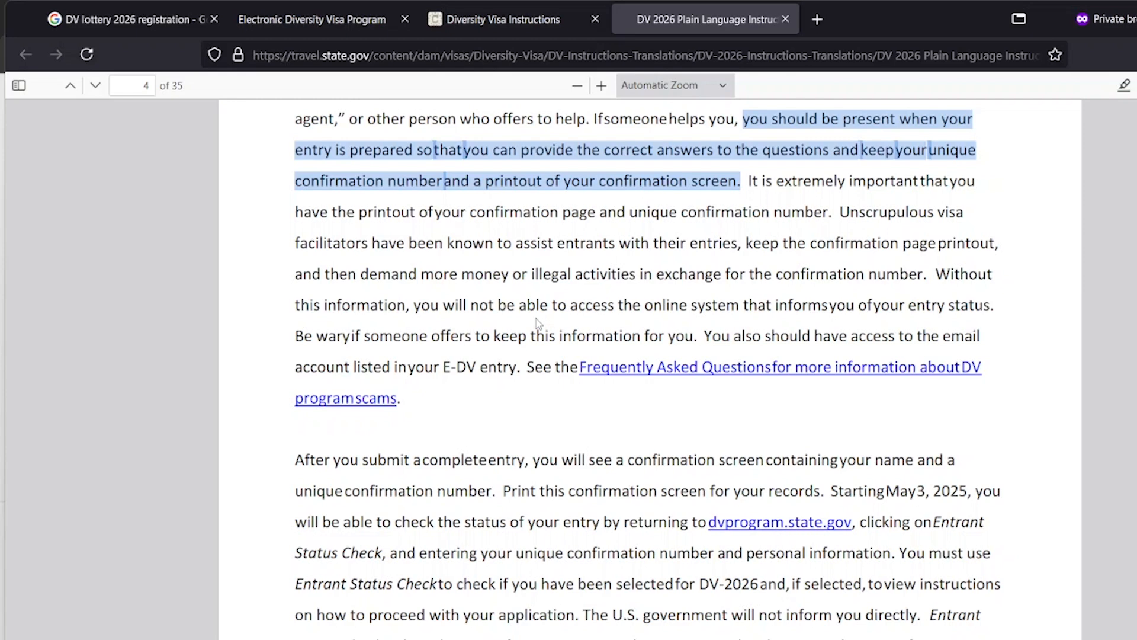
scroll(536, 318, "down", 3)
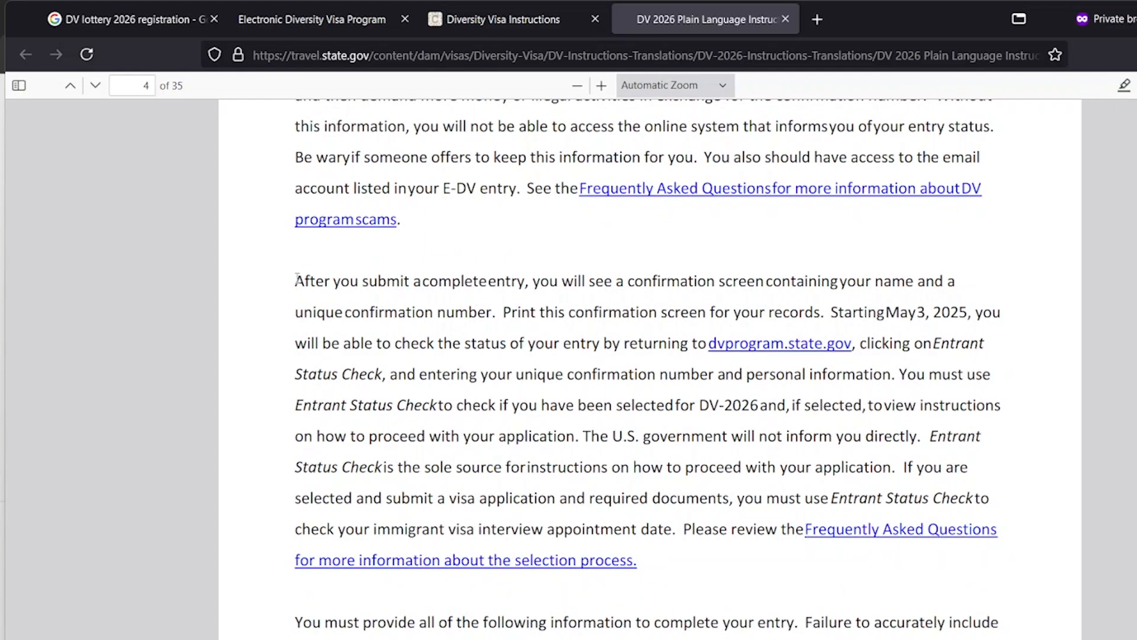
left_click_drag(295, 280, 499, 313)
left_click(499, 313)
left_click_drag(498, 312, 290, 282)
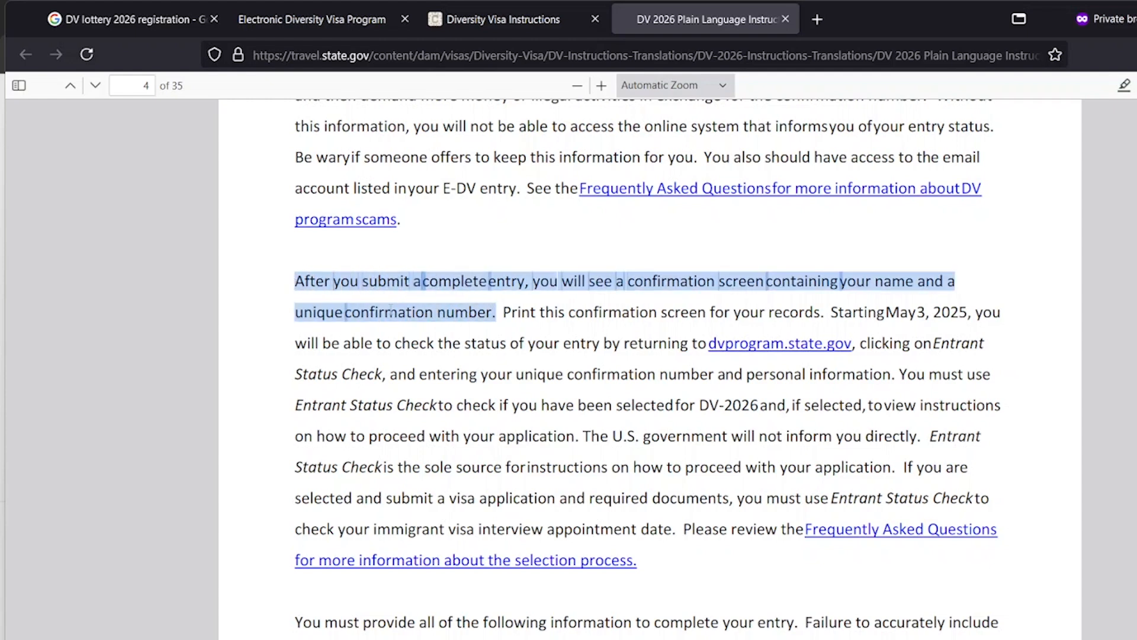
left_click(513, 325)
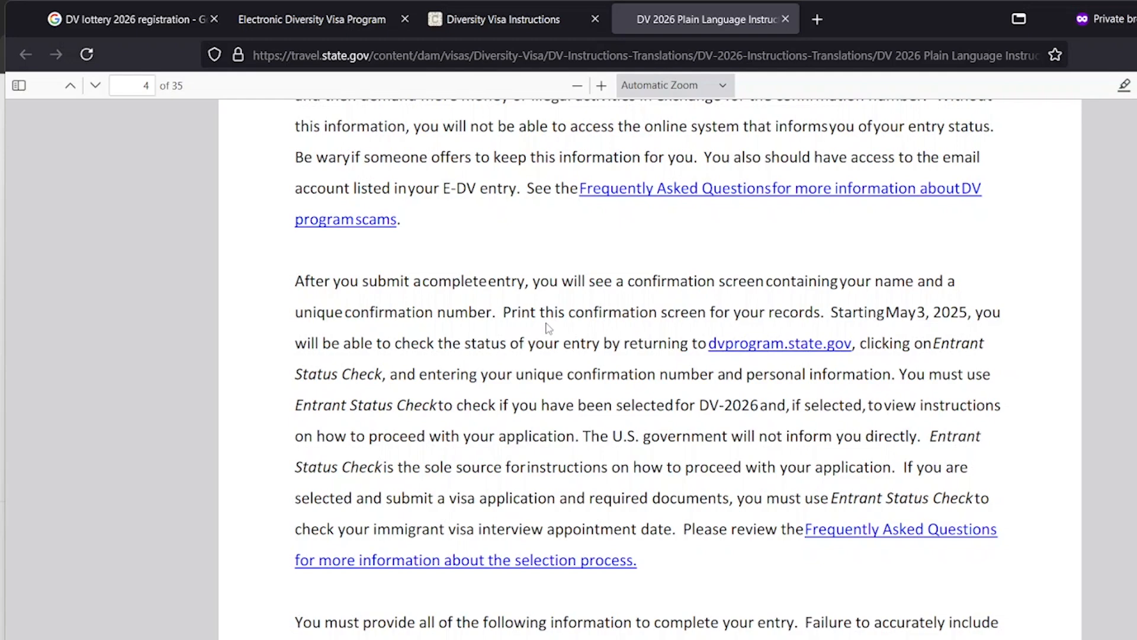
Move between the open DV tabs, scrolling down the Electronic Diversity Visa Program page
left_click(490, 33)
left_click(358, 24)
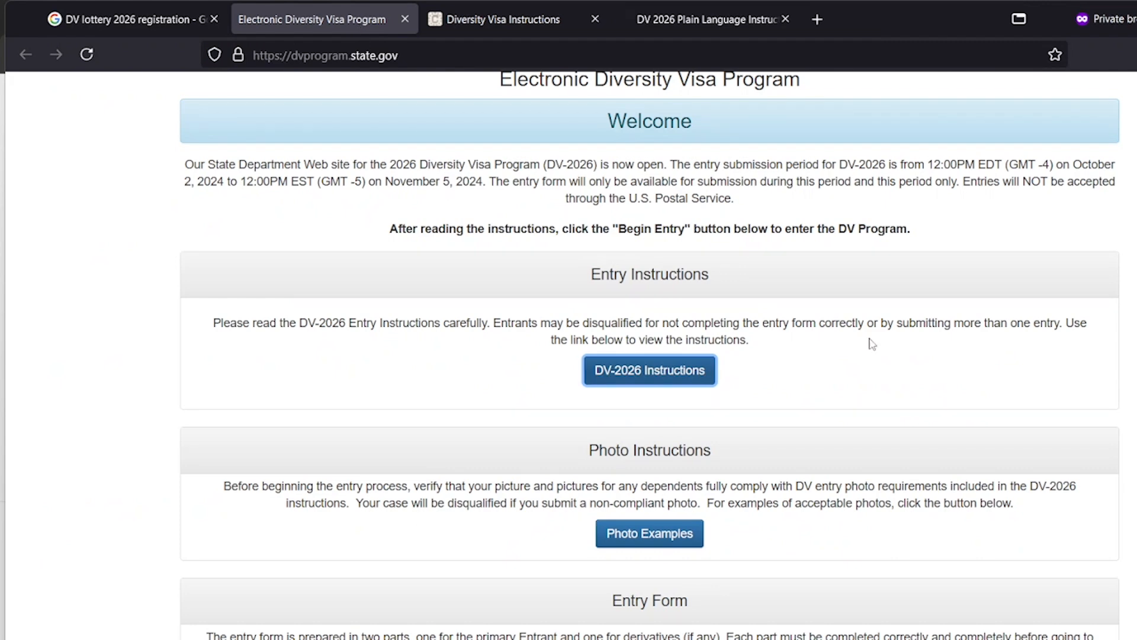
scroll(871, 344, "down", 3)
scroll(819, 411, "down", 3)
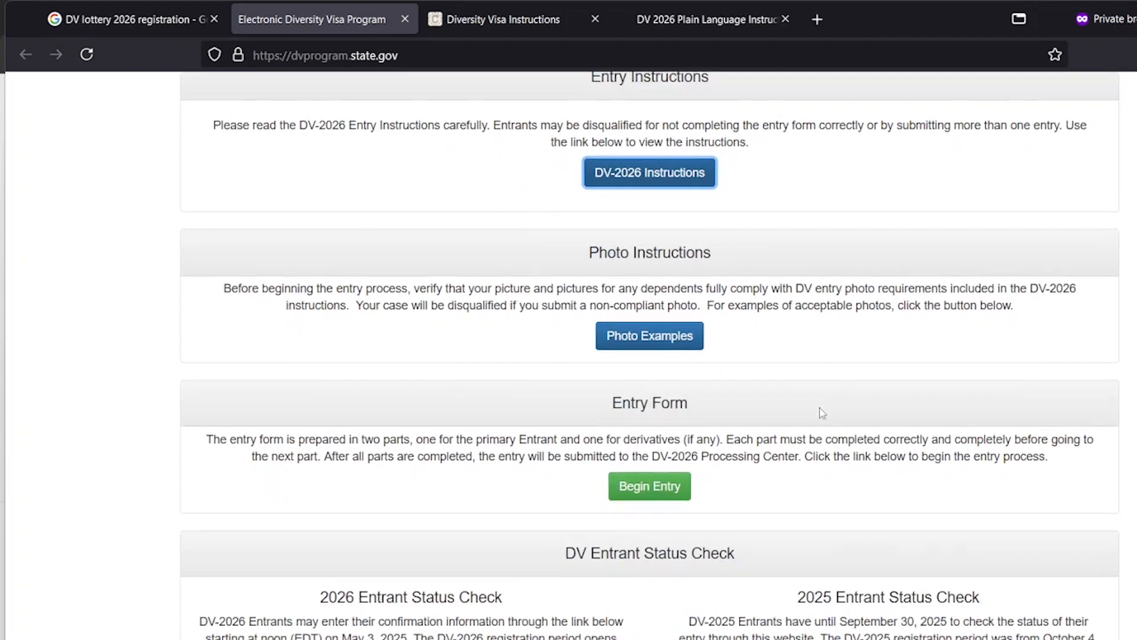
scroll(794, 456, "down", 3)
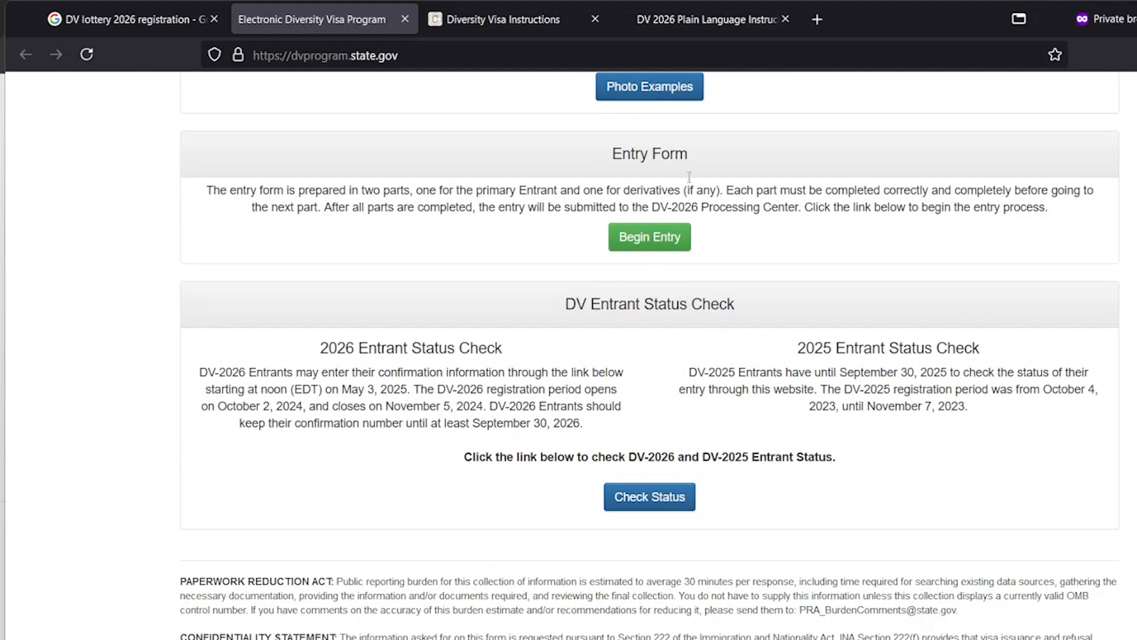
left_click(681, 20)
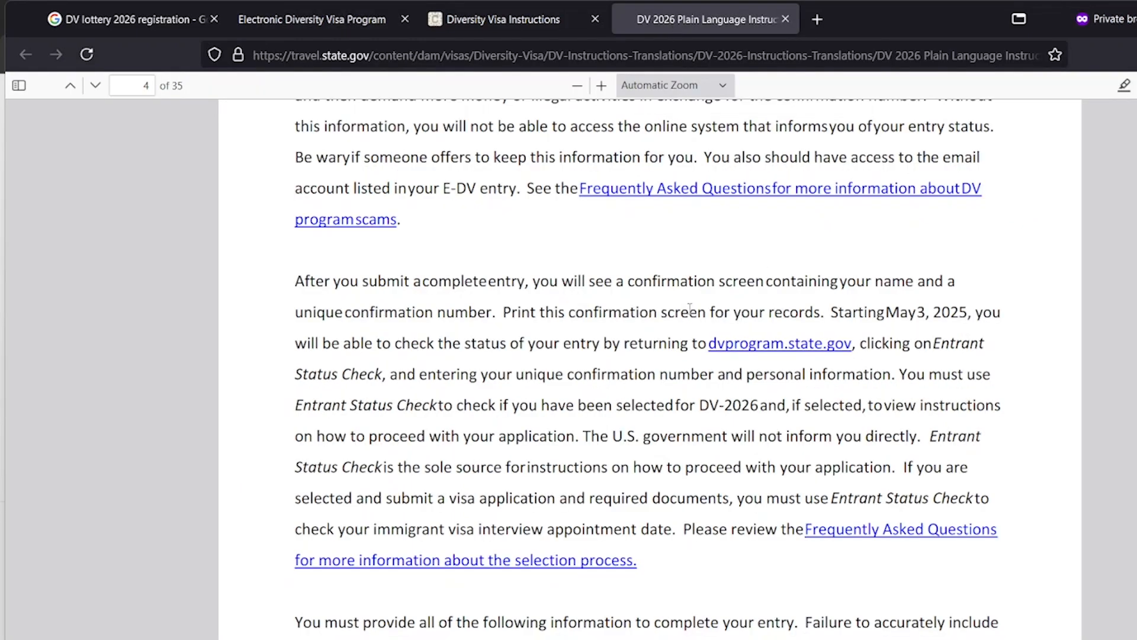
left_click(322, 25)
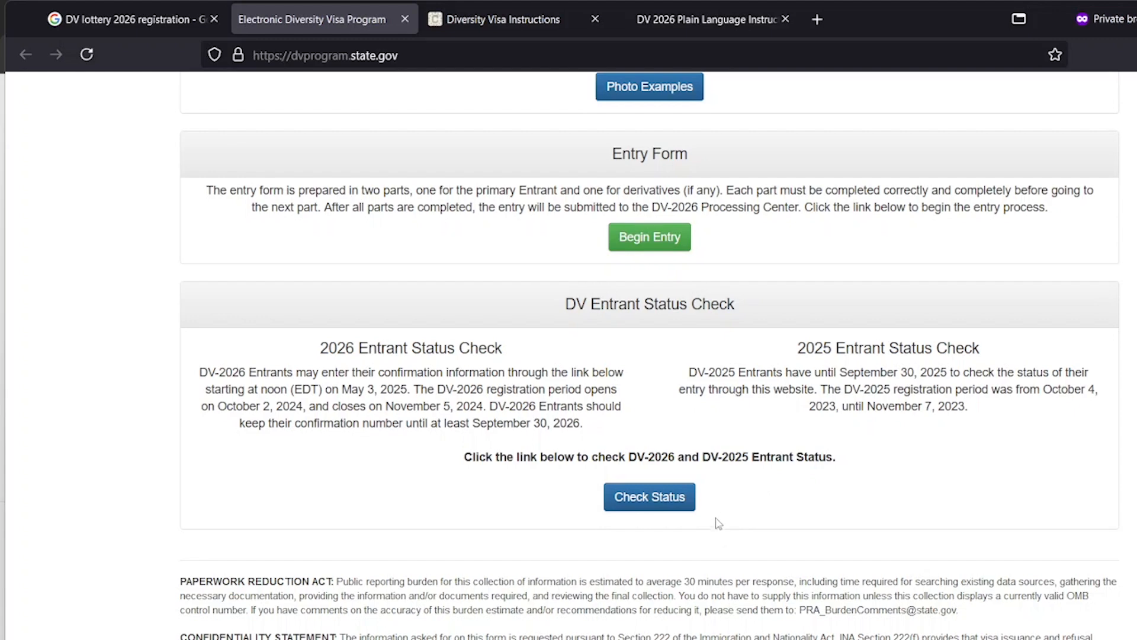
Highlight the May 3, 2025 status-check date, then return to the DV 2026 instructions PDF
scroll(477, 384, "up", 5)
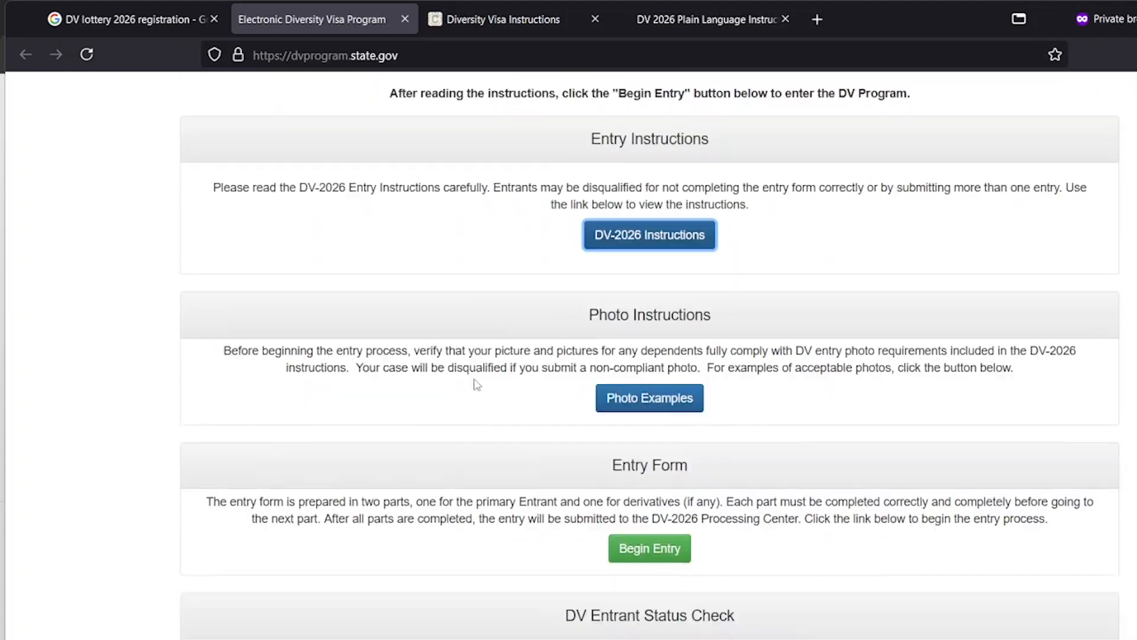
scroll(474, 382, "up", 3)
scroll(474, 385, "down", 9)
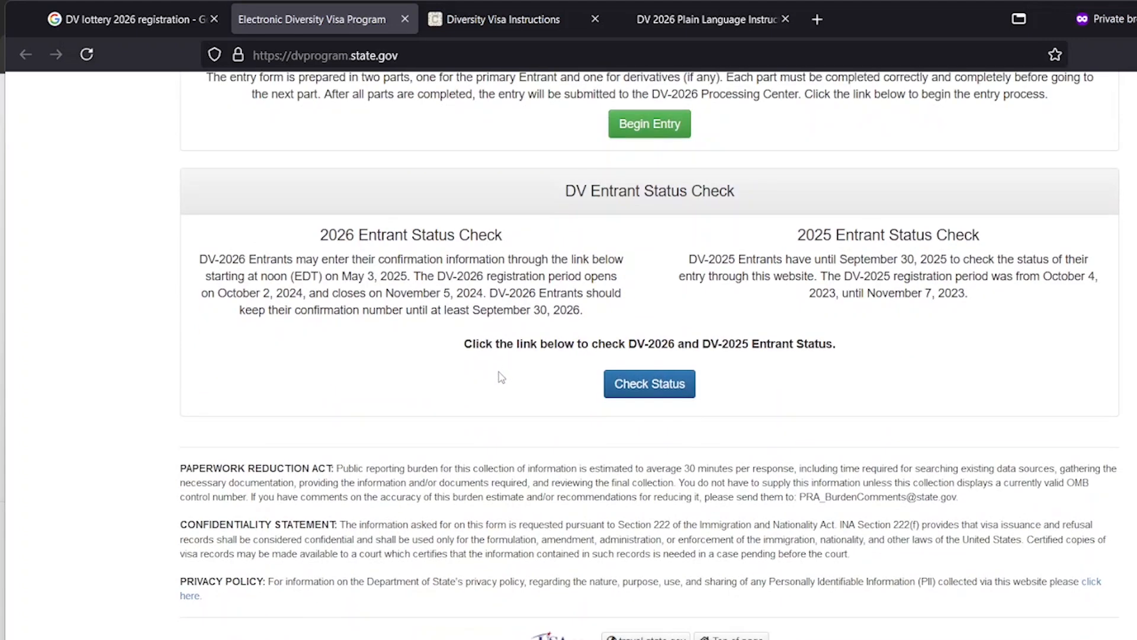
scroll(501, 377, "up", 1)
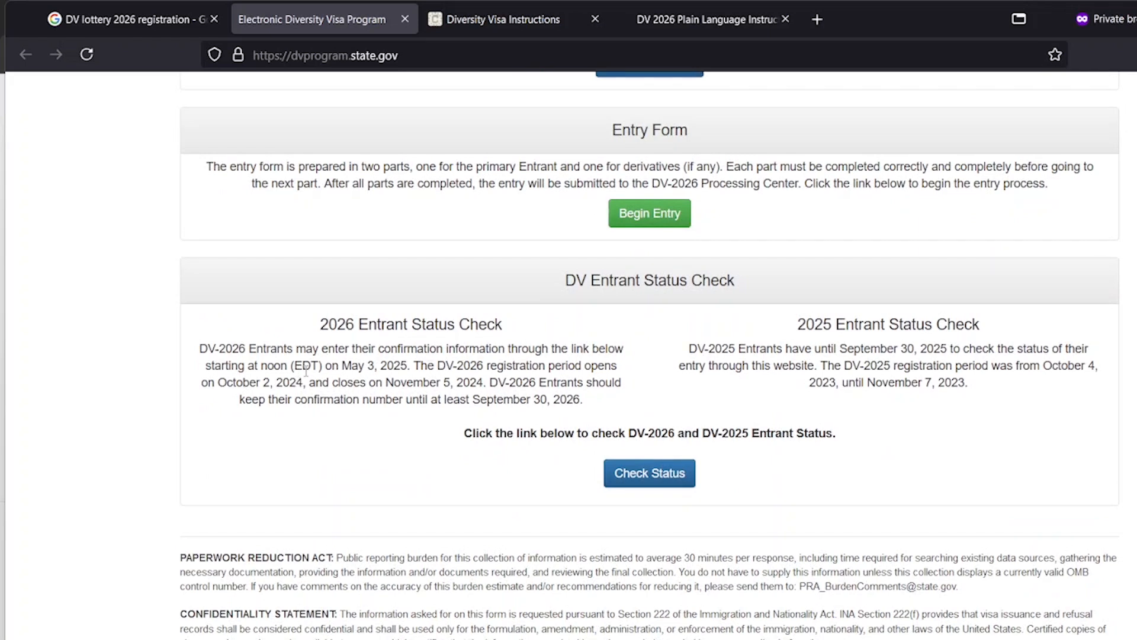
left_click_drag(293, 365, 413, 366)
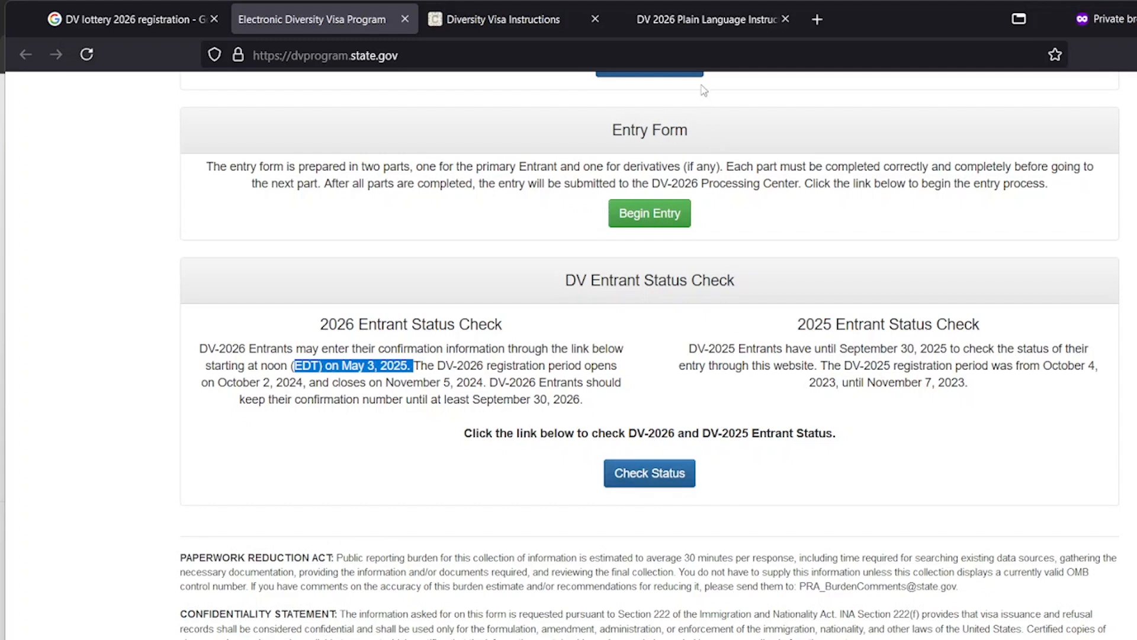
left_click(694, 22)
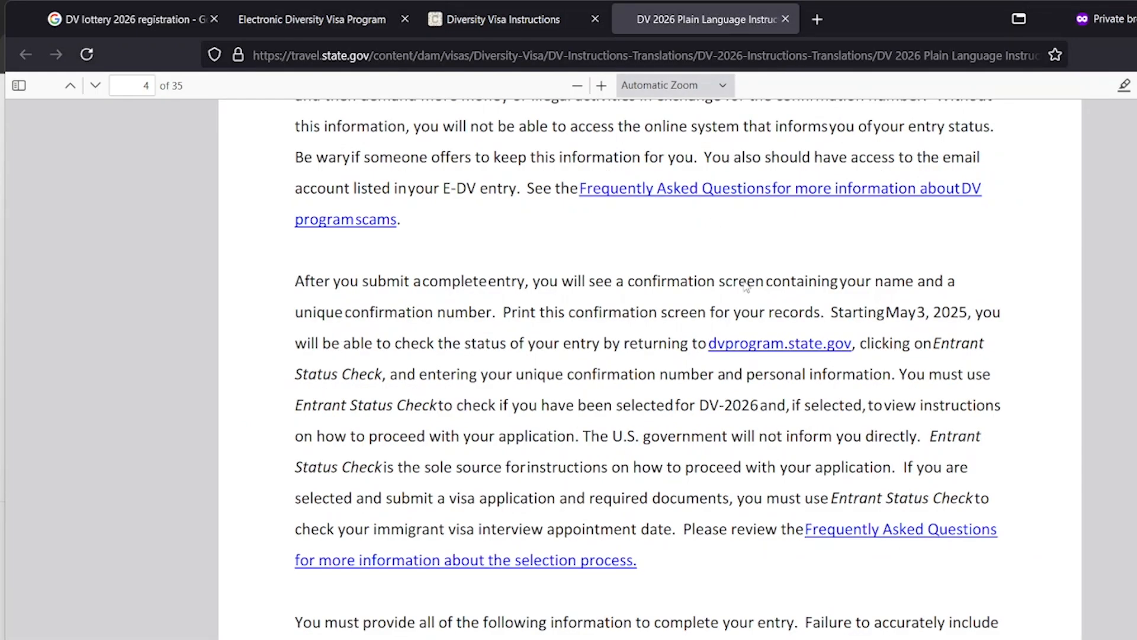
Close the Diversity Visa Instructions and instructions PDF tabs, clearing the highlighted date
scroll(685, 252, "down", 15)
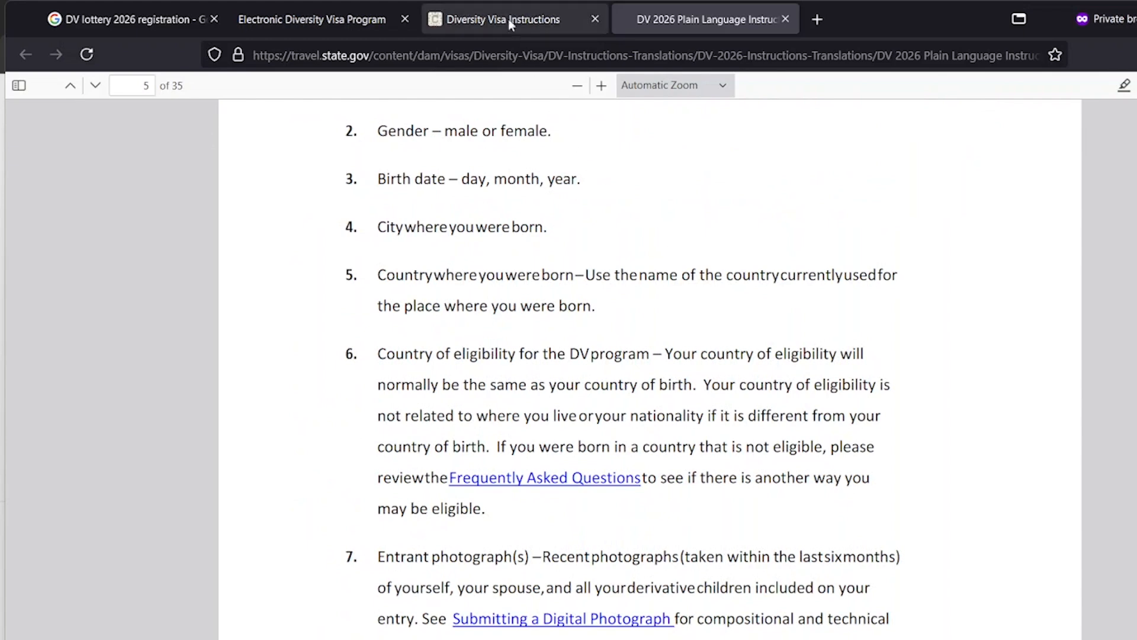
left_click(506, 17)
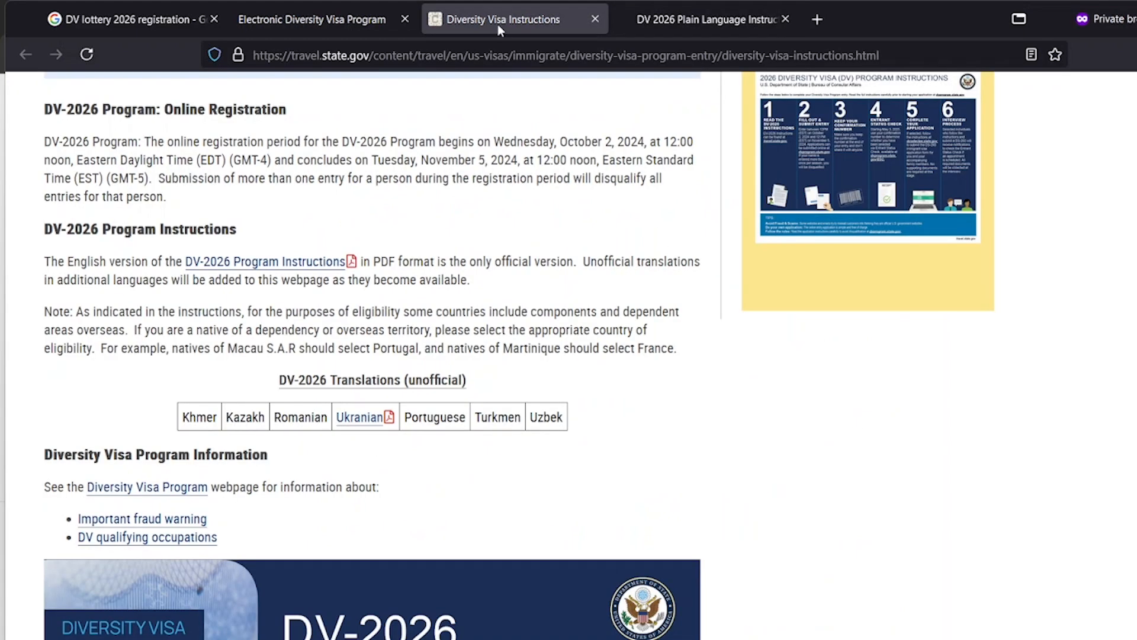
left_click(595, 20)
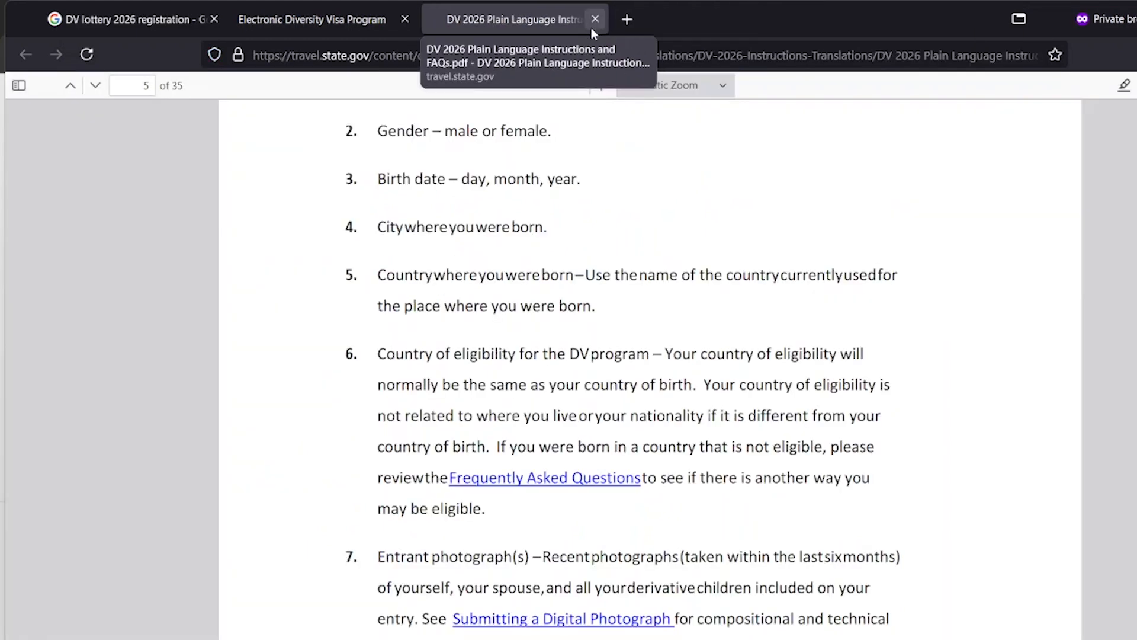
left_click(594, 20)
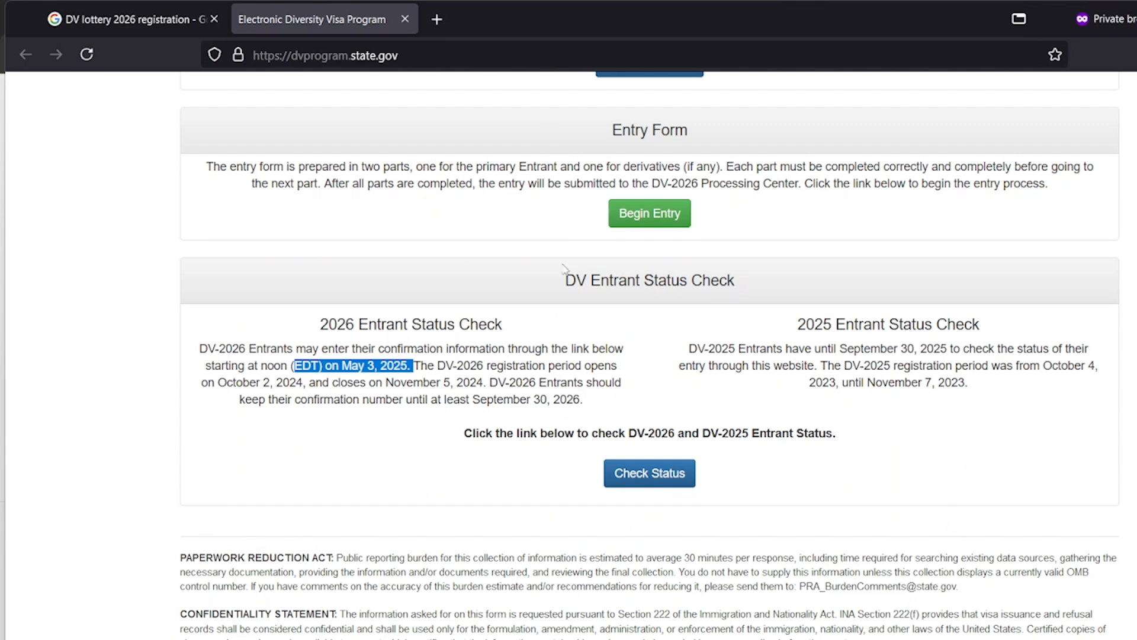
left_click(562, 245)
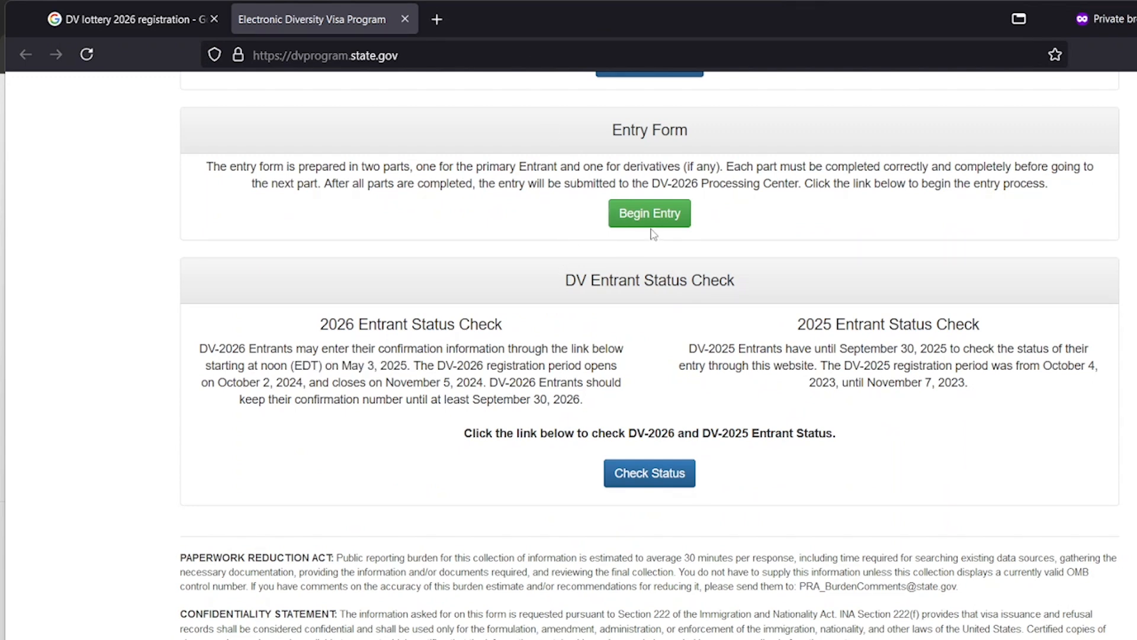
Scroll the DV program page to the top and check its full web address
scroll(669, 240, "up", 10)
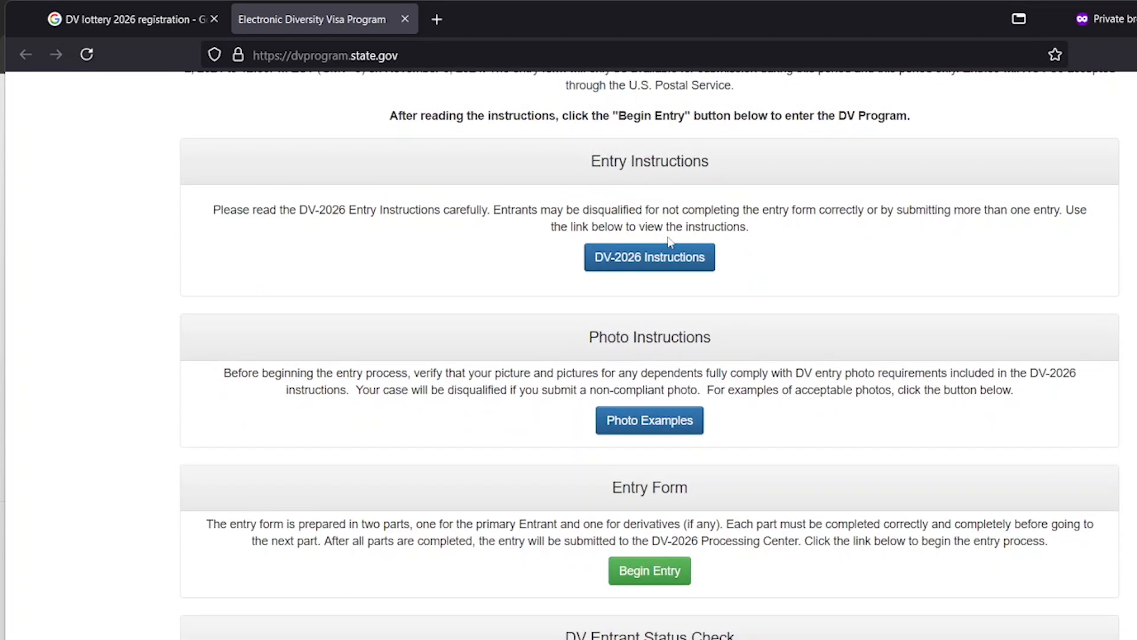
left_click(448, 54)
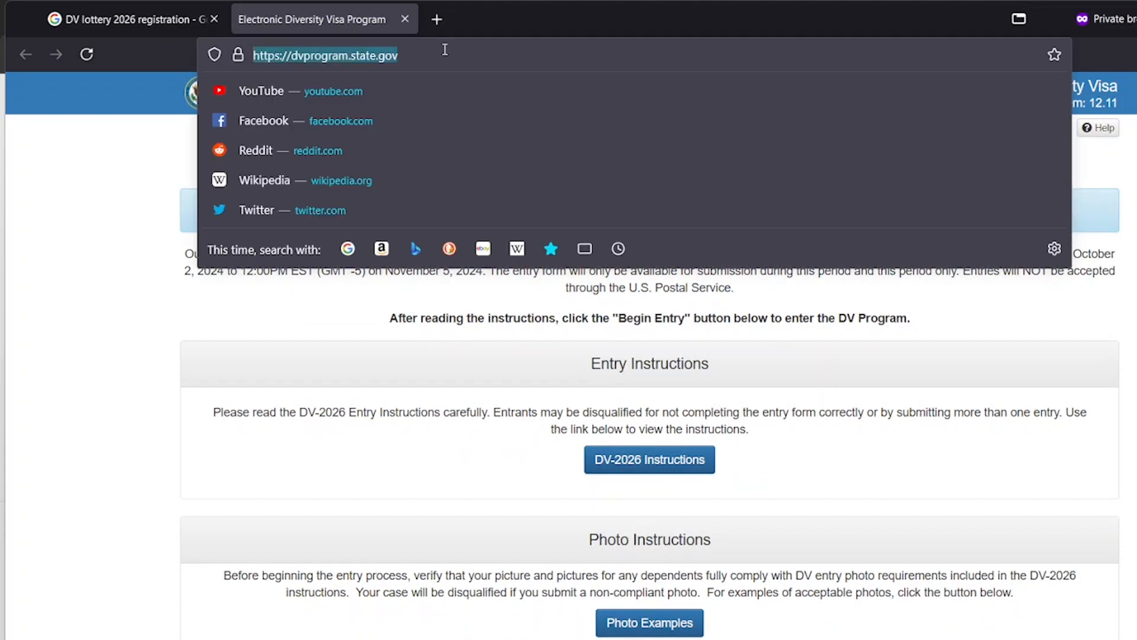
triple_click(444, 53)
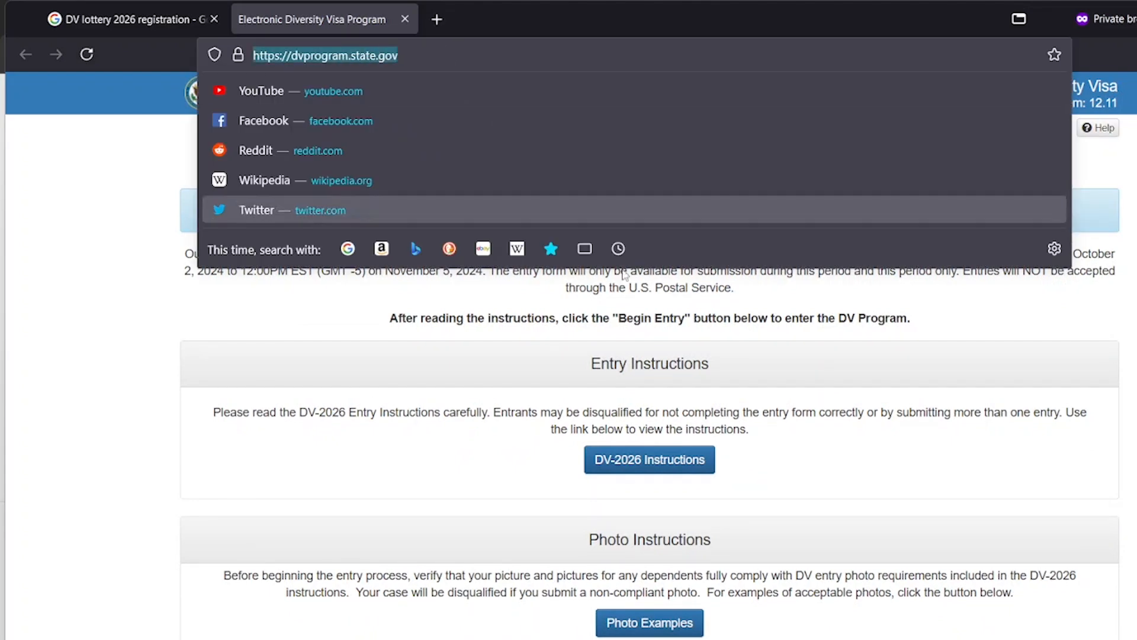
left_click(976, 385)
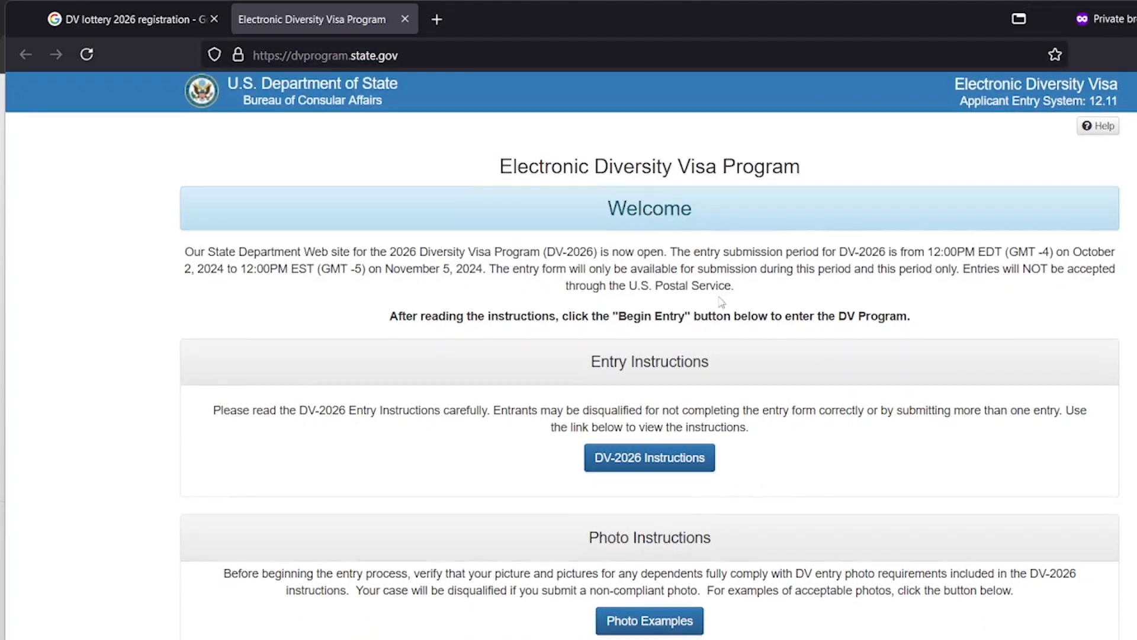
scroll(755, 237, "down", 9)
Begin a new DV-2026 entry and switch to the entry form tab
left_click(673, 249)
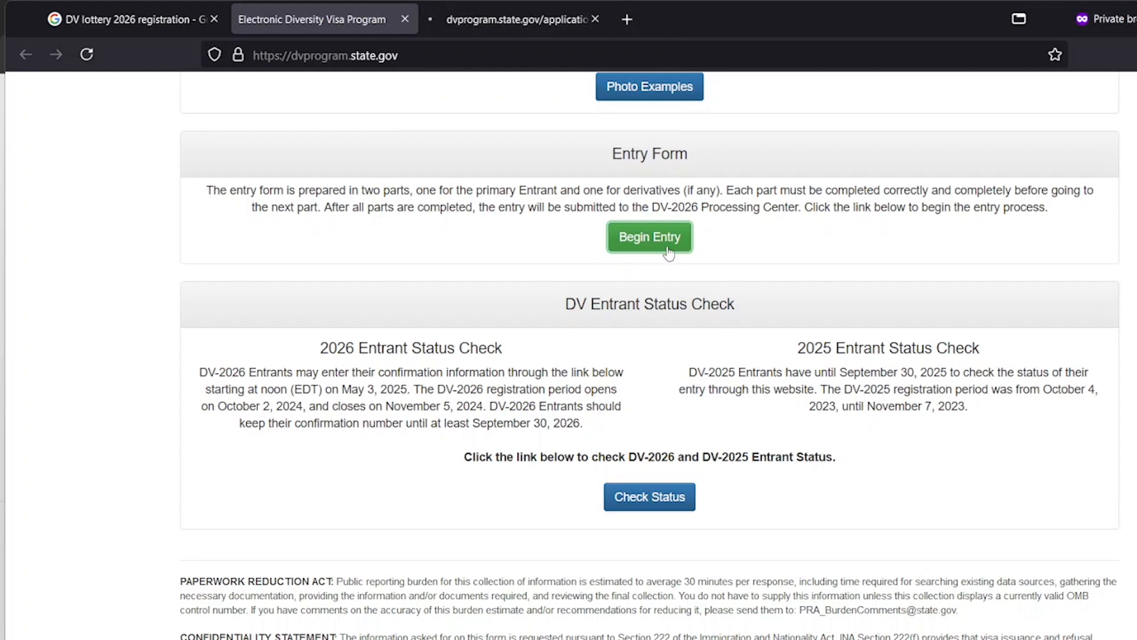
left_click(513, 26)
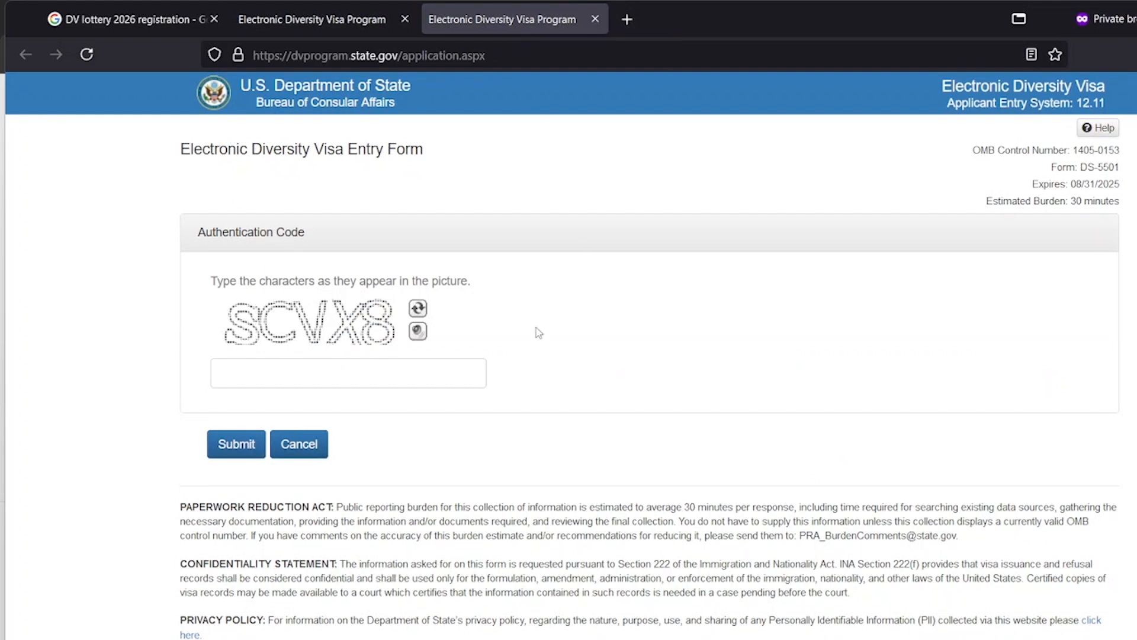
left_click(442, 378)
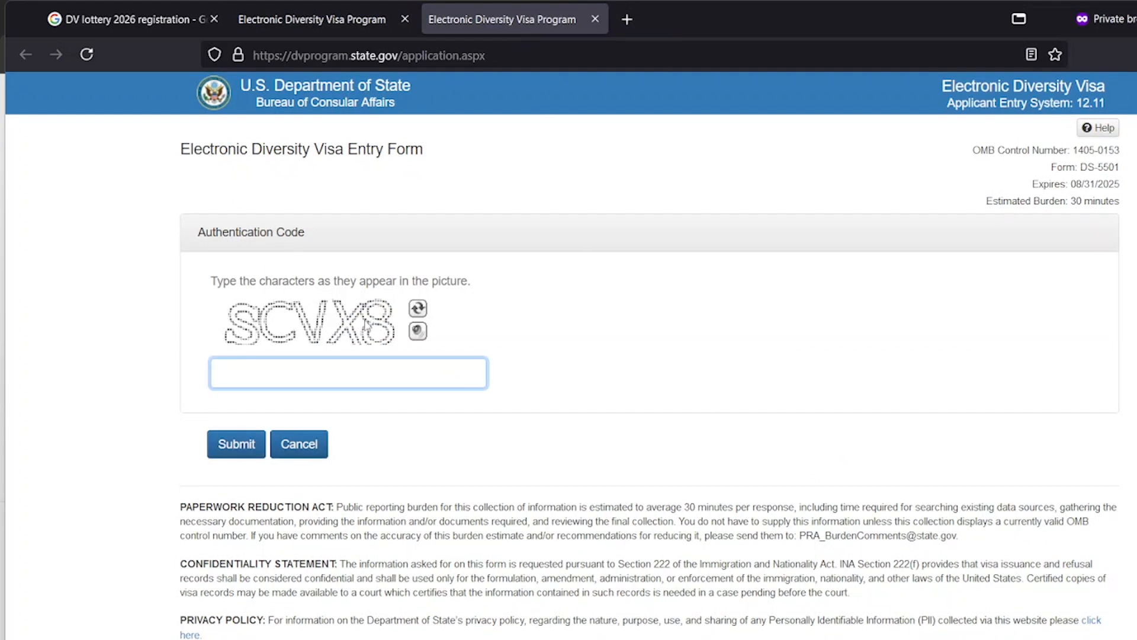
Refresh the authentication code image until readable and enter the code
left_click(419, 308)
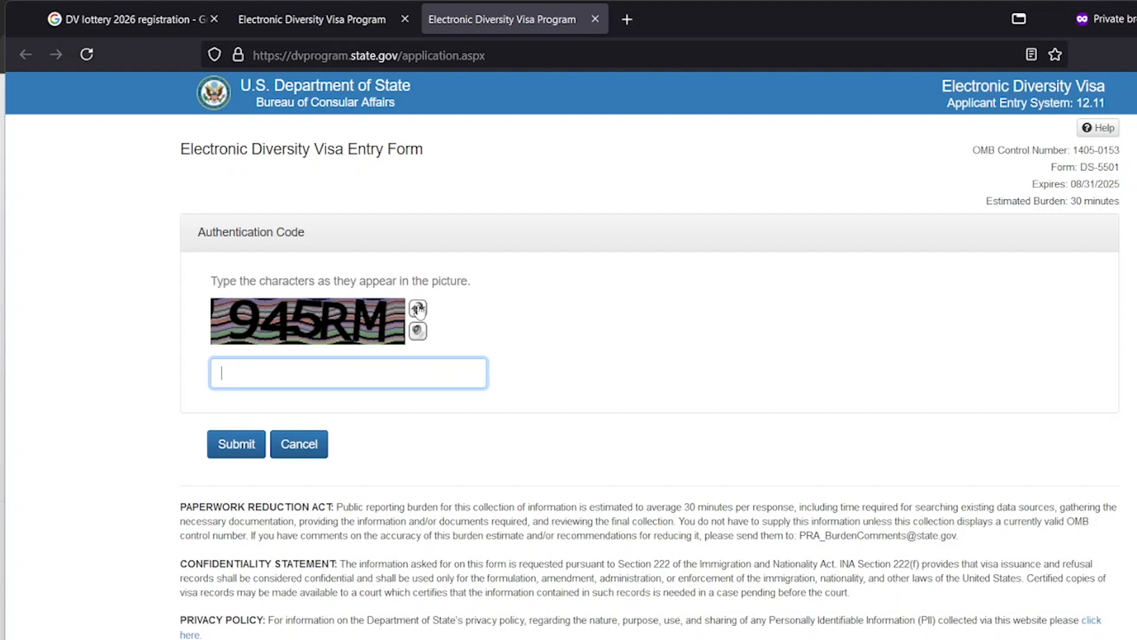
left_click(418, 308)
left_click(418, 308)
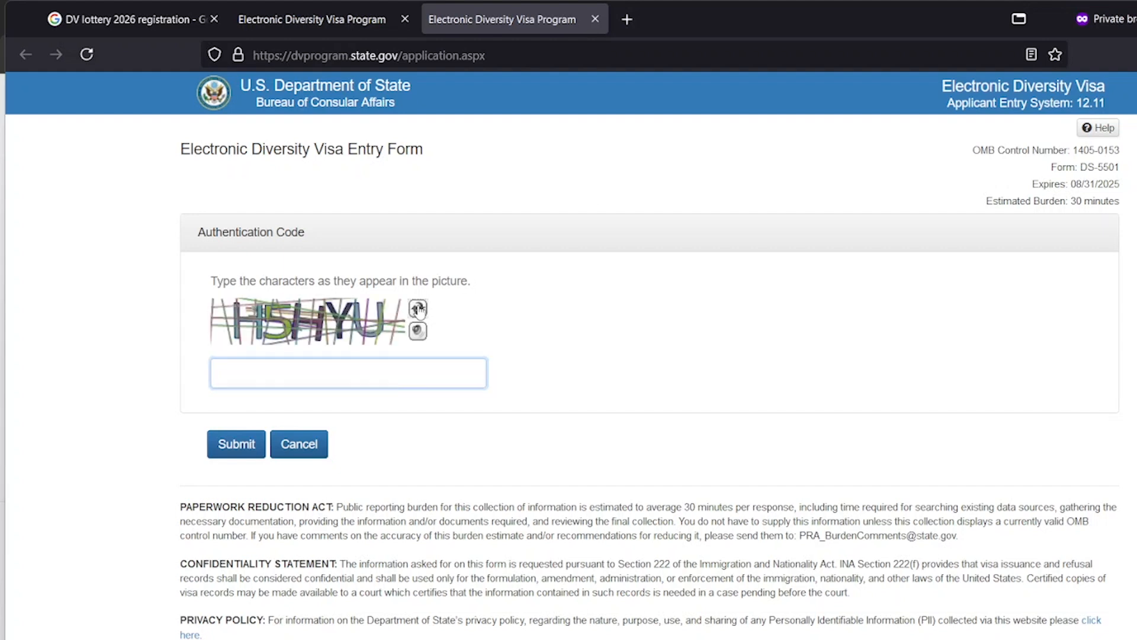
left_click(418, 308)
left_click(419, 308)
left_click(418, 308)
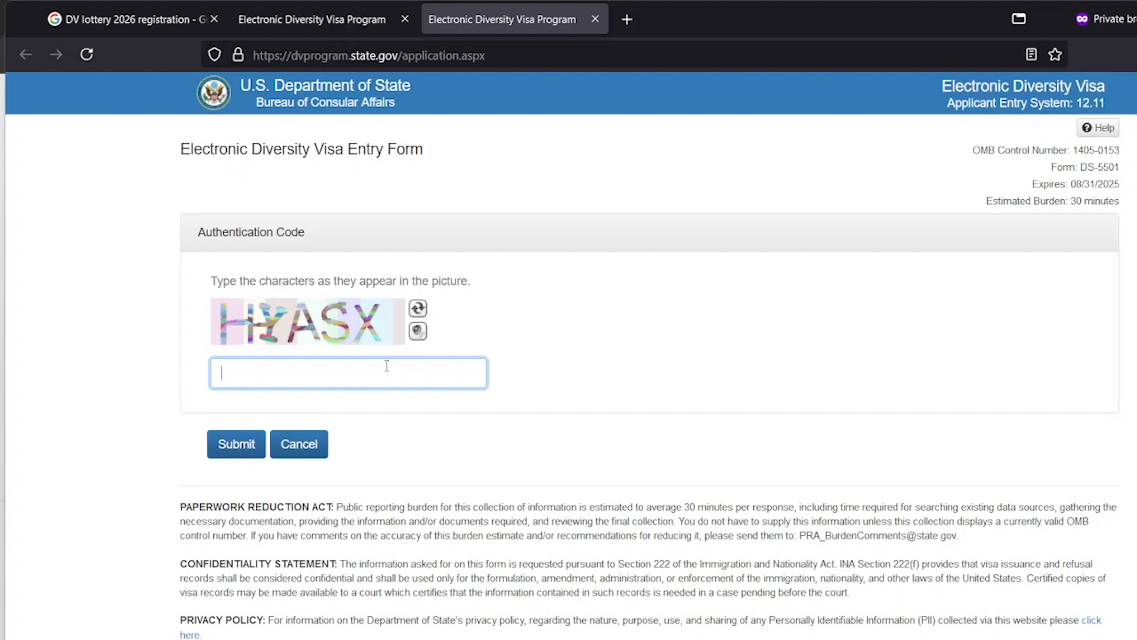
type("HYASX")
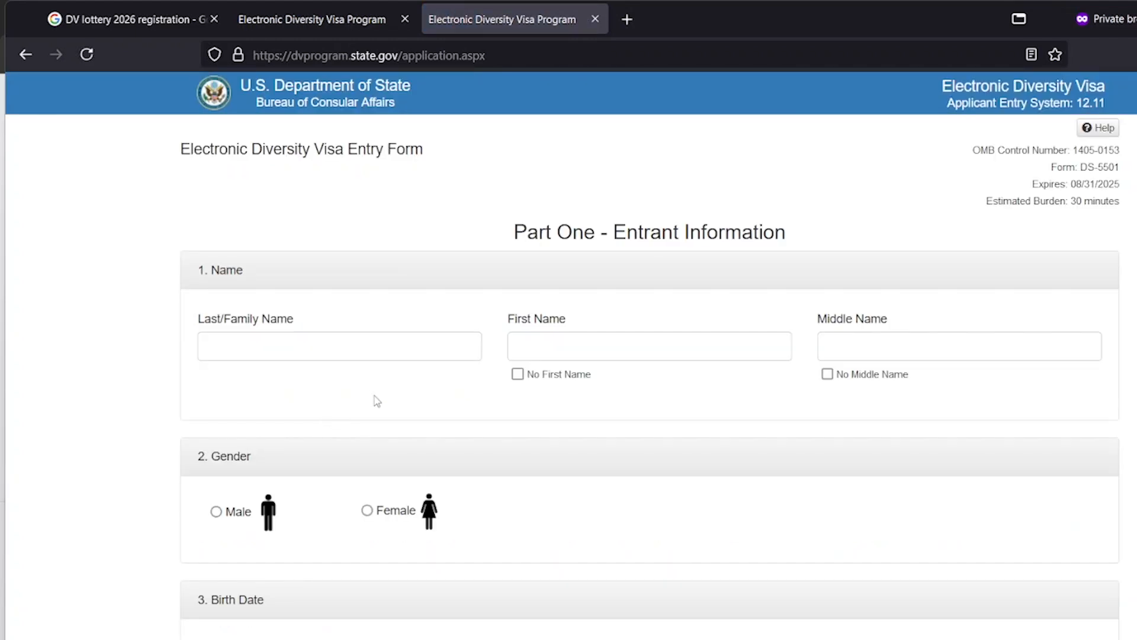
Enter the entrant's last name and first name in their fields
left_click(385, 355)
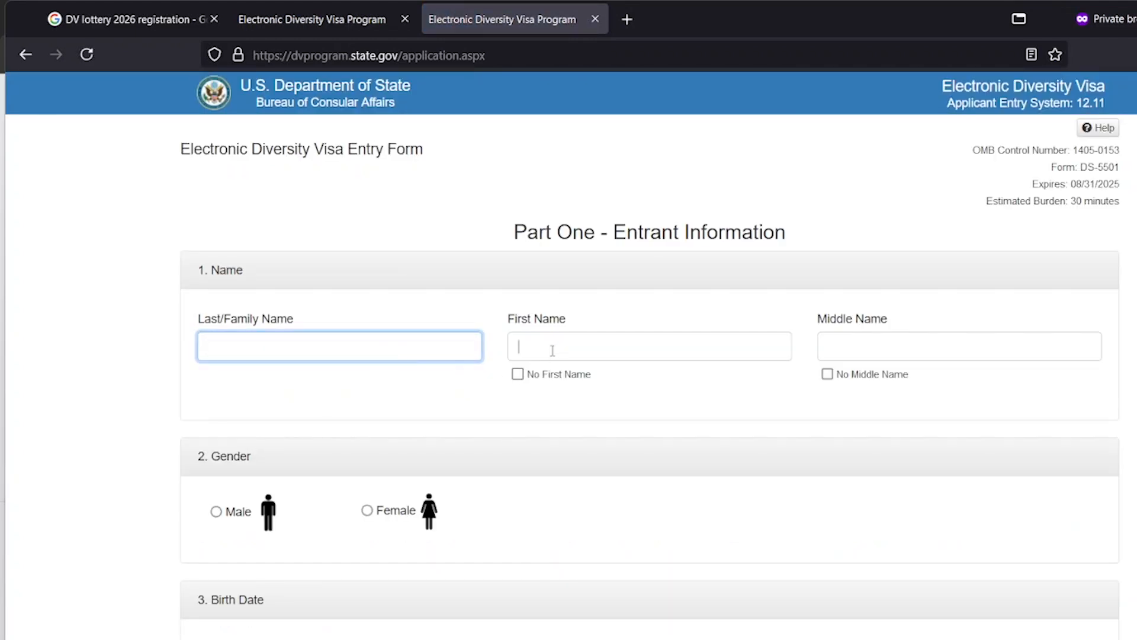
left_click(520, 350)
left_click(831, 346)
left_click(454, 349)
type("Wannabee")
left_click(650, 346)
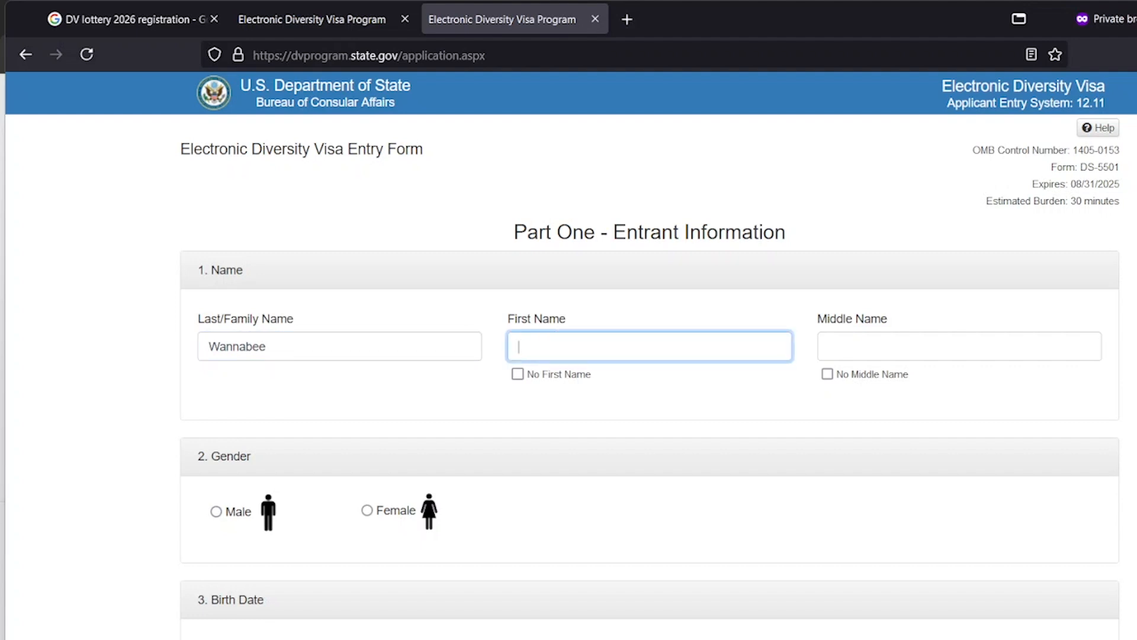
type("diplomaty")
Tick the No Middle Name checkbox, leaving the middle name field empty
left_click(837, 342)
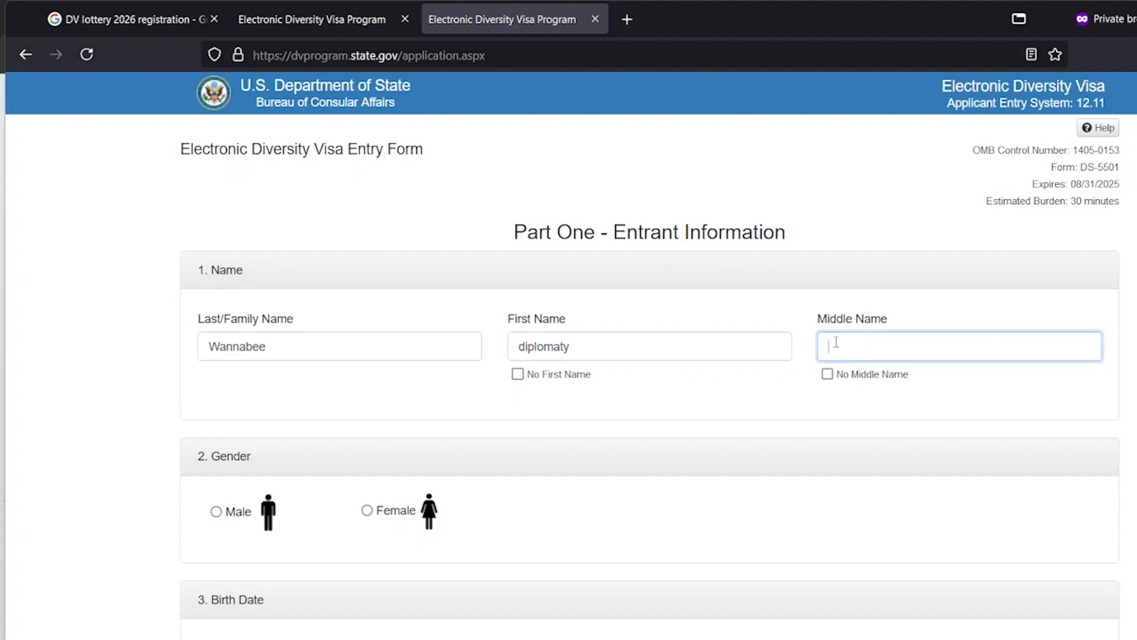
double_click(847, 322)
left_click(770, 356)
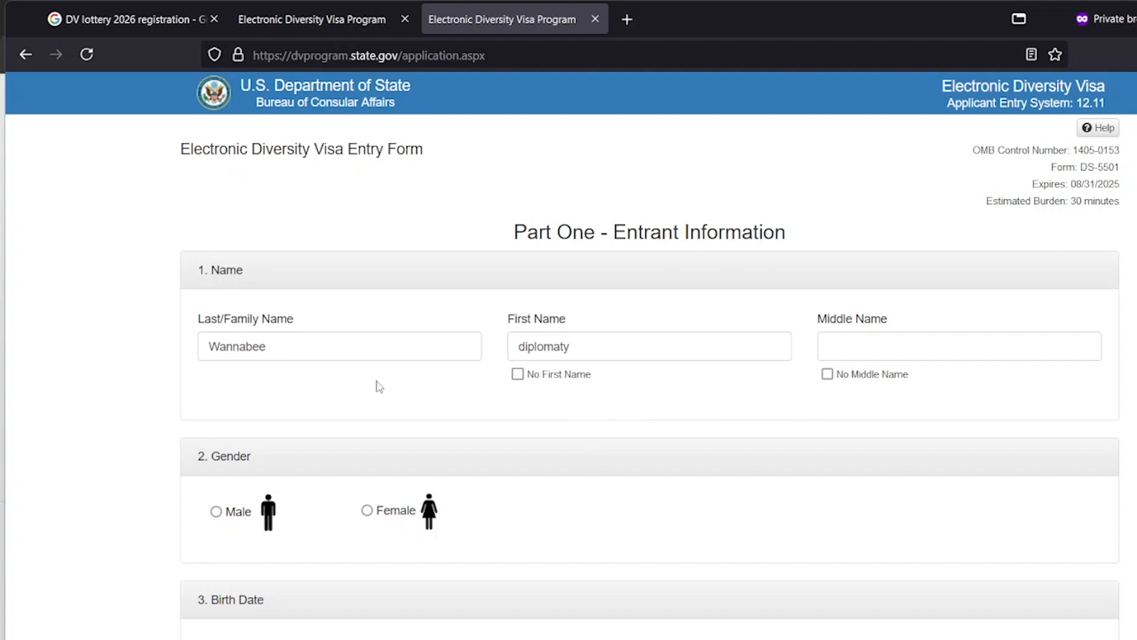
left_click(609, 350)
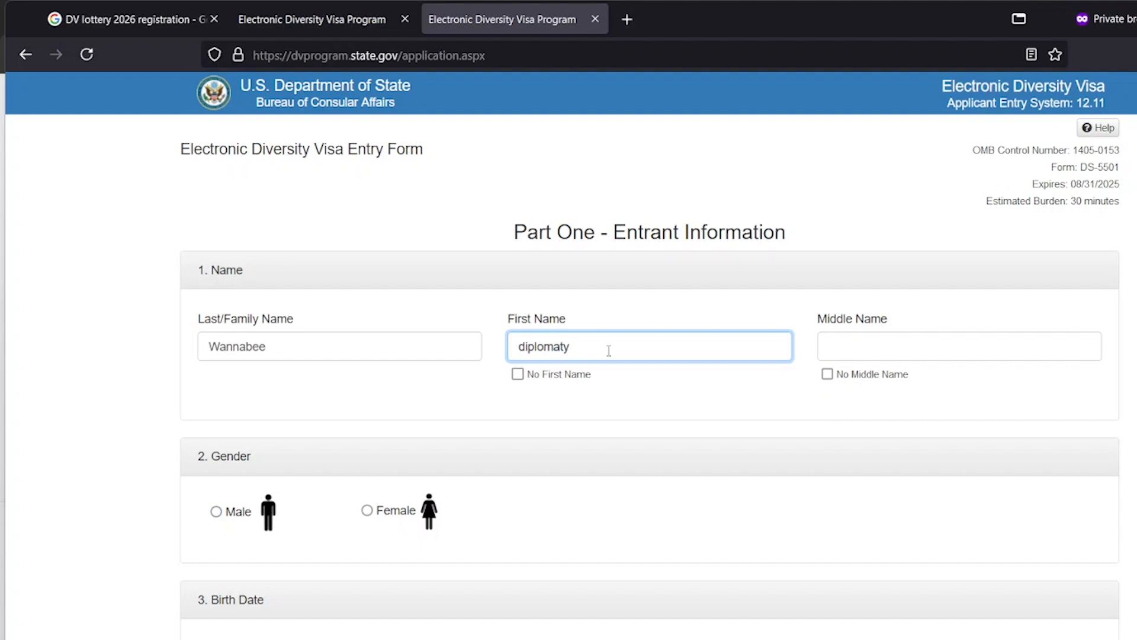
left_click(841, 346)
left_click(397, 353)
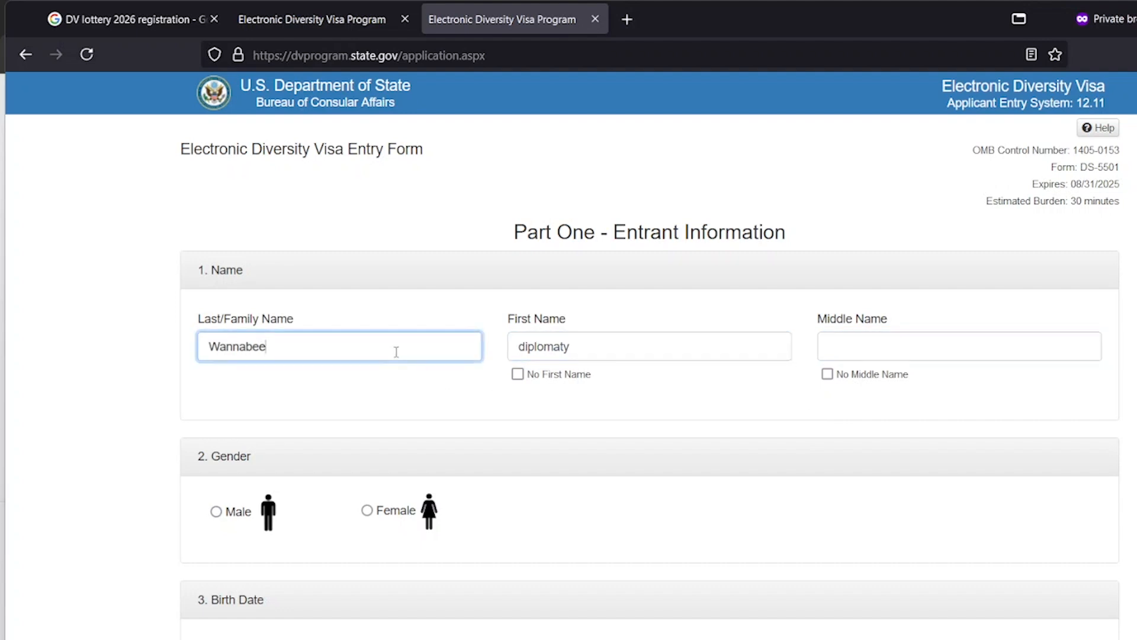
left_click(828, 377)
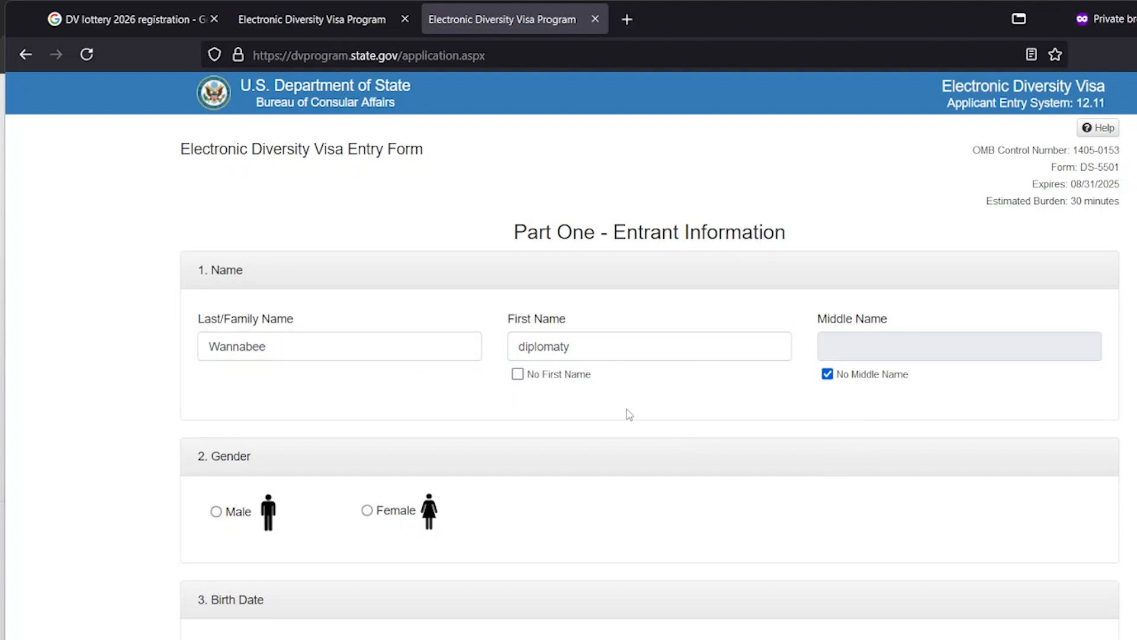
Set gender to male and the birth date to 02/05/1990
scroll(627, 410, "down", 3)
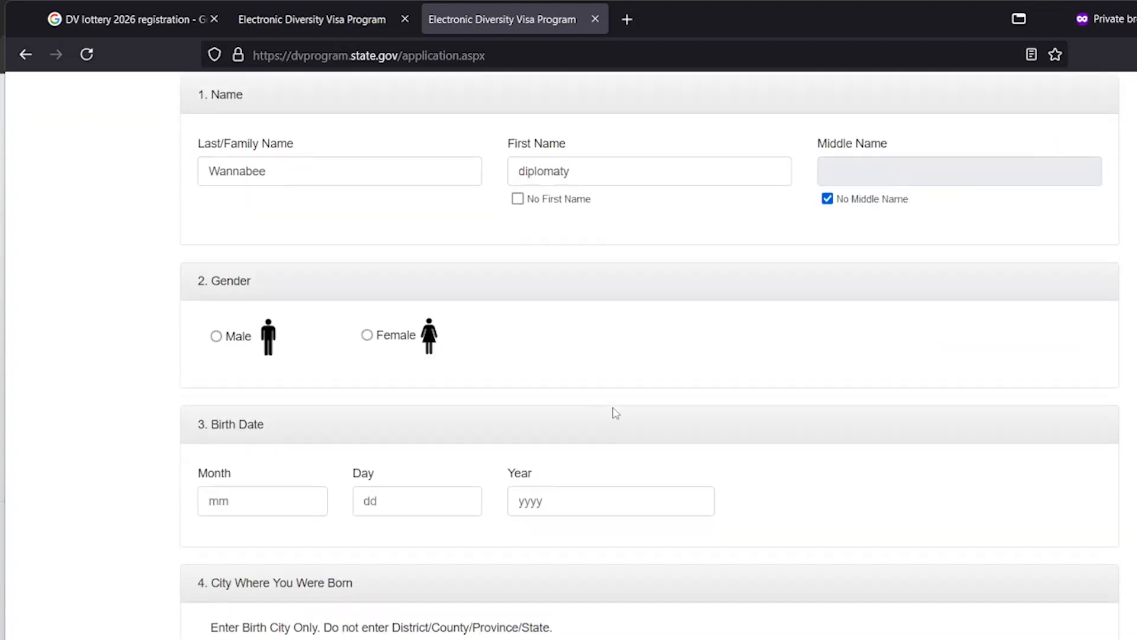
left_click(366, 333)
left_click(227, 336)
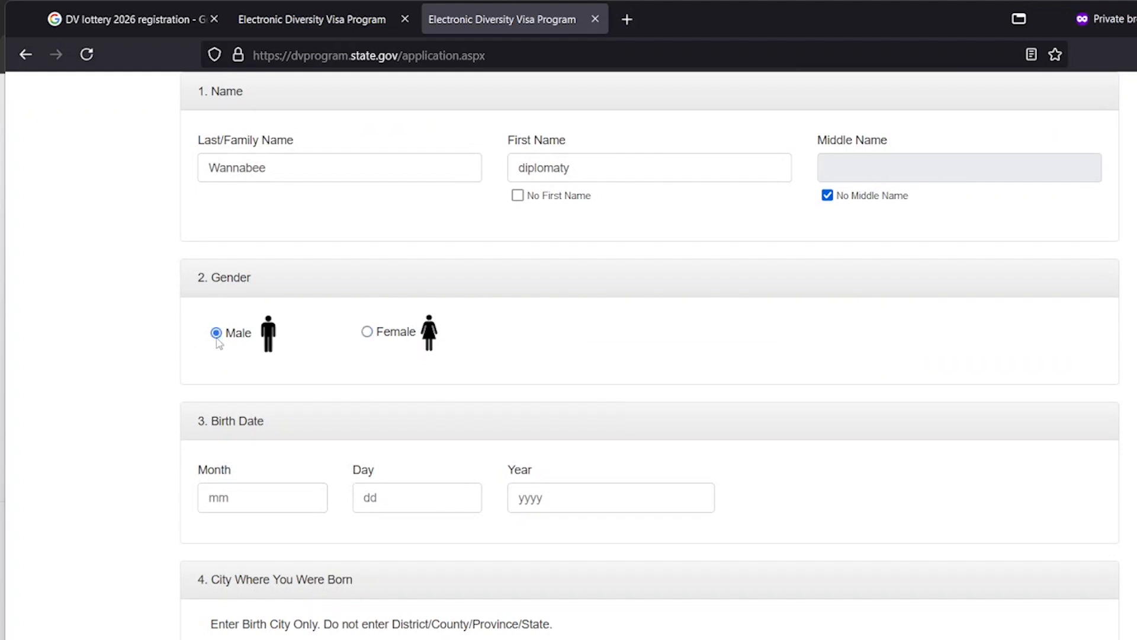
left_click(241, 498)
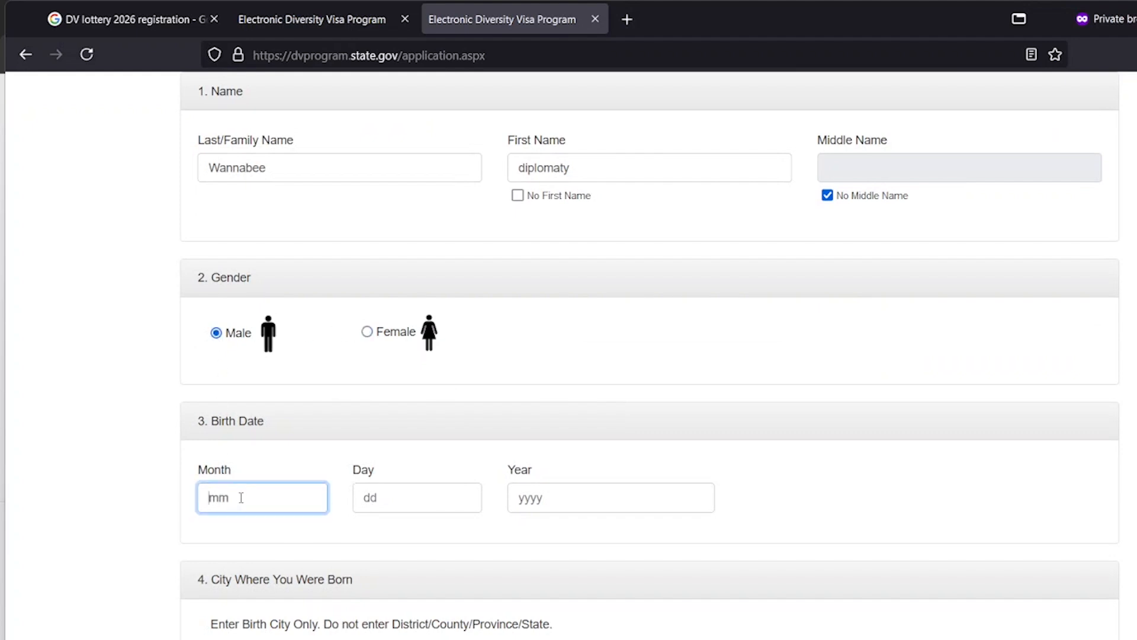
type("02")
key("Tab")
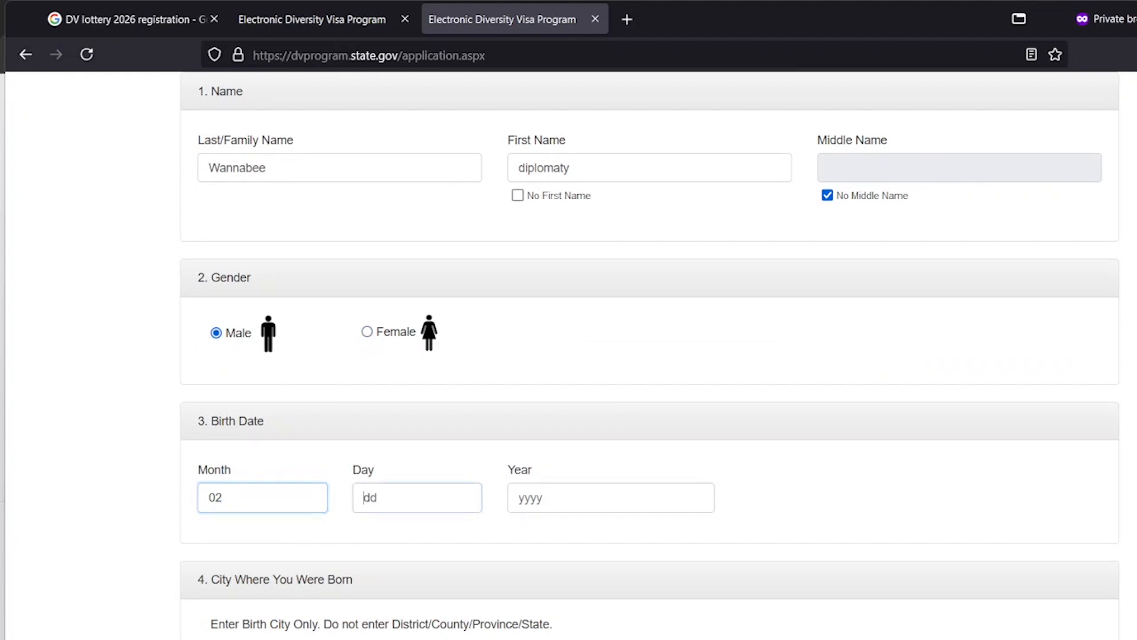
type("05")
key("Tab")
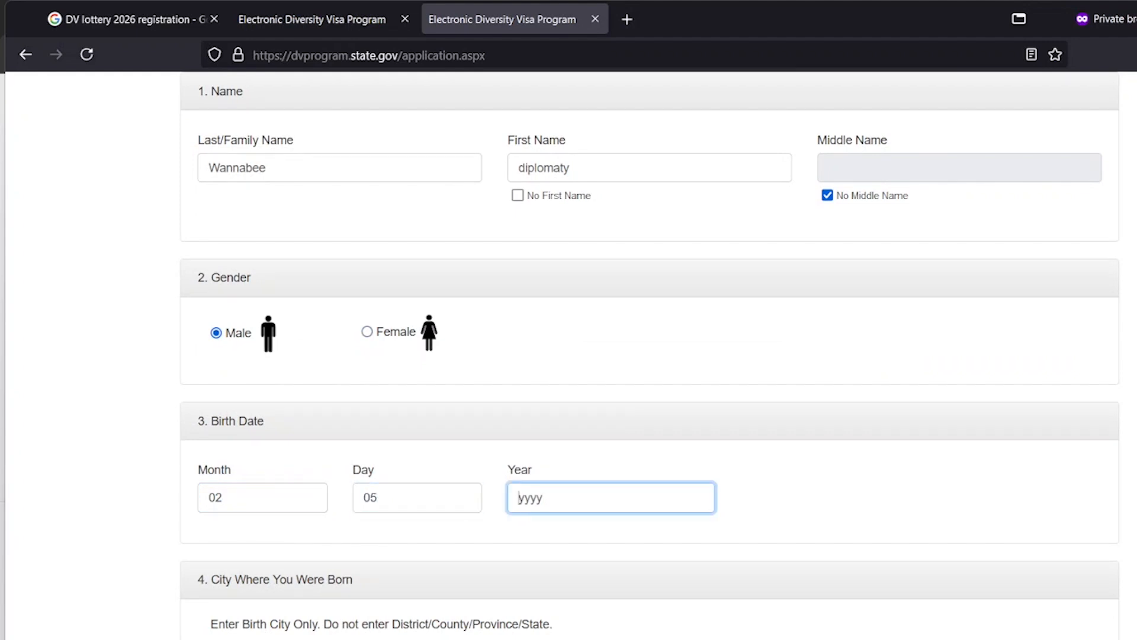
type("1990")
Enter Ankatso as the birth city
scroll(262, 483, "down", 3)
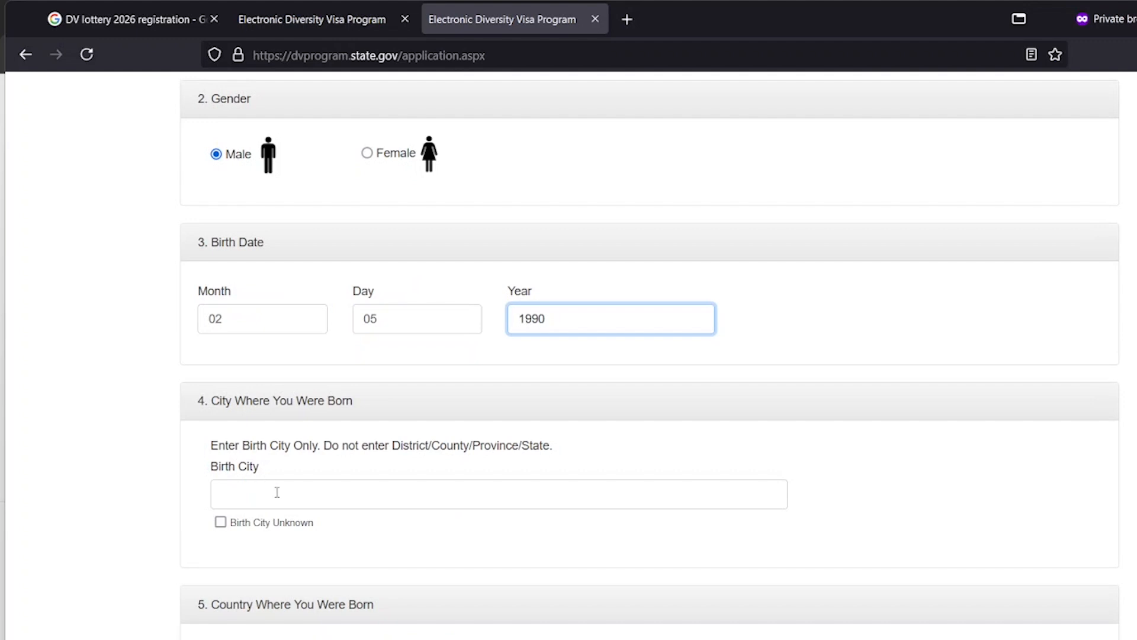
left_click(276, 492)
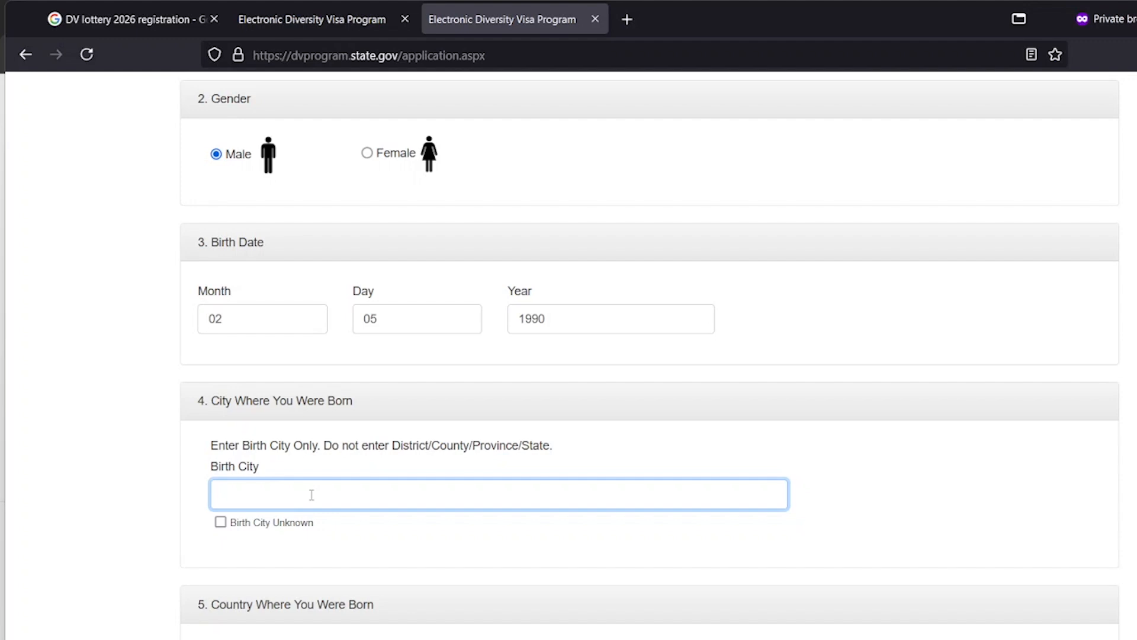
type("Ak")
key("BackSpace")
type("nkatso")
Choose Madagascar as the country of birth
scroll(282, 490, "down", 5)
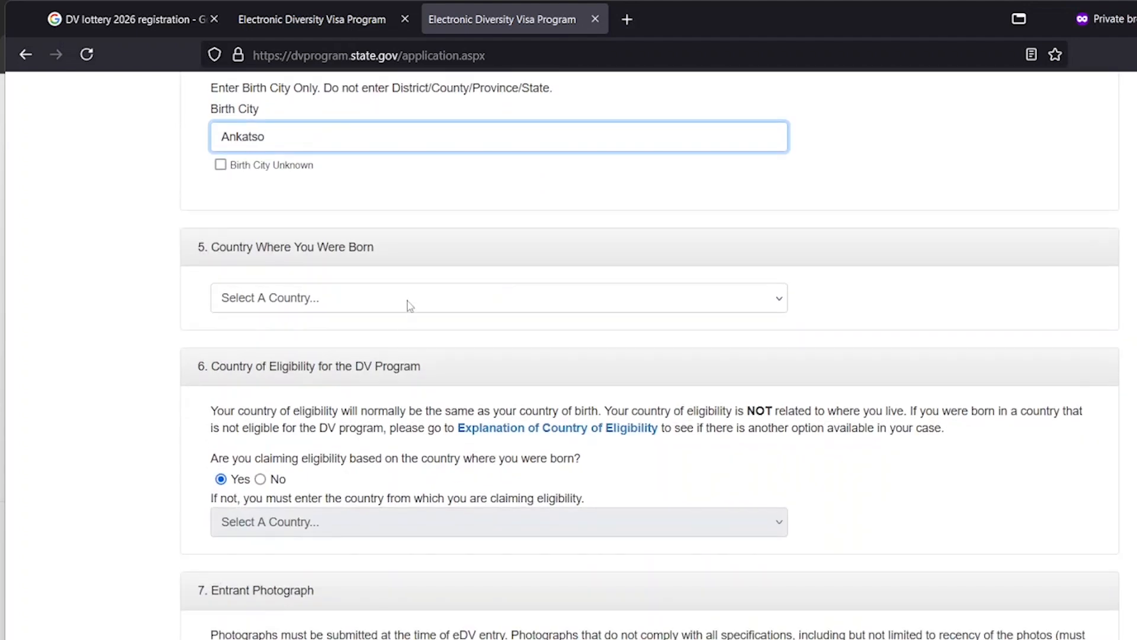
left_click(410, 306)
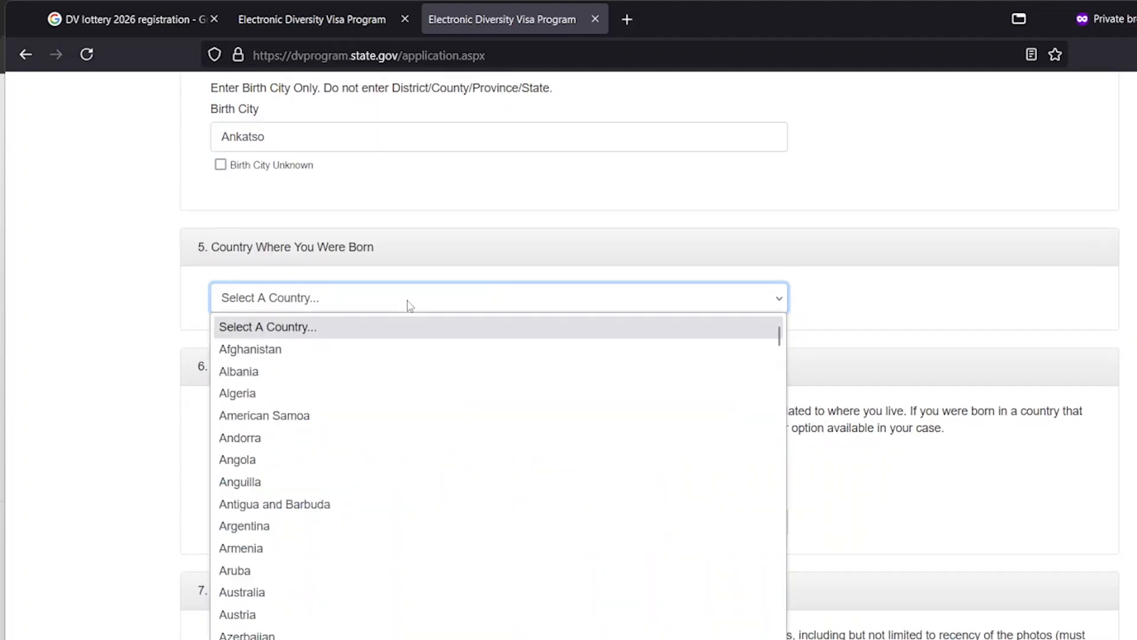
type("mad")
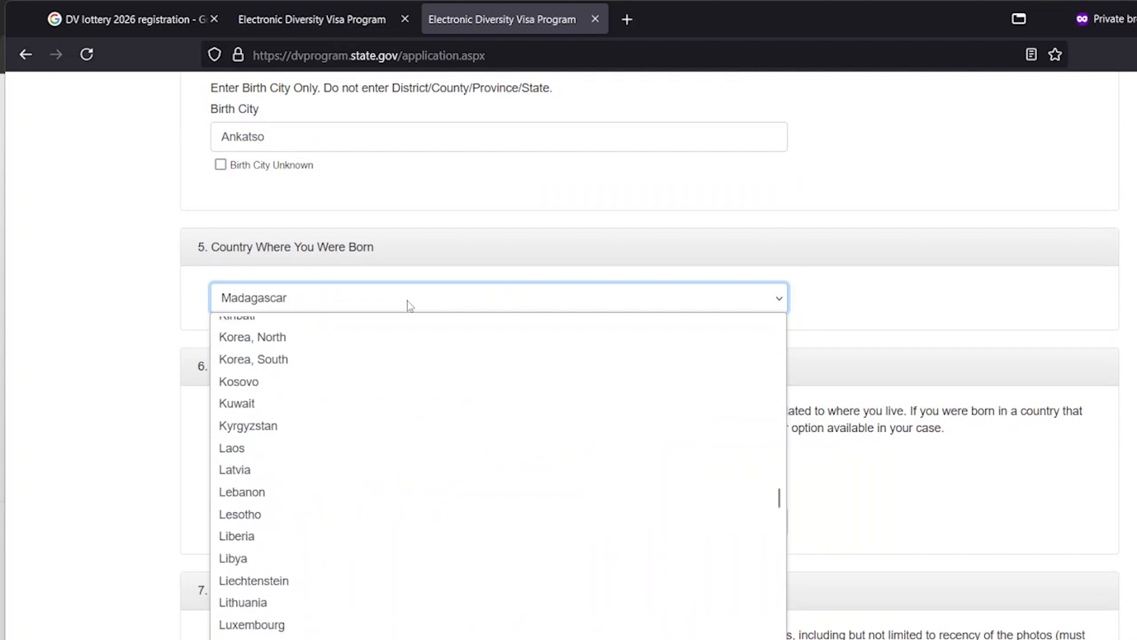
key("Return")
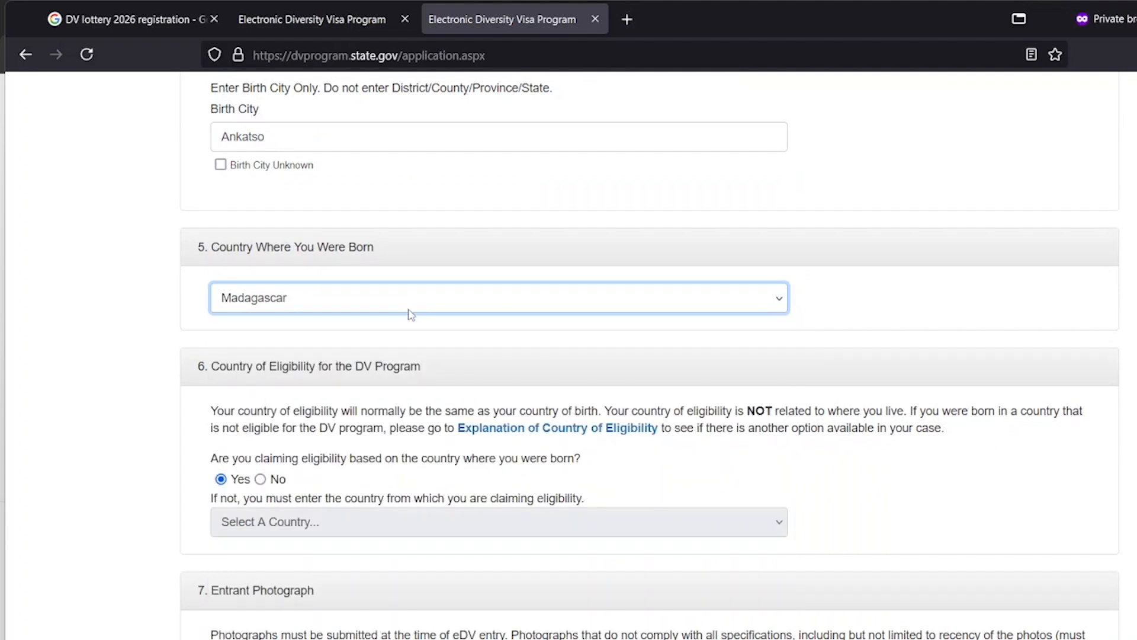
scroll(380, 323, "down", 3)
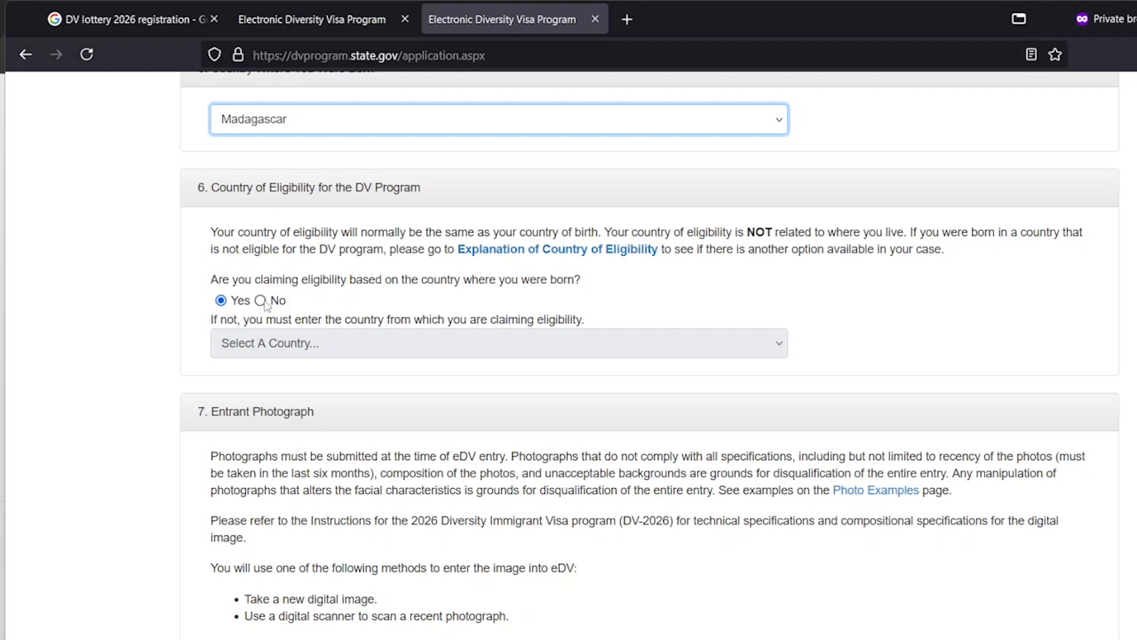
left_click(263, 301)
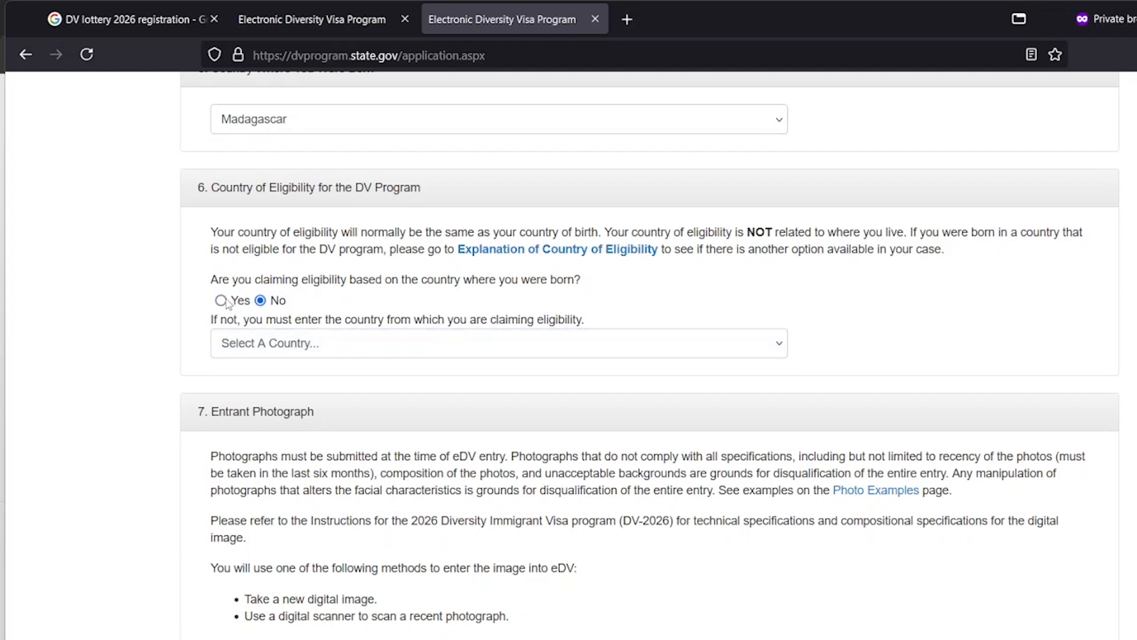
left_click(238, 301)
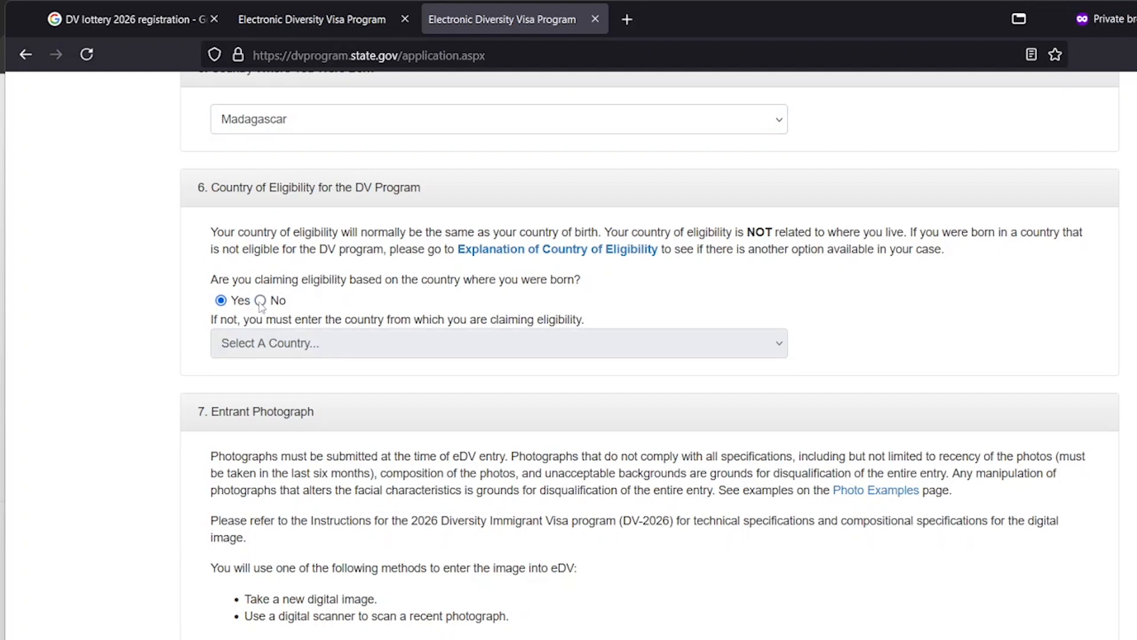
left_click(261, 301)
left_click(336, 345)
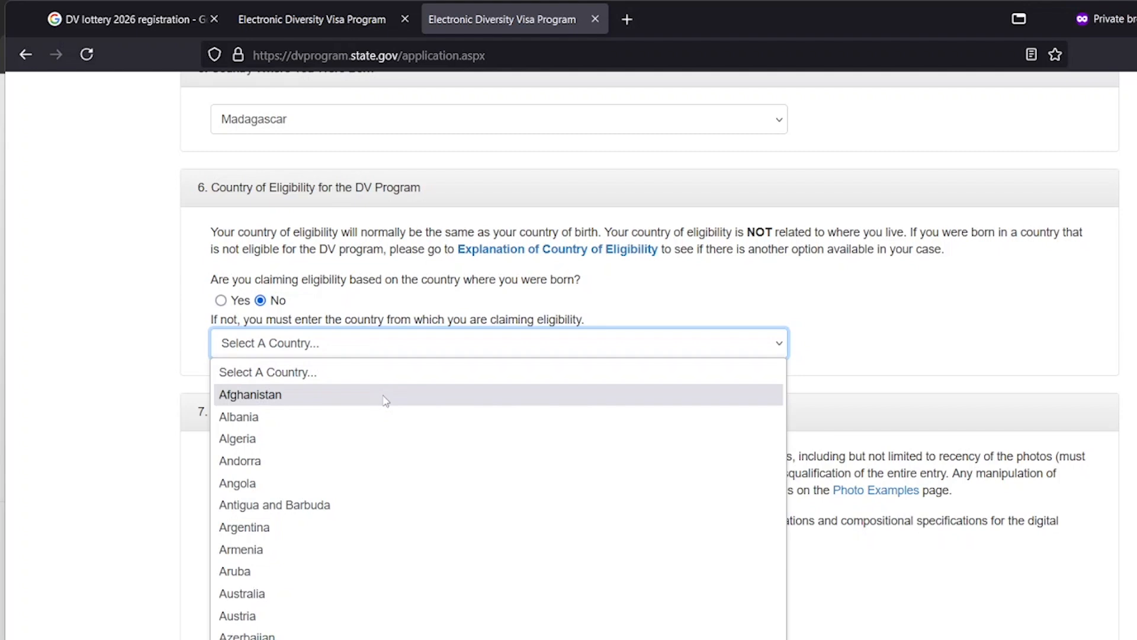
left_click(220, 300)
left_click(221, 300)
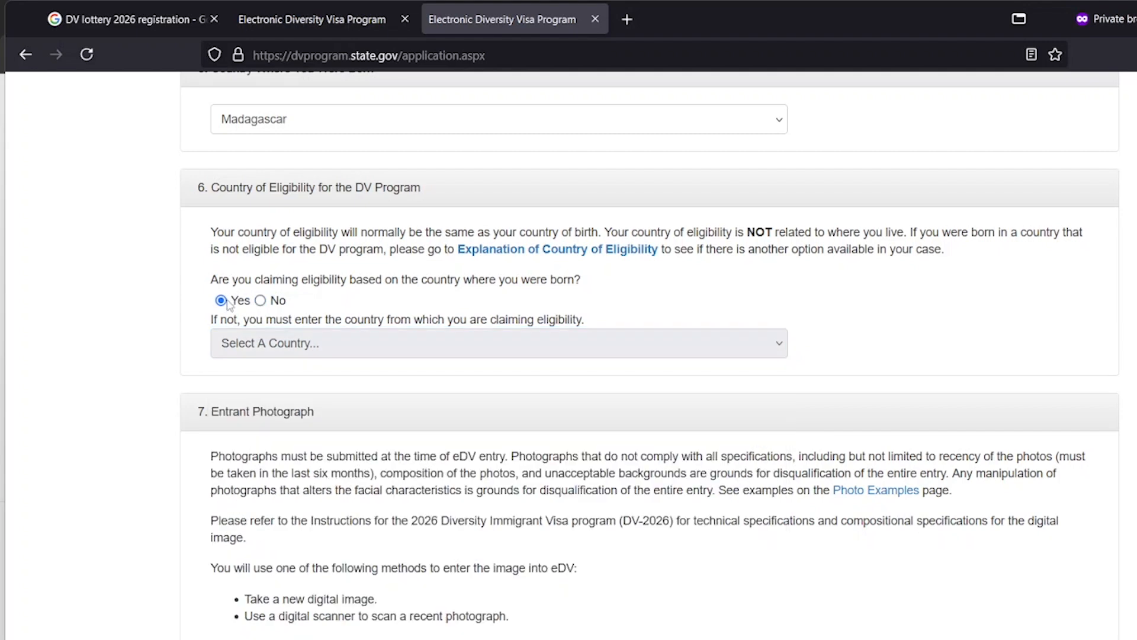
scroll(372, 347, "down", 5)
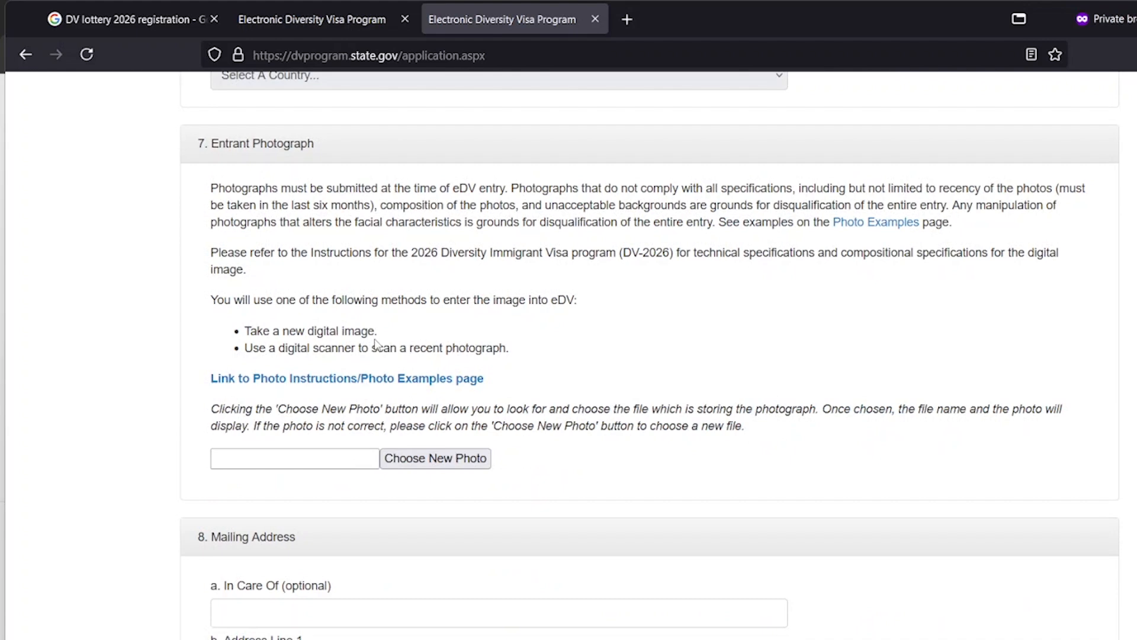
Upload the entrant's portrait photo from the Pazy folder as the application photo
scroll(376, 346, "down", 3)
left_click(415, 287)
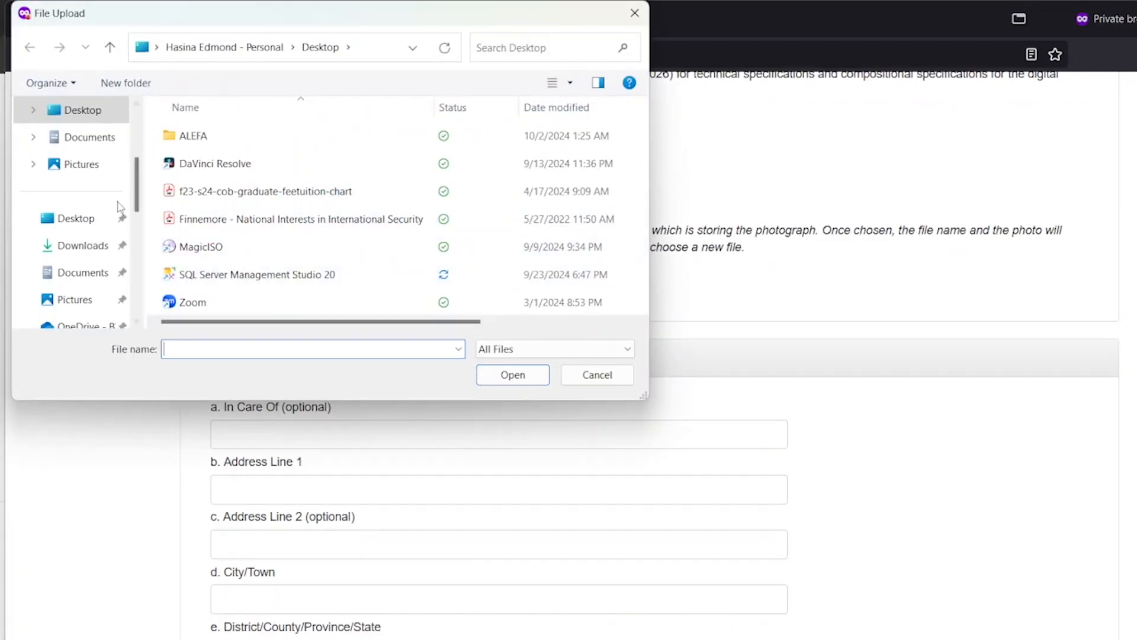
scroll(140, 218, "down", 5)
left_click(86, 173)
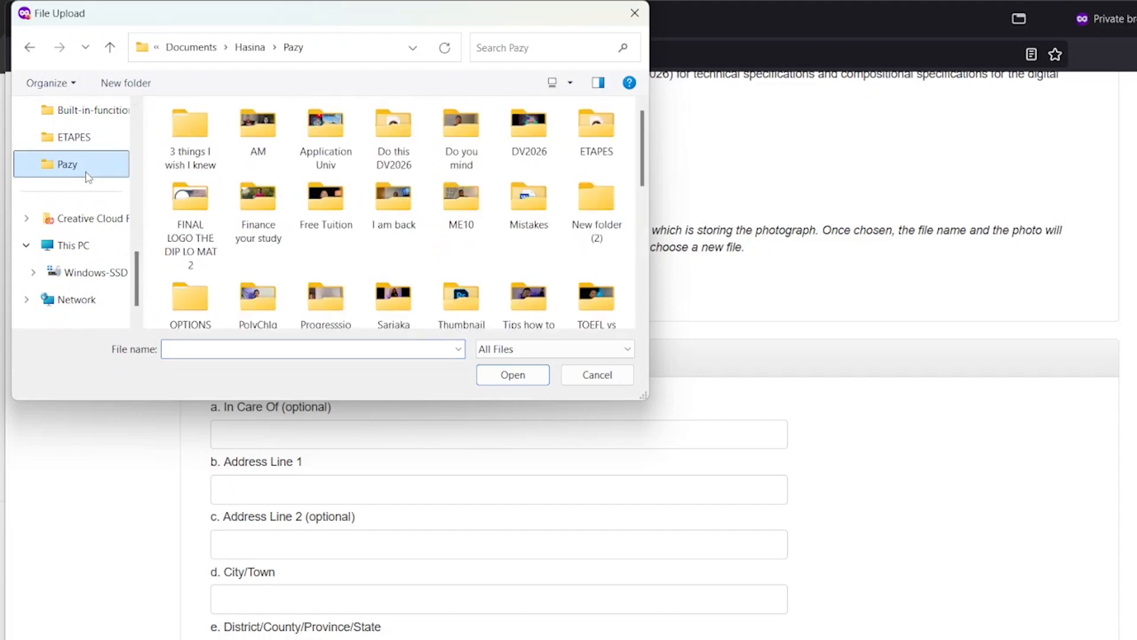
scroll(281, 238, "down", 5)
scroll(281, 238, "down", 3)
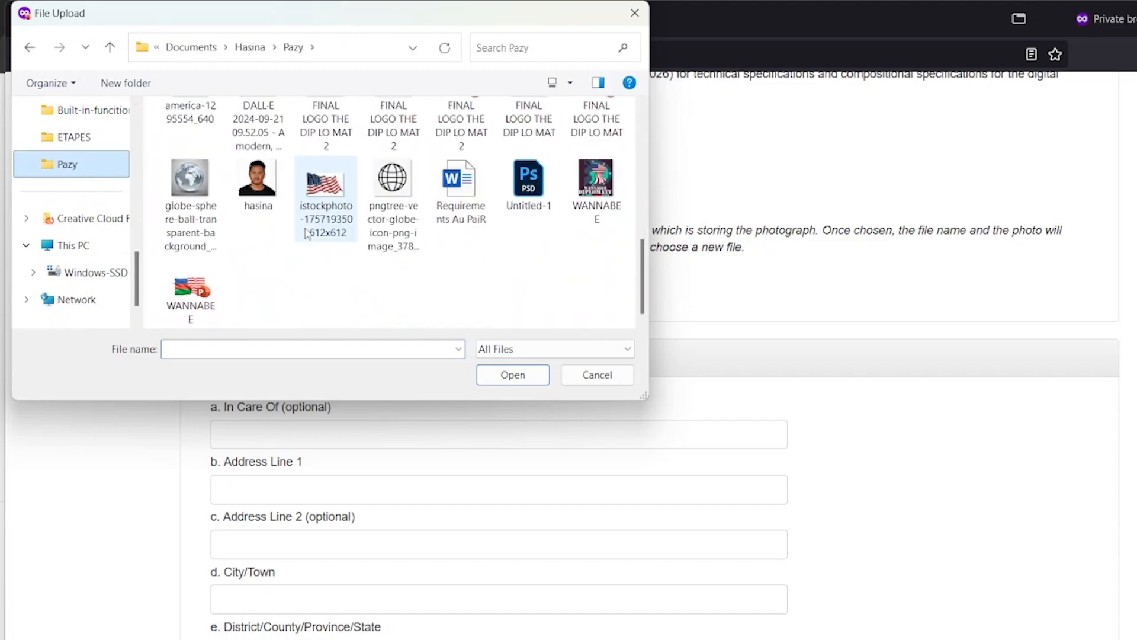
left_click(254, 200)
left_click(511, 374)
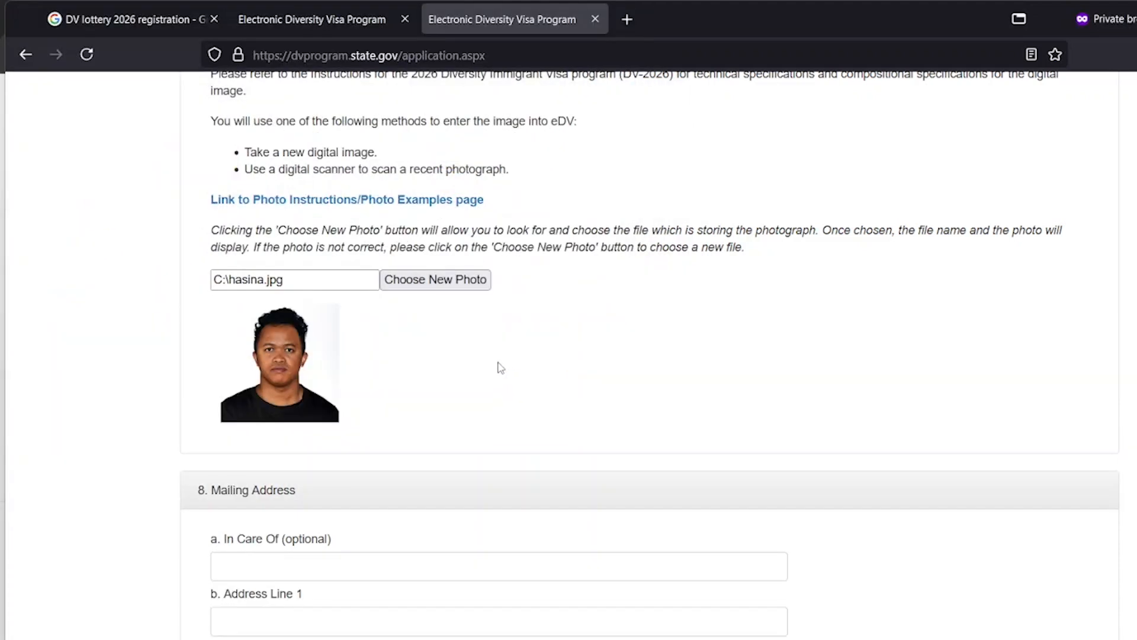
Place the cursor in the first mailing address line
scroll(471, 355, "down", 4)
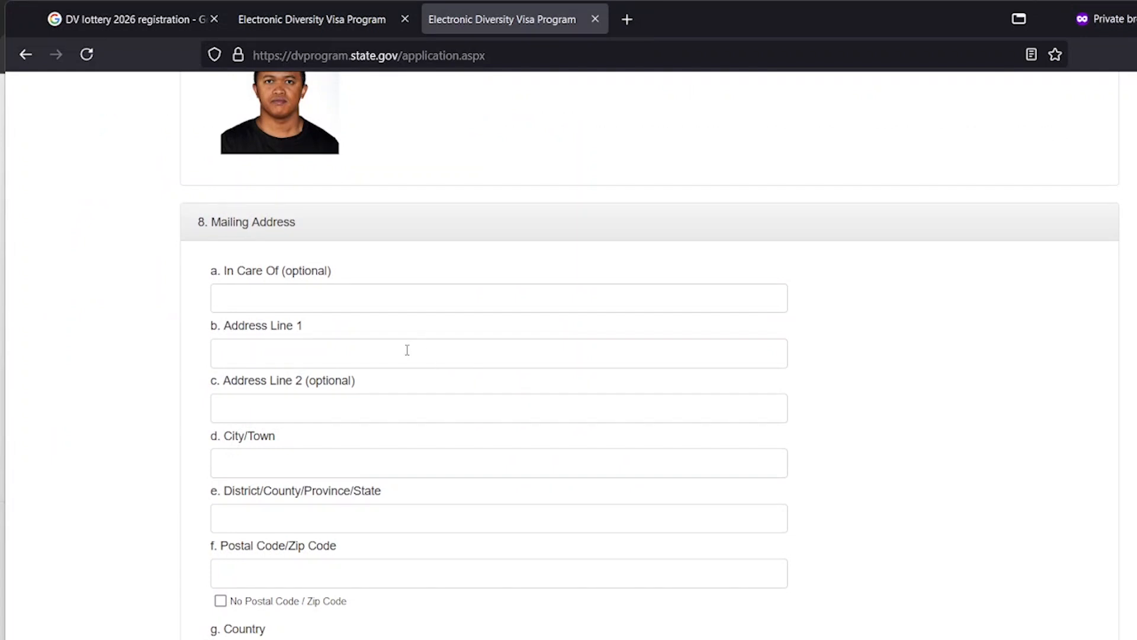
left_click(407, 350)
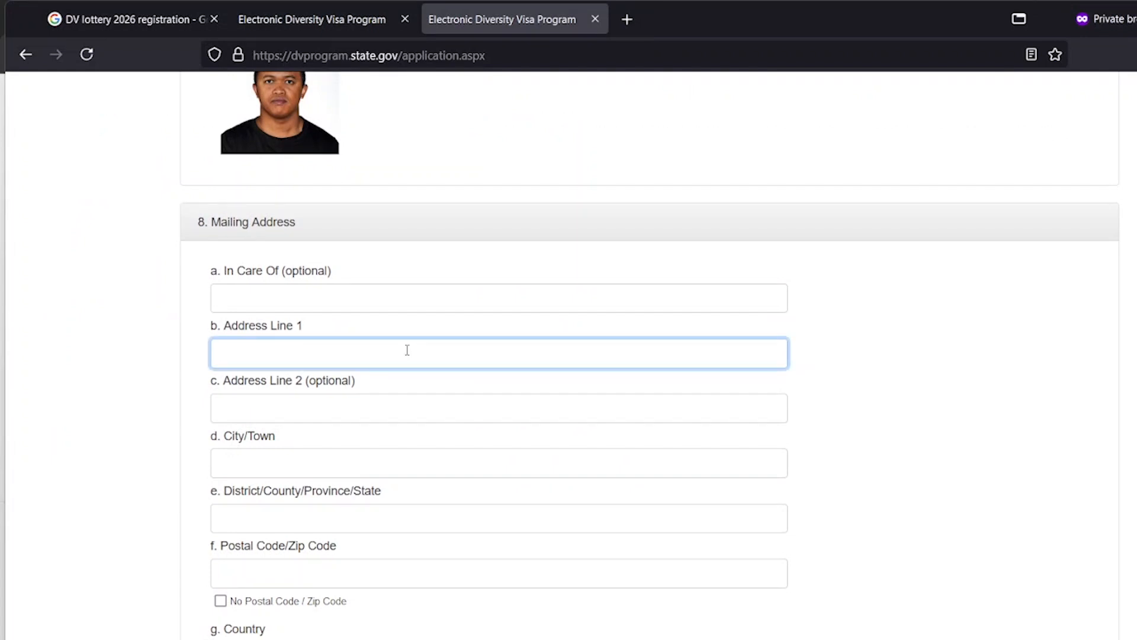
scroll(406, 350, "up", 5)
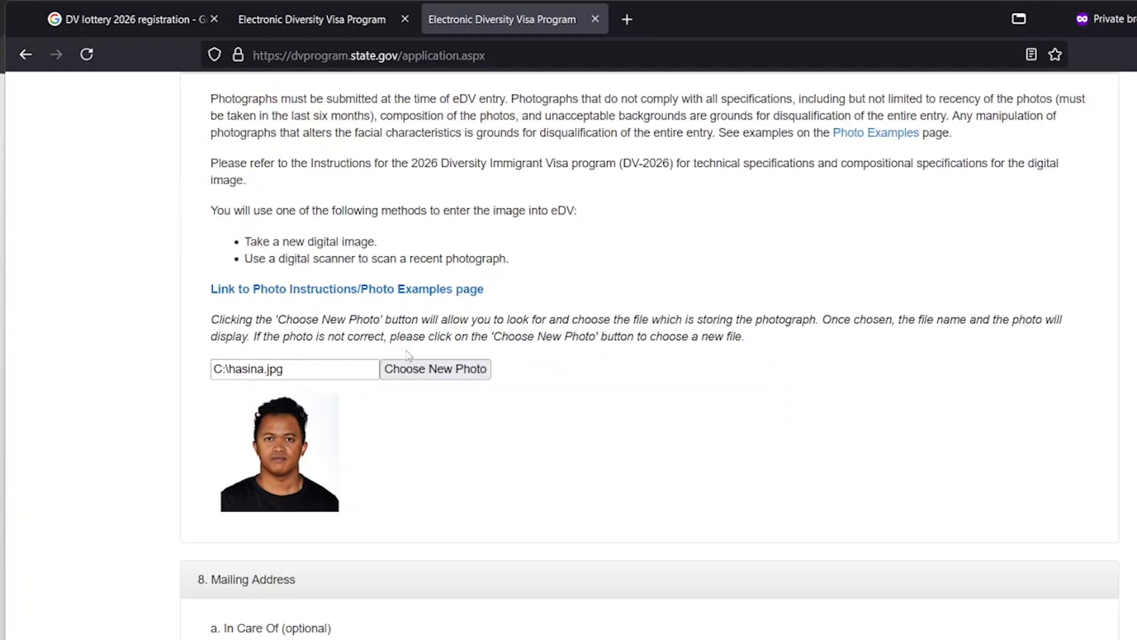
Review the Size and Position and the Shadows and Lighting photo examples
left_click(390, 294)
left_click(672, 19)
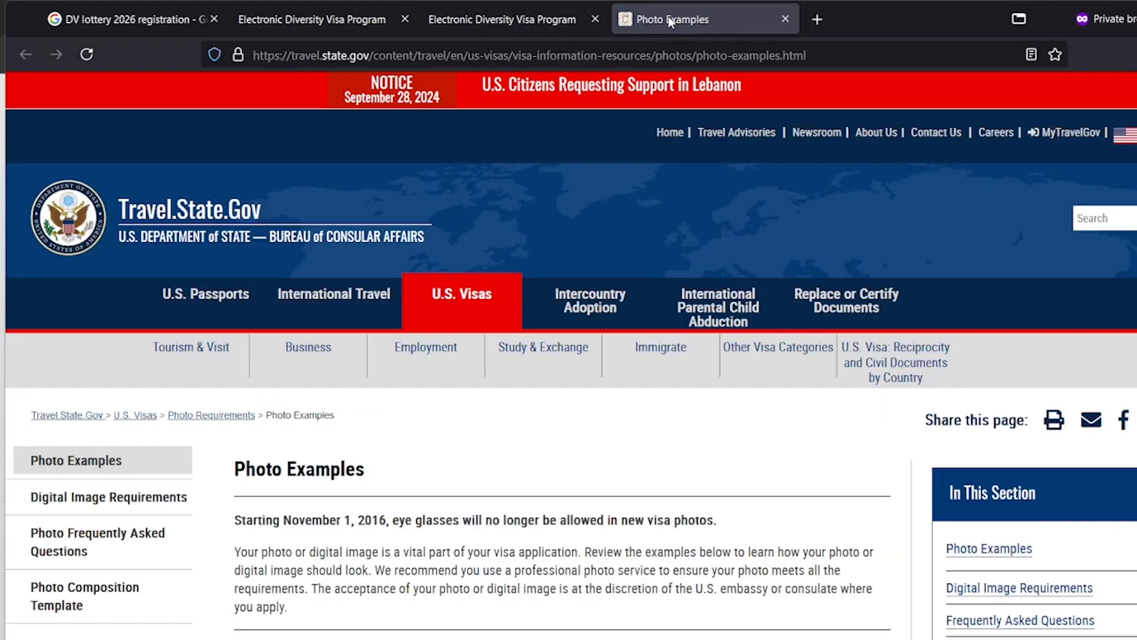
scroll(621, 316, "down", 12)
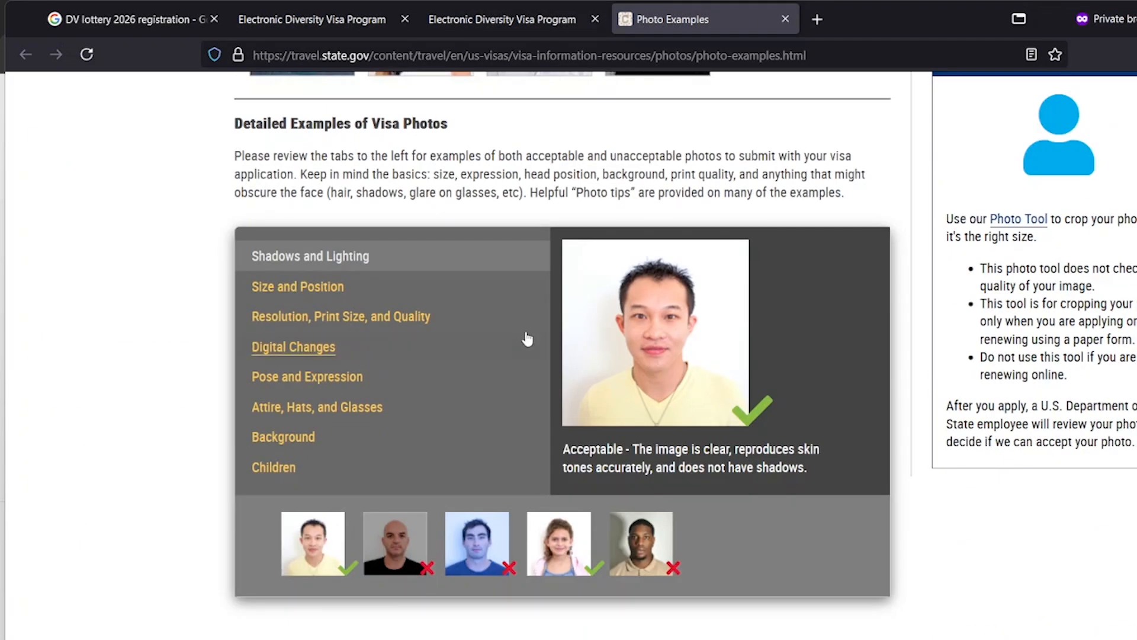
left_click(329, 290)
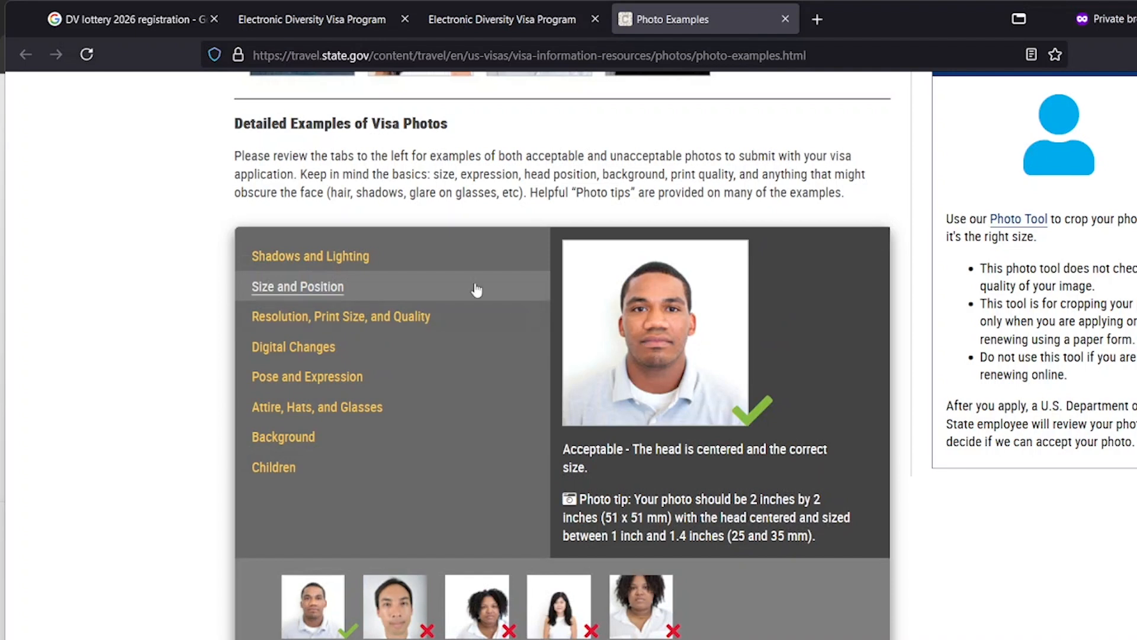
left_click(375, 259)
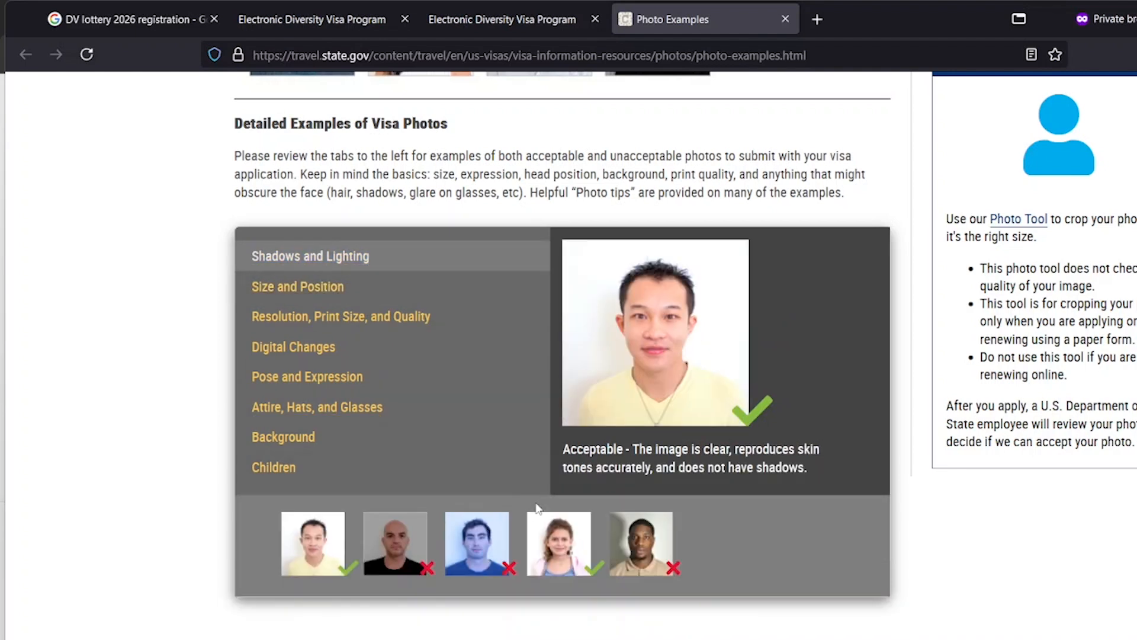
left_click(563, 536)
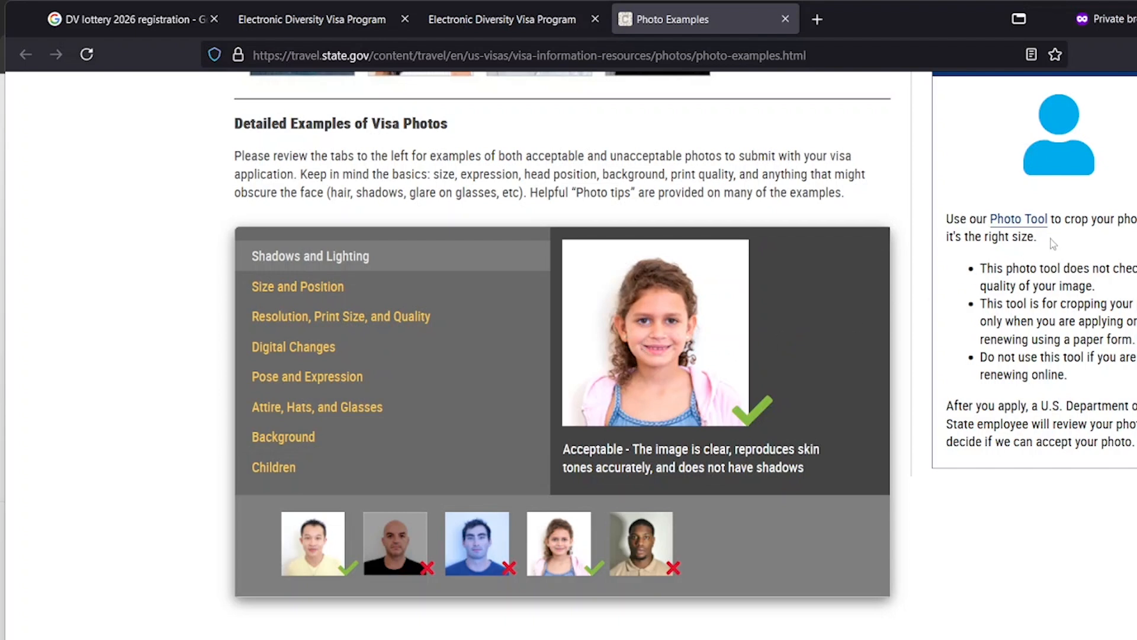
left_click(312, 289)
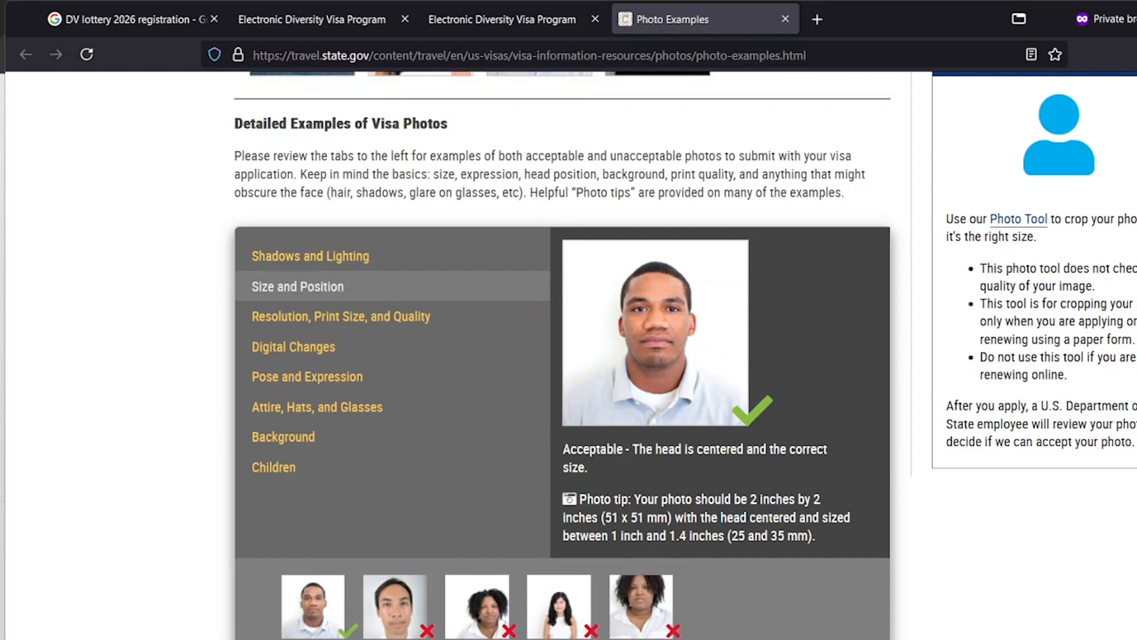
left_click(360, 261)
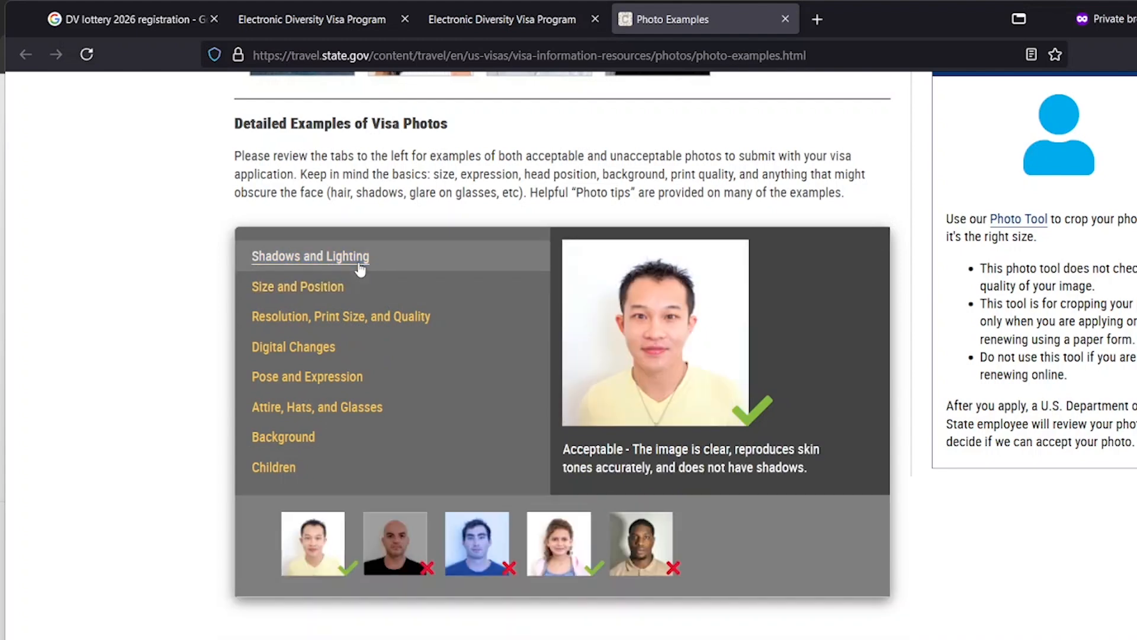
Open the Photo Tool, cancel its file picker, and close the Photo Tool tab
left_click(1019, 221)
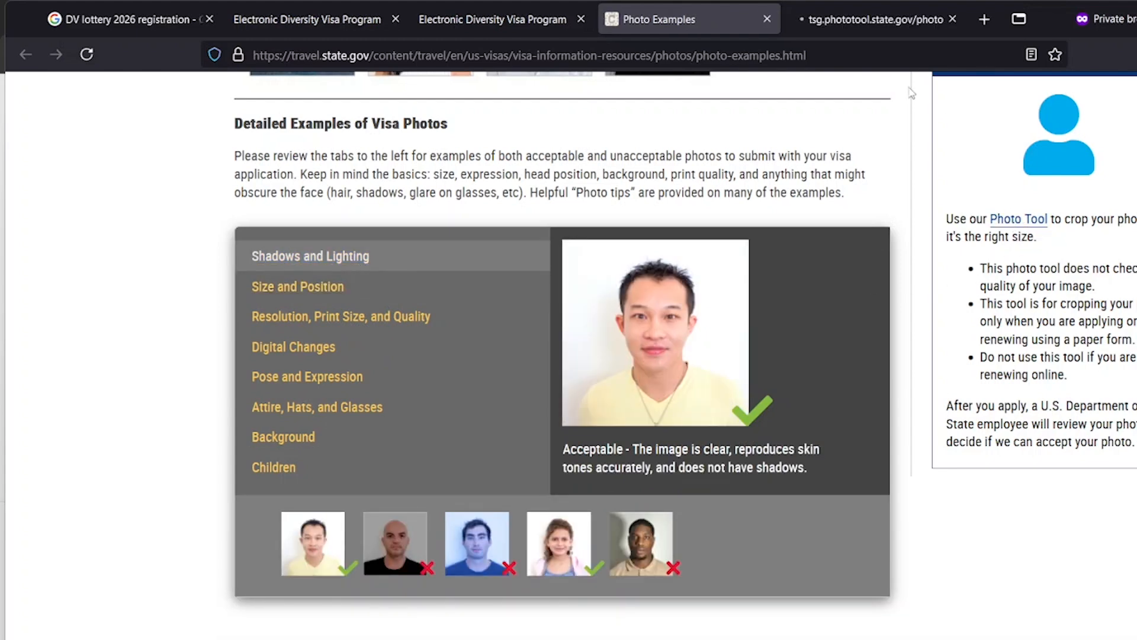
scroll(753, 470, "down", 2)
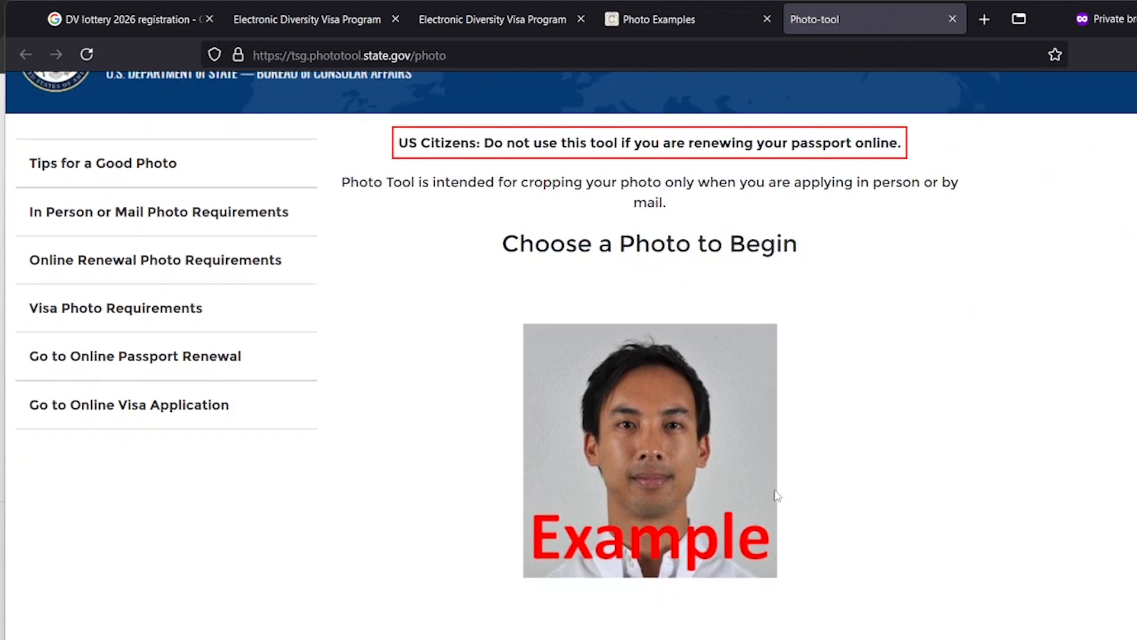
left_click(658, 637)
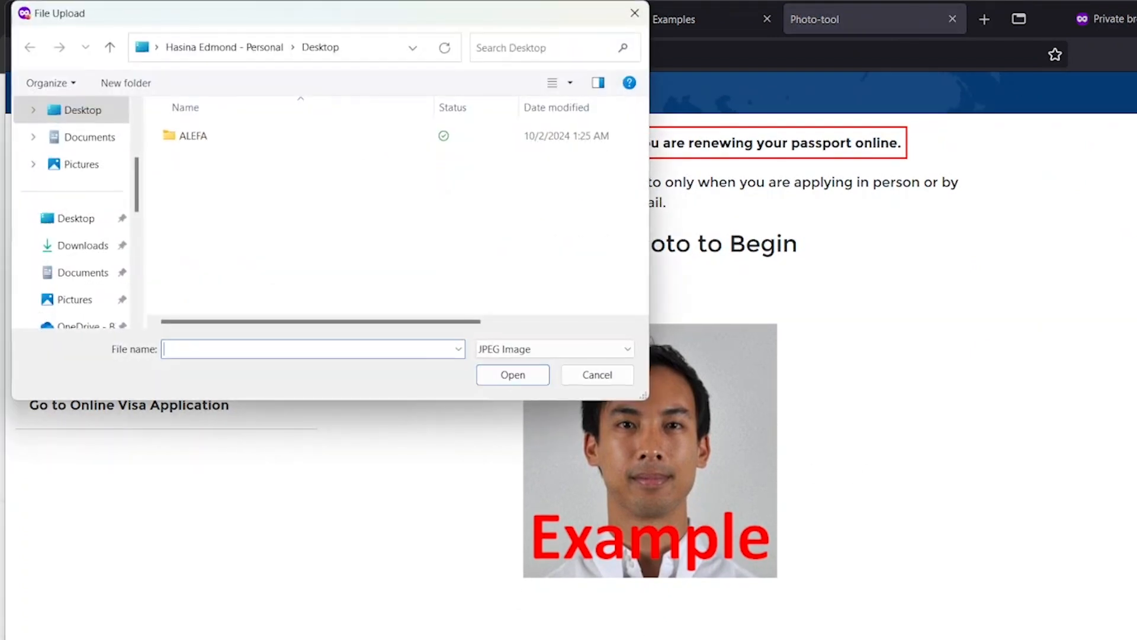
left_click(644, 13)
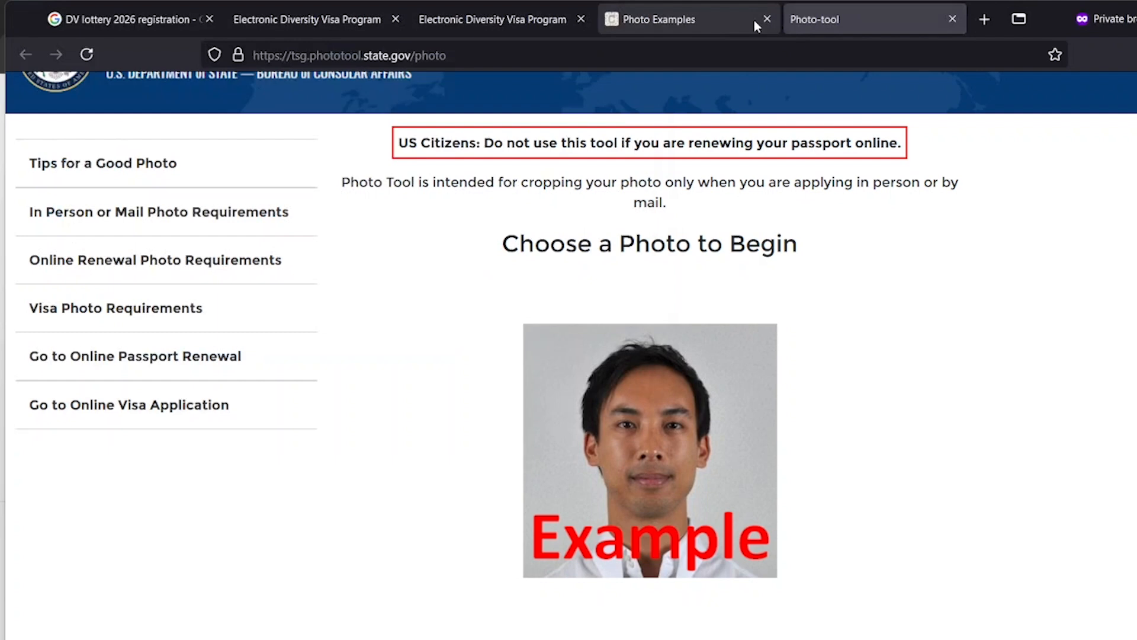
left_click(951, 19)
left_click(785, 19)
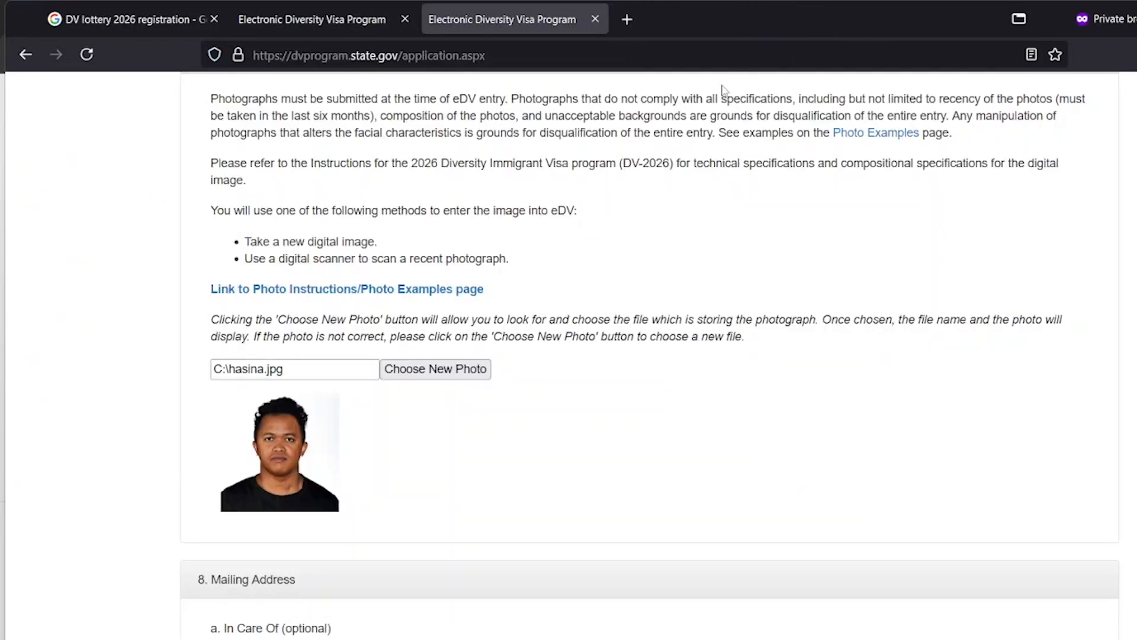
scroll(476, 398, "down", 4)
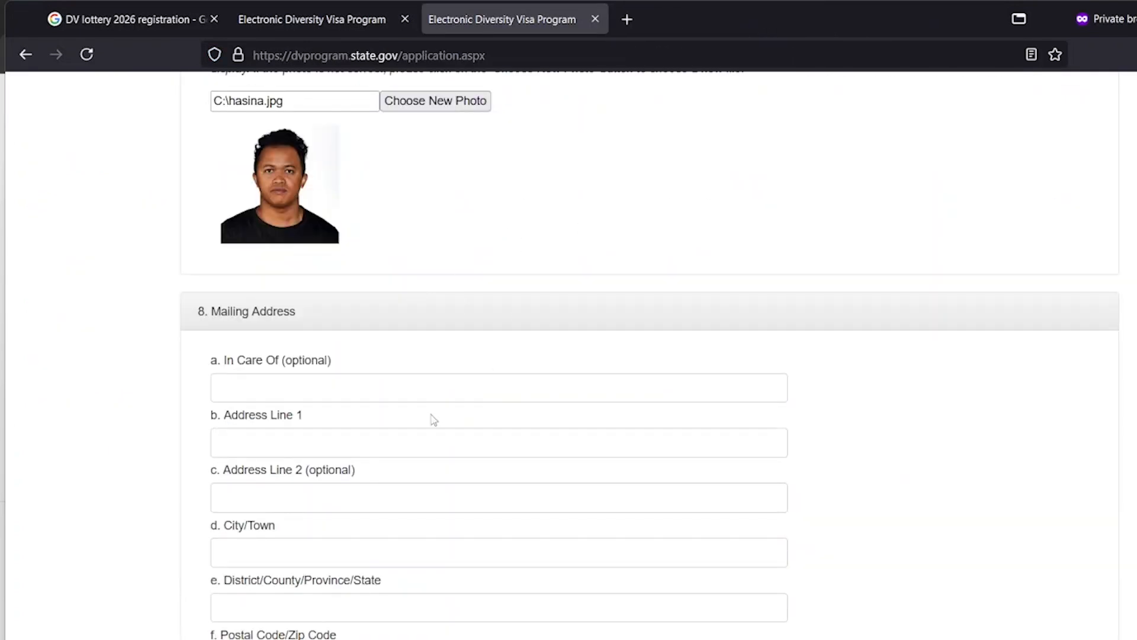
scroll(866, 386, "down", 3)
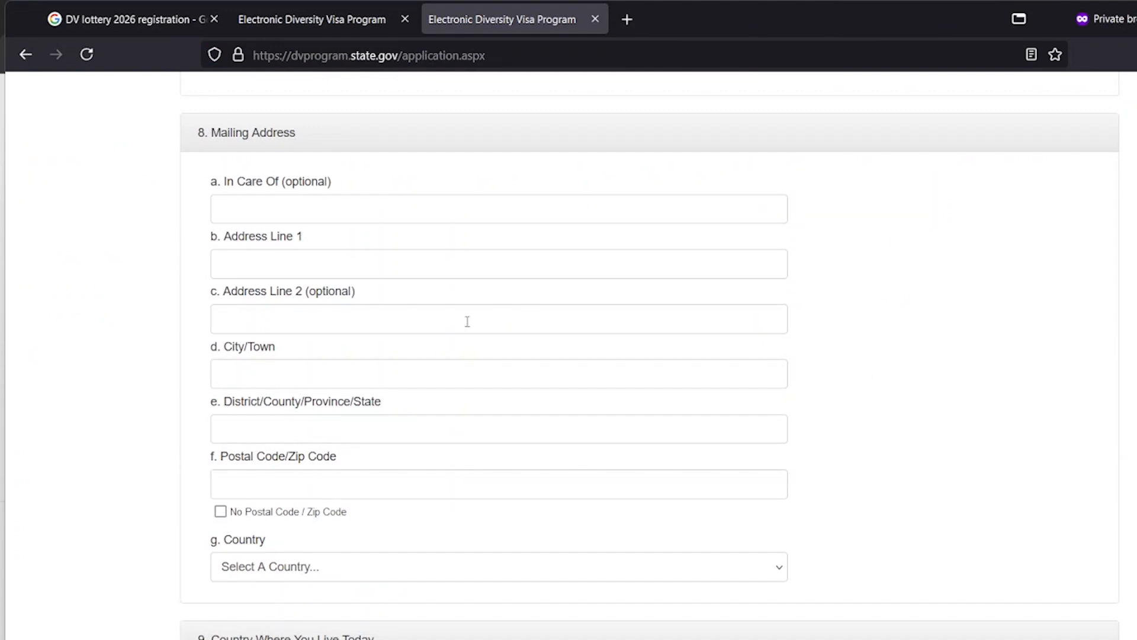
scroll(495, 307, "up", 2)
scroll(479, 329, "up", 3)
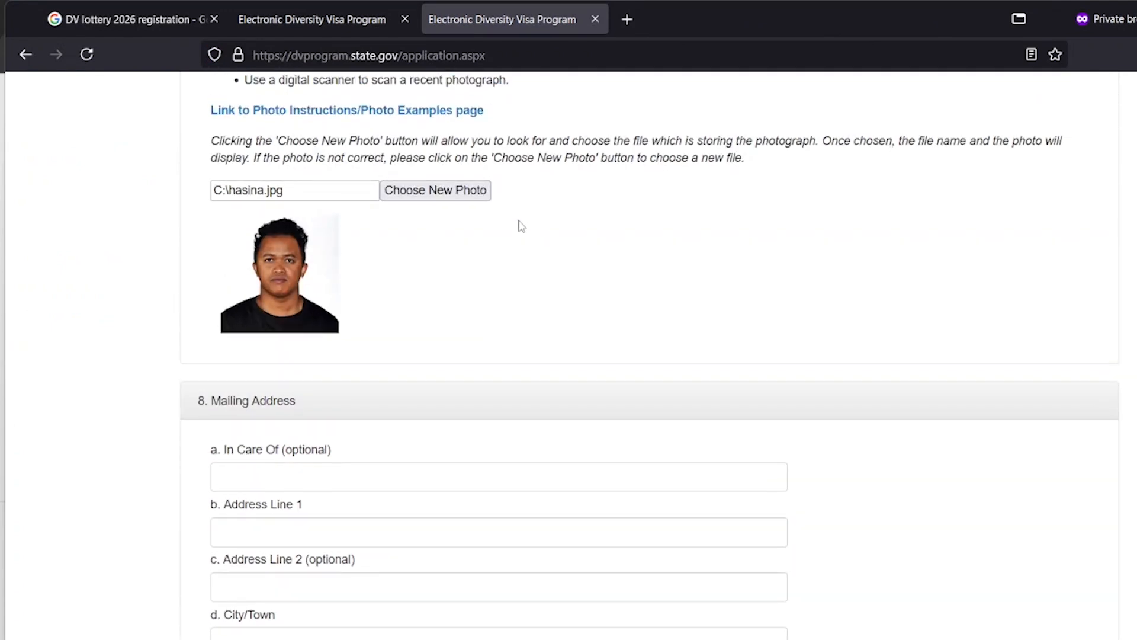
scroll(462, 302, "down", 1)
scroll(461, 304, "down", 4)
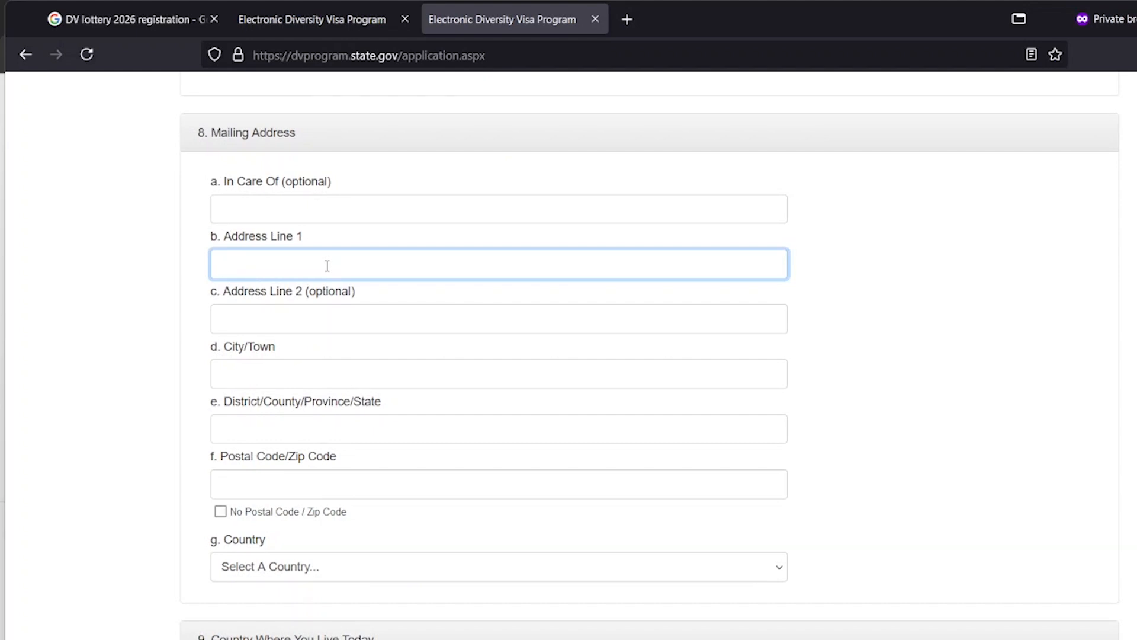
key("Tab")
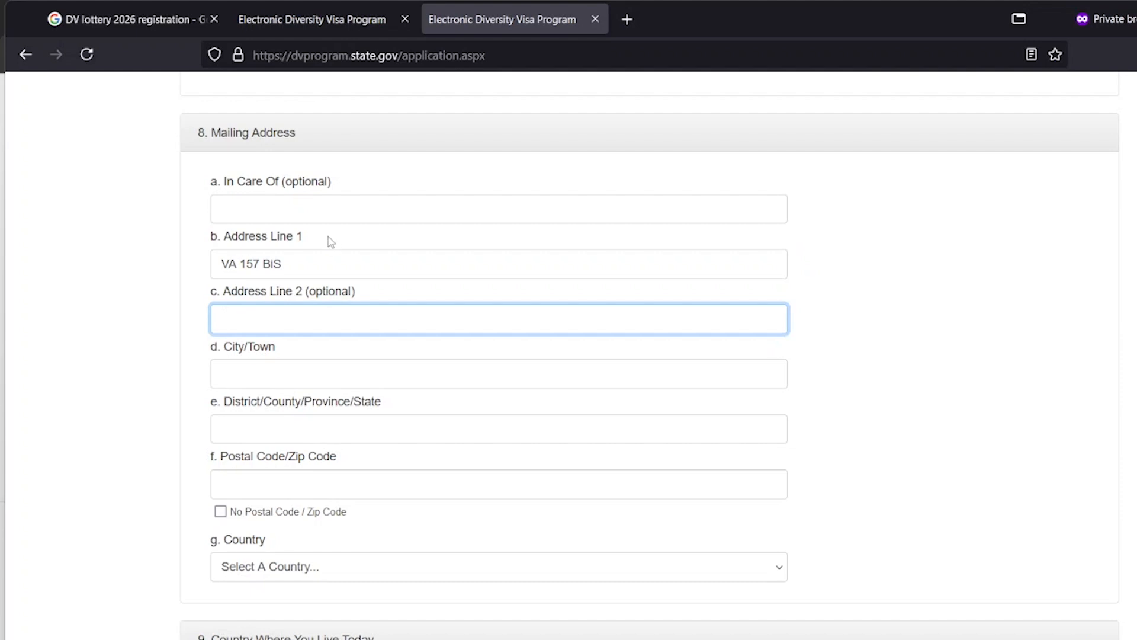
Enter Ankatso as city, Antananarivo as district/province and 101 as postal code
triple_click(298, 267)
double_click(299, 266)
triple_click(299, 266)
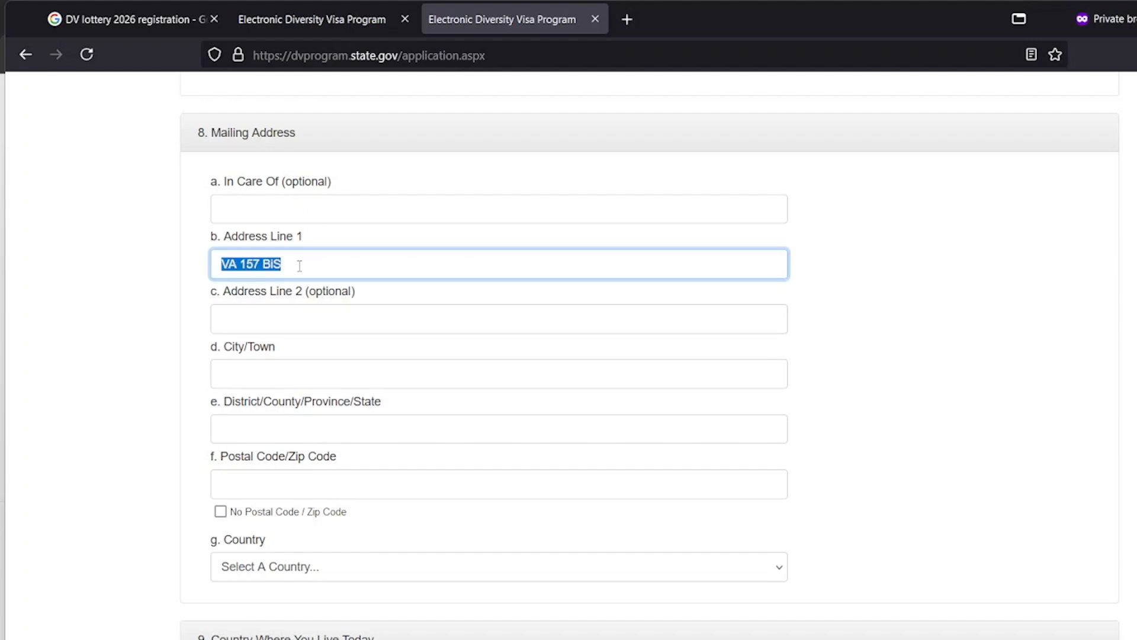
left_click(303, 266)
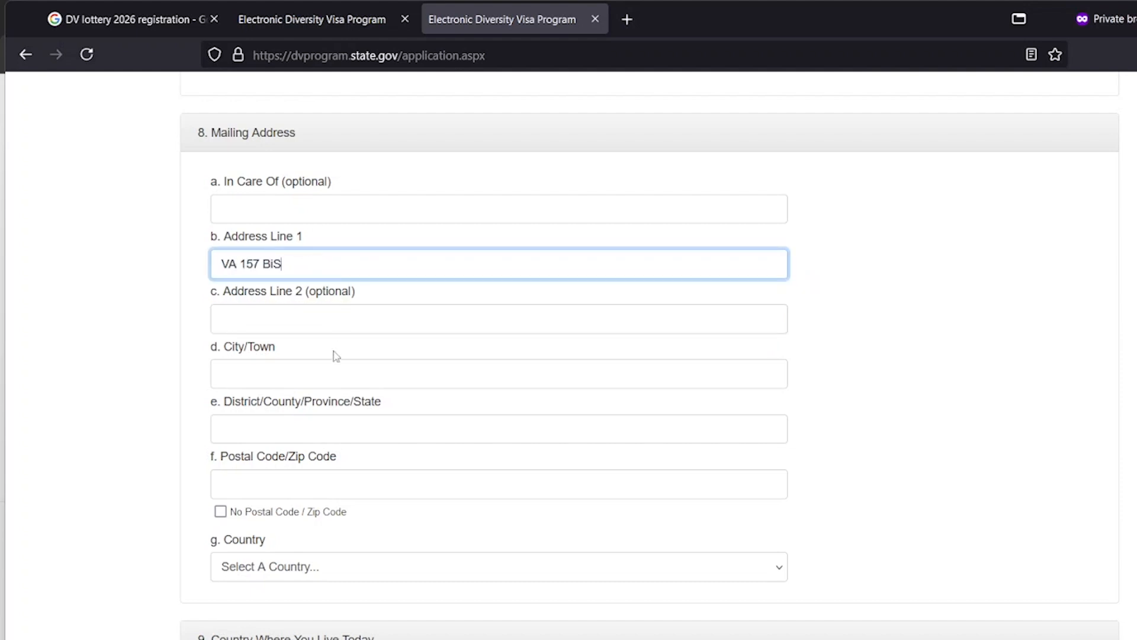
left_click(289, 377)
type("Ankatso")
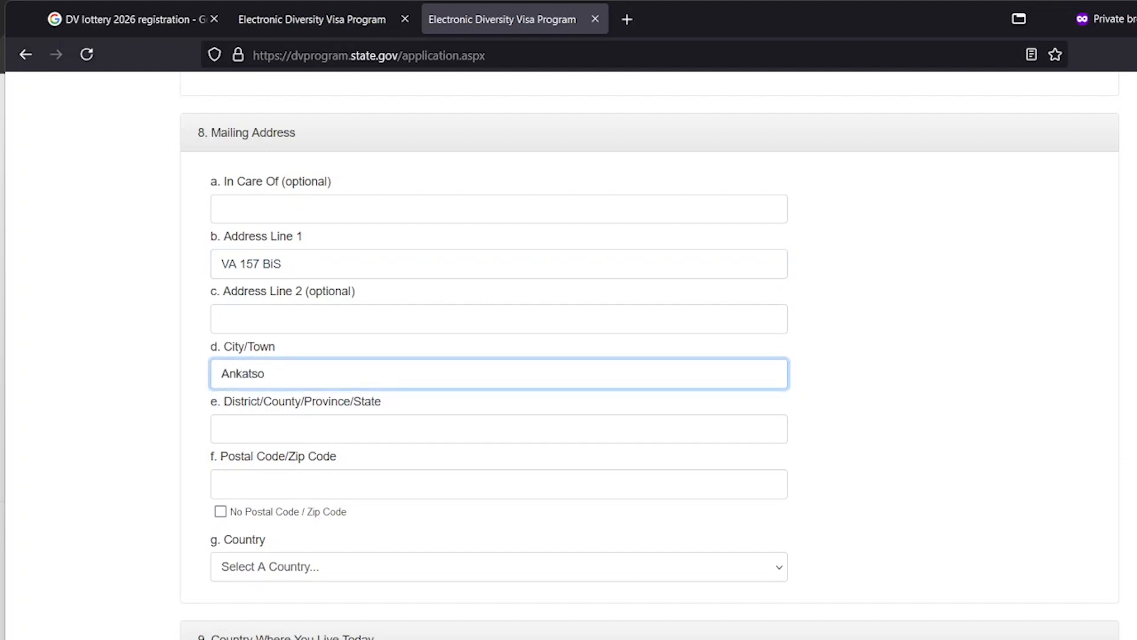
left_click(282, 424)
type("An")
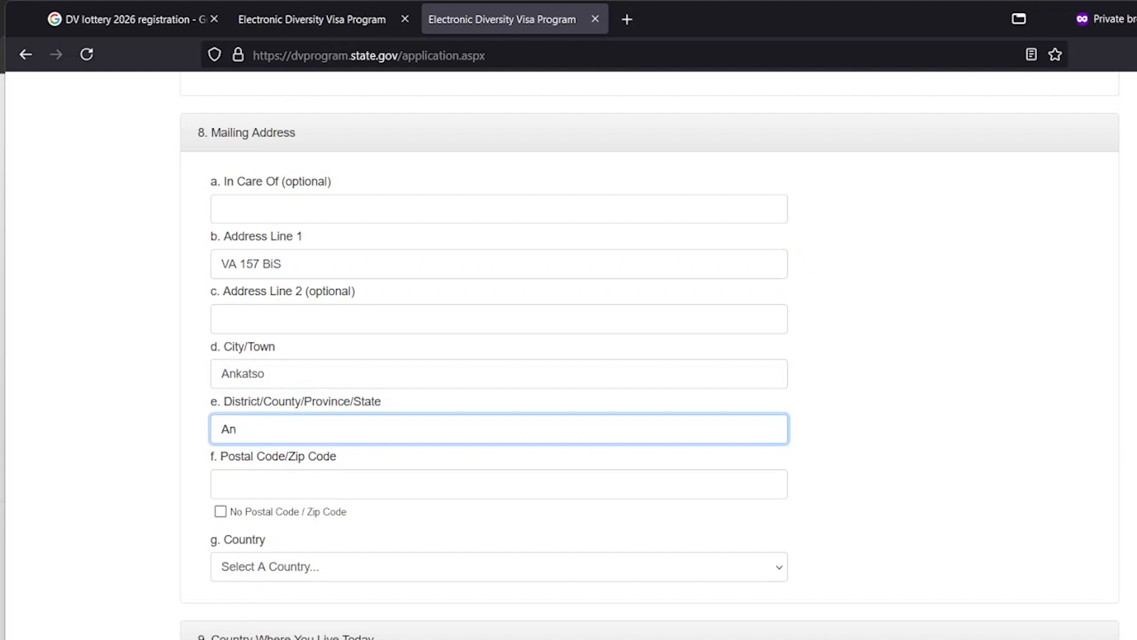
type("tananarivo")
left_click(367, 481)
type("101")
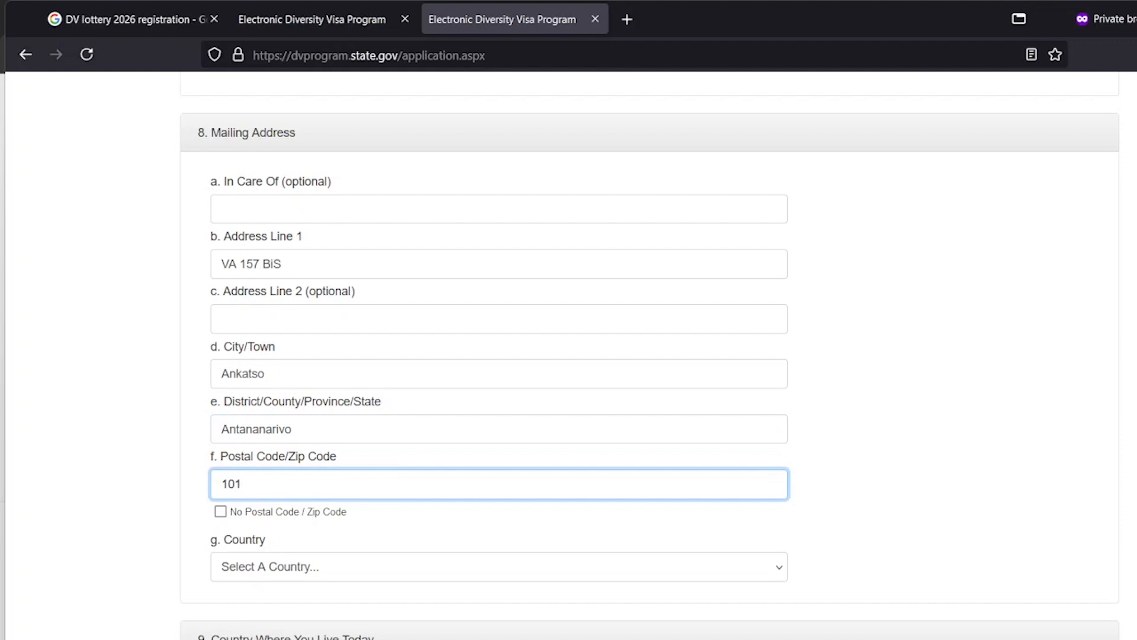
Choose Madagascar as the mailing country and review the completed address section
left_click(401, 561)
type("m")
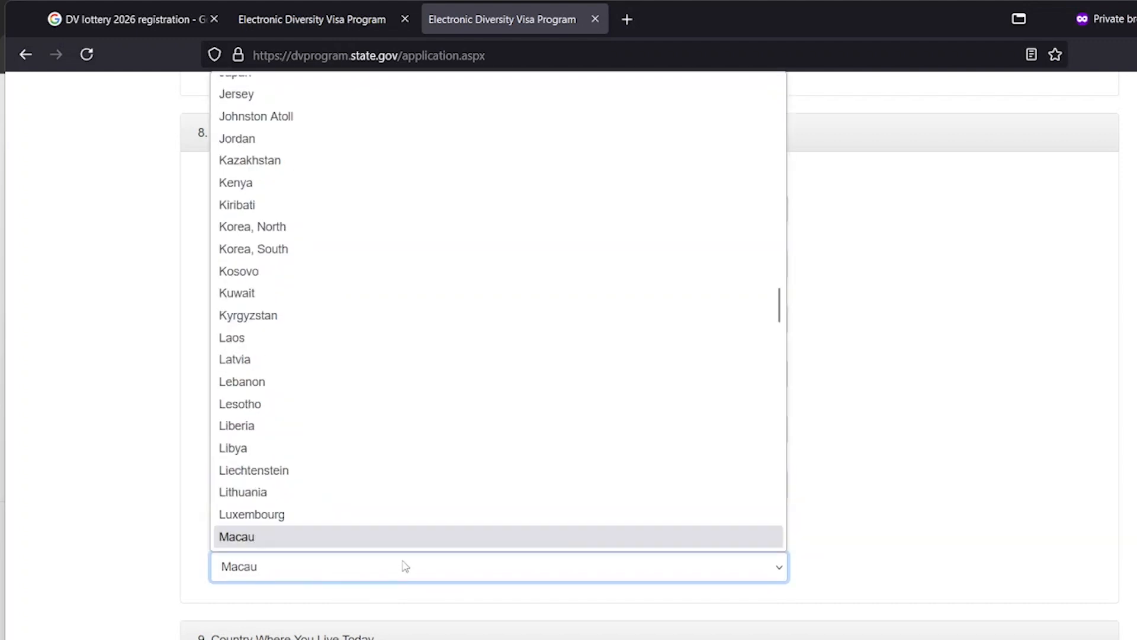
key("Down")
key("Return")
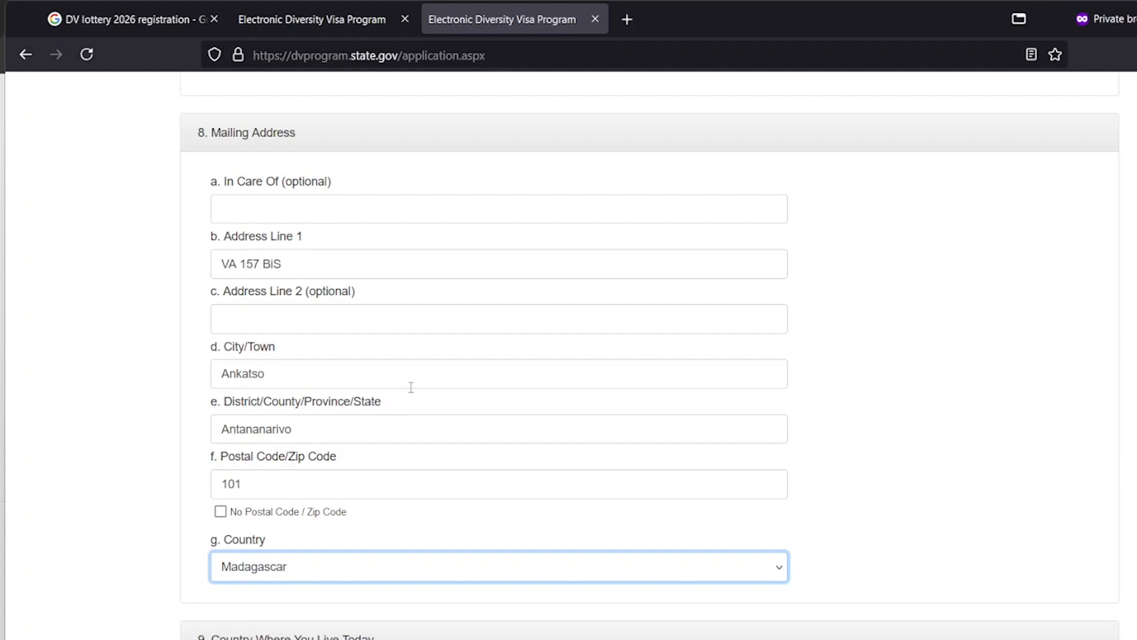
scroll(411, 387, "down", 3)
scroll(413, 391, "up", 4)
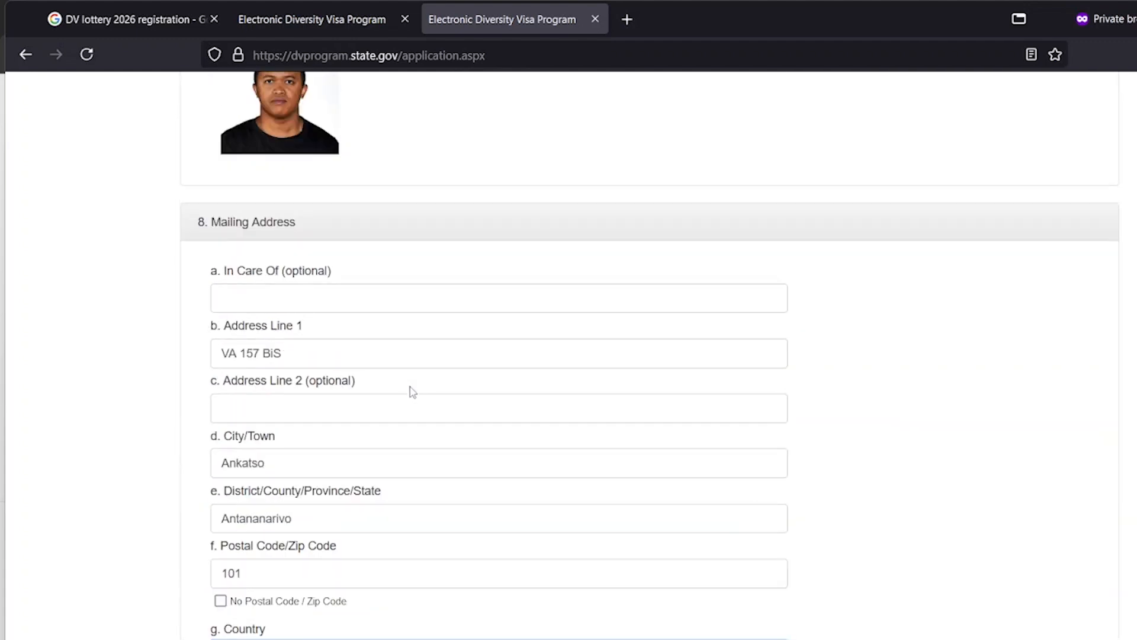
scroll(412, 391, "down", 7)
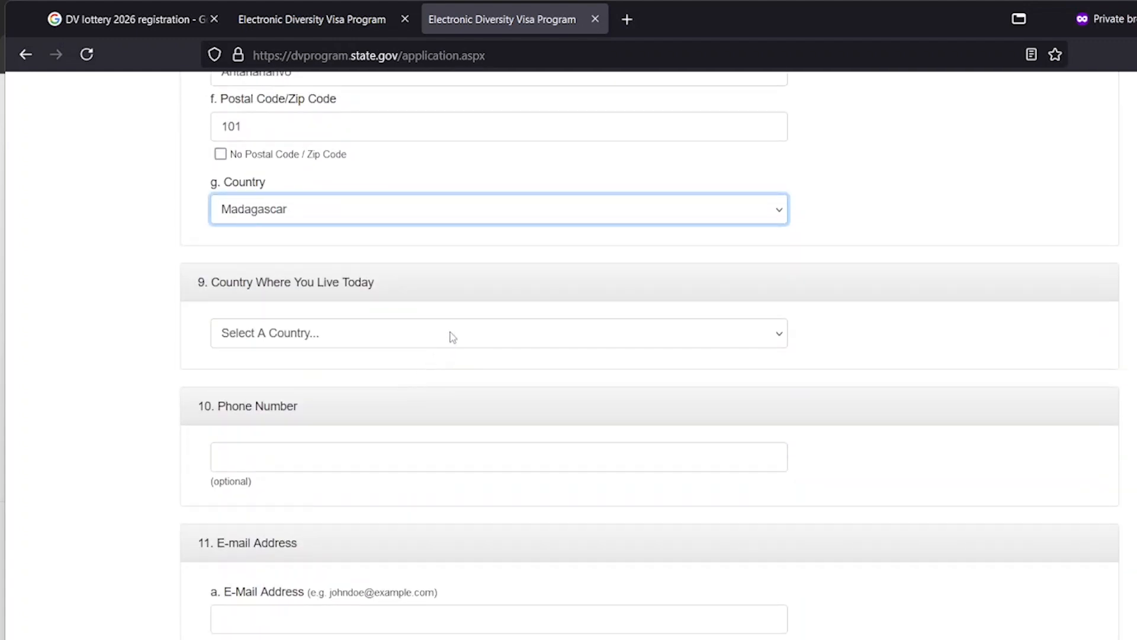
scroll(453, 337, "up", 8)
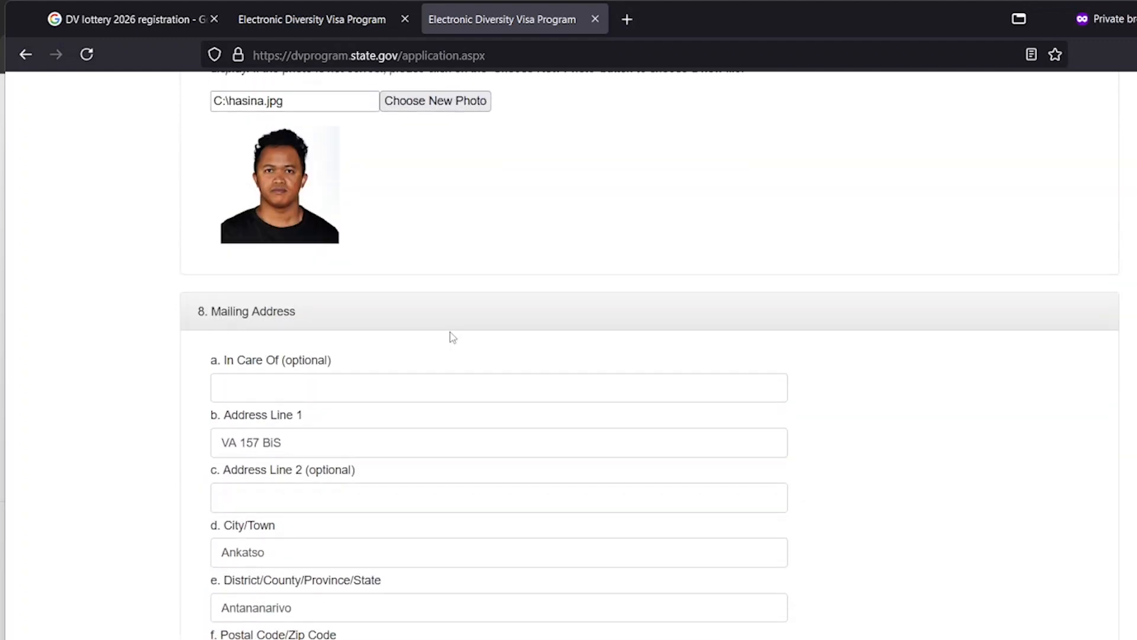
left_click(335, 382)
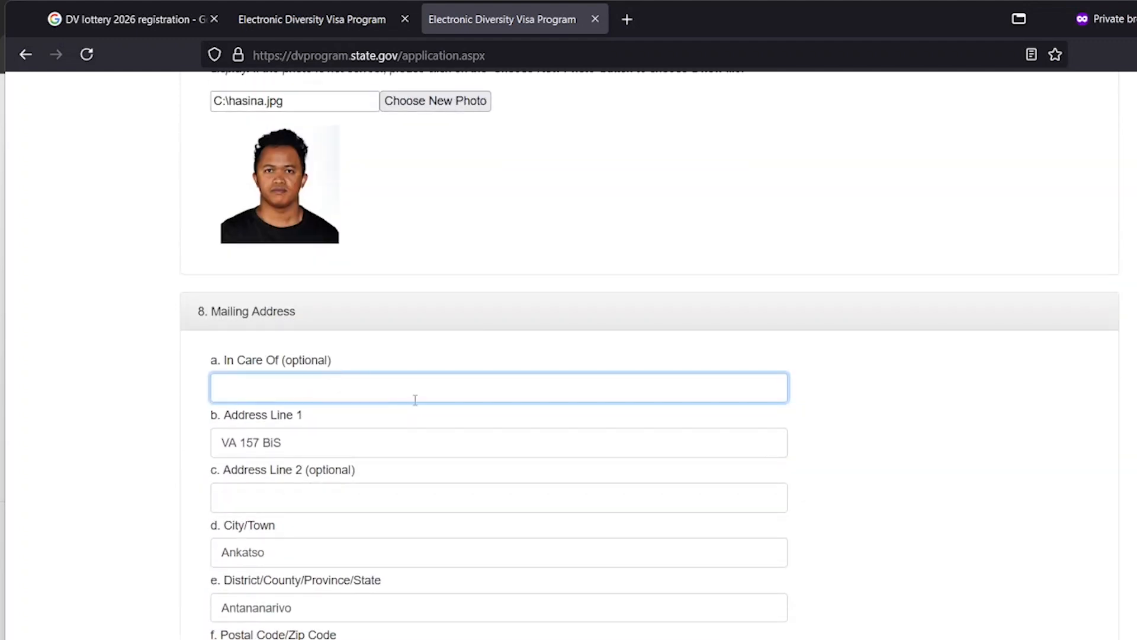
scroll(414, 399, "down", 3)
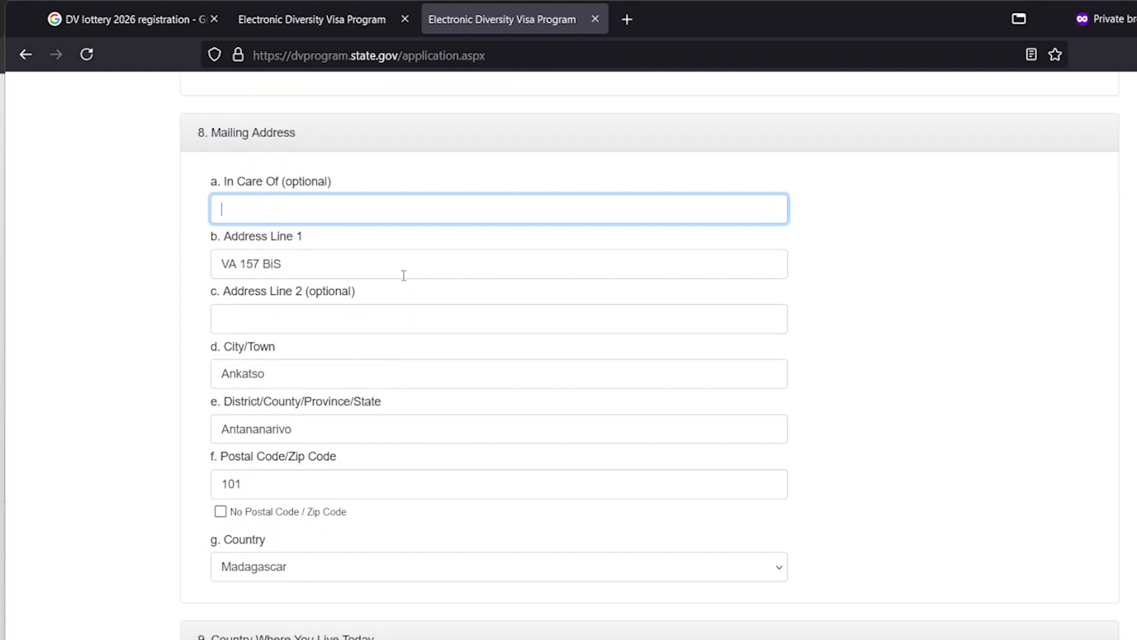
scroll(403, 276, "down", 3)
scroll(408, 329, "up", 5)
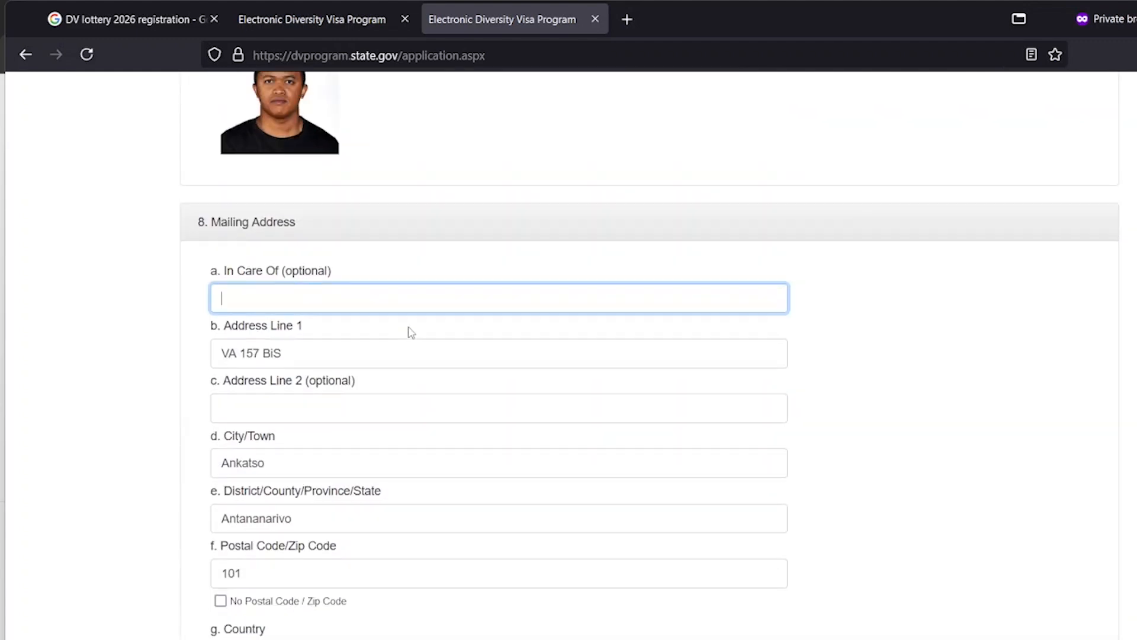
scroll(410, 330, "down", 3)
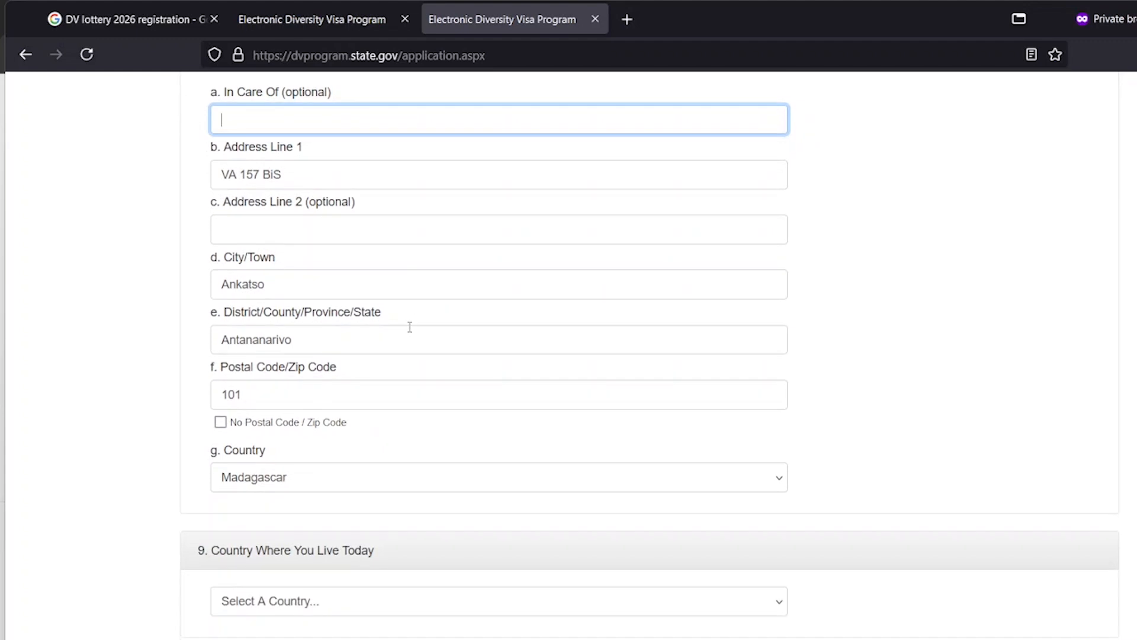
left_click(472, 277)
scroll(471, 314, "down", 1)
scroll(472, 331, "down", 3)
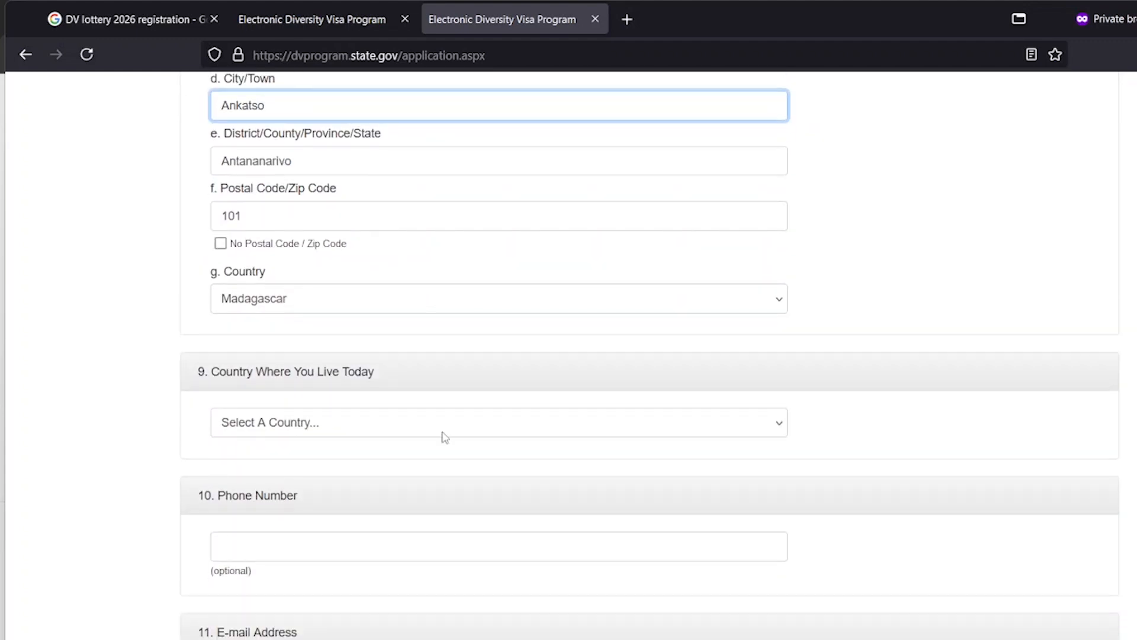
left_click(443, 432)
left_click(444, 437)
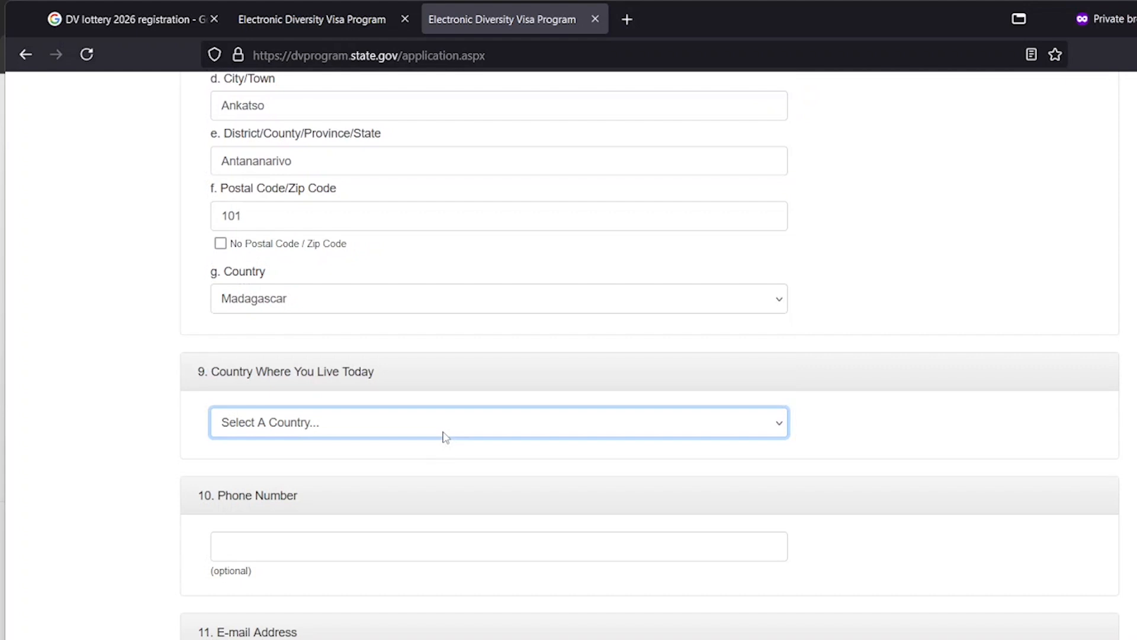
left_click(445, 437)
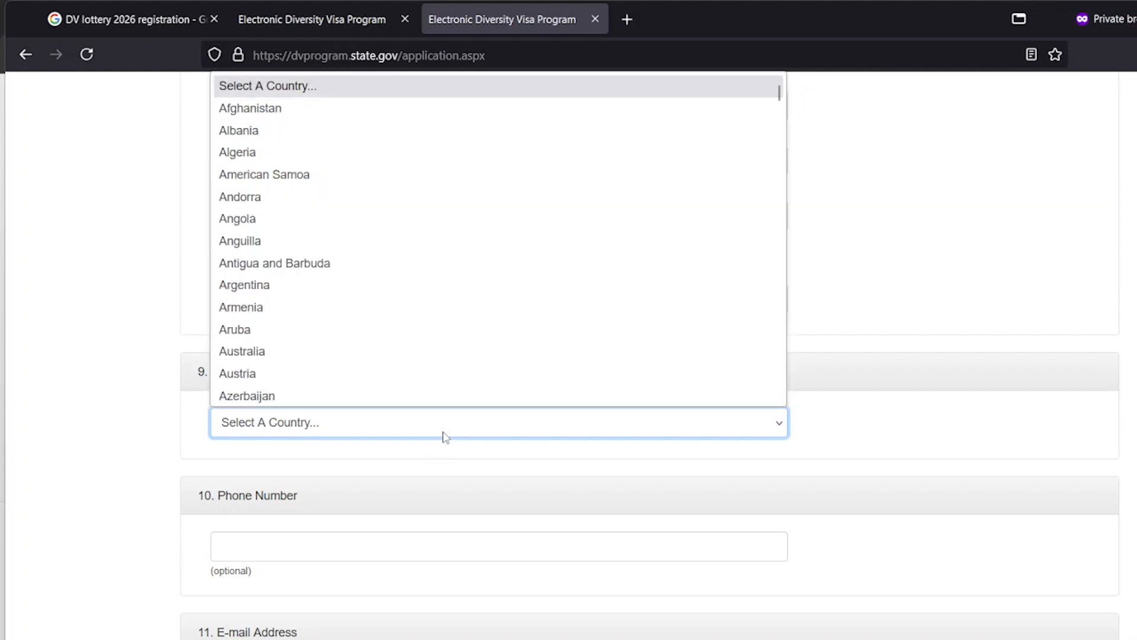
type("mad")
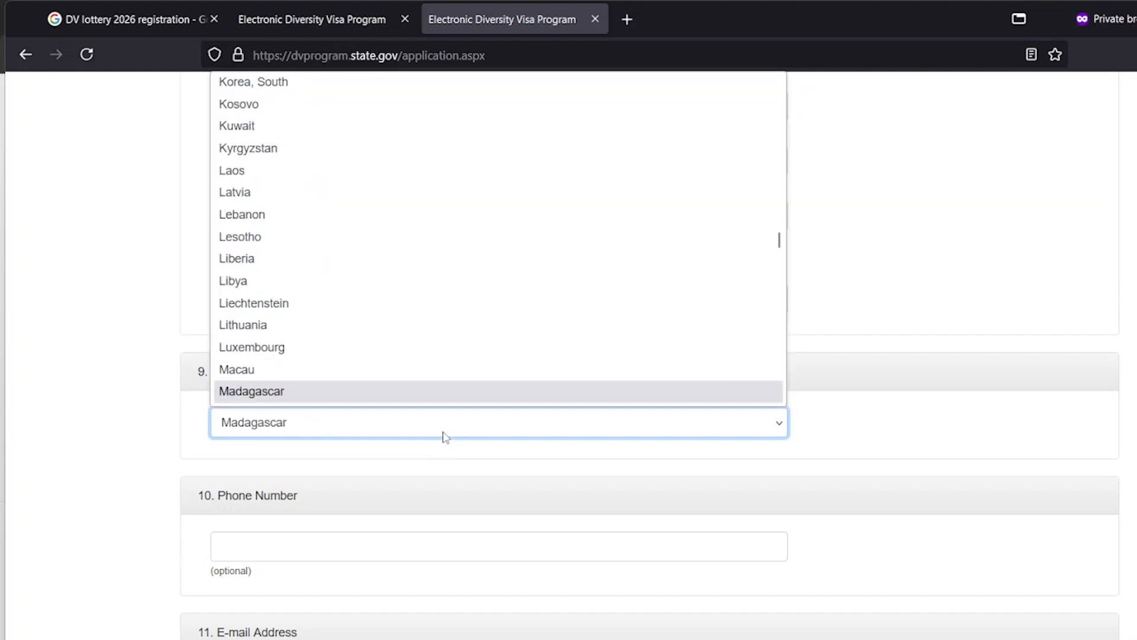
key("Return")
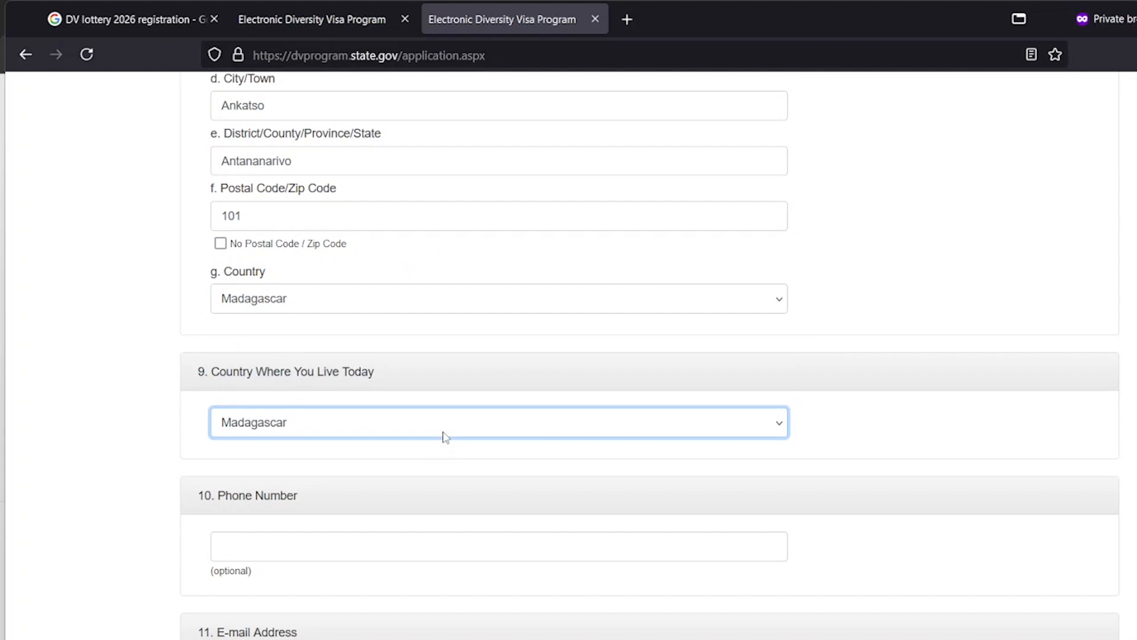
scroll(509, 372, "up", 3)
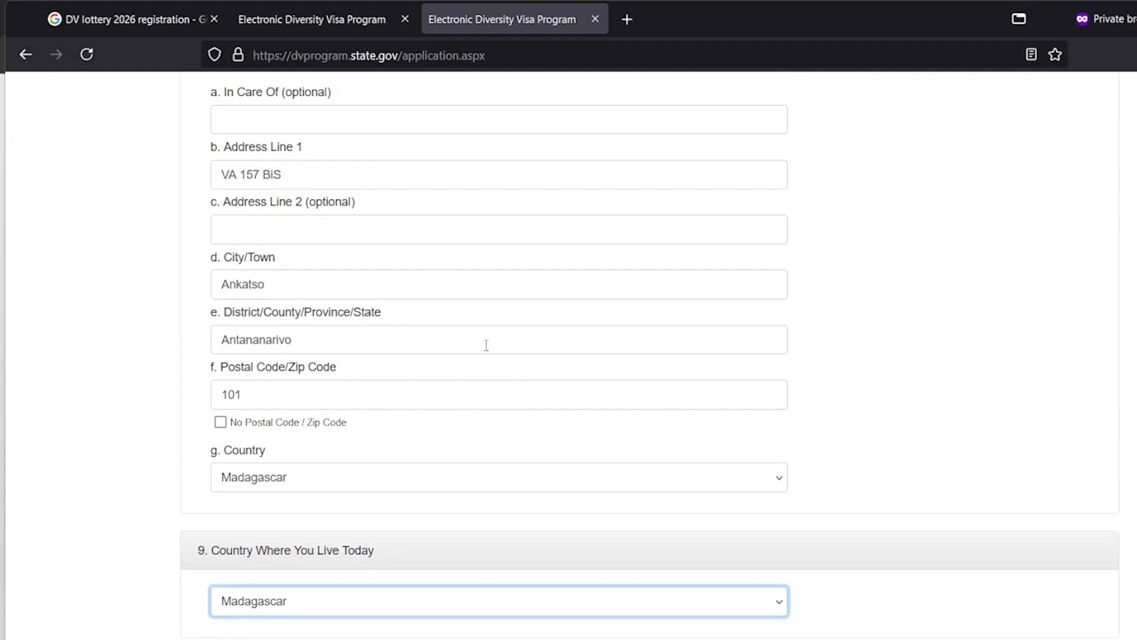
scroll(415, 415, "down", 5)
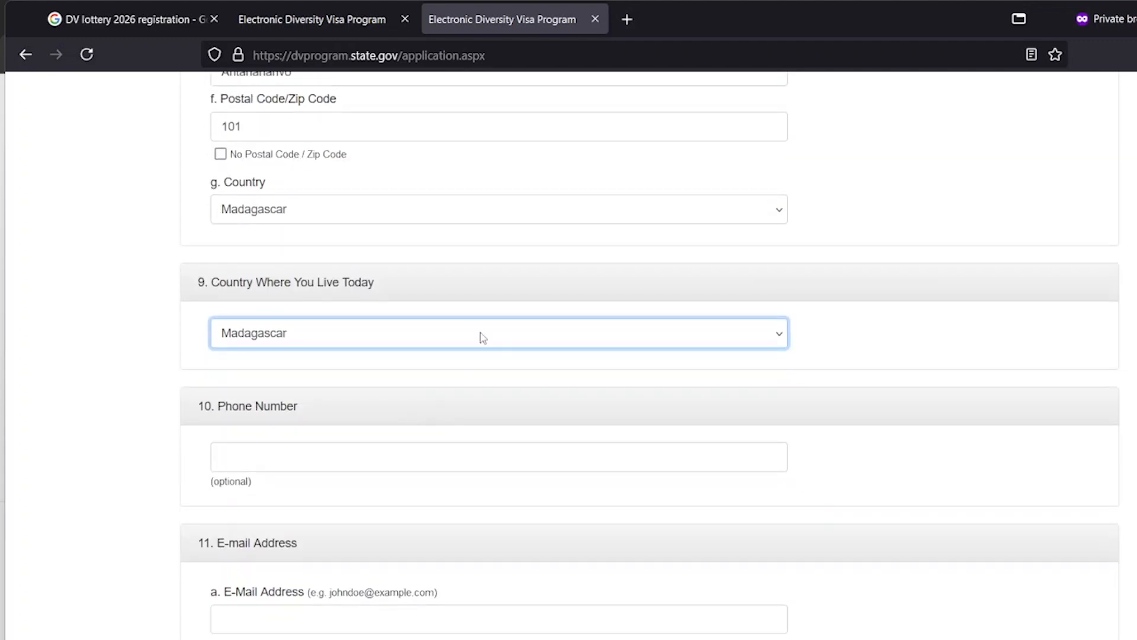
left_click(483, 337)
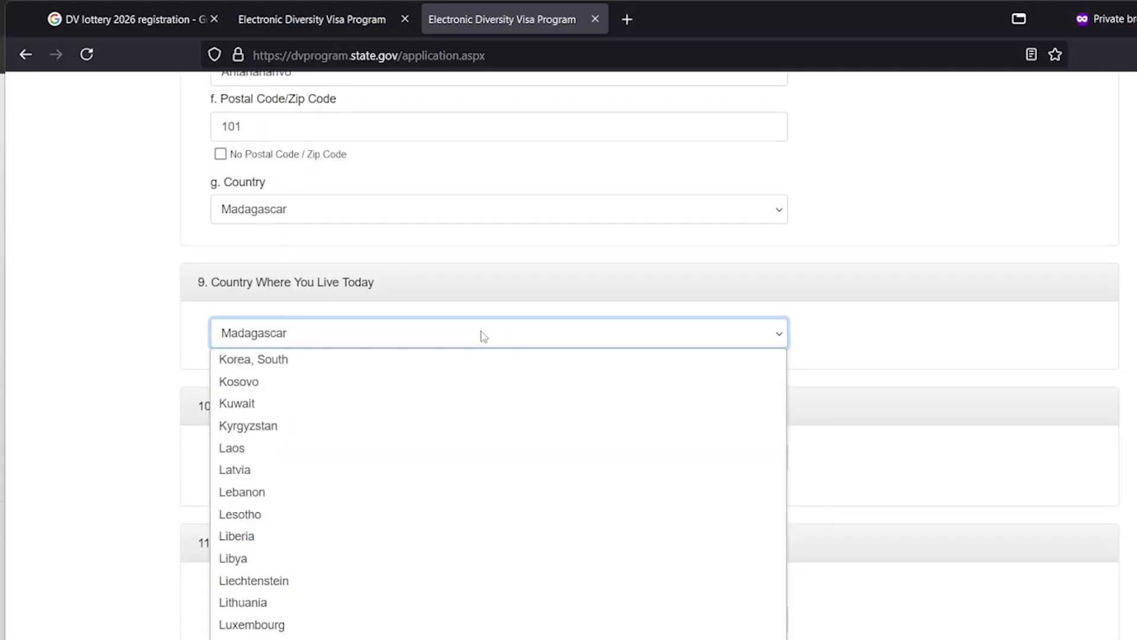
key("u")
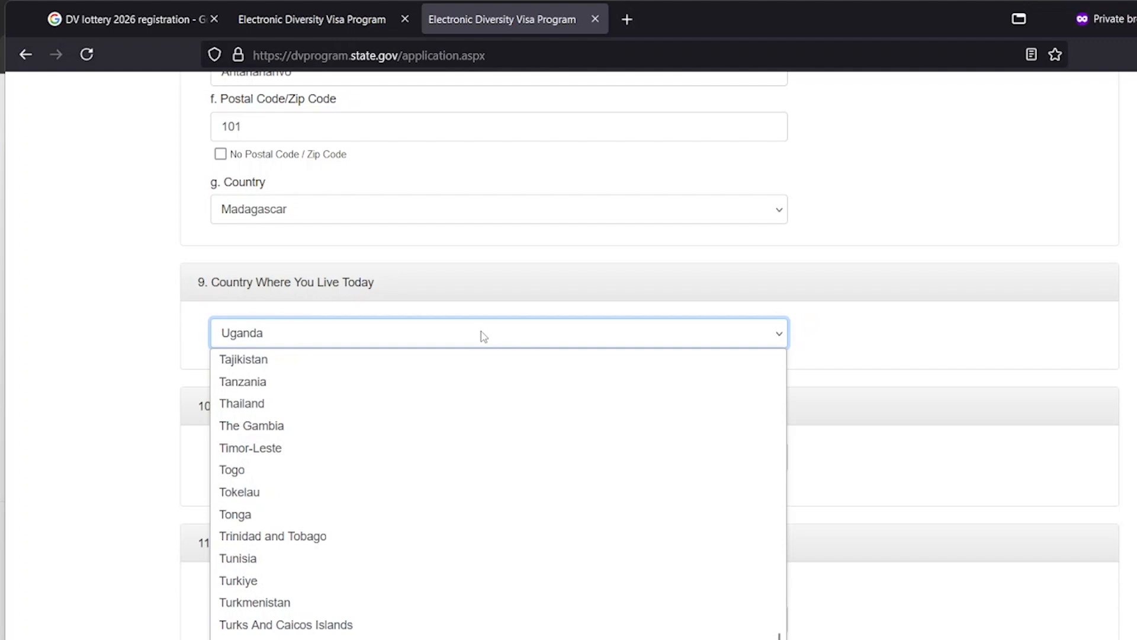
key("Down")
key("Down")
key("Down")
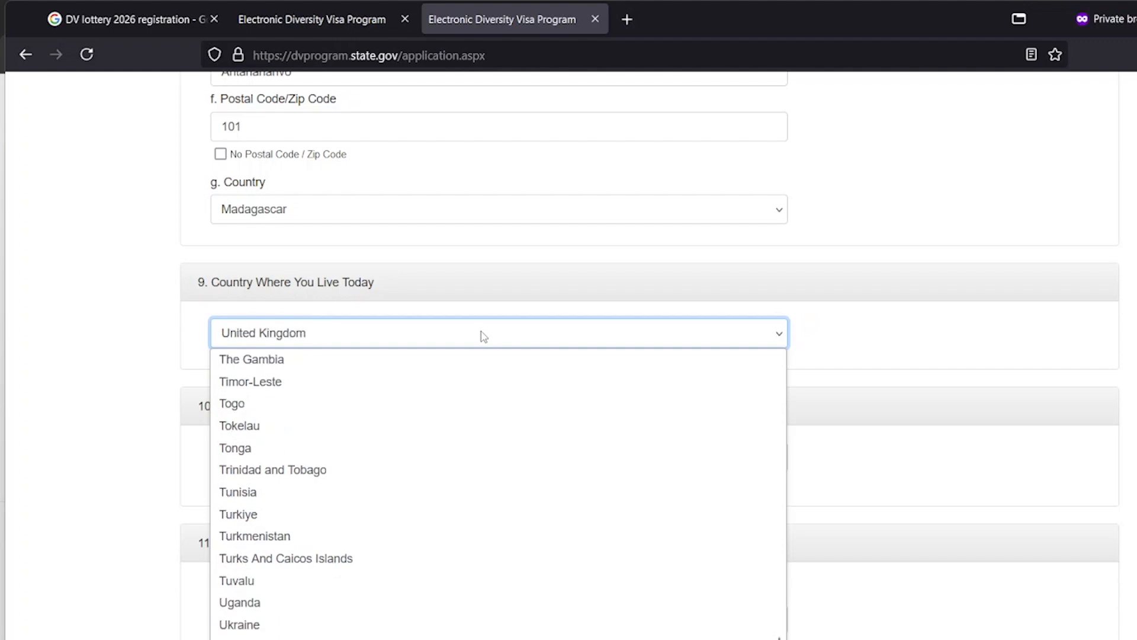
key("Up")
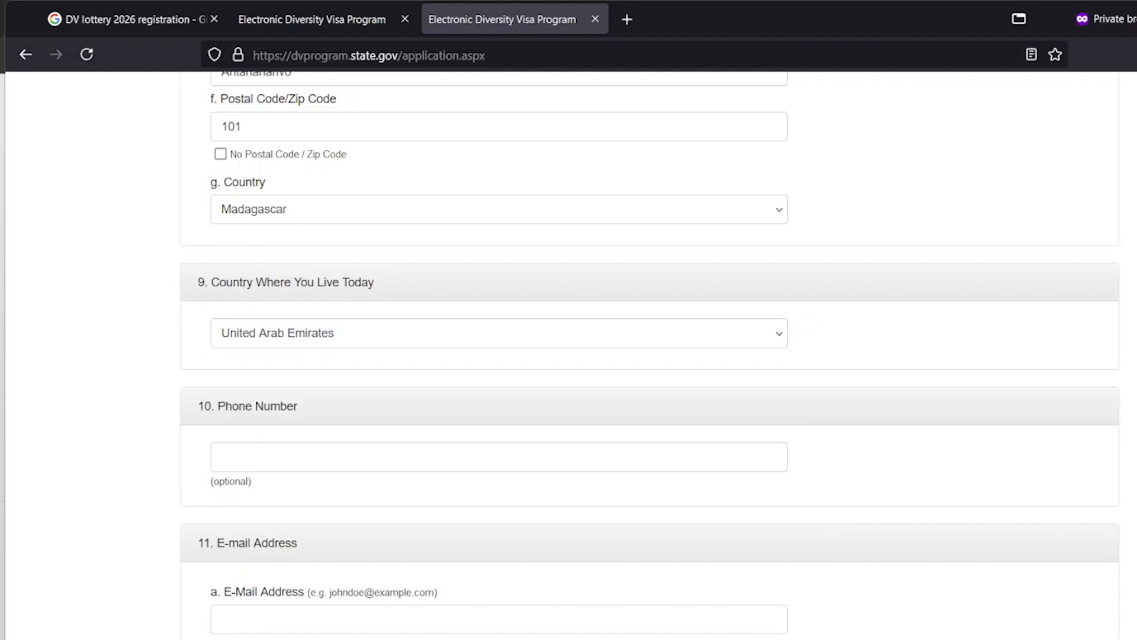
left_click(886, 318)
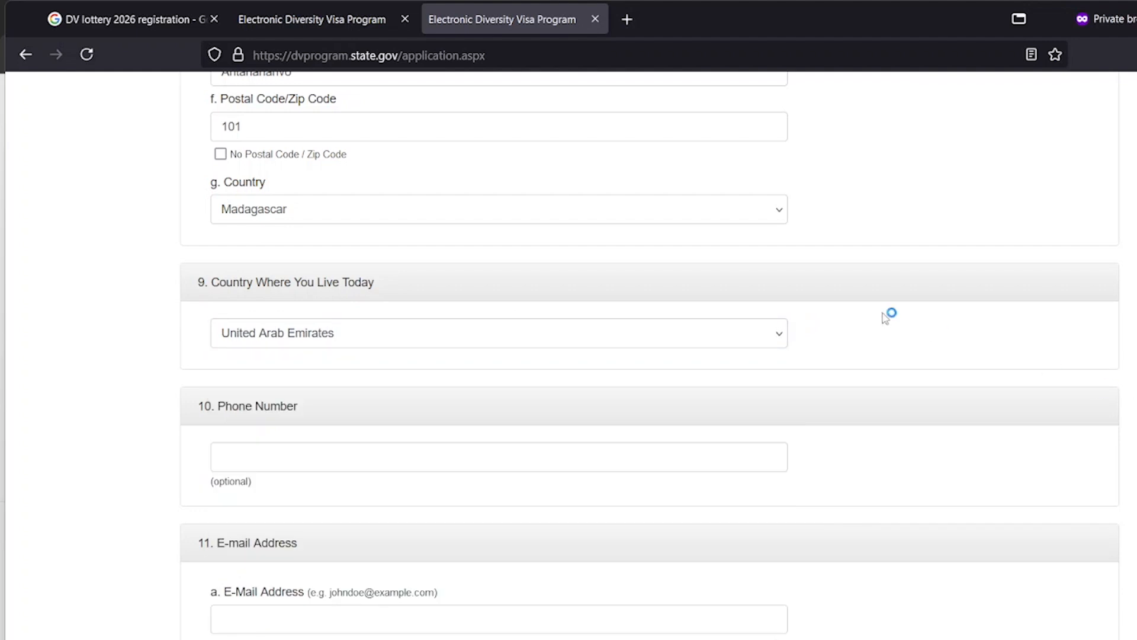
left_click(618, 346)
key("a")
key("m")
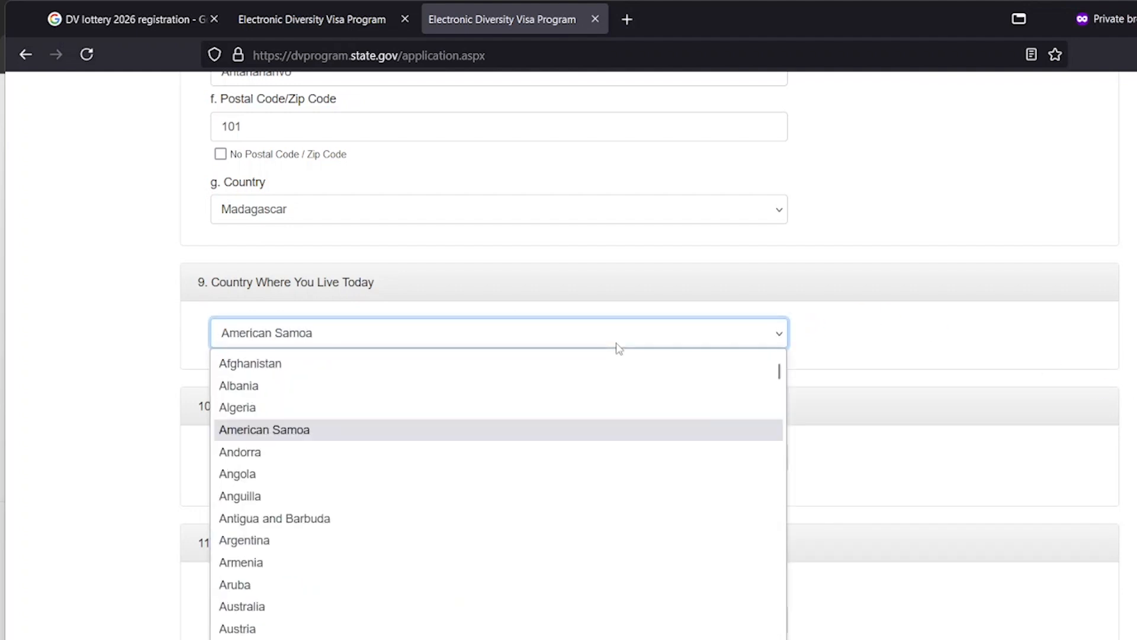
key("m")
key("a")
key("d")
key("Return")
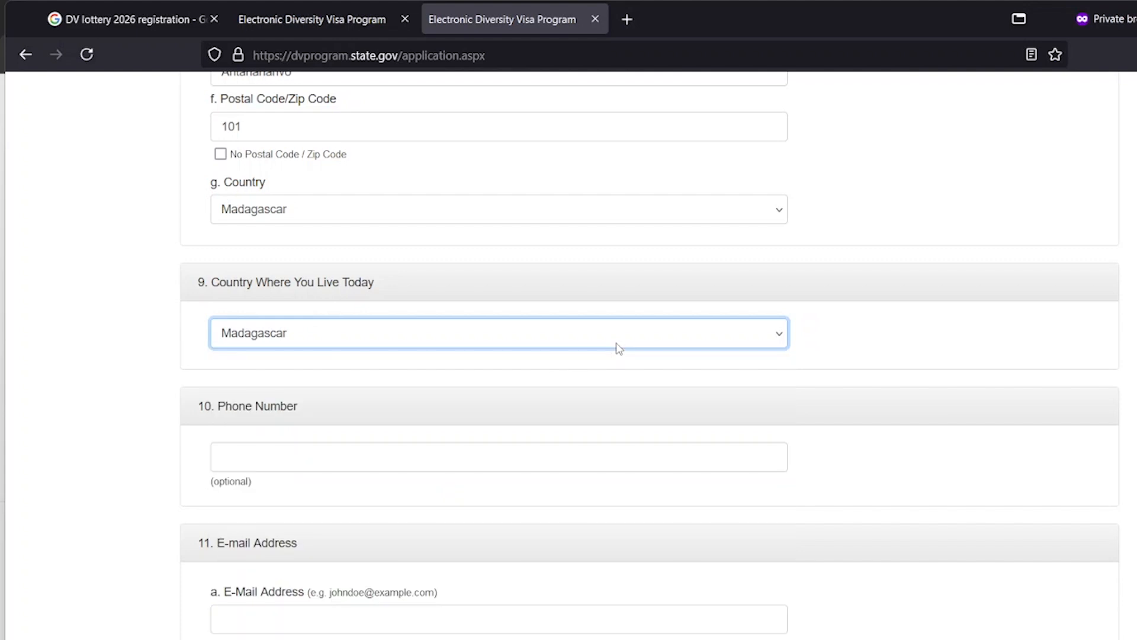
scroll(589, 342, "down", 3)
left_click(465, 278)
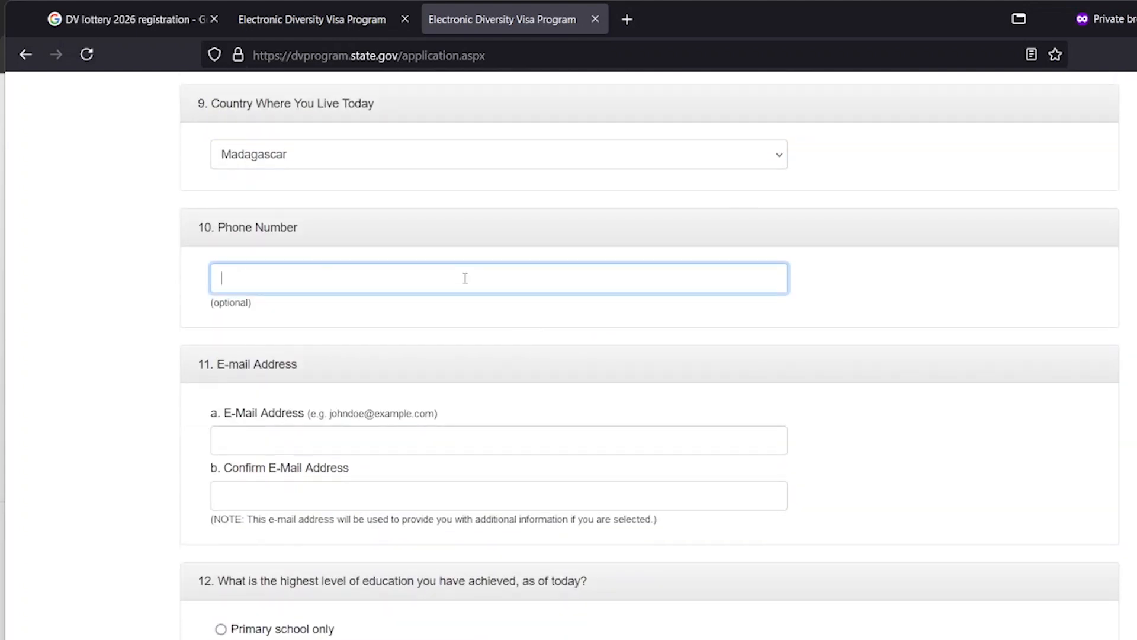
left_click(380, 439)
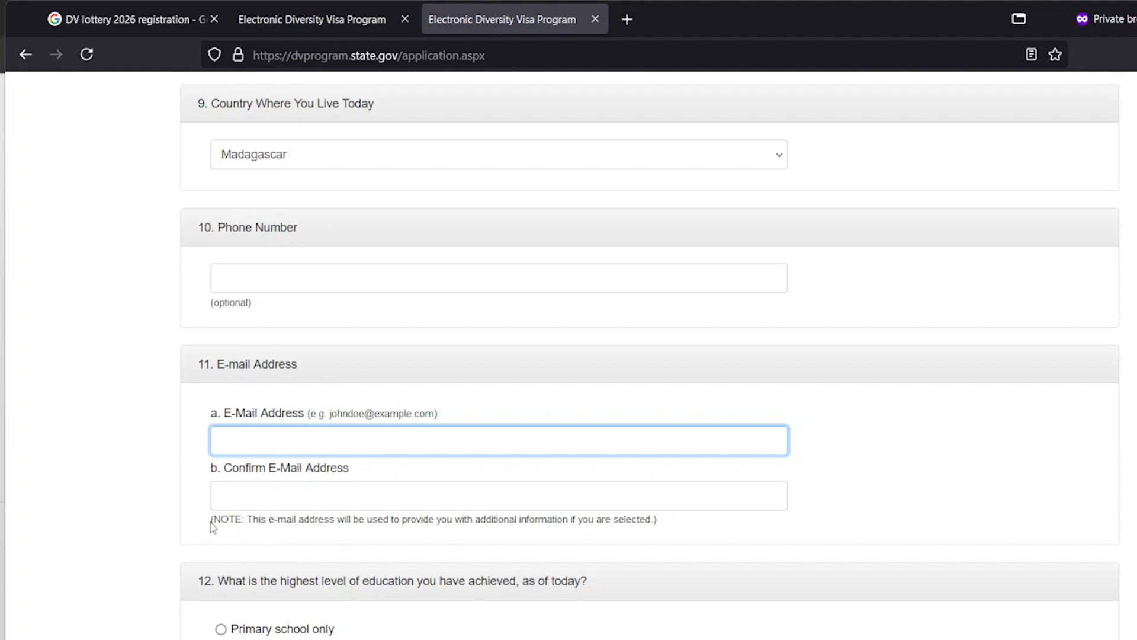
left_click_drag(212, 526, 672, 535)
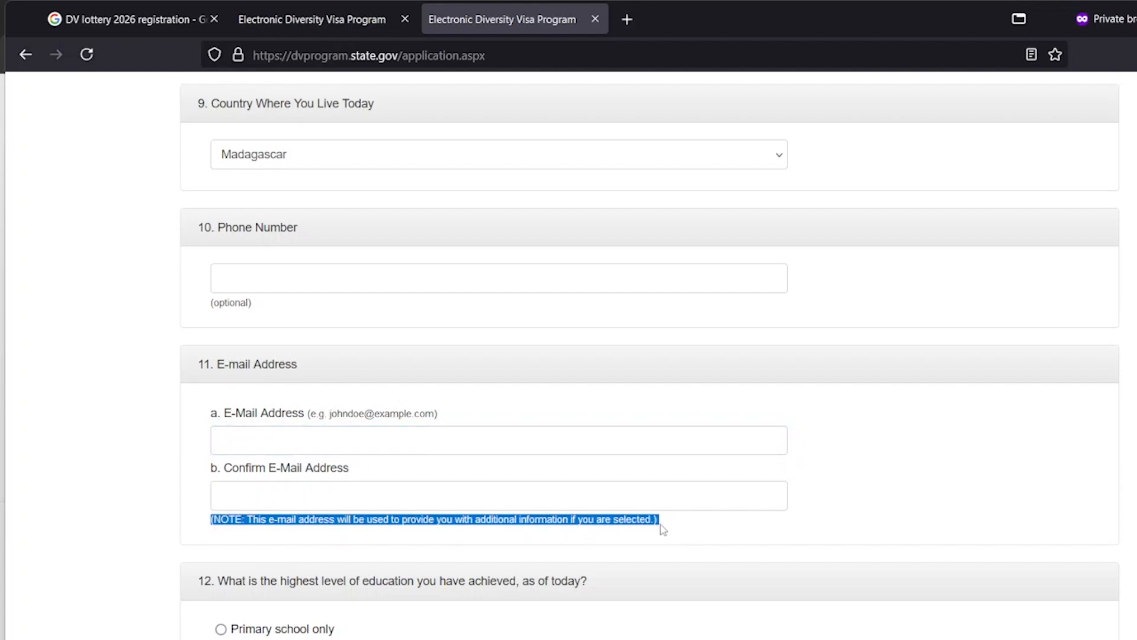
left_click(575, 520)
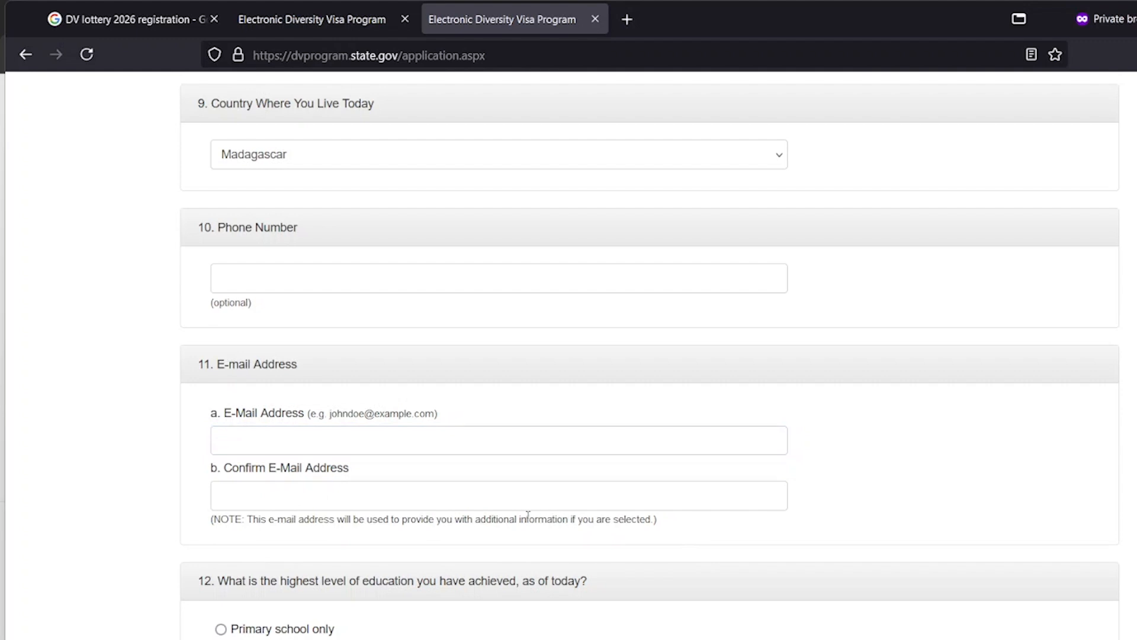
left_click(433, 451)
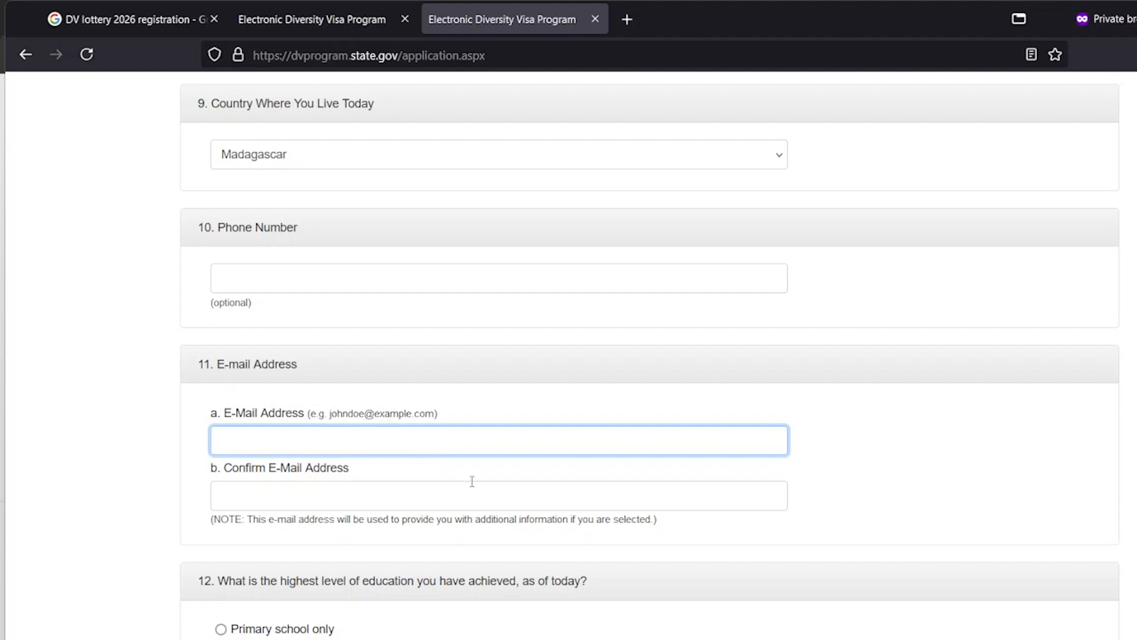
left_click(491, 514)
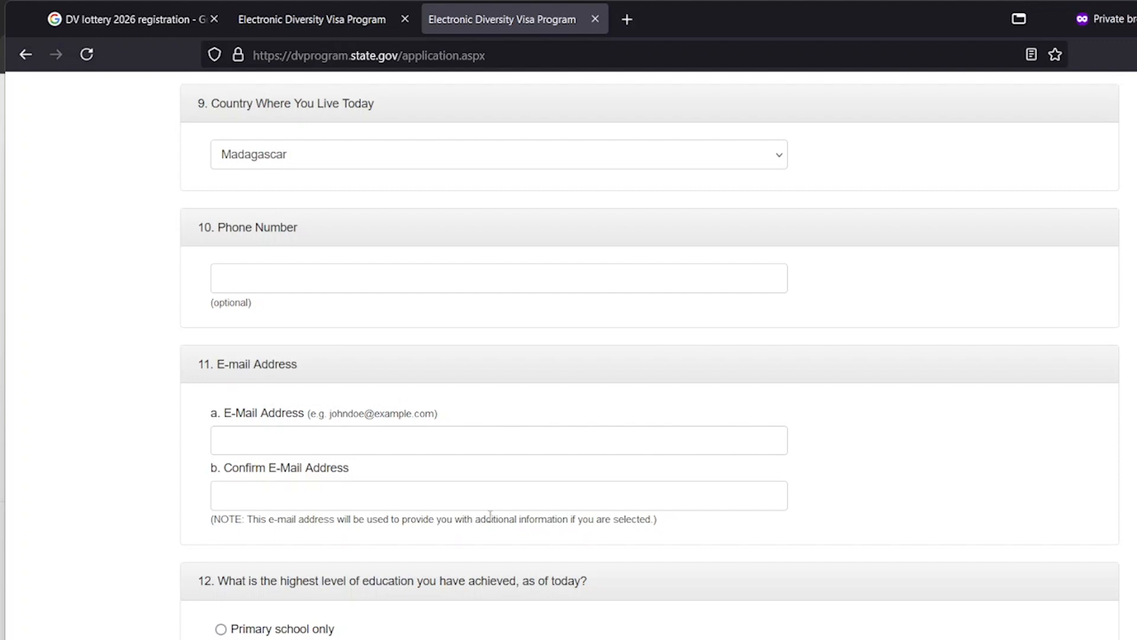
left_click(325, 21)
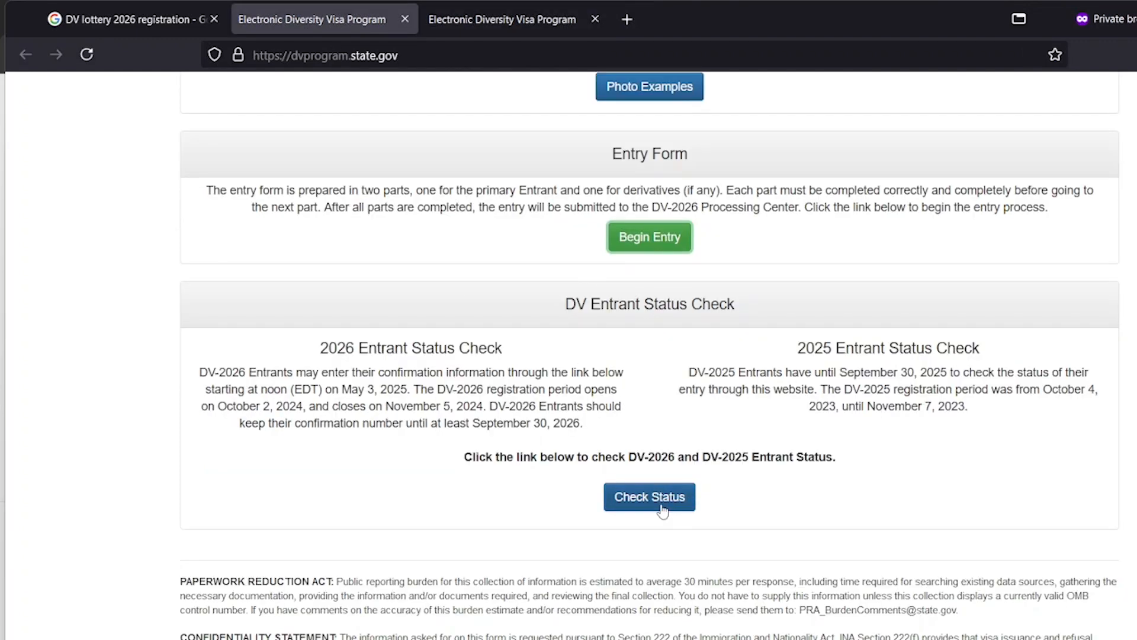
left_click(494, 22)
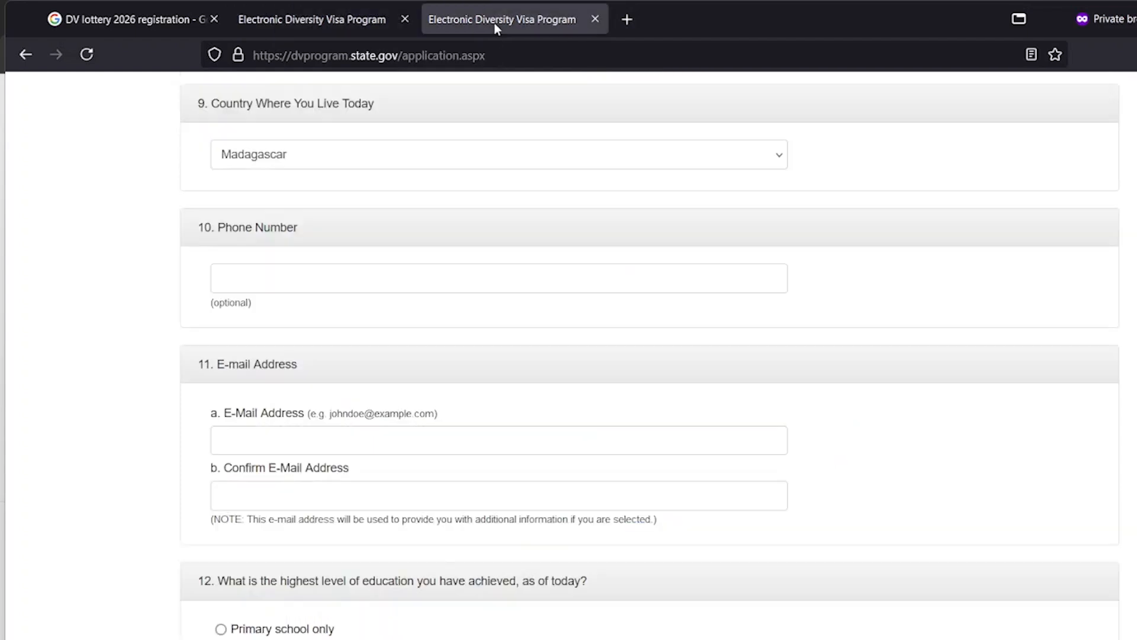
left_click(468, 447)
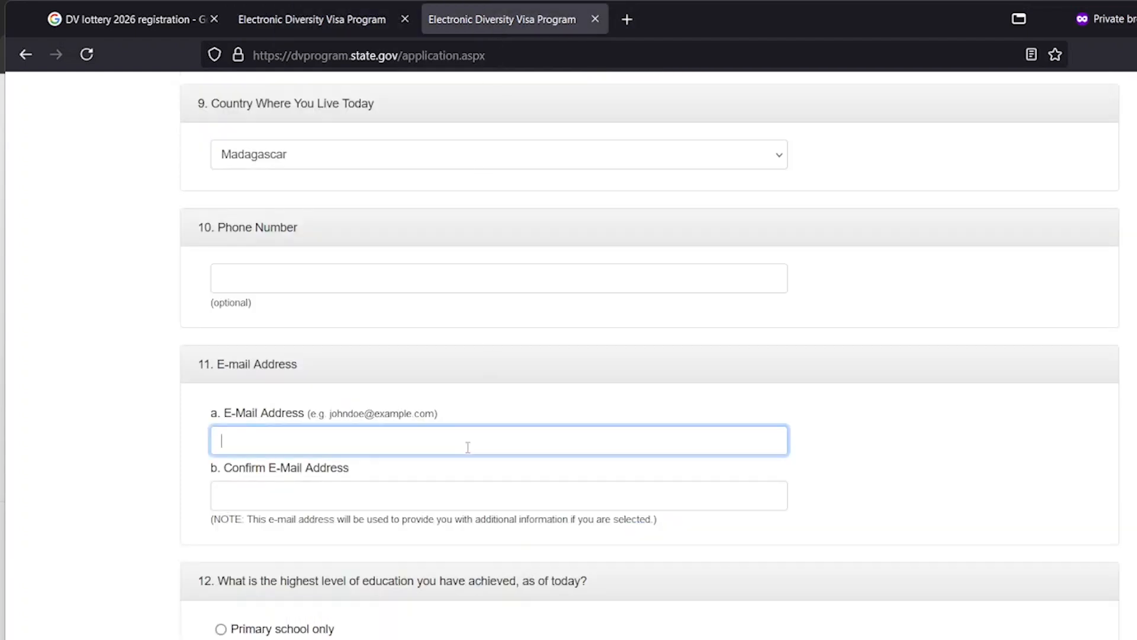
left_click(312, 19)
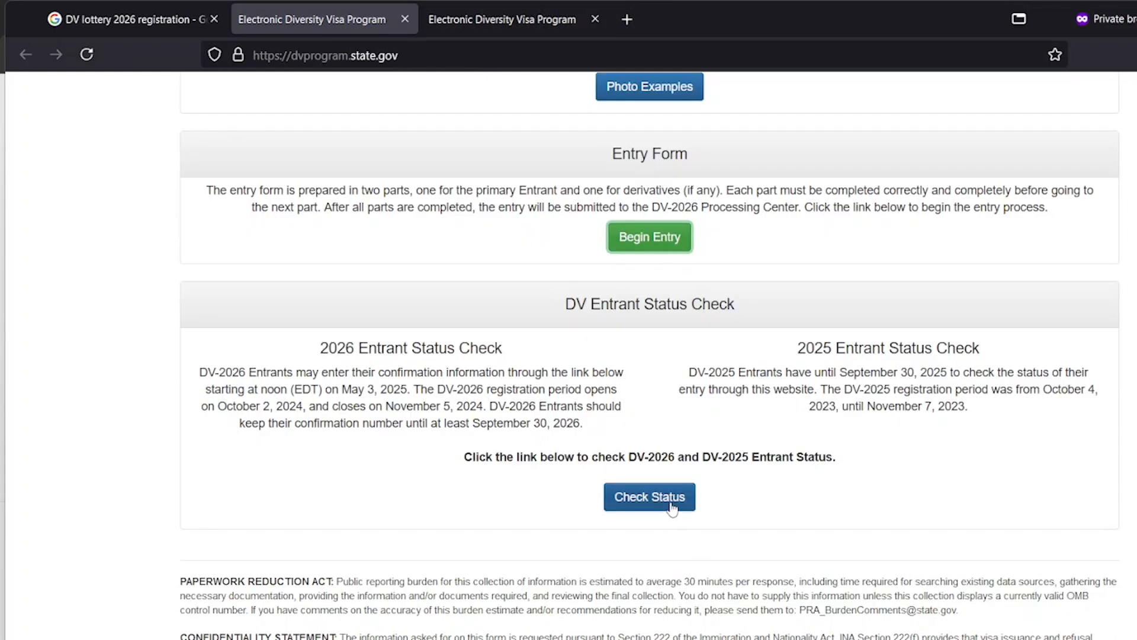
left_click(515, 19)
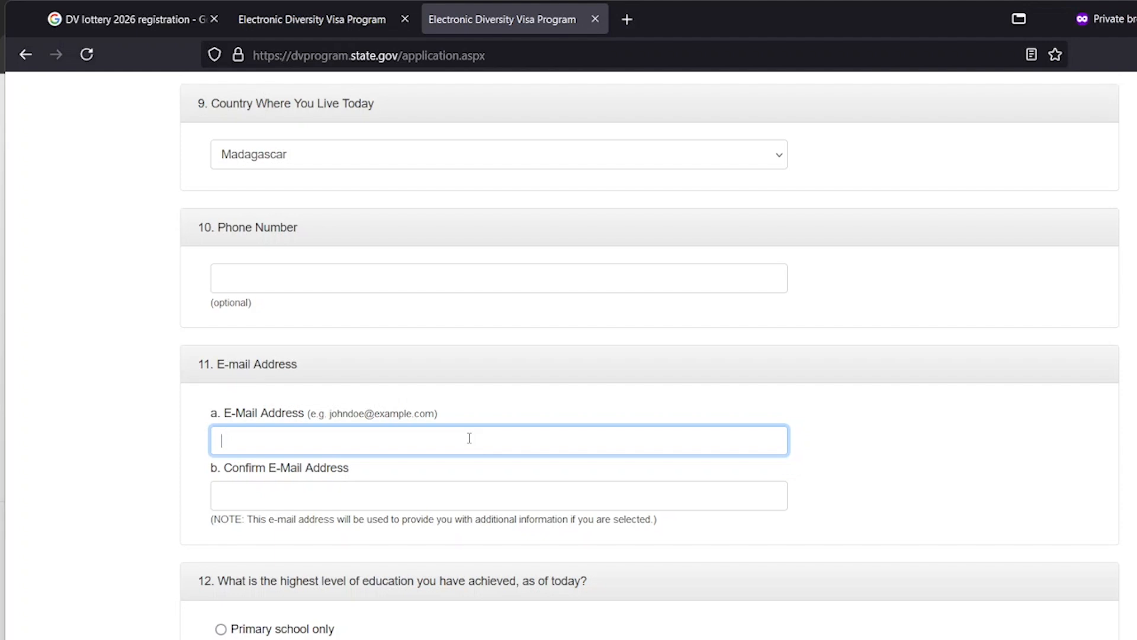
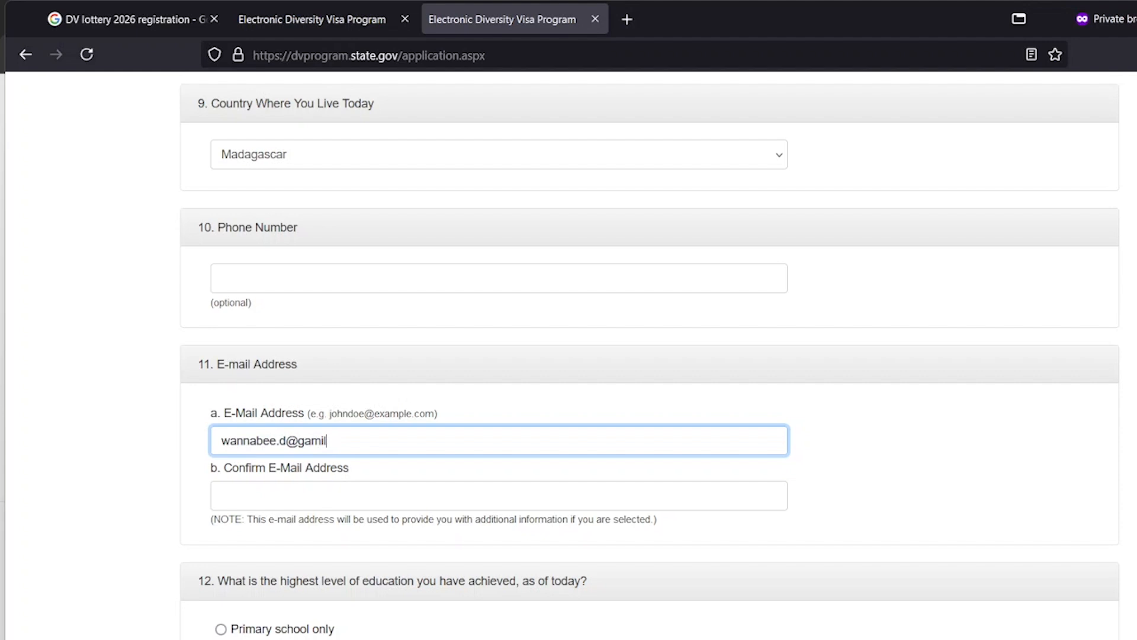
Type the entrant's e-mail address and retype it identically in Confirm E-Mail Address
key("Tab")
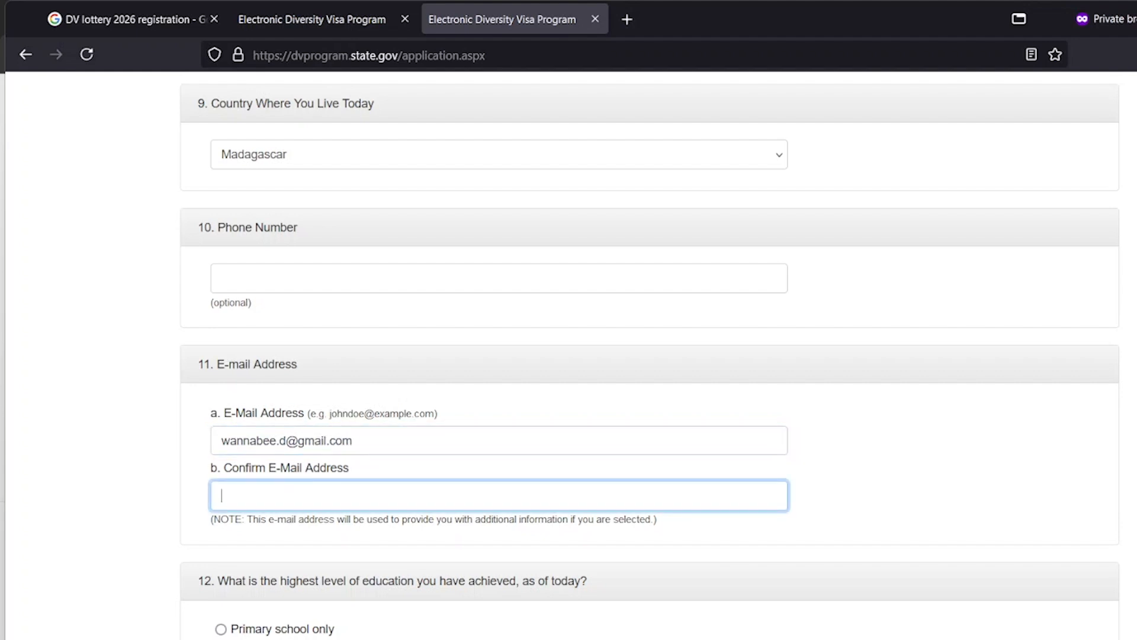
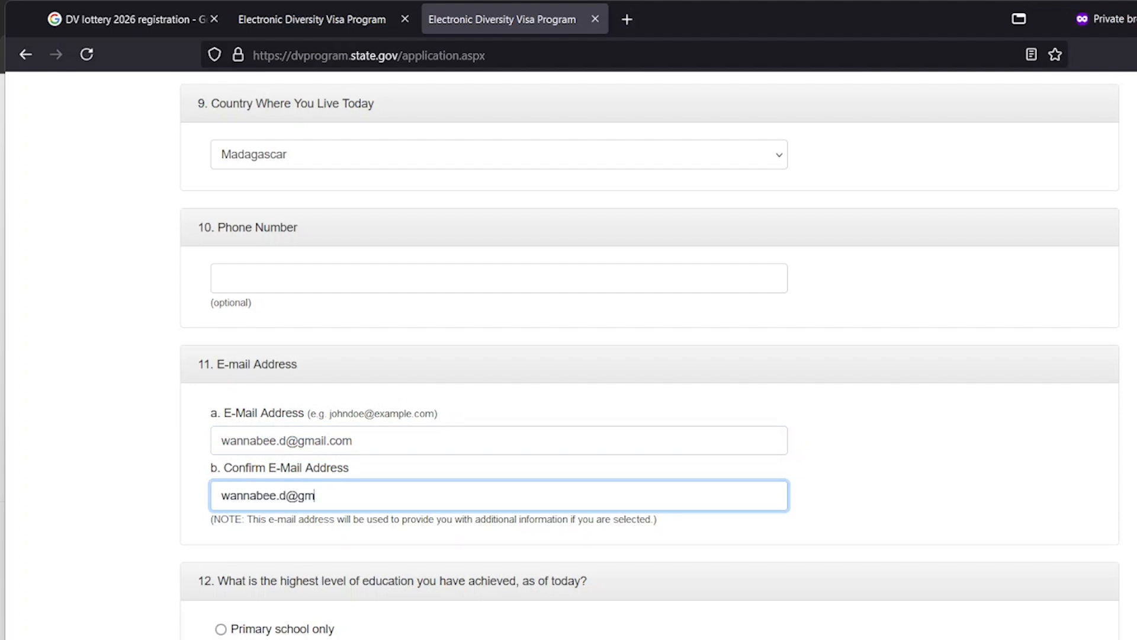
scroll(521, 441, "down", 5)
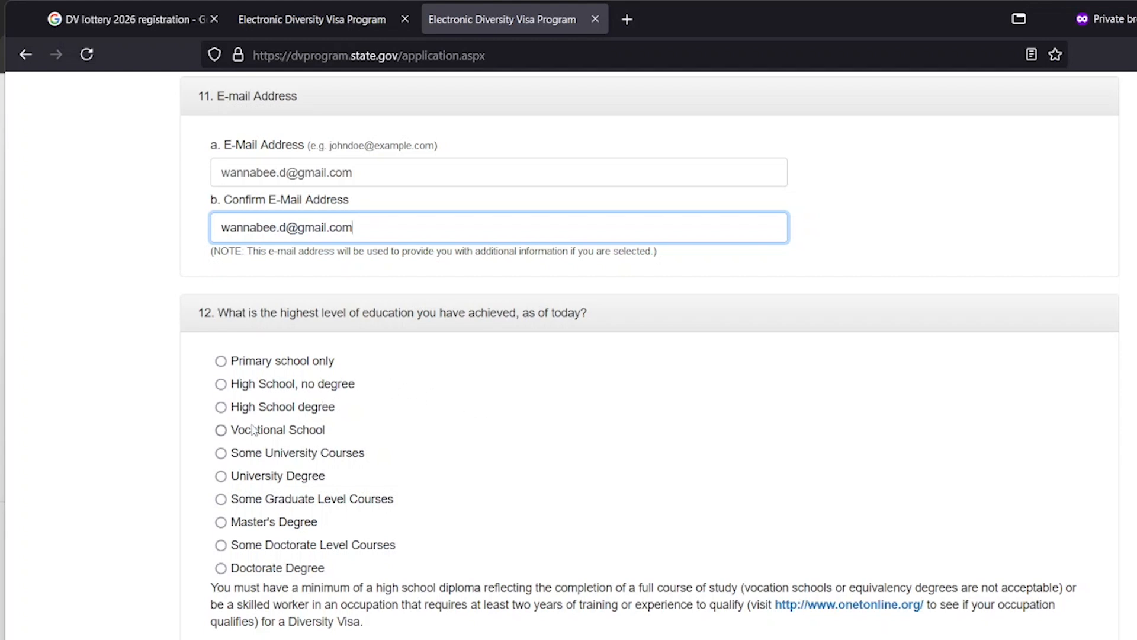
Try High School degree, Doctorate, Master's and Some Graduate Level Courses as education answers
left_click(222, 409)
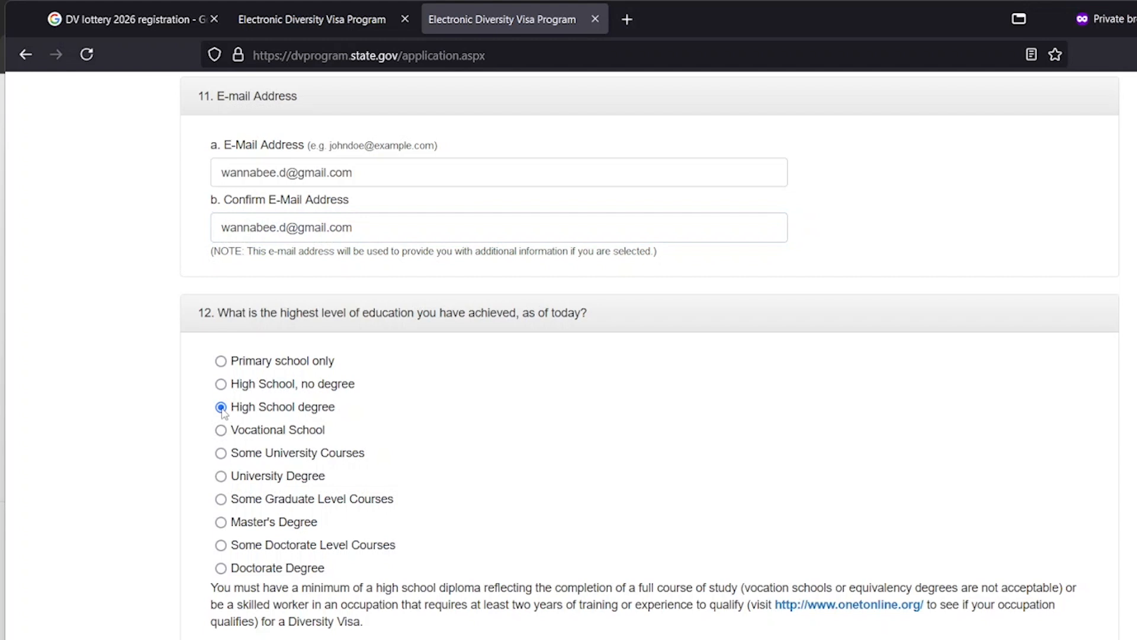
left_click(223, 569)
left_click(222, 409)
left_click(221, 522)
left_click(221, 500)
left_click(222, 523)
left_click(221, 408)
Switch between Primary school only and High School, no degree, then settle on Vocational School
left_click(221, 384)
left_click(224, 365)
left_click(220, 385)
left_click(223, 364)
left_click(221, 385)
left_click(222, 362)
left_click(221, 385)
left_click(222, 363)
left_click(221, 384)
left_click(220, 407)
left_click(221, 383)
key("Up")
key("Down")
key("Up")
key("Down")
key("Up")
key("Down")
left_click(222, 433)
Change the highest education answer to High School degree
scroll(440, 441, "down", 4)
scroll(440, 441, "down", 4)
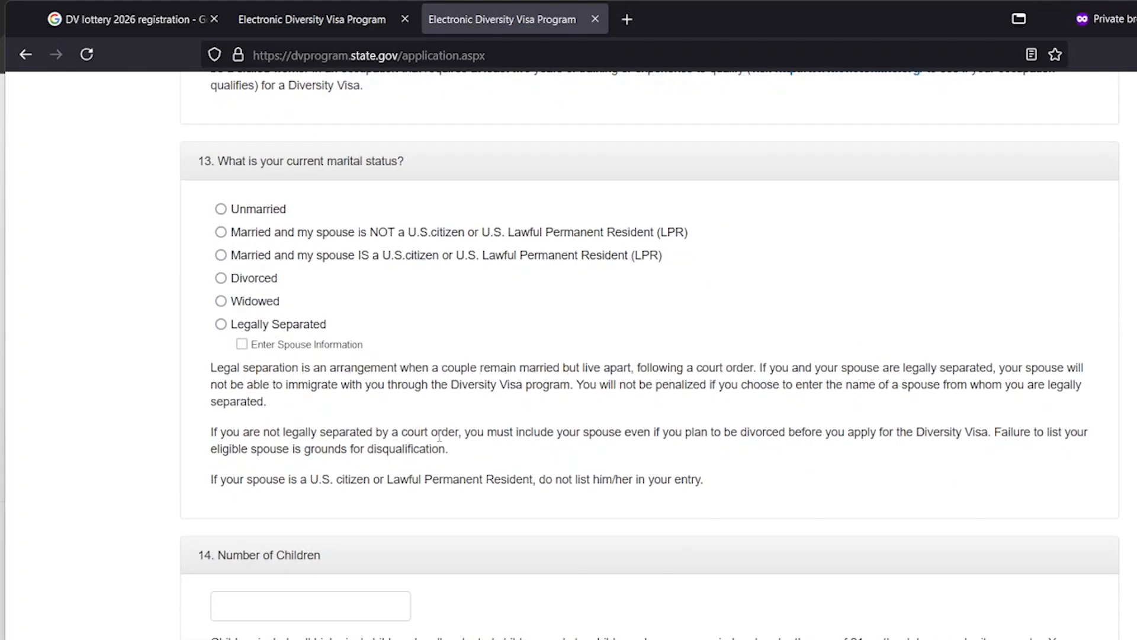
scroll(285, 355, "up", 5)
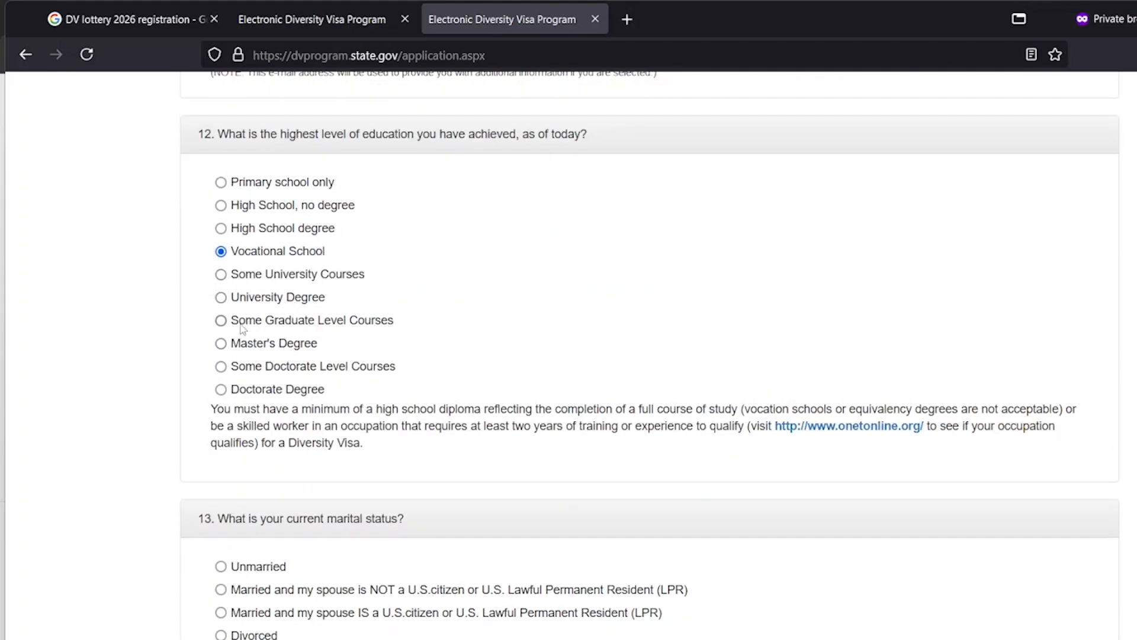
left_click(222, 323)
left_click(221, 229)
Set marital status to married with a spouse who is a U.S. citizen or LPR
scroll(355, 301, "down", 4)
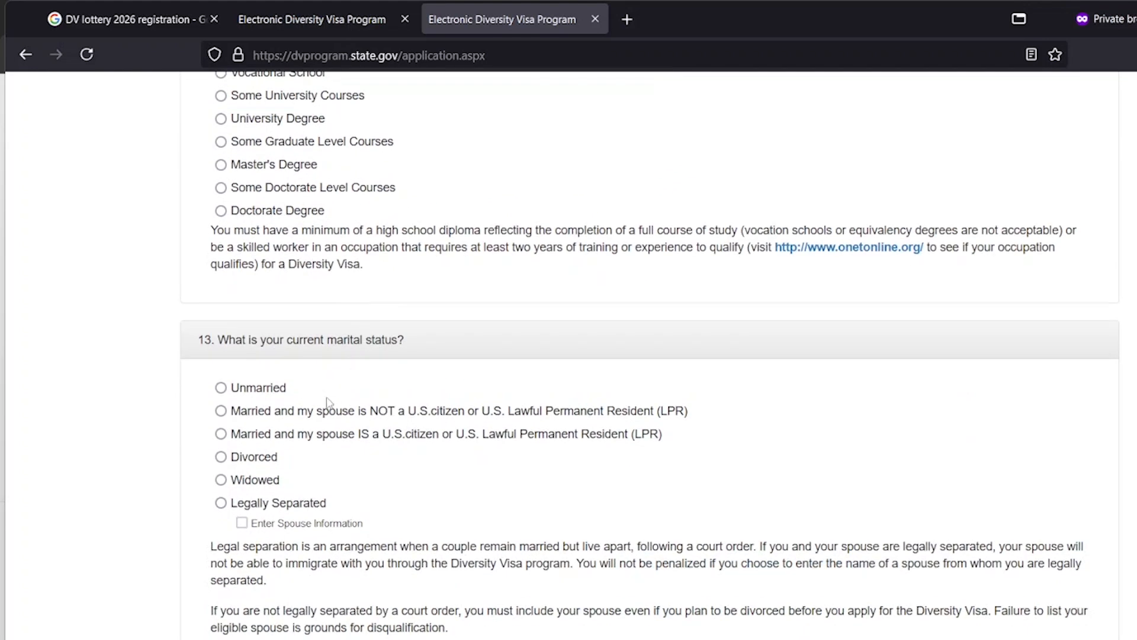
scroll(329, 402, "down", 1)
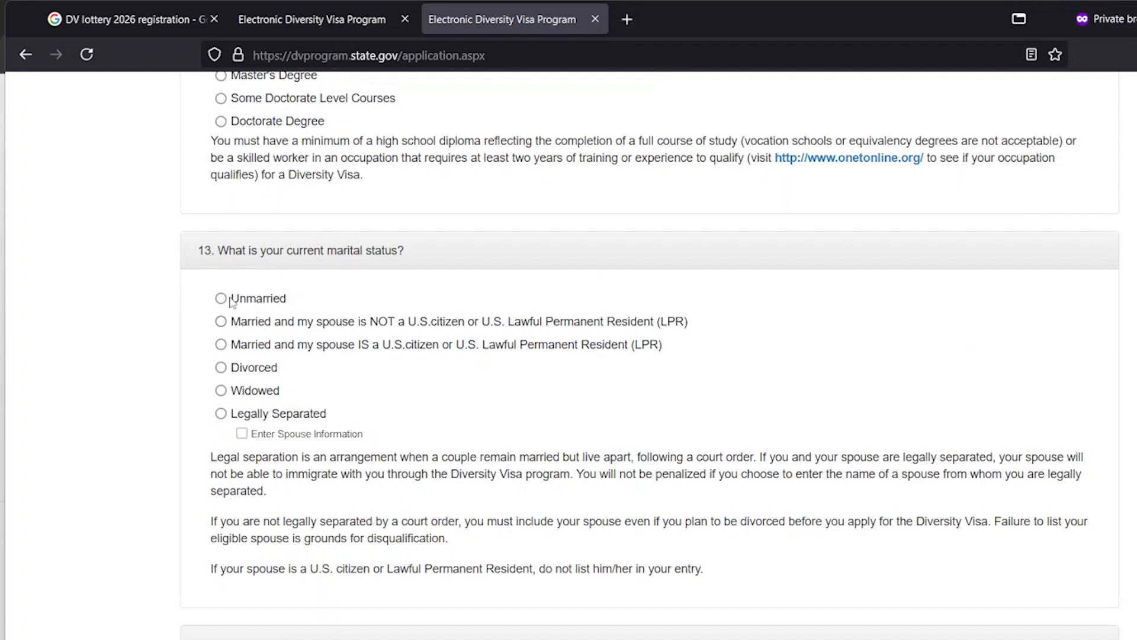
left_click(223, 299)
left_click(221, 321)
left_click(222, 346)
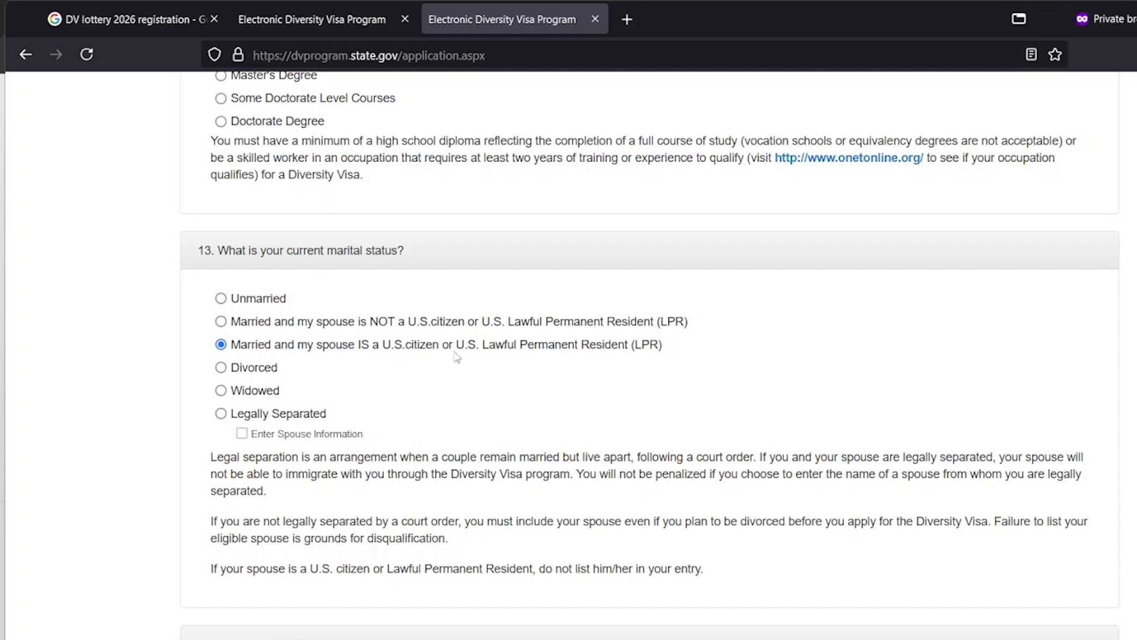
Try the marital status options: married to a non-citizen, Divorced, Widowed, Legally Separated, Divorced
left_click(221, 324)
left_click(222, 369)
left_click(220, 391)
left_click(226, 416)
left_click(221, 368)
scroll(344, 367, "down", 5)
scroll(408, 305, "up", 3)
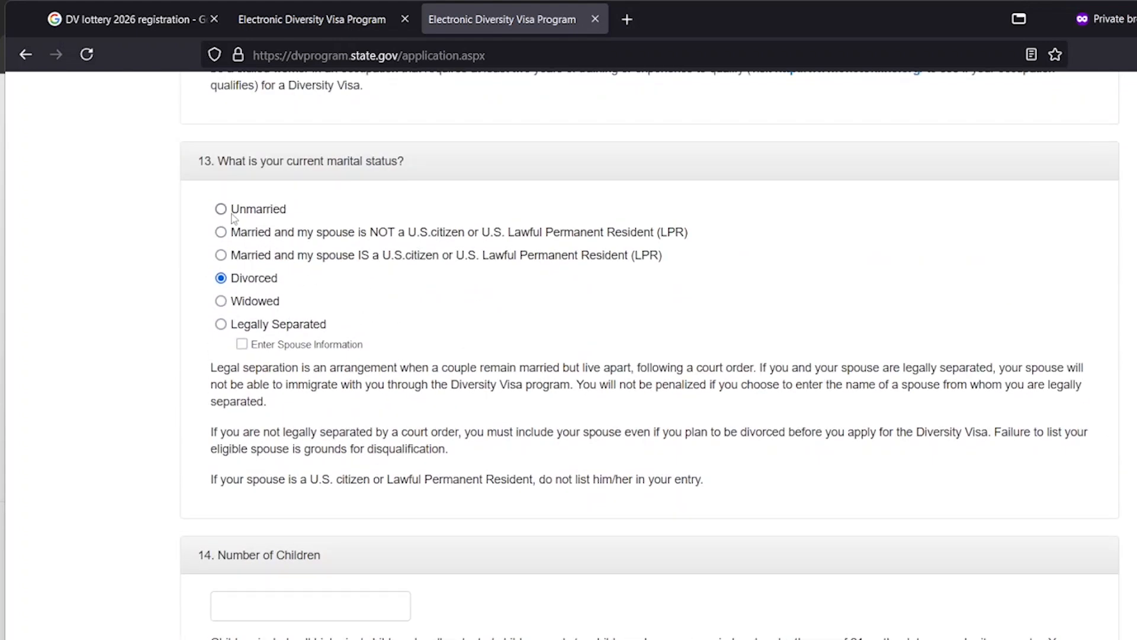
Switch among married, Unmarried and Widowed, settling on Unmarried and reaching question 14
left_click(221, 232)
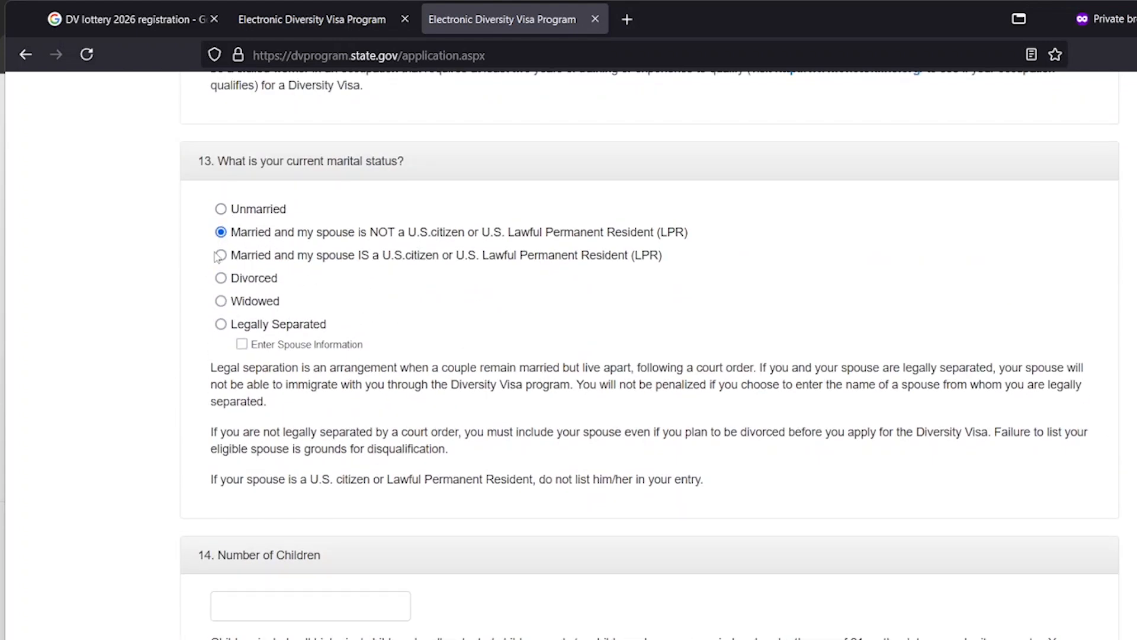
left_click(221, 209)
left_click(221, 302)
scroll(531, 468, "down", 3)
scroll(437, 431, "up", 3)
left_click(222, 232)
left_click(222, 211)
scroll(294, 434, "down", 4)
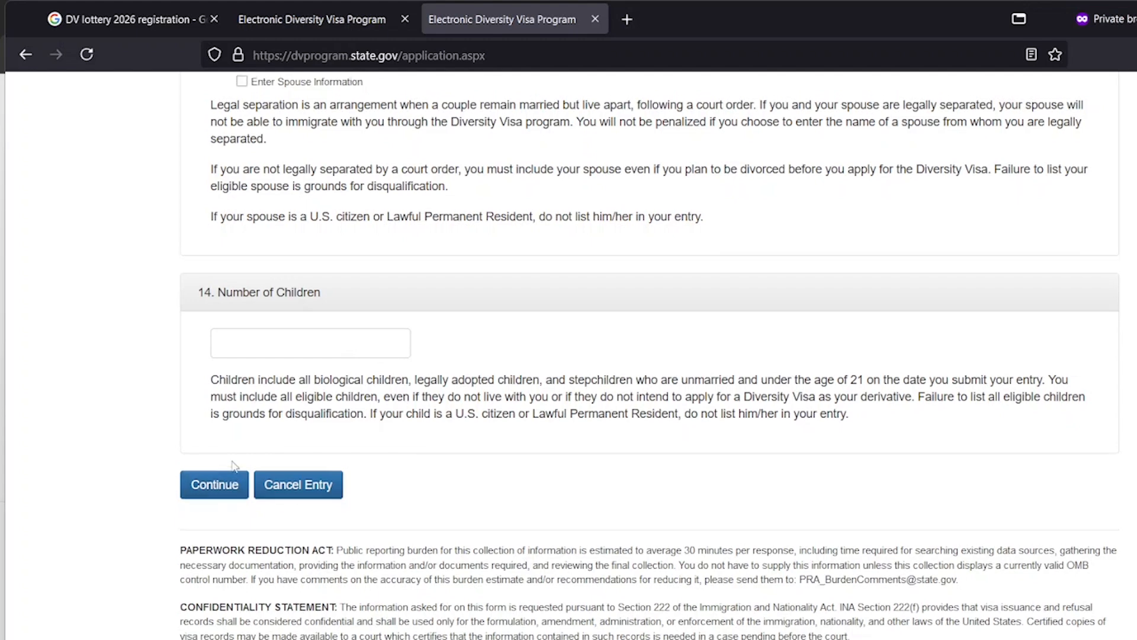
scroll(226, 475, "up", 5)
scroll(217, 232, "down", 6)
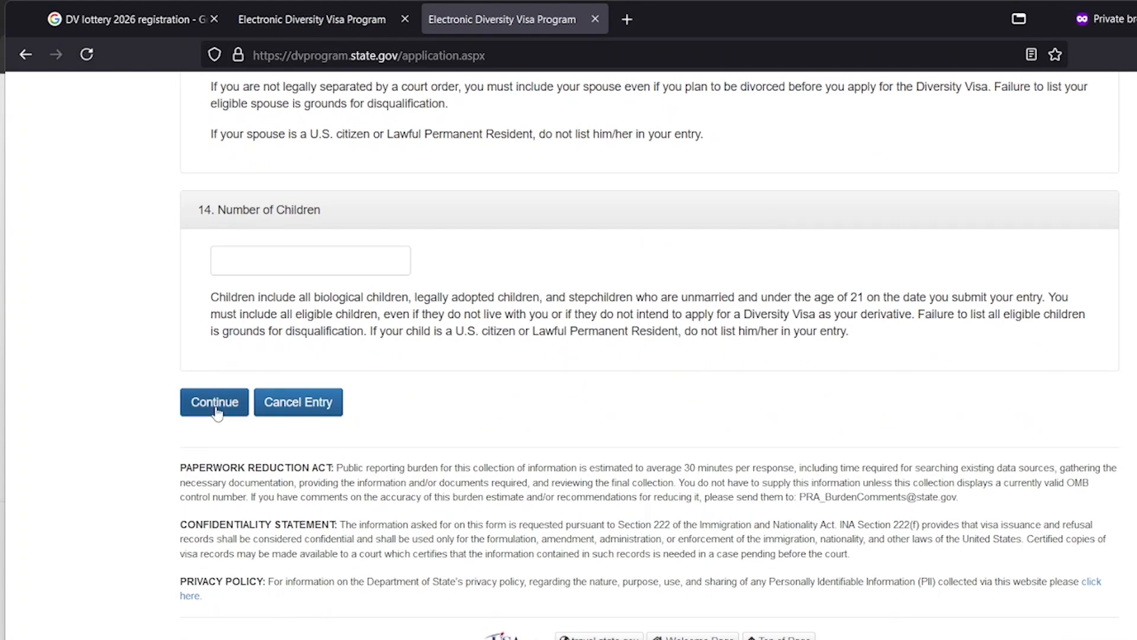
Submit Part One and find the error rejecting the photo as over 245KB
left_click(215, 403)
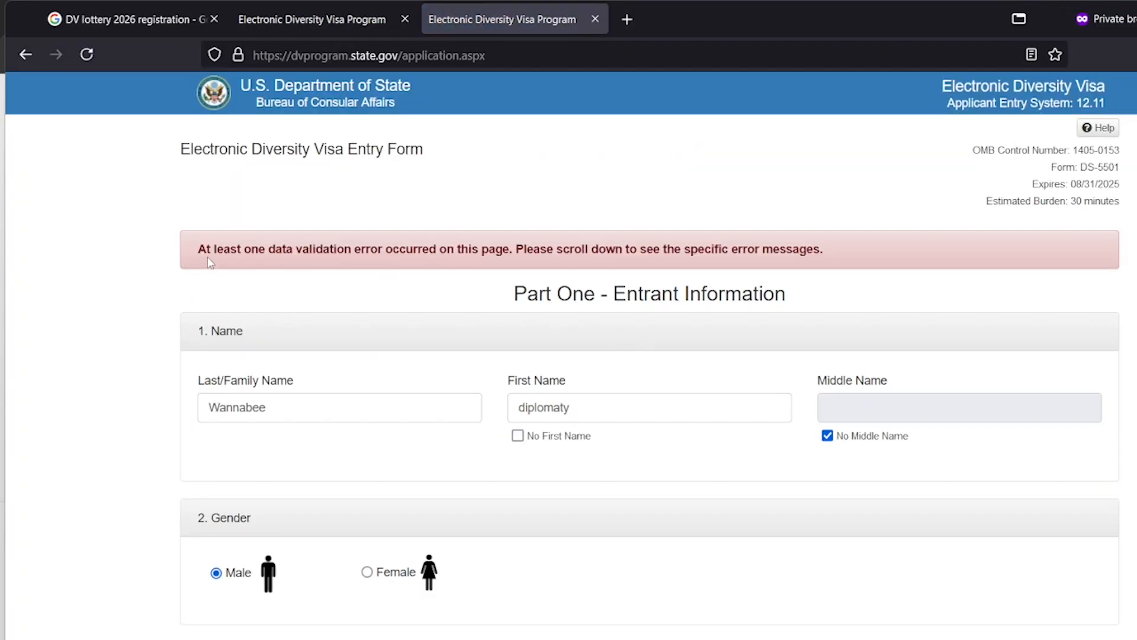
scroll(786, 268, "down", 5)
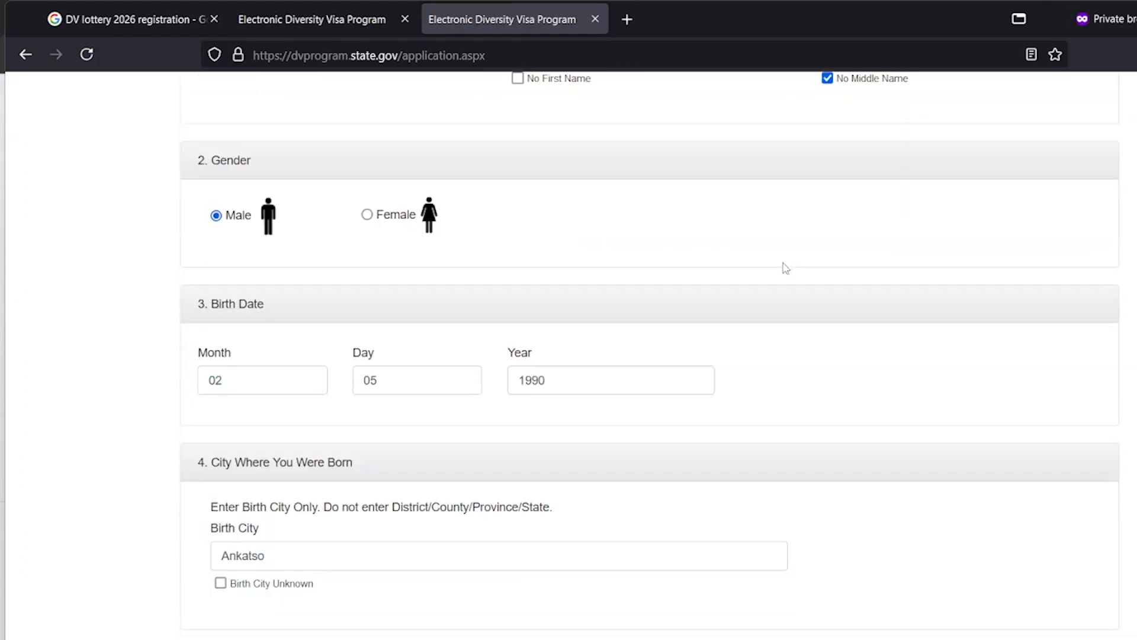
scroll(786, 267, "down", 15)
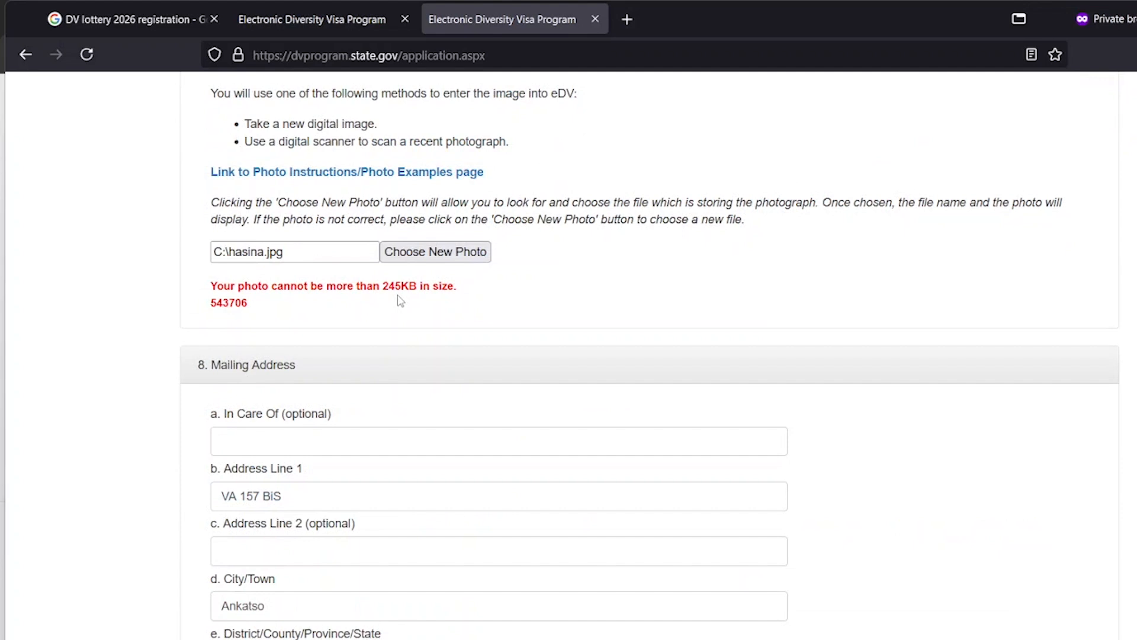
Open the Photo Examples page in a new tab and follow it to the online Photo Tool
left_click(379, 178)
left_click(642, 26)
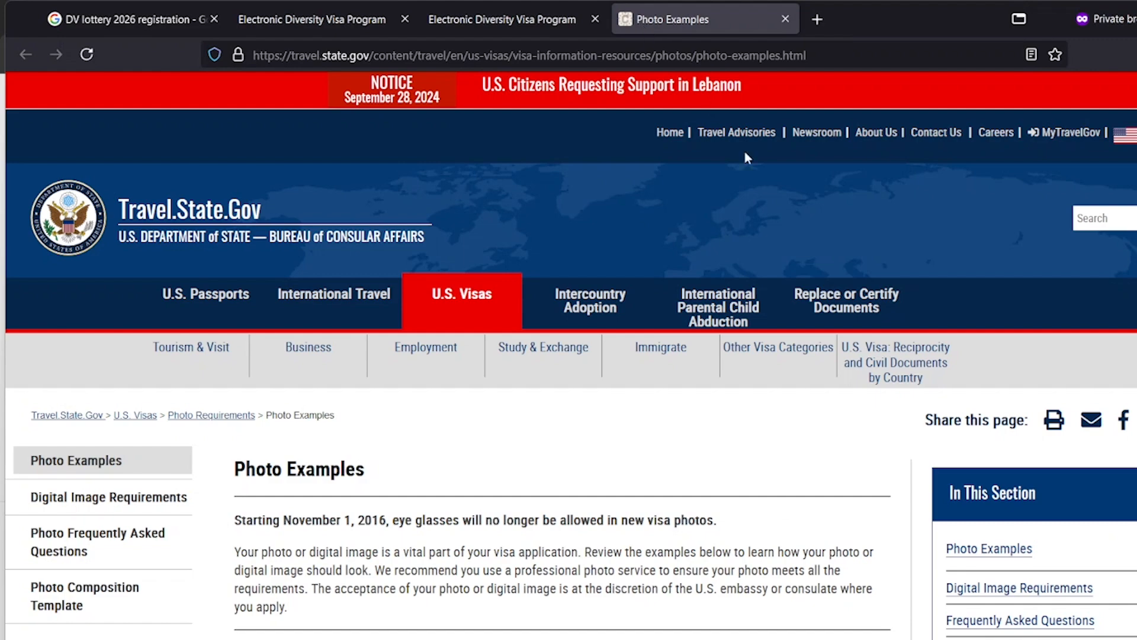
scroll(770, 207, "down", 10)
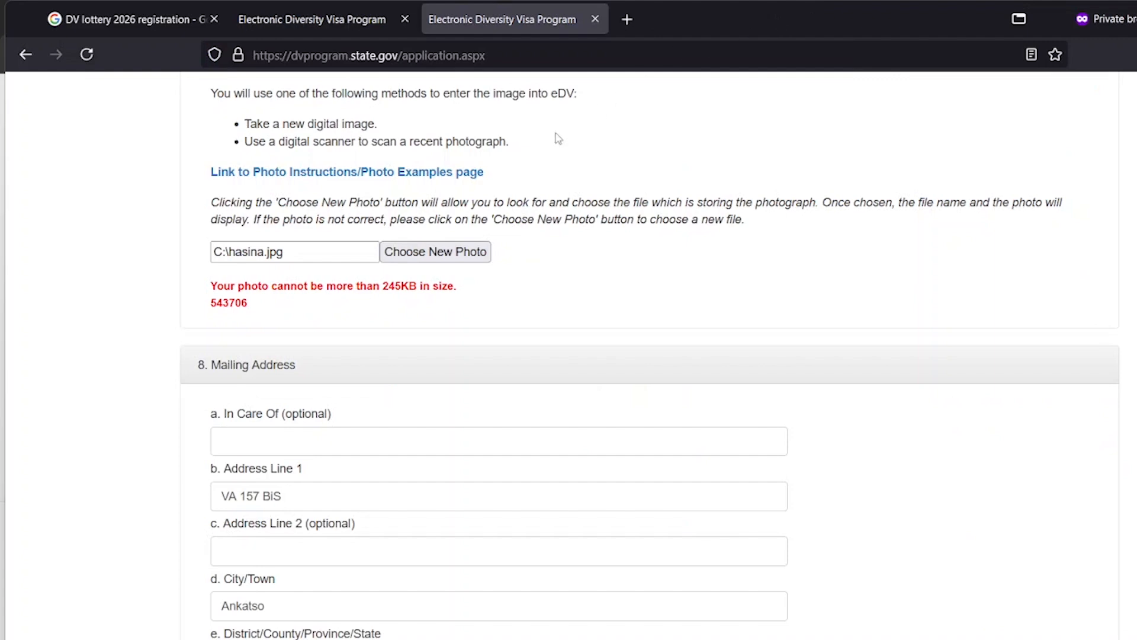
scroll(390, 265, "up", 3)
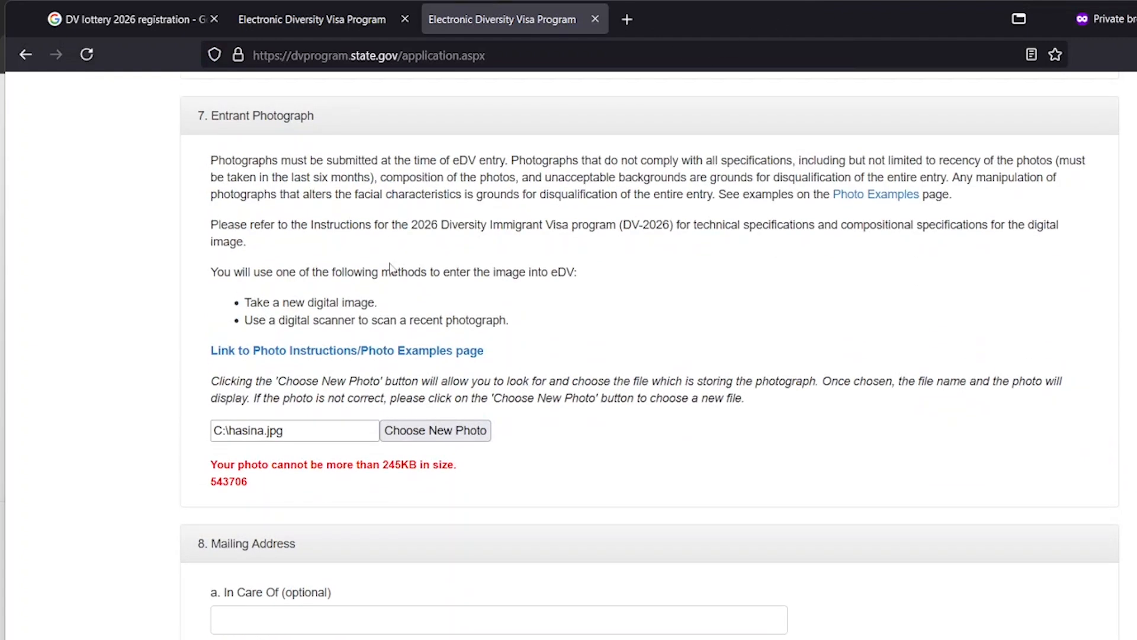
left_click(340, 351)
left_click(654, 18)
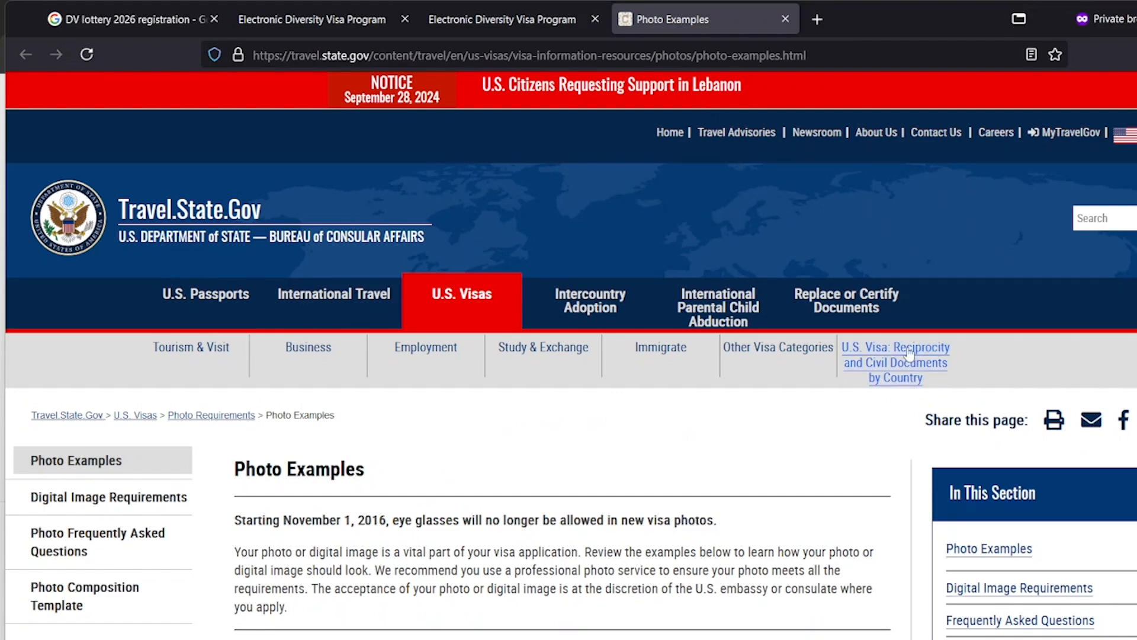
scroll(794, 317, "down", 10)
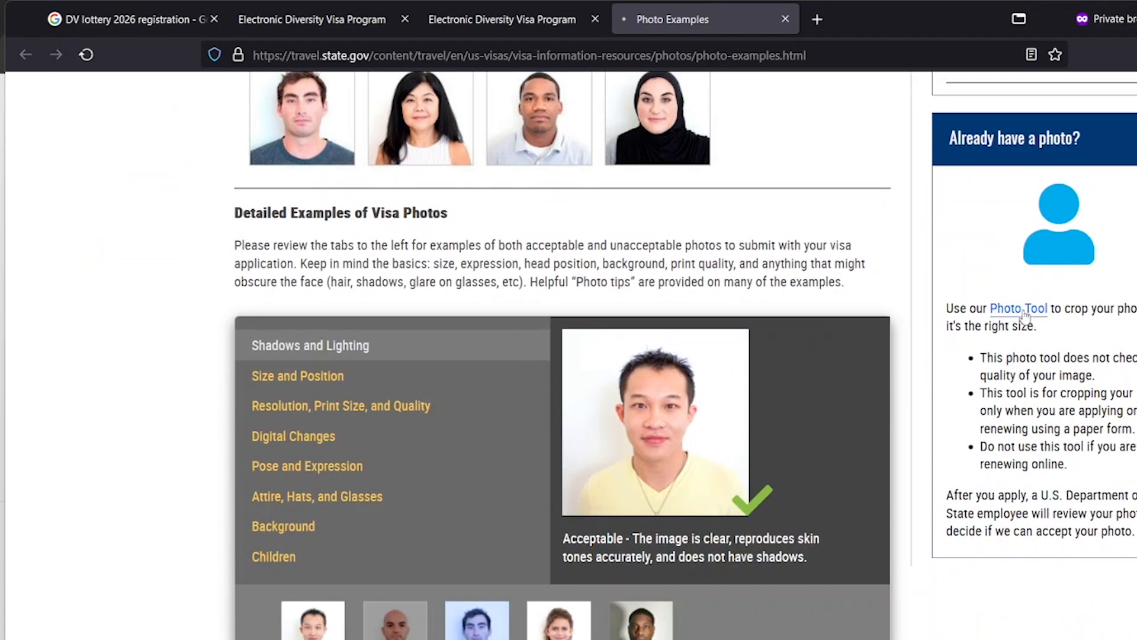
left_click(1023, 309)
scroll(924, 290, "down", 1)
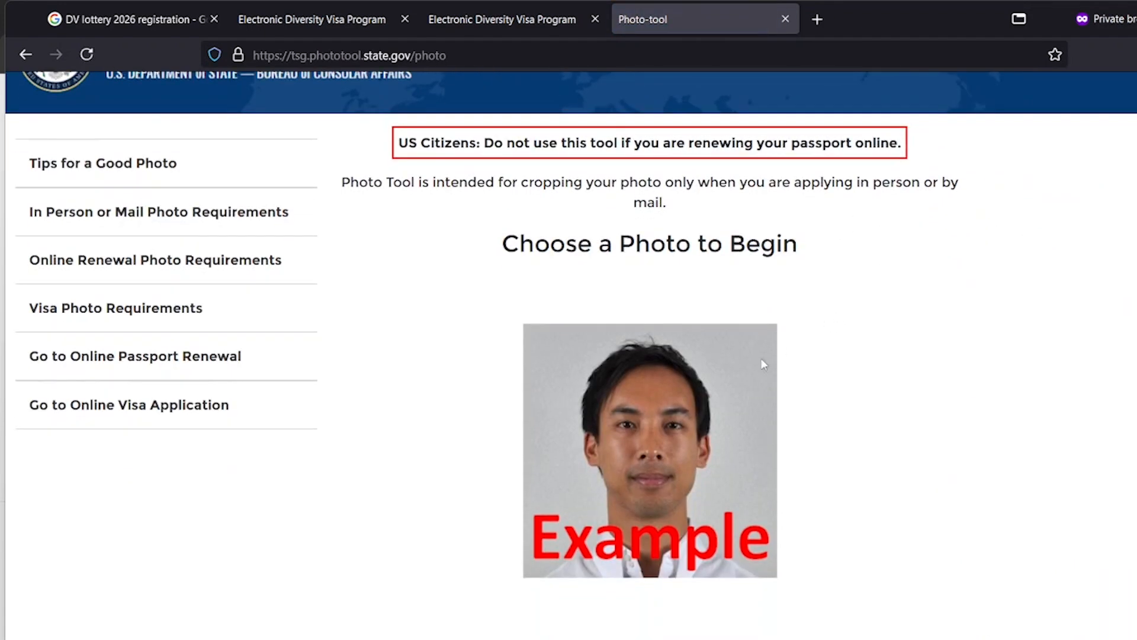
Load the applicant's portrait from the Pazy folder into the Photo Tool
left_click(711, 610)
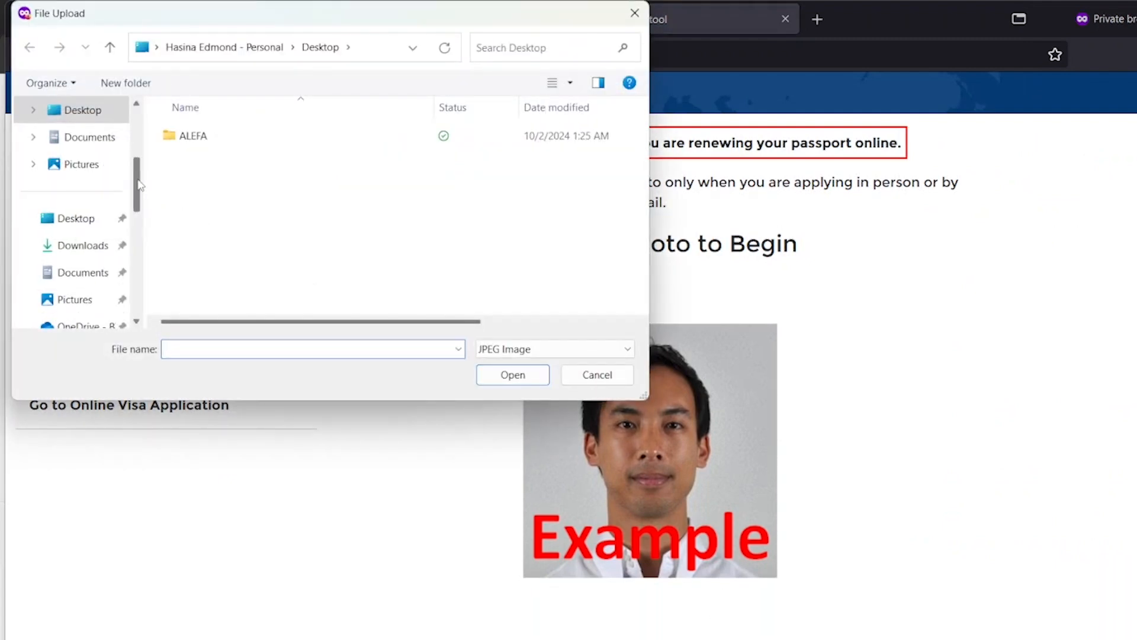
left_click_drag(136, 184, 122, 253)
left_click(66, 217)
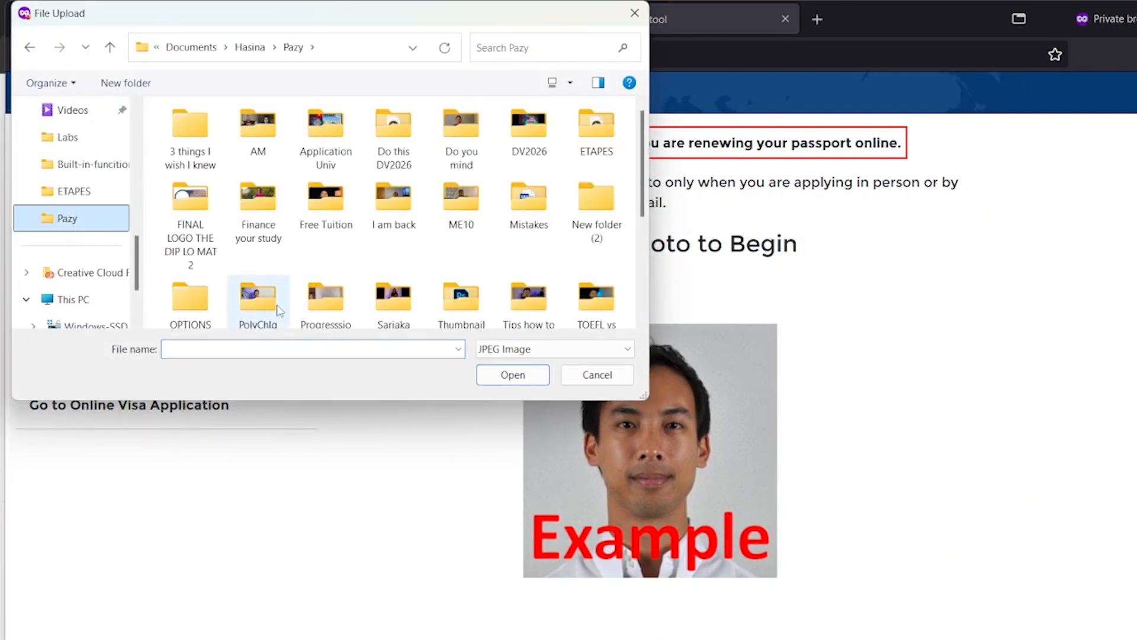
scroll(300, 299, "down", 3)
left_click(204, 274)
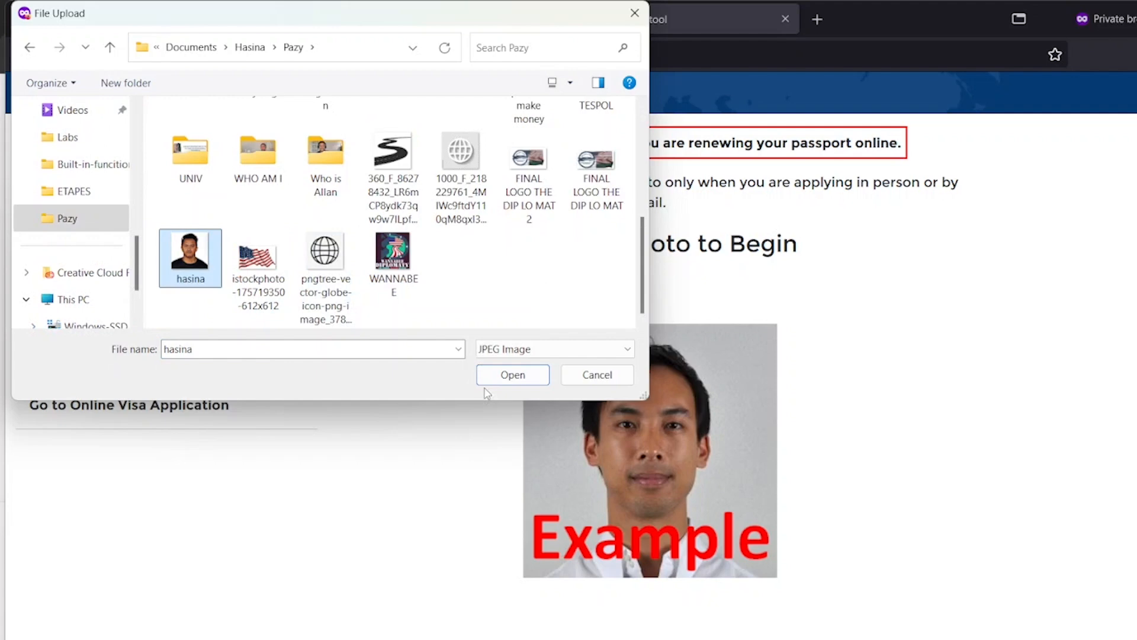
left_click(514, 378)
Accept the automatic crop to download cropped-hasina.jpg, then close the Photo Tool tab
scroll(582, 394, "down", 2)
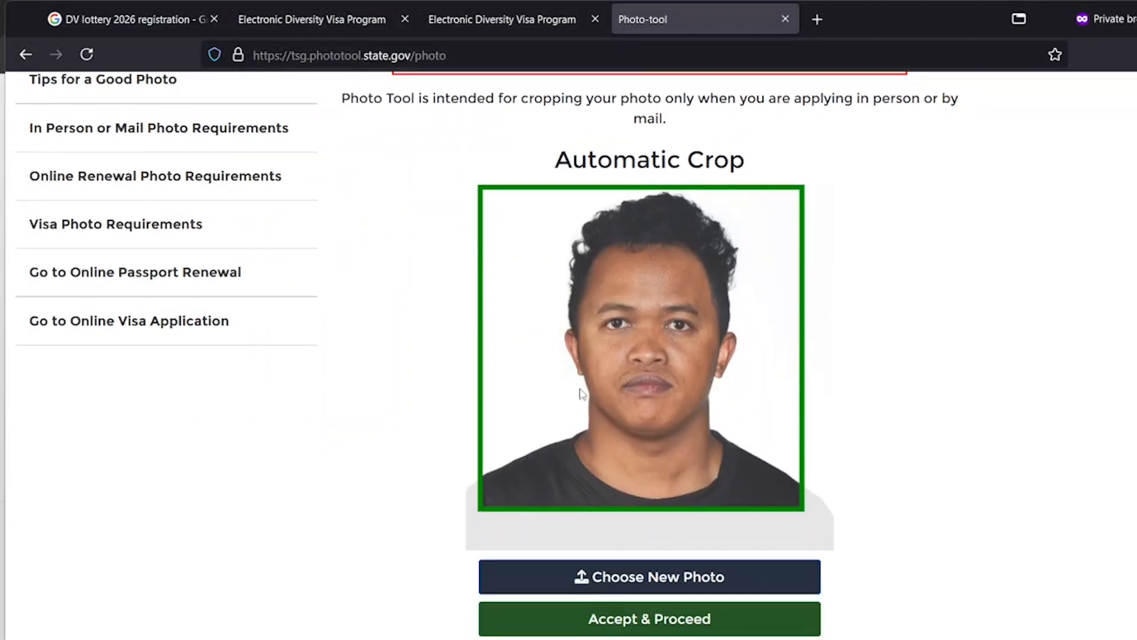
left_click(661, 619)
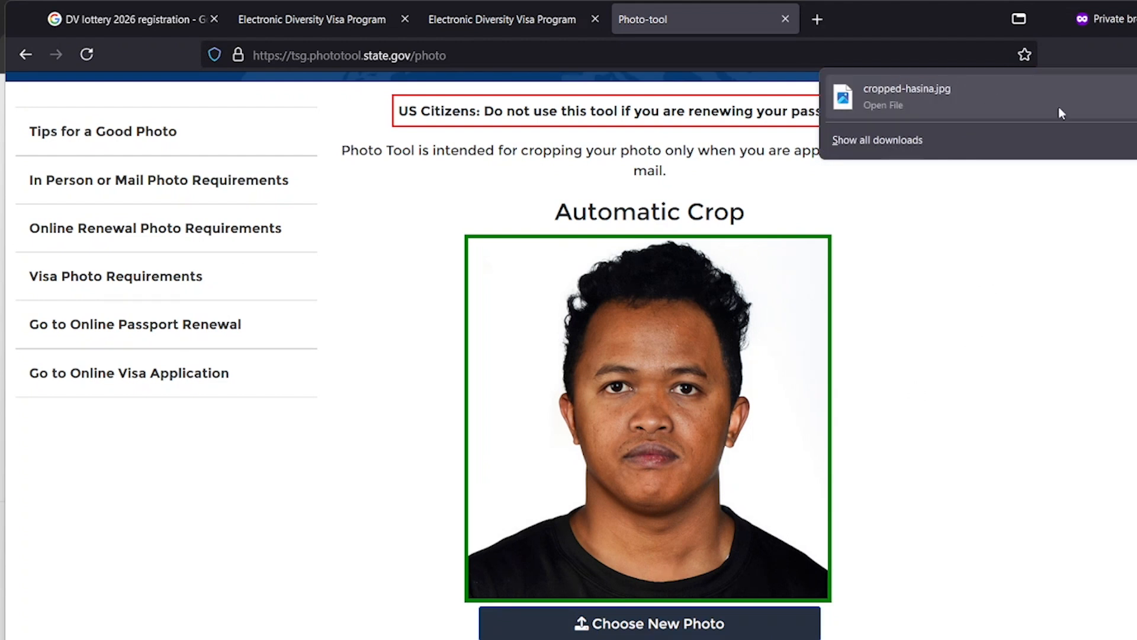
left_click(786, 20)
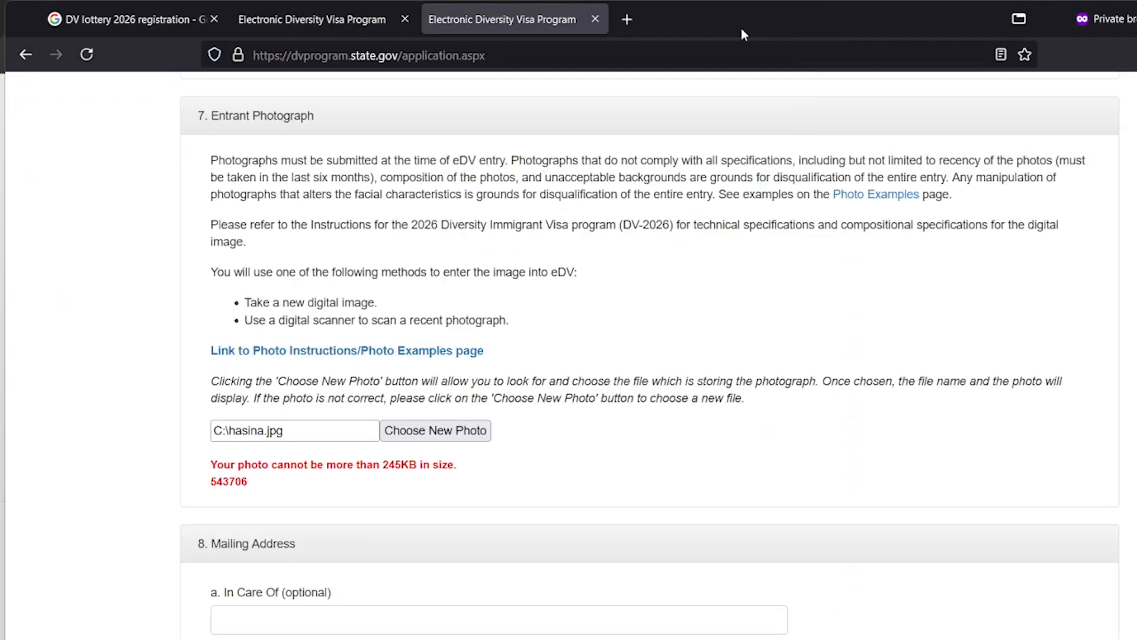
Upload the cropped portrait from Downloads as the entry photo
left_click(465, 432)
scroll(394, 249, "down", 8)
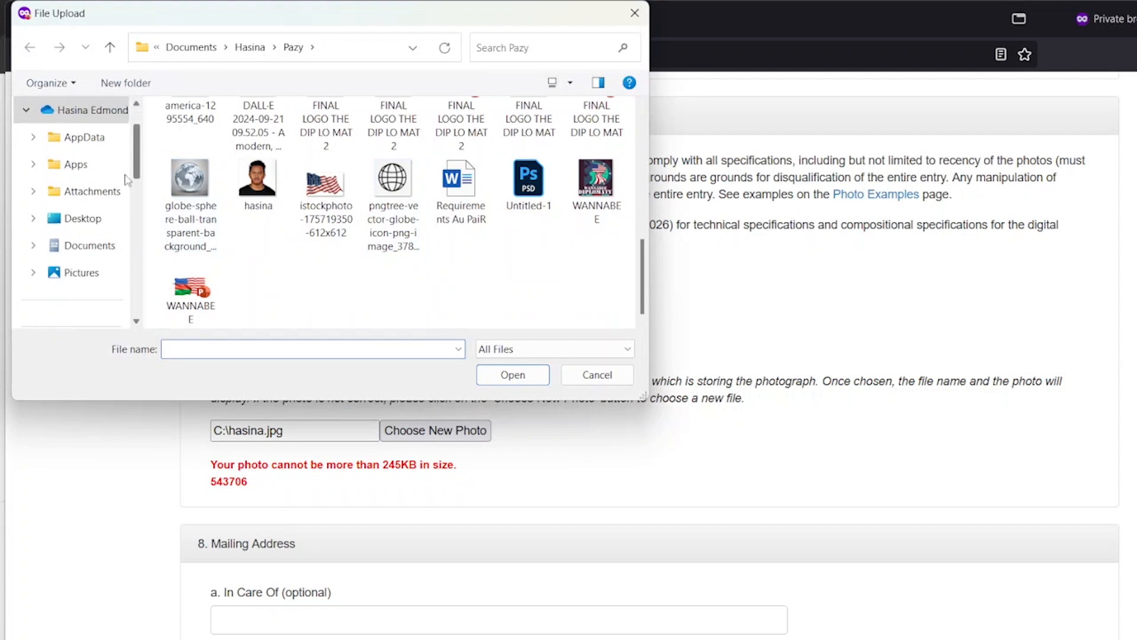
scroll(121, 204, "down", 3)
left_click(82, 245)
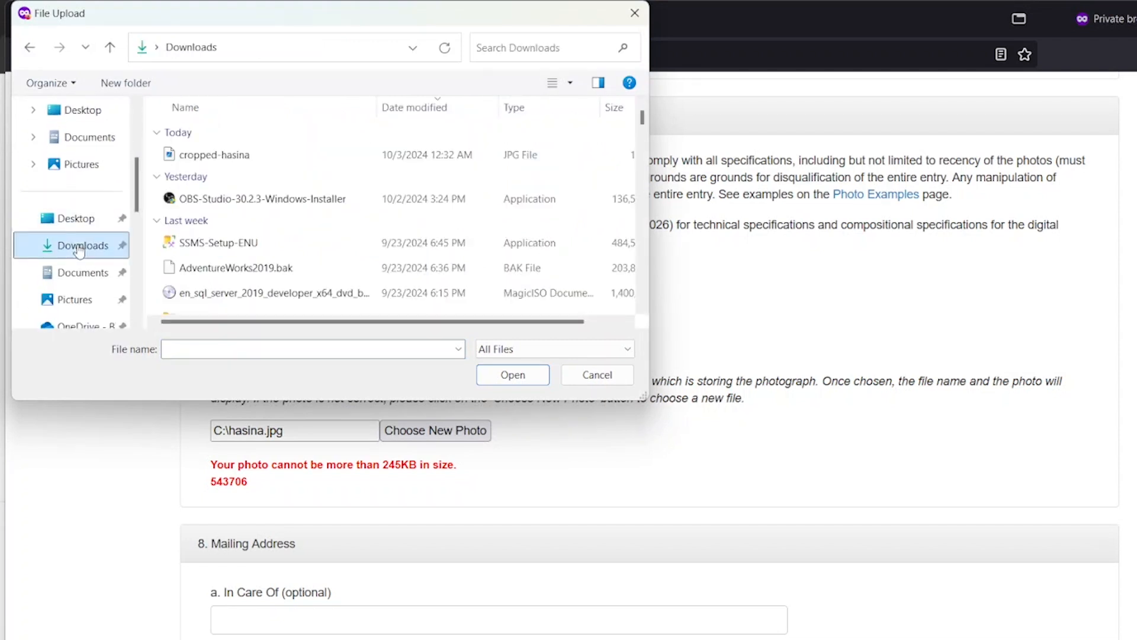
left_click(233, 155)
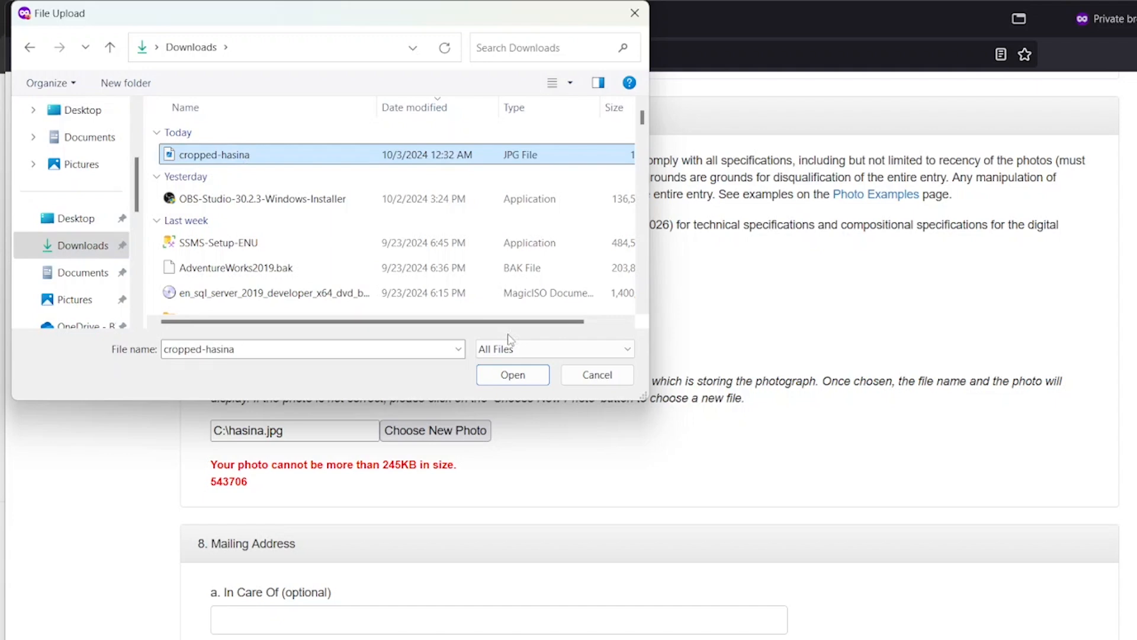
left_click(529, 377)
Continue to the review page and scroll down to Number of Children: 0
scroll(385, 466, "down", 10)
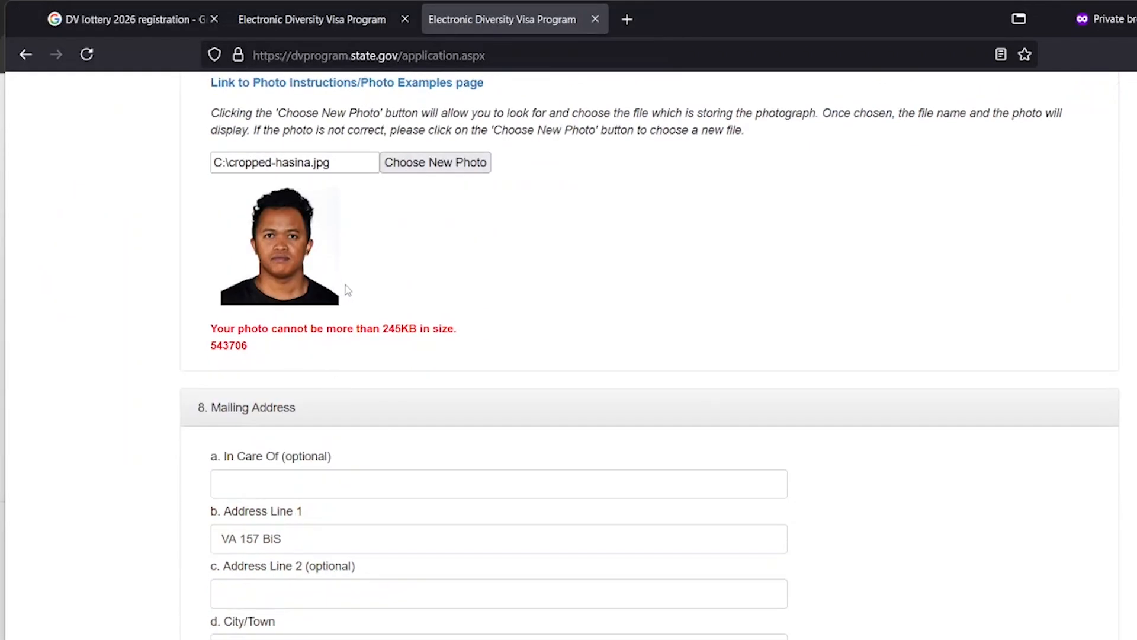
scroll(387, 319, "down", 15)
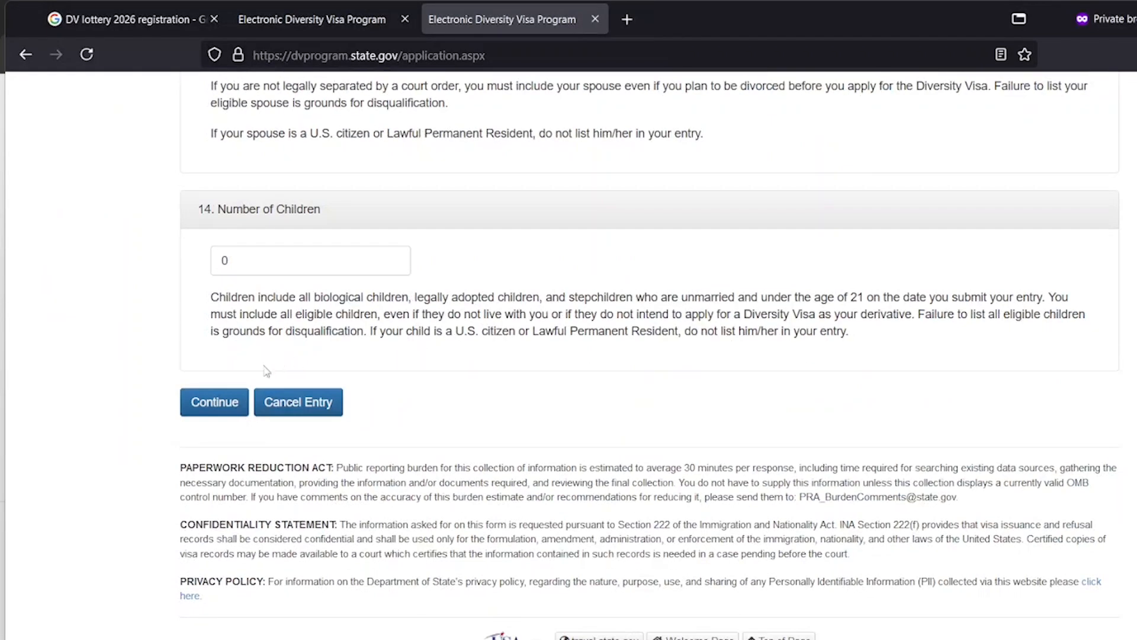
left_click(235, 398)
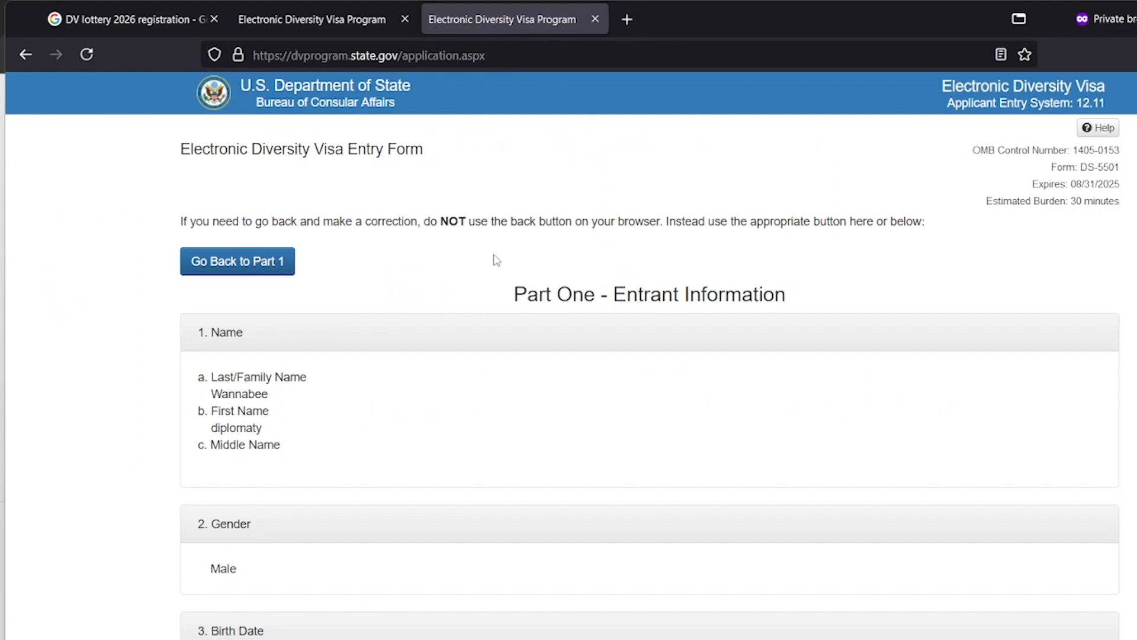
scroll(495, 261, "down", 9)
scroll(500, 261, "down", 20)
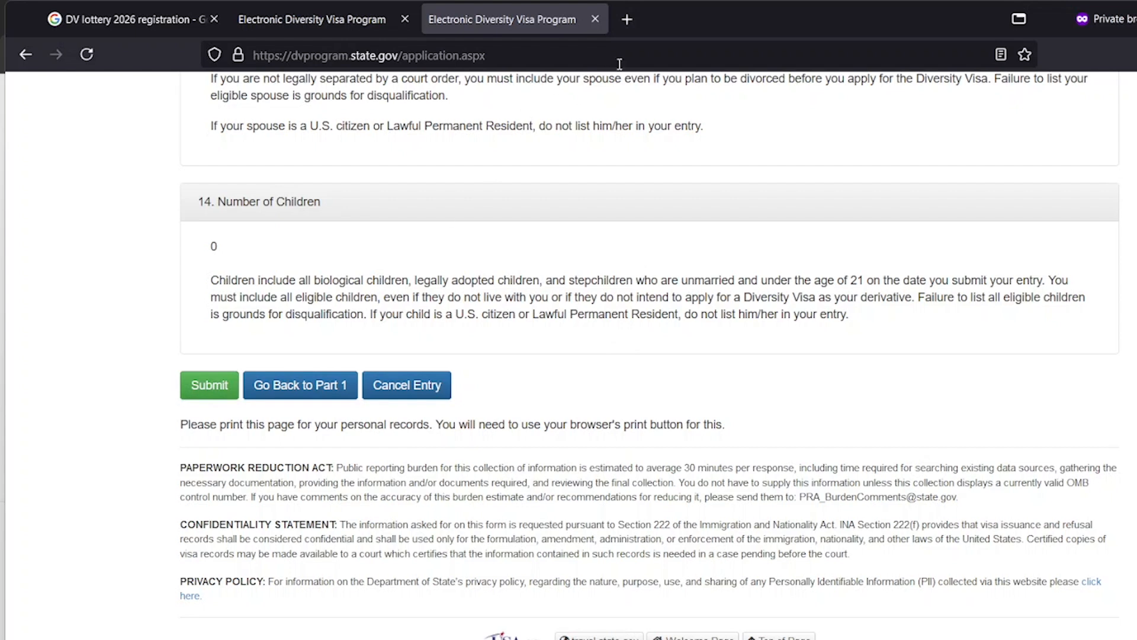
Search Google Images for 'dv lottery 2025 confirmation number' and preview the Mwakilishi confirmation example
left_click(627, 33)
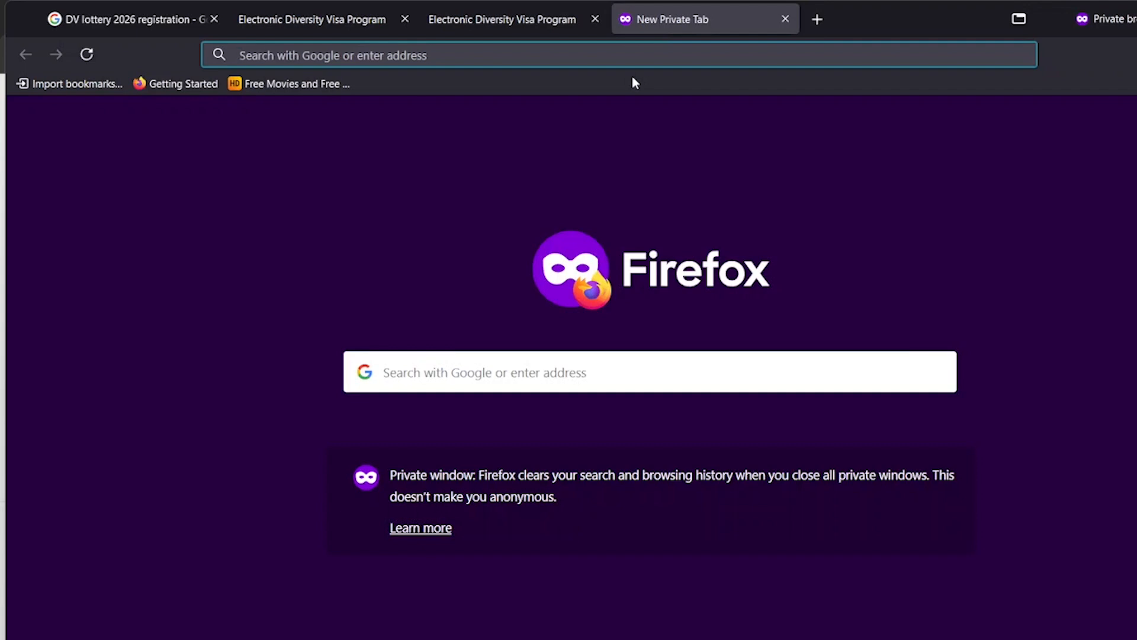
type("d")
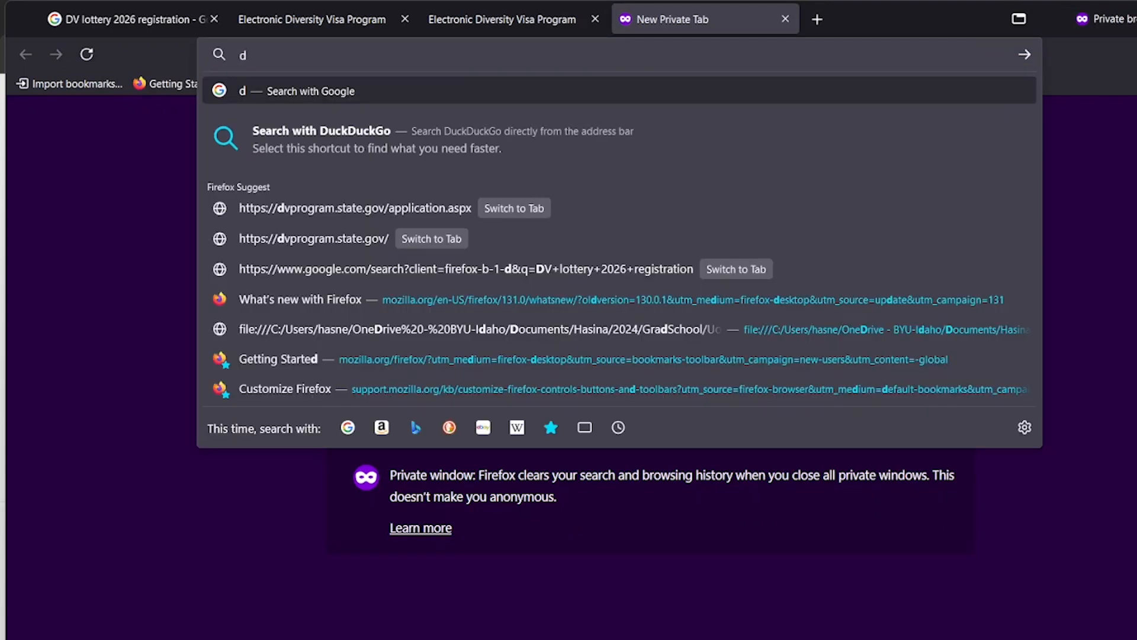
type("v lo")
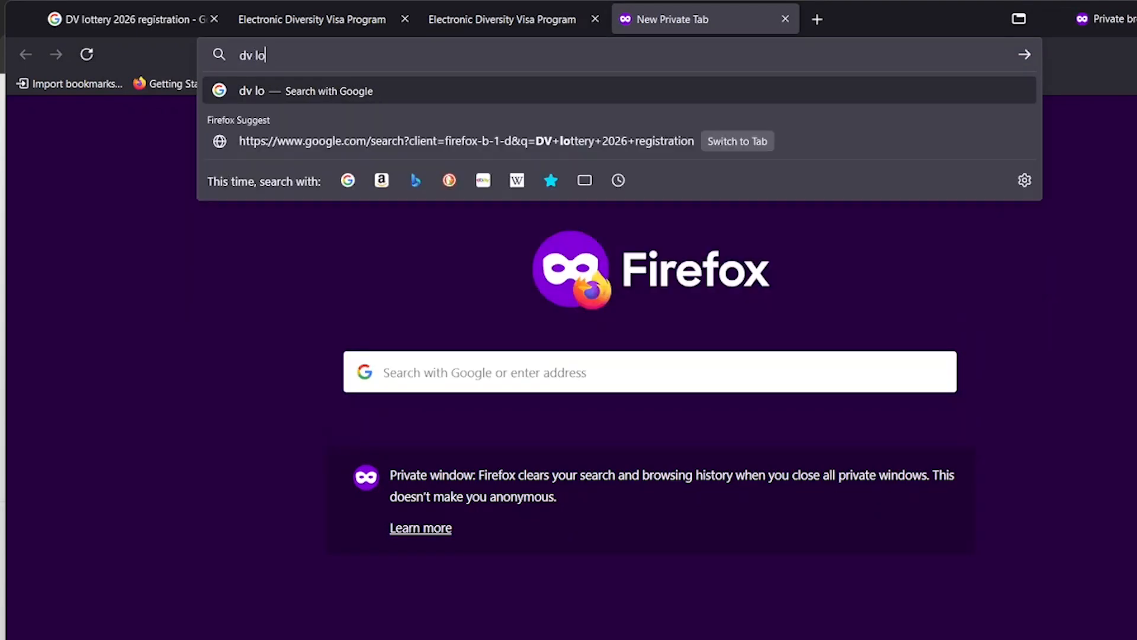
type("ttery")
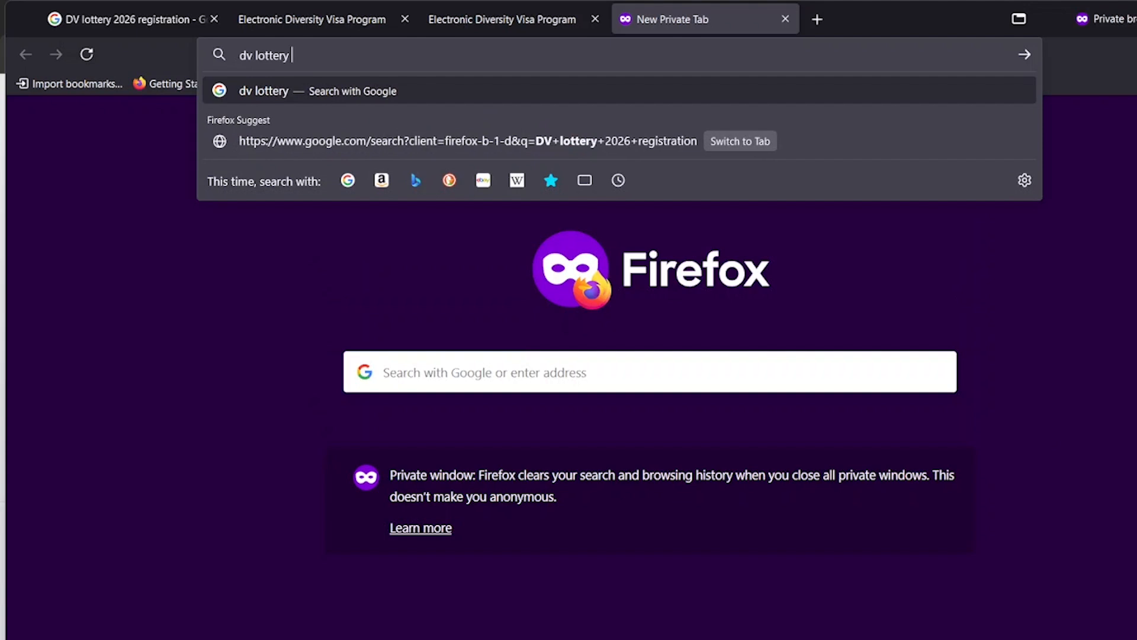
type(" 205")
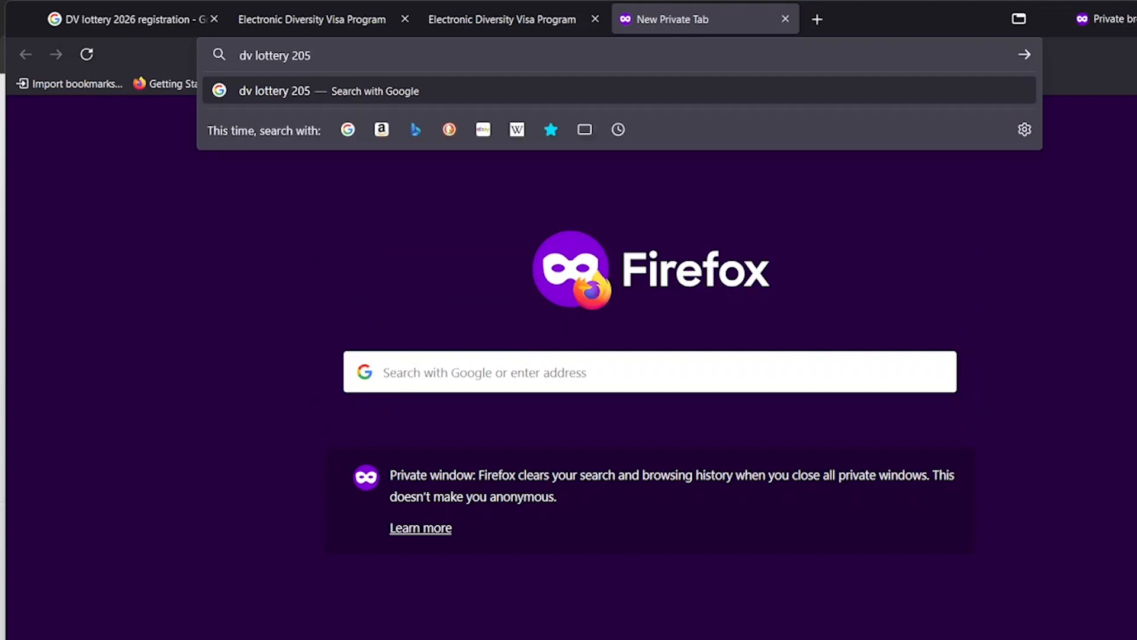
key("BackSpace")
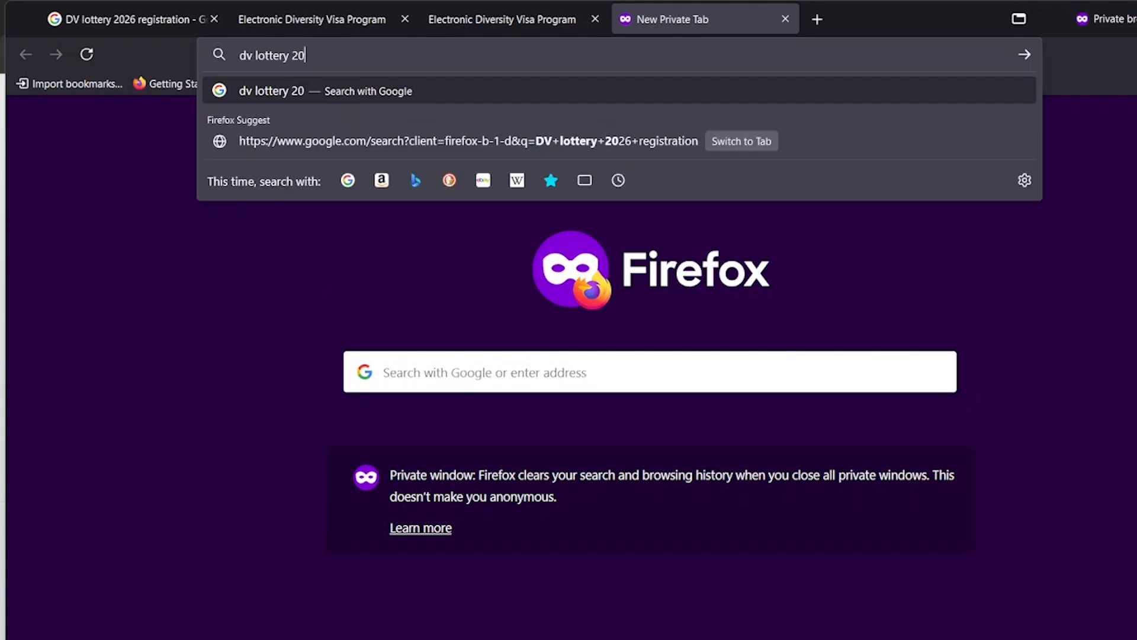
type("25 confirmation")
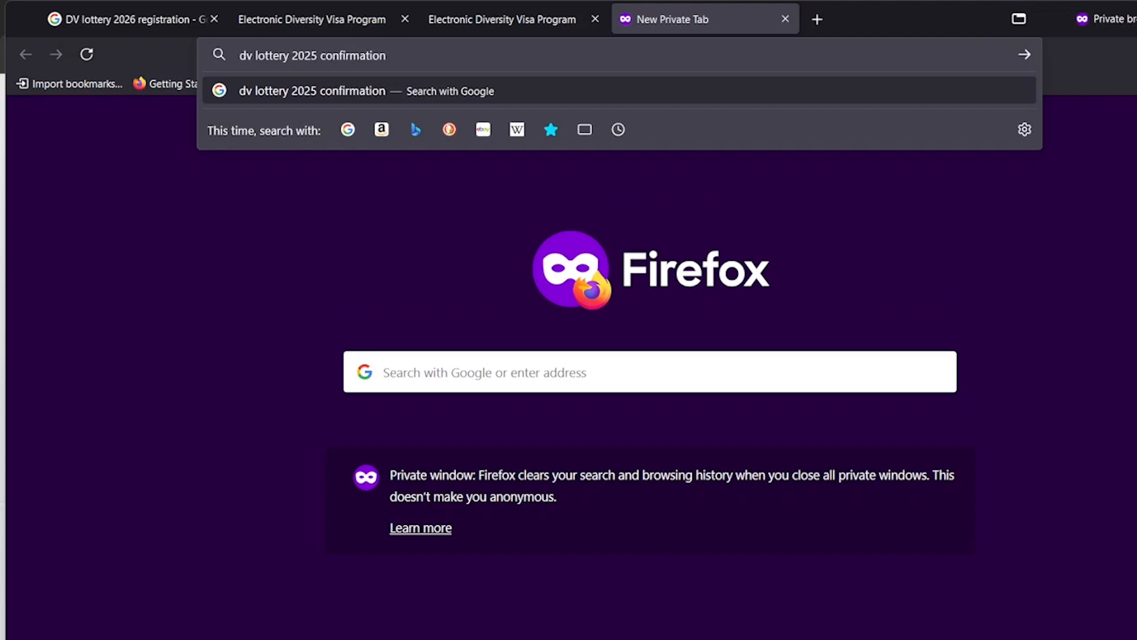
type(" number")
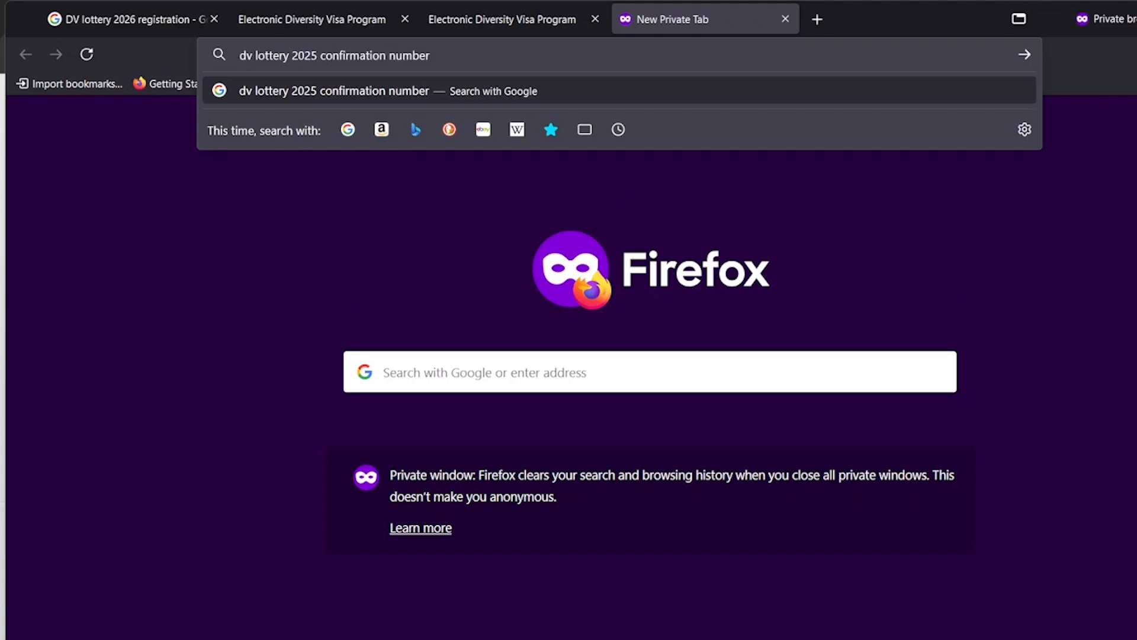
key("Return")
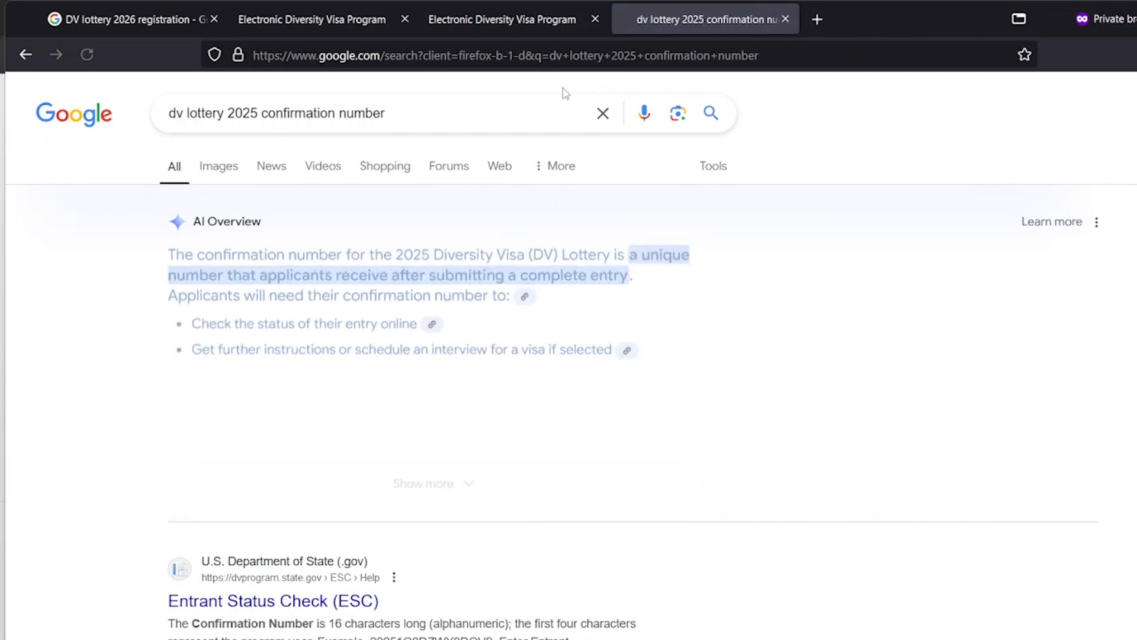
left_click(237, 166)
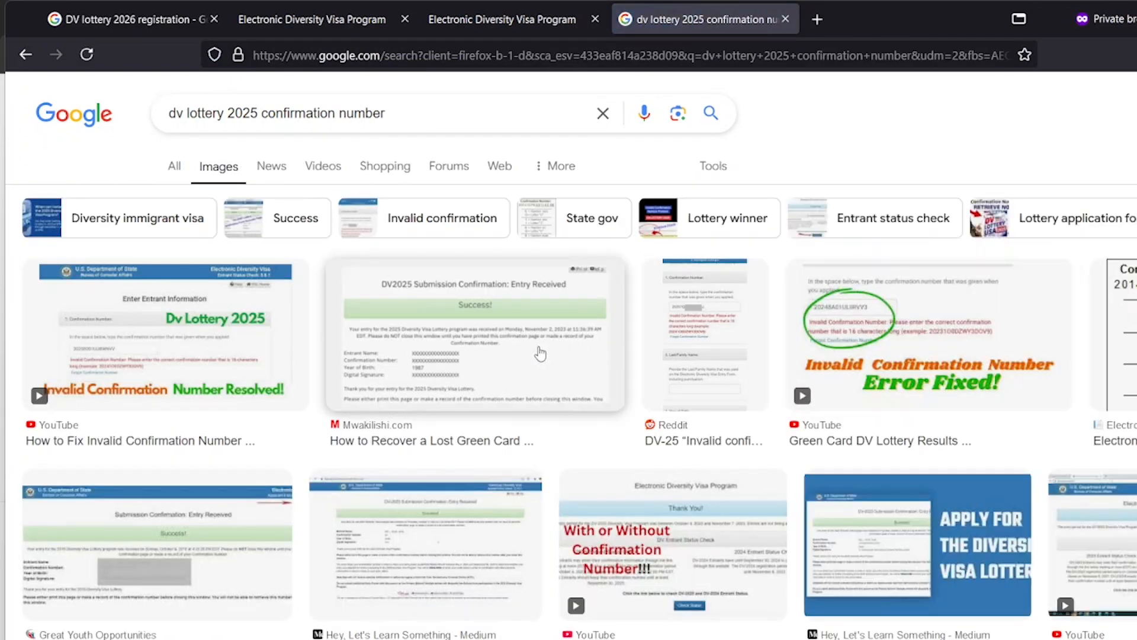
left_click(508, 361)
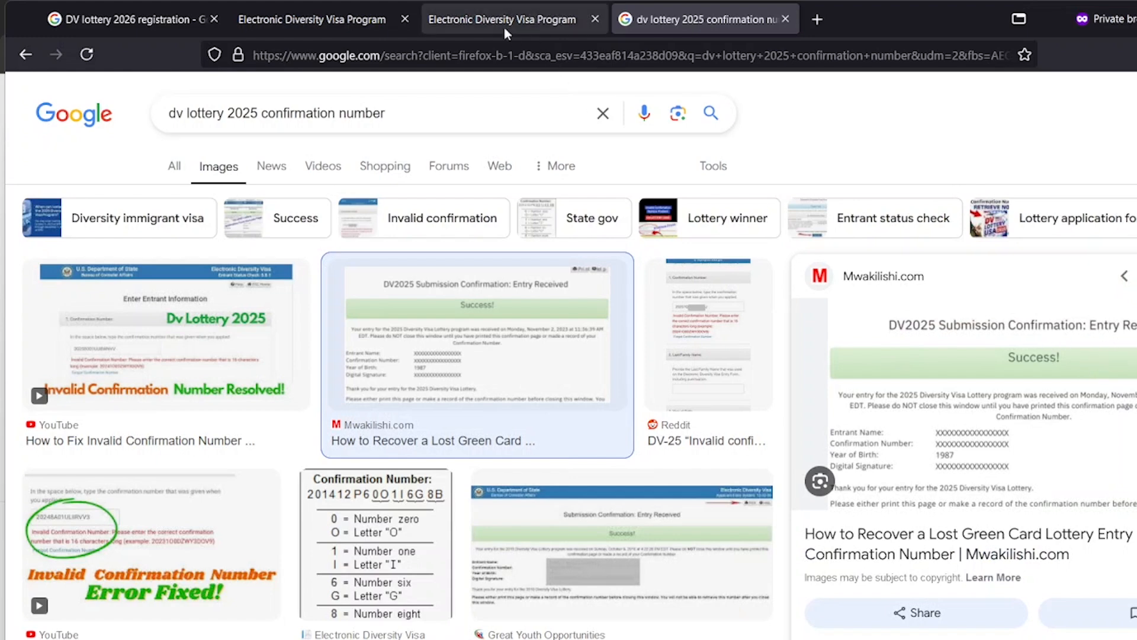
Compare the sample confirmation image with the DV entry review tab, finishing on the review page
left_click(468, 18)
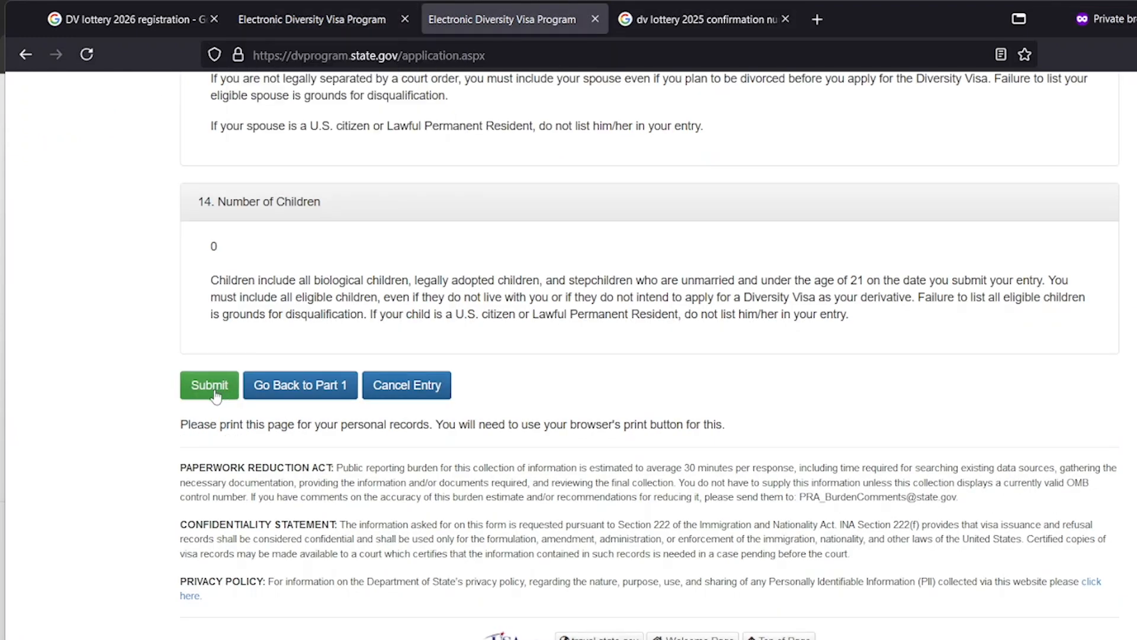
left_click(672, 21)
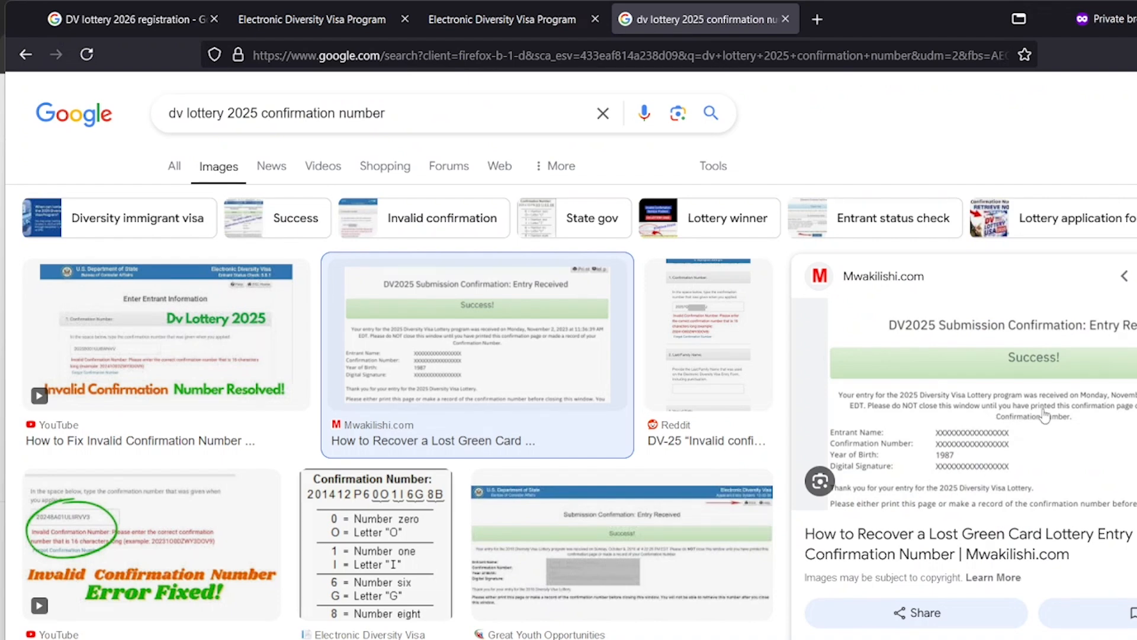
left_click(473, 20)
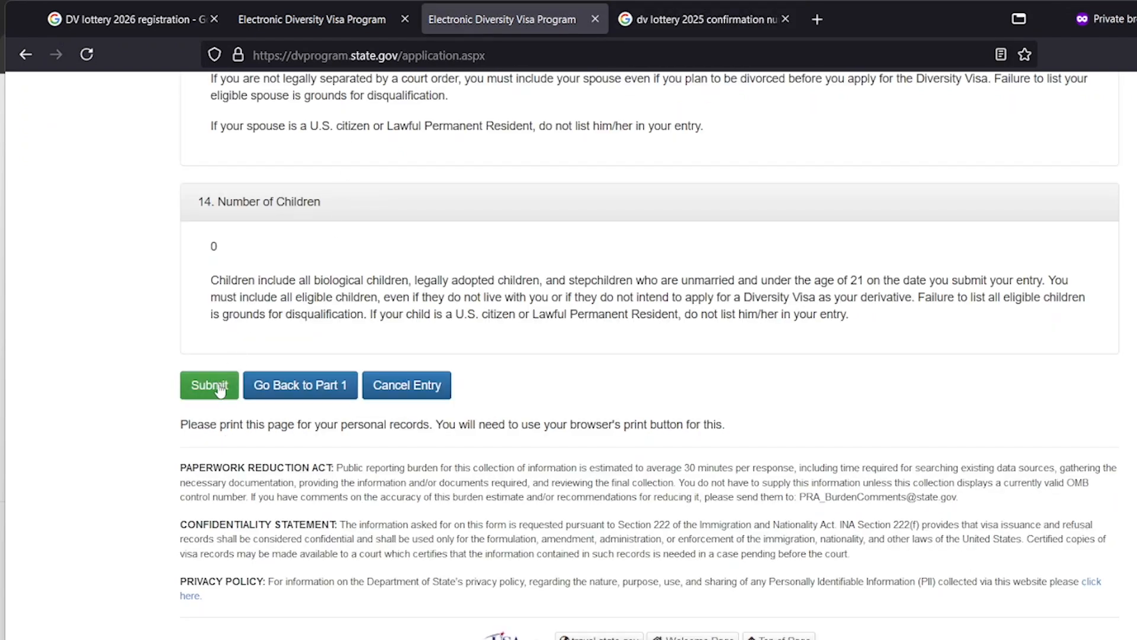
left_click(716, 23)
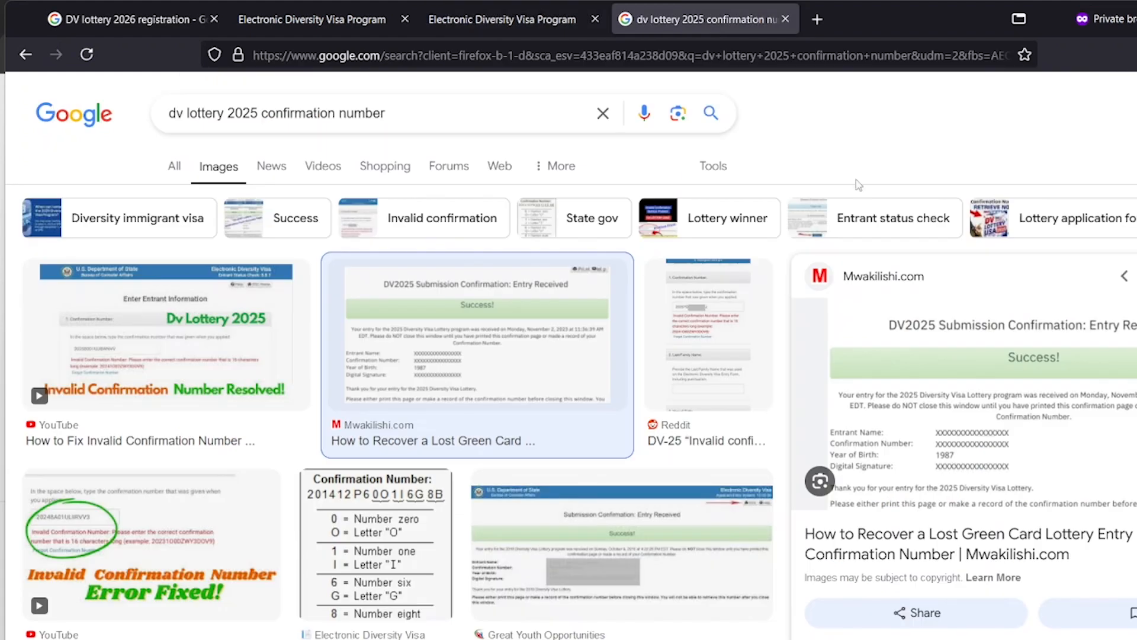
left_click(544, 30)
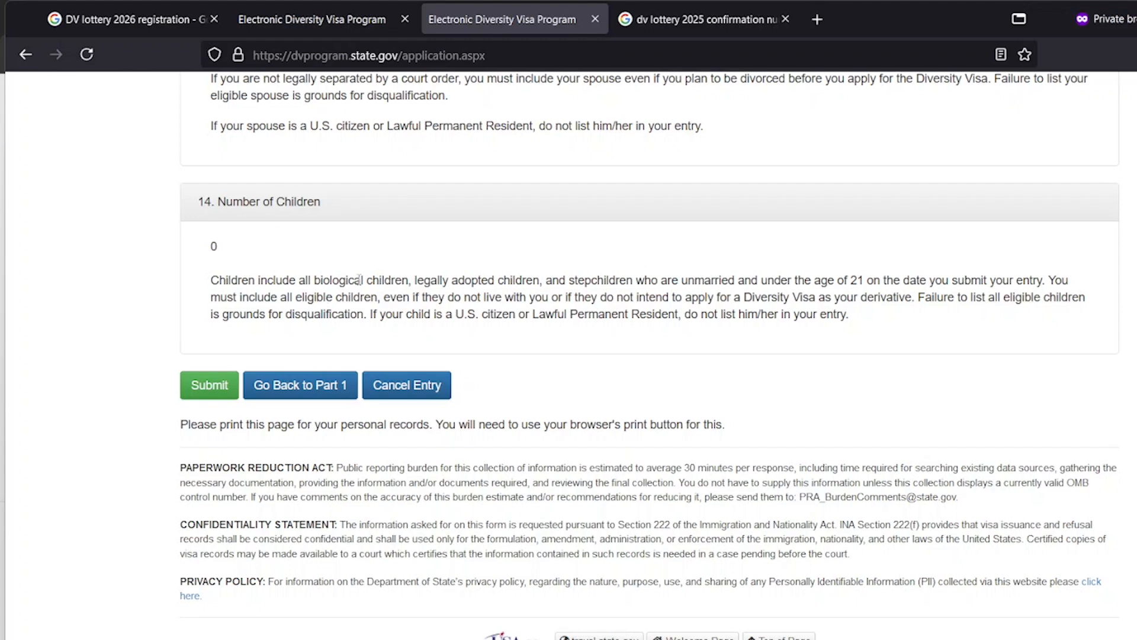
Back in Part One, choose married to a non-citizen, set Number of Children to 1, and continue
left_click(318, 386)
scroll(366, 333, "down", 20)
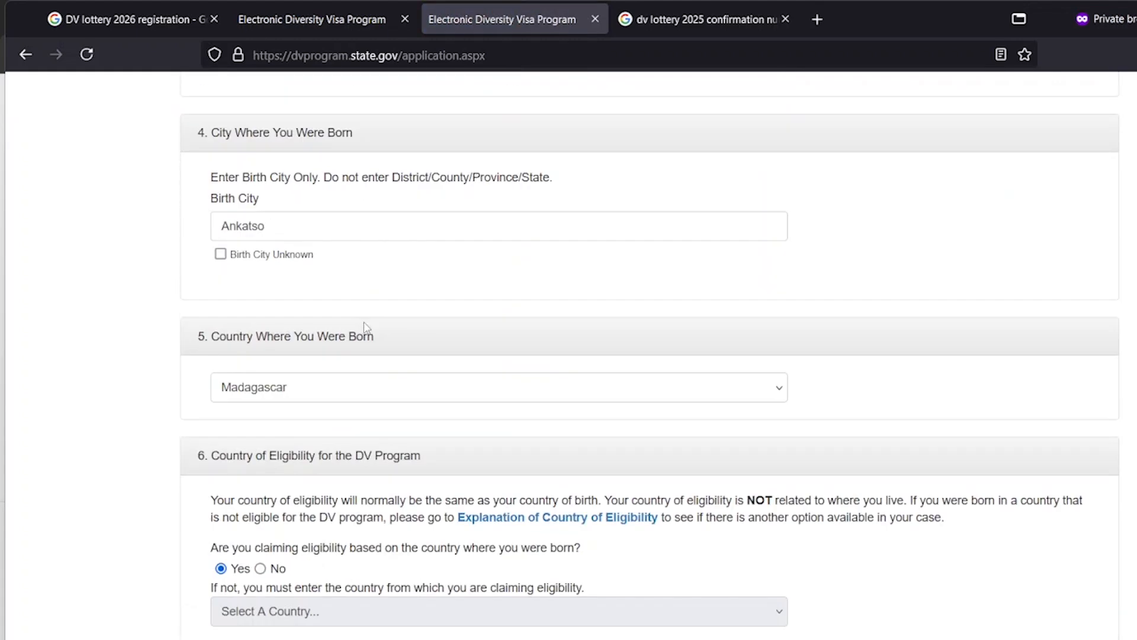
scroll(367, 323, "down", 20)
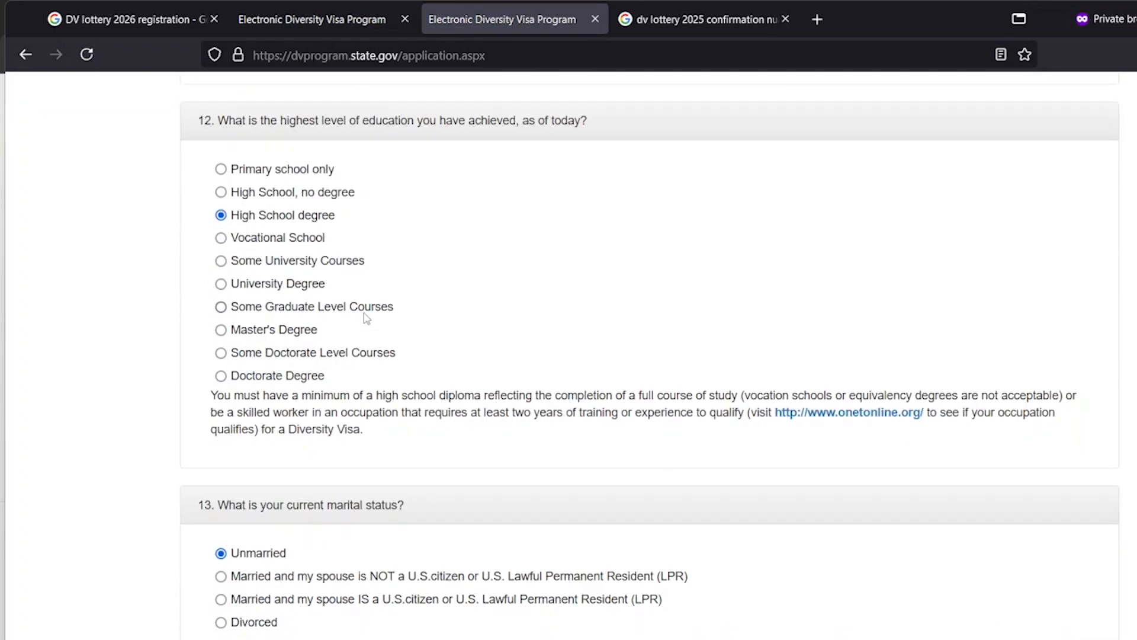
scroll(373, 305, "down", 1)
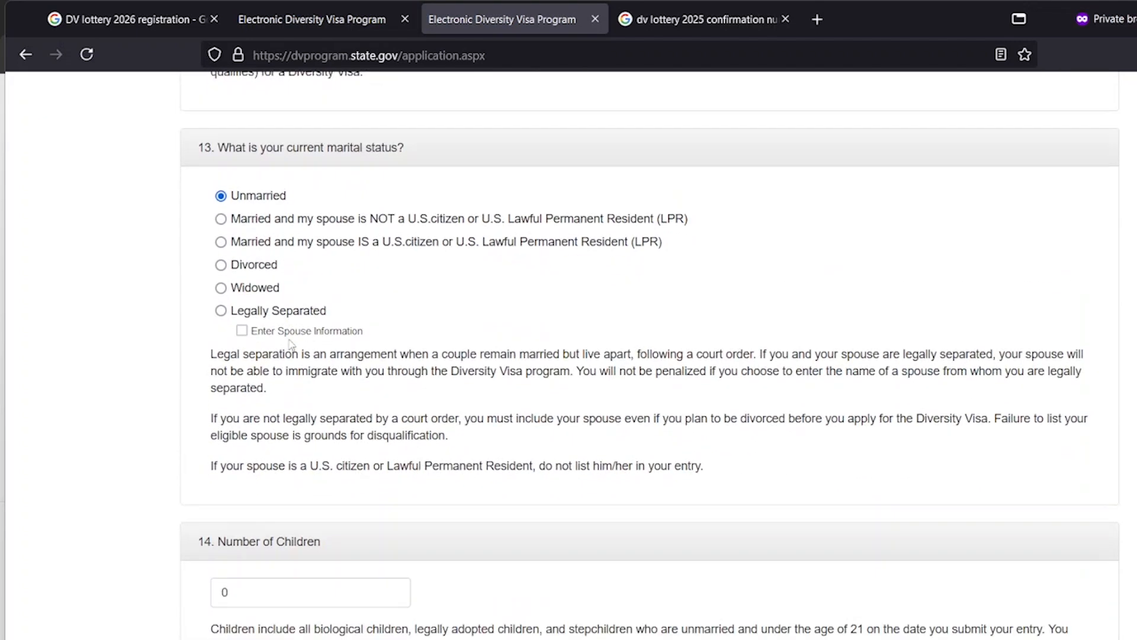
left_click(221, 216)
scroll(287, 243, "down", 7)
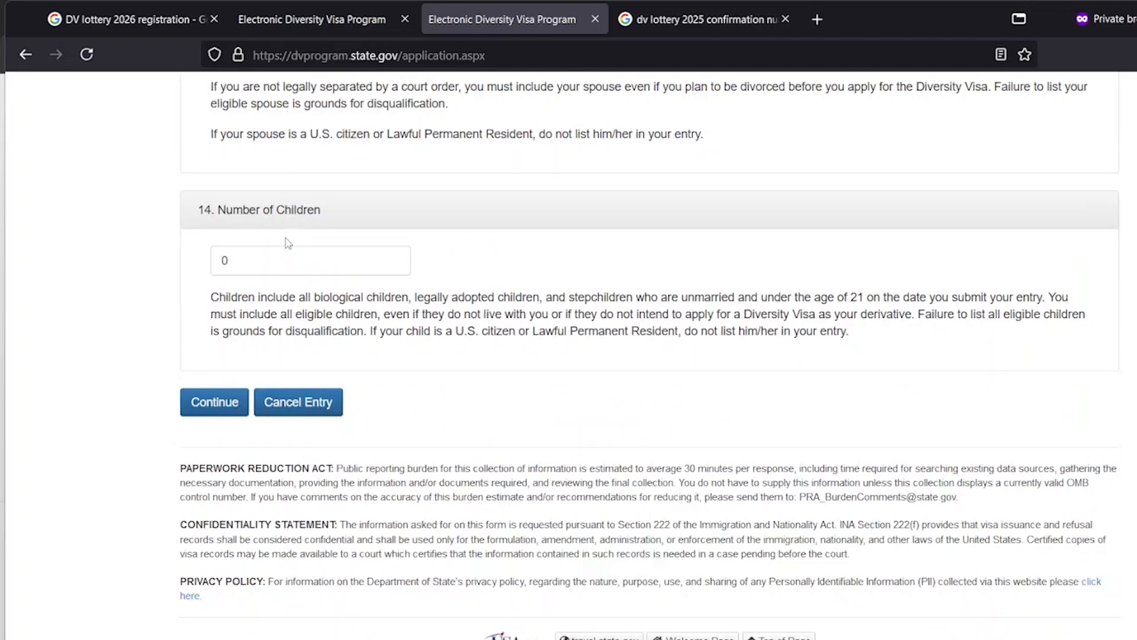
left_click(263, 262)
key("BackSpace")
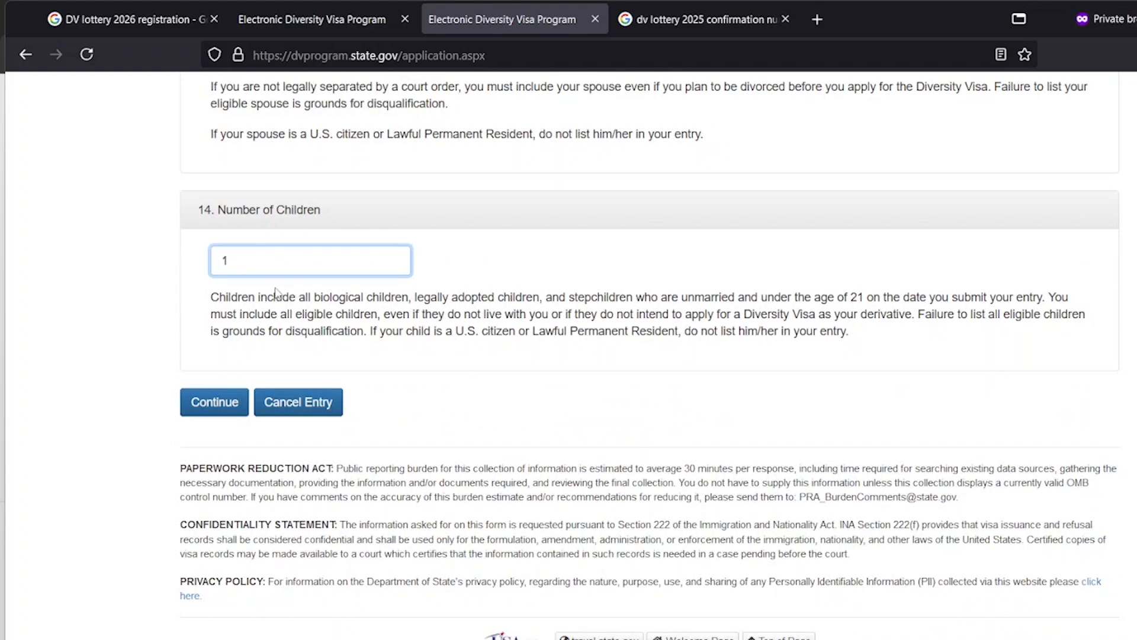
left_click(212, 401)
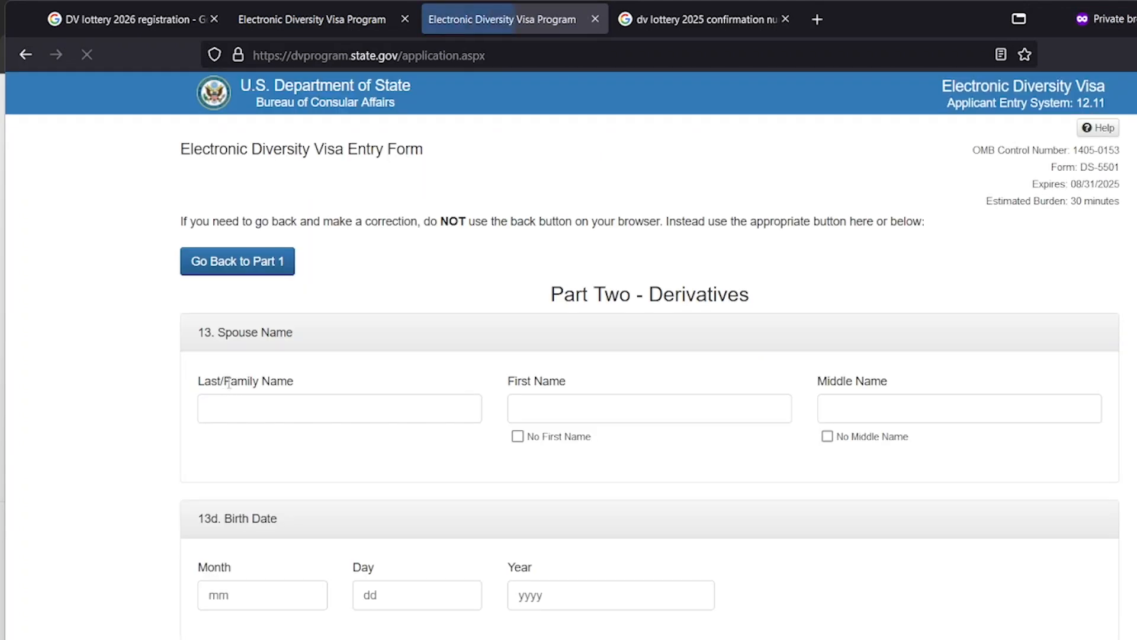
Fill in the spouse's last and first names, moving on to the middle name field
scroll(292, 324, "down", 3)
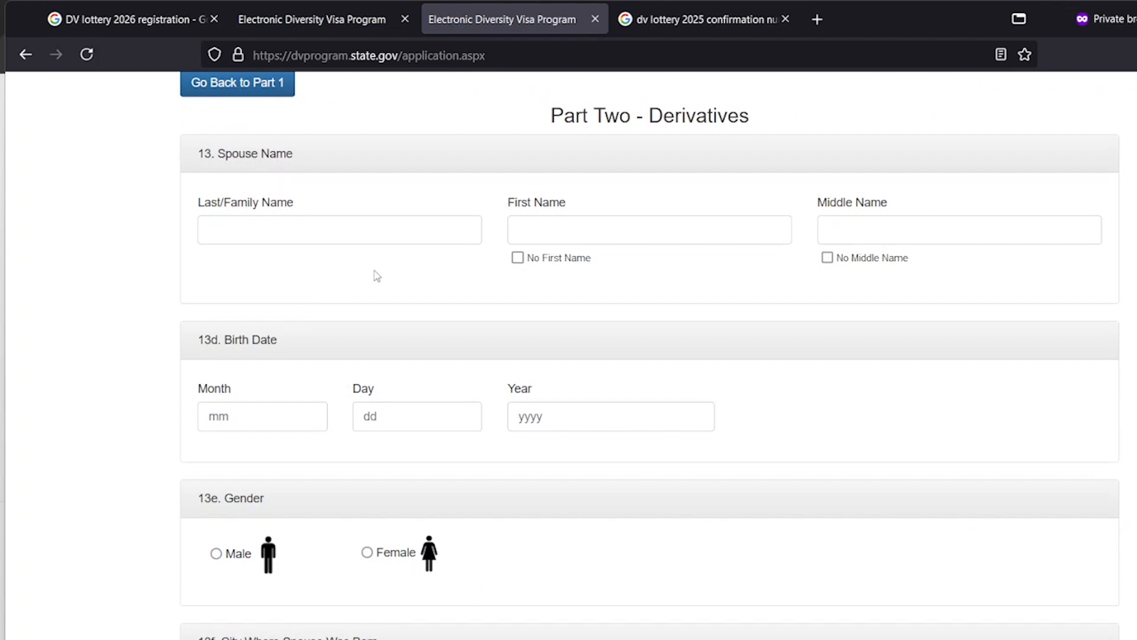
scroll(375, 275, "down", 4)
scroll(372, 278, "down", 3)
scroll(313, 261, "up", 10)
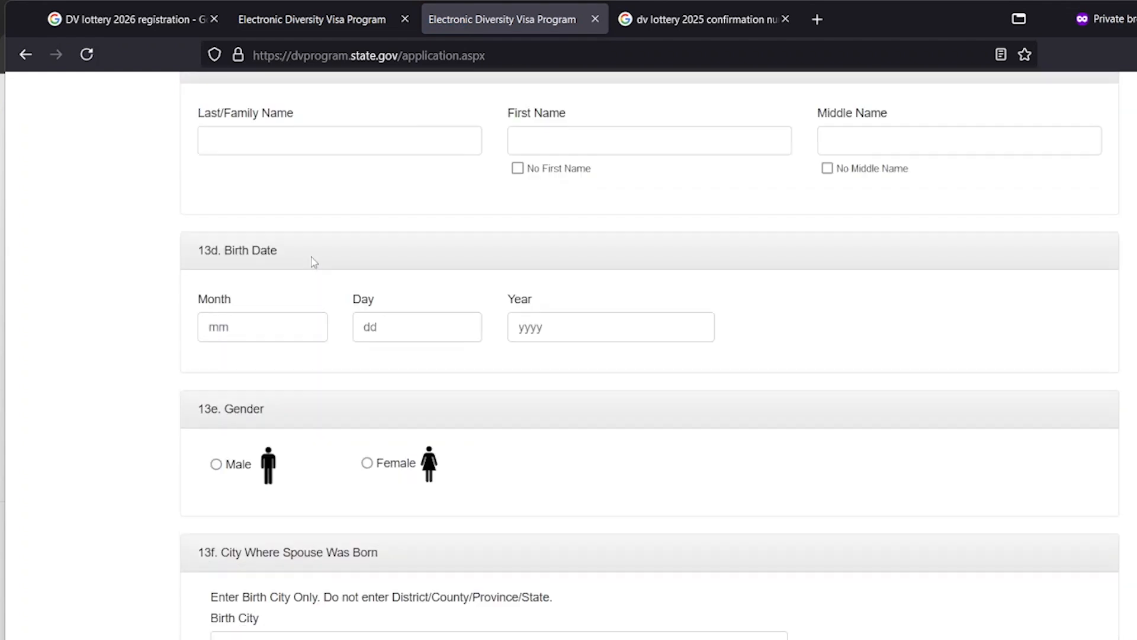
scroll(314, 262, "down", 2)
left_click(342, 318)
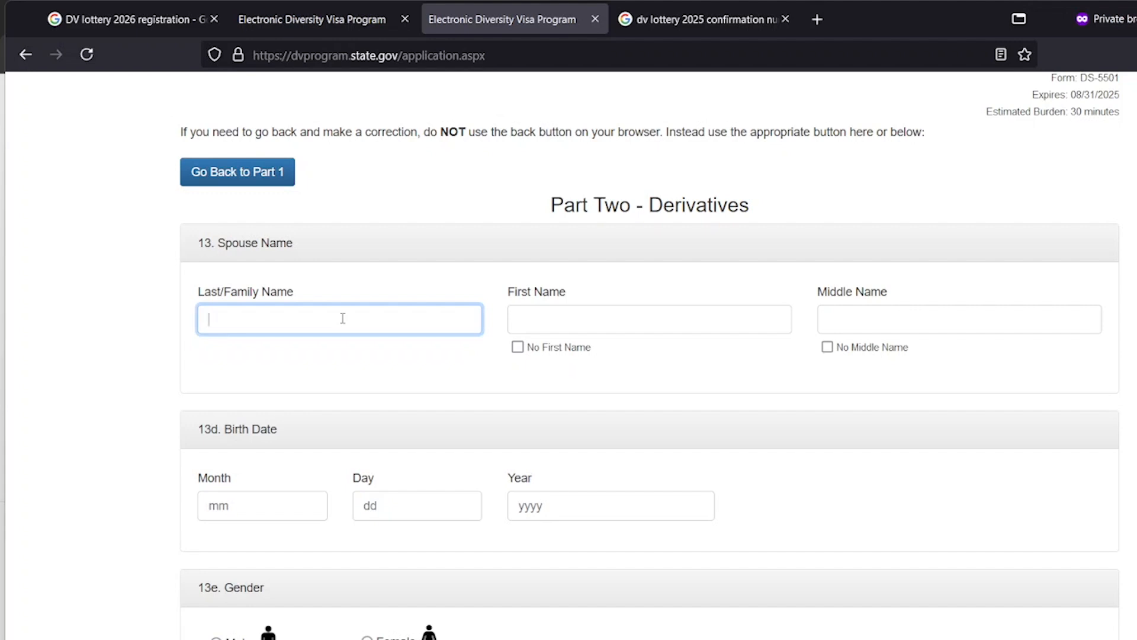
type("gasy")
key("BackSpace")
key("BackSpace")
key("BackSpace")
key("BackSpace")
type("malagasy")
key("Tab")
type("m")
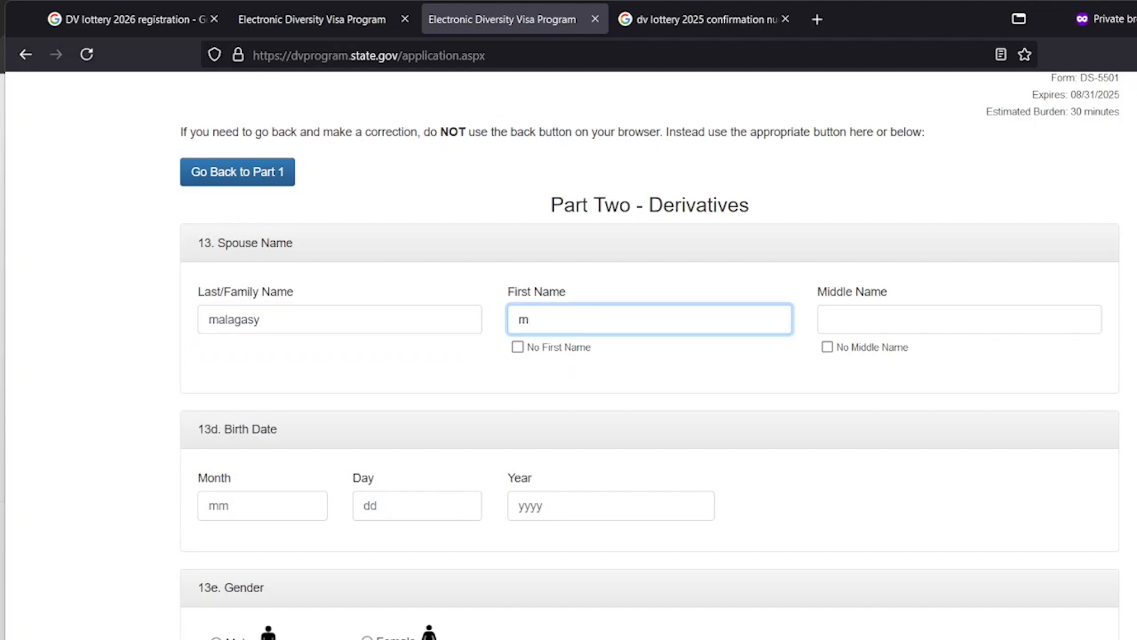
type("ahay")
key("Tab")
key("Tab")
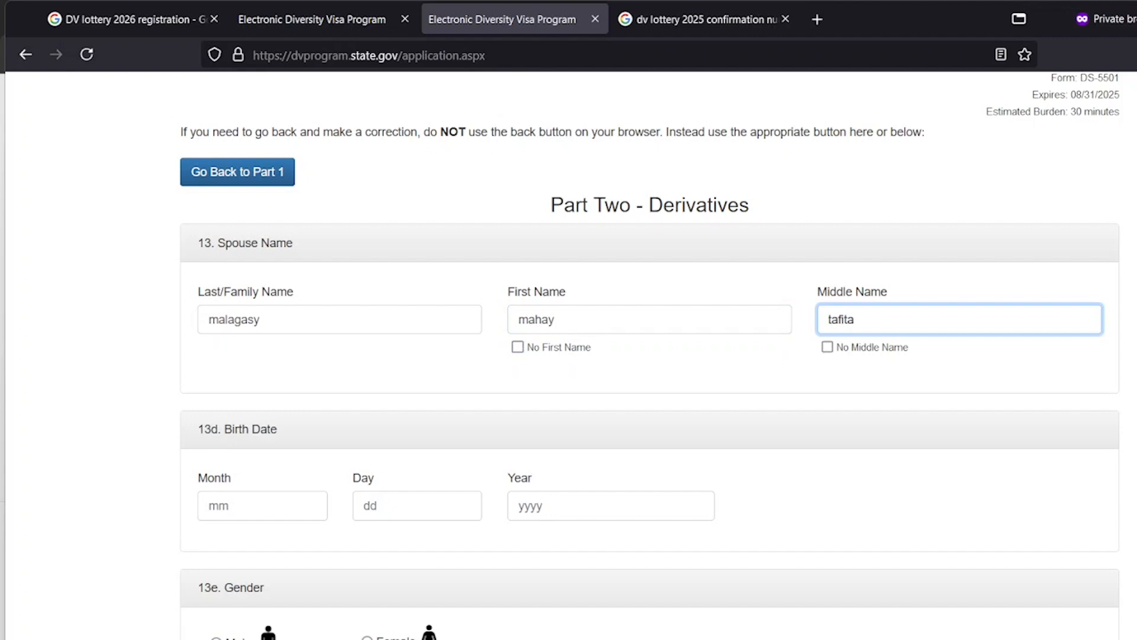
left_click(281, 504)
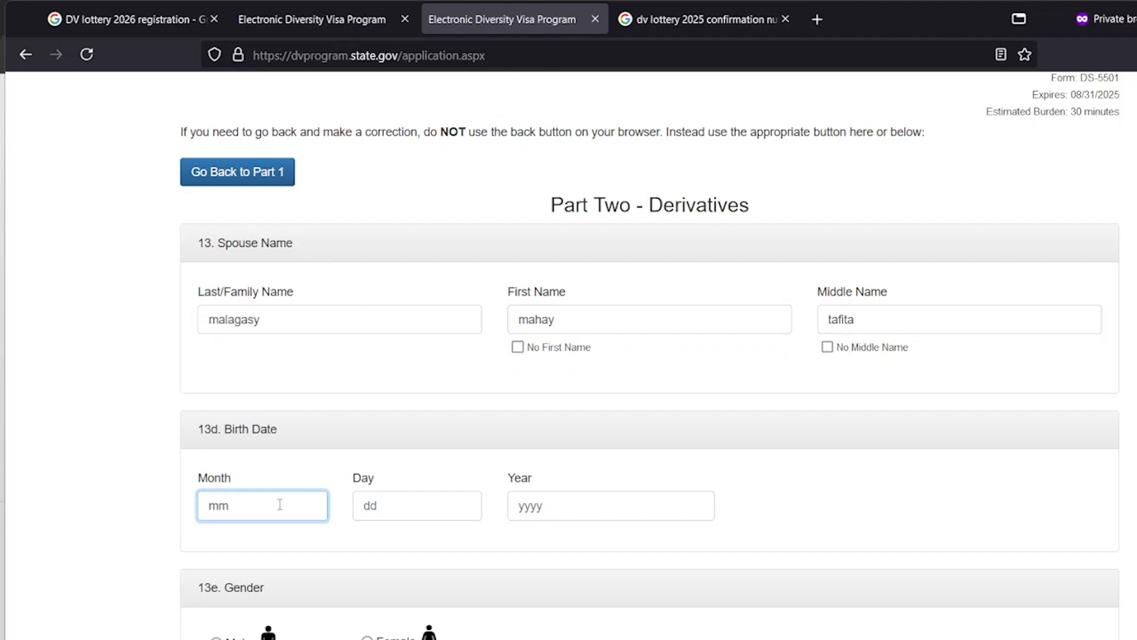
type("06")
key("Tab")
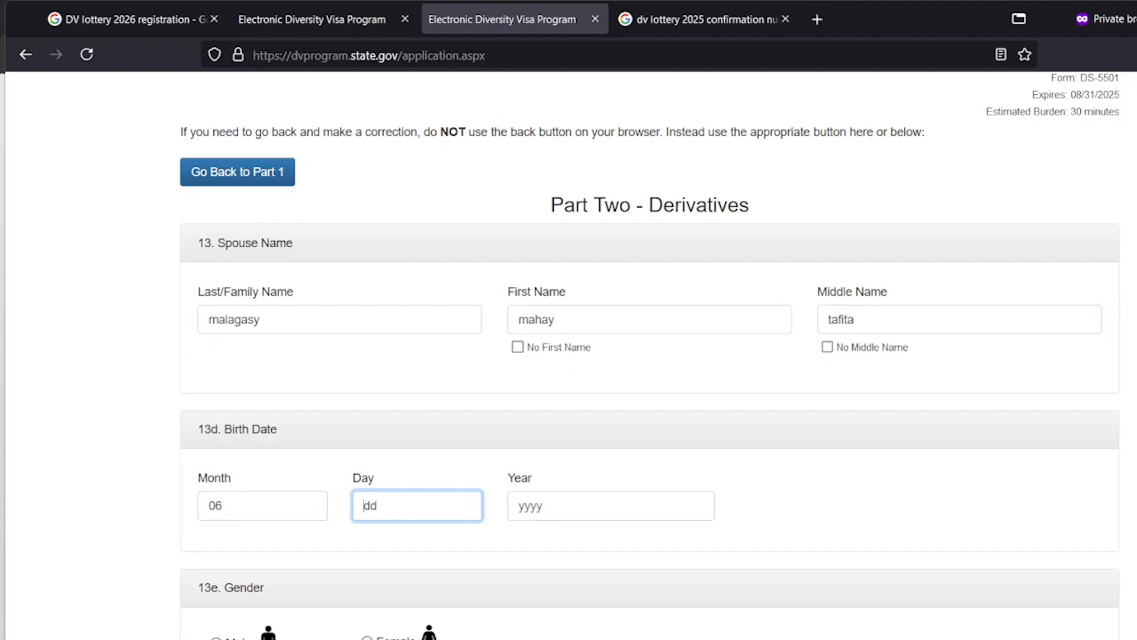
type("25")
key("Tab")
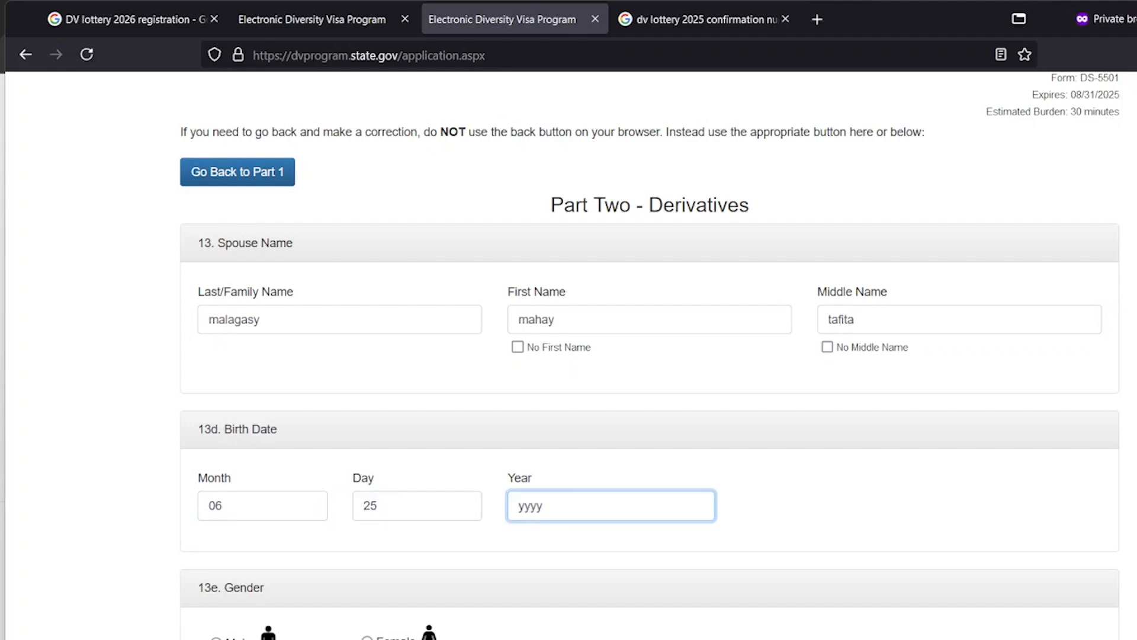
type("1992")
scroll(406, 482, "down", 6)
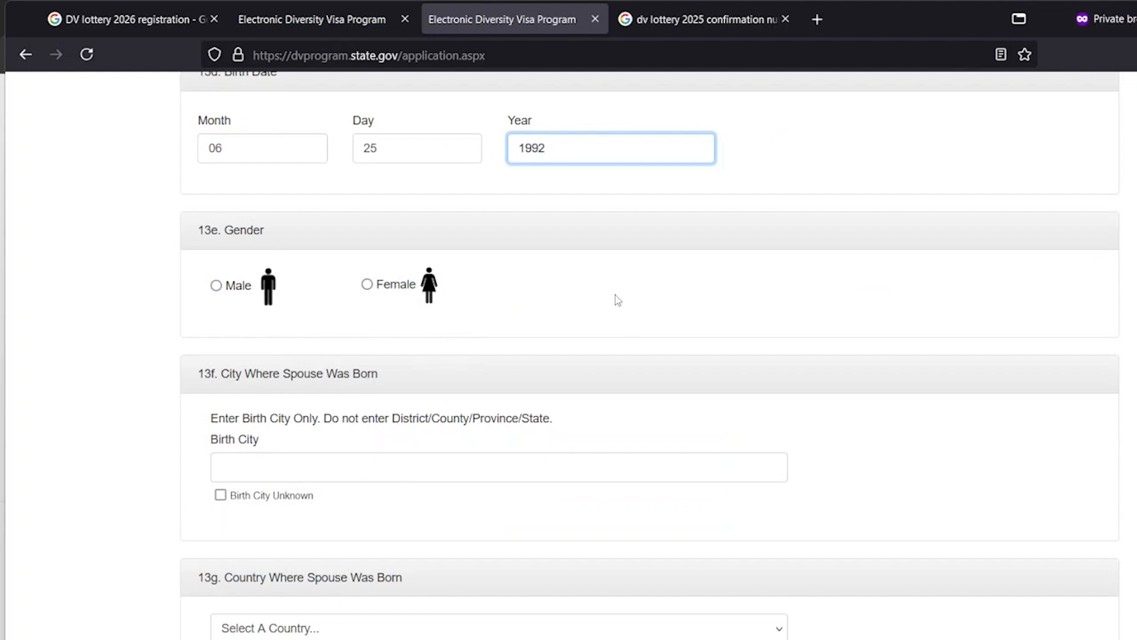
left_click(218, 286)
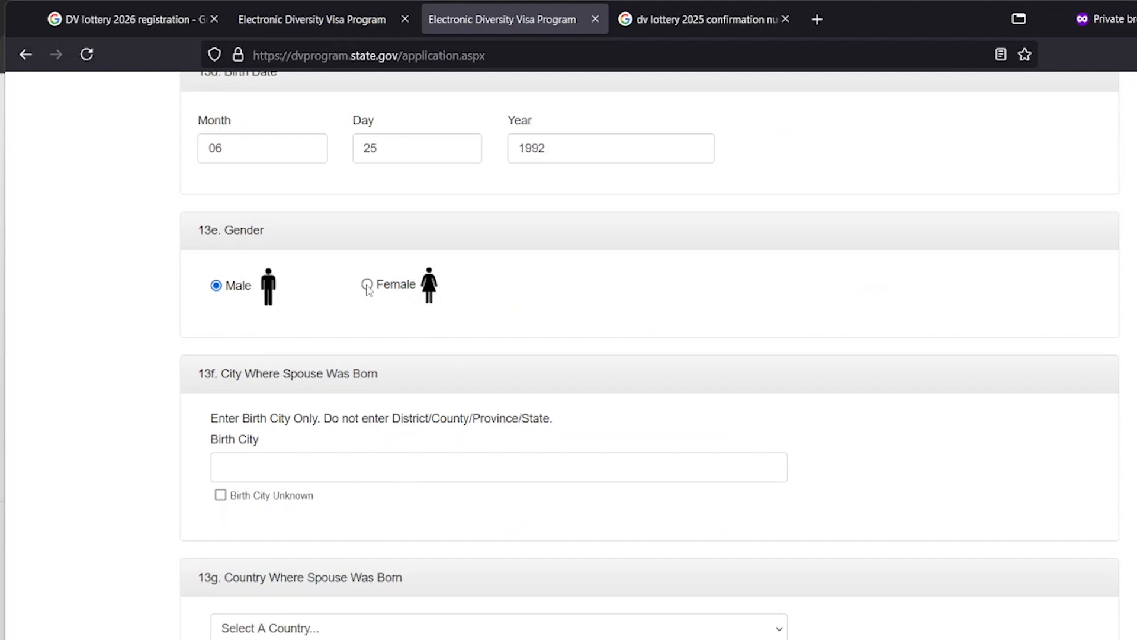
left_click(367, 285)
scroll(385, 278, "up", 8)
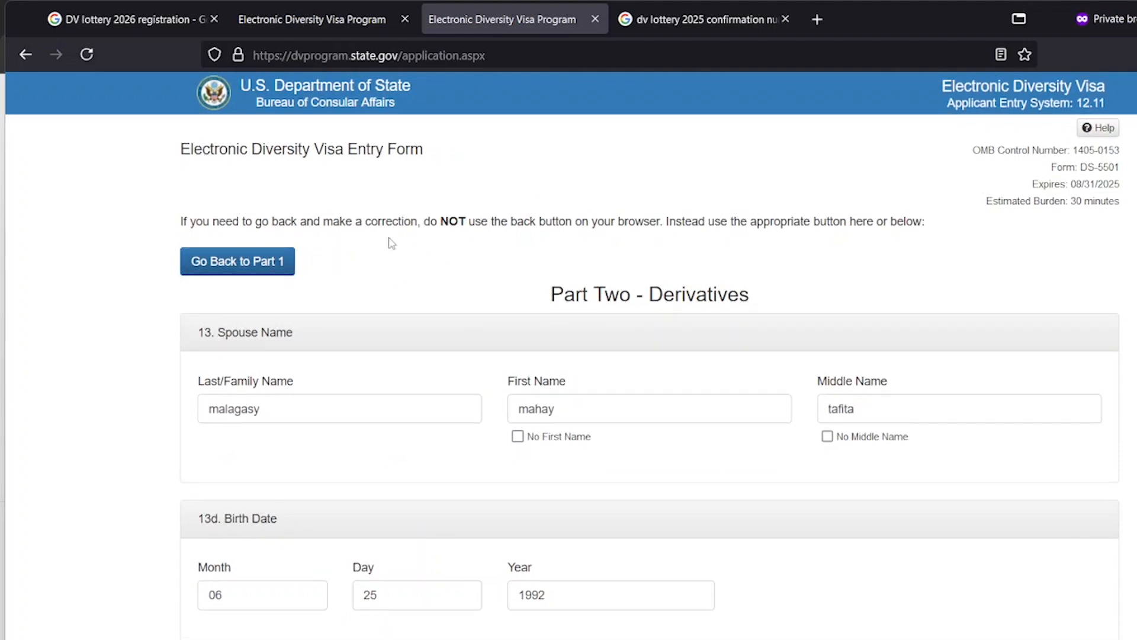
scroll(406, 251, "down", 15)
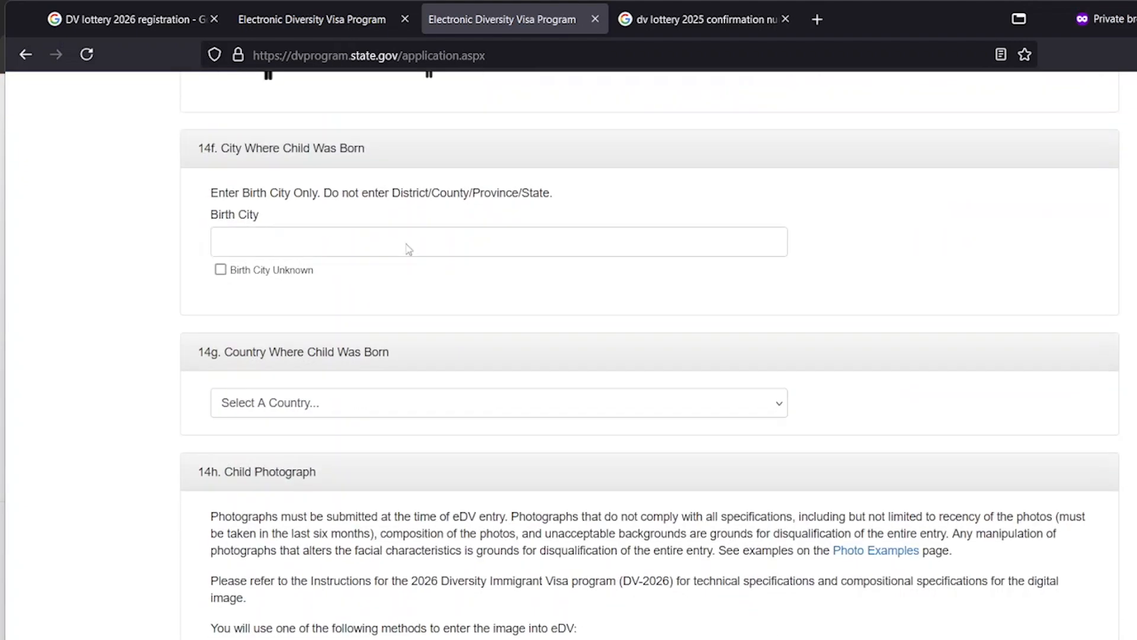
scroll(407, 246, "up", 5)
scroll(407, 243, "up", 12)
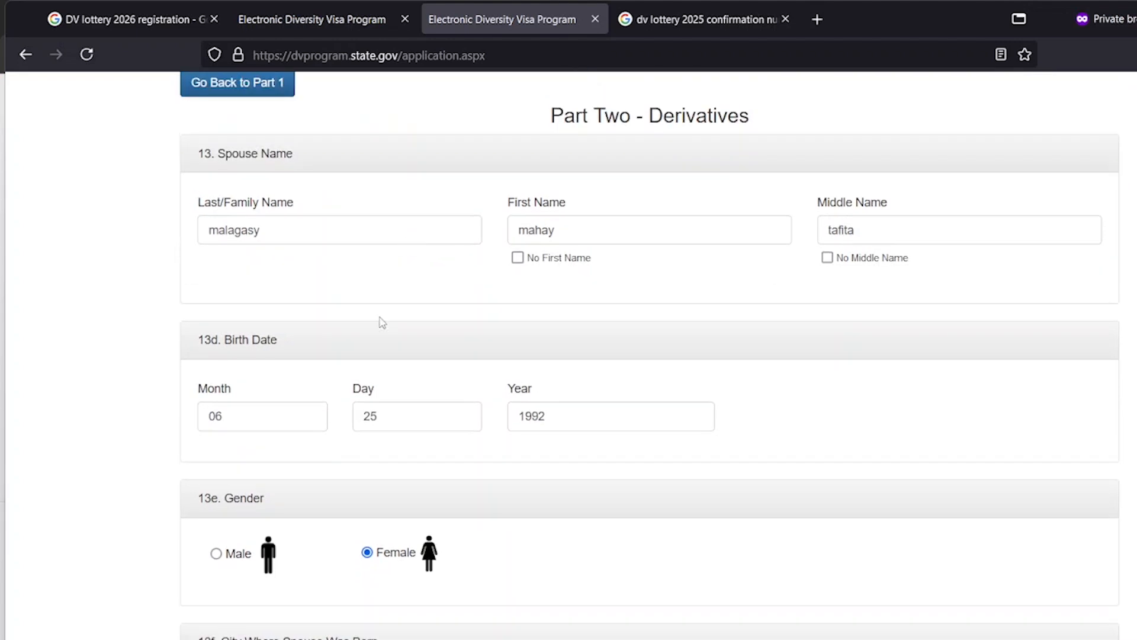
scroll(381, 322, "down", 4)
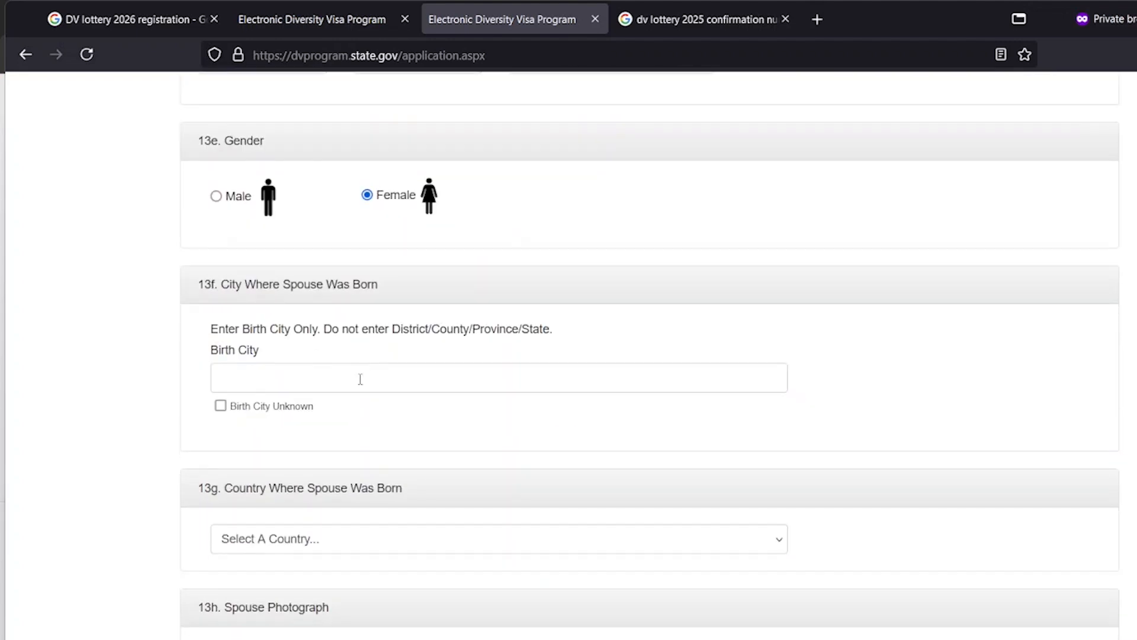
Set the spouse's birth city to Ambohidepona and birth country to Madagascar
left_click(295, 387)
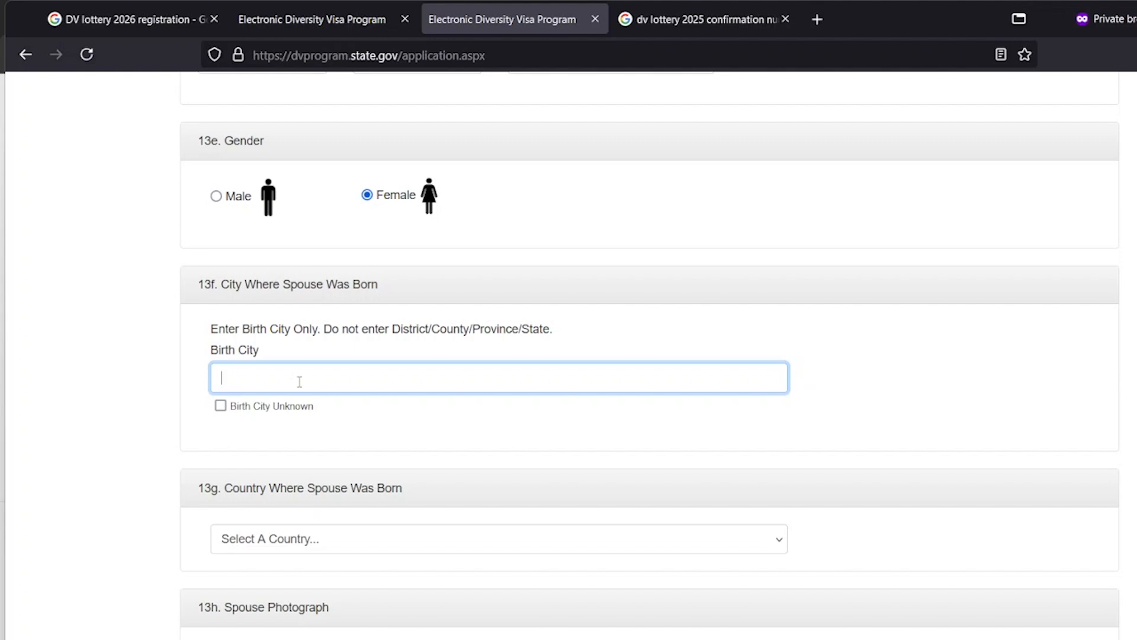
type("Ambohidepona")
scroll(429, 486, "down", 5)
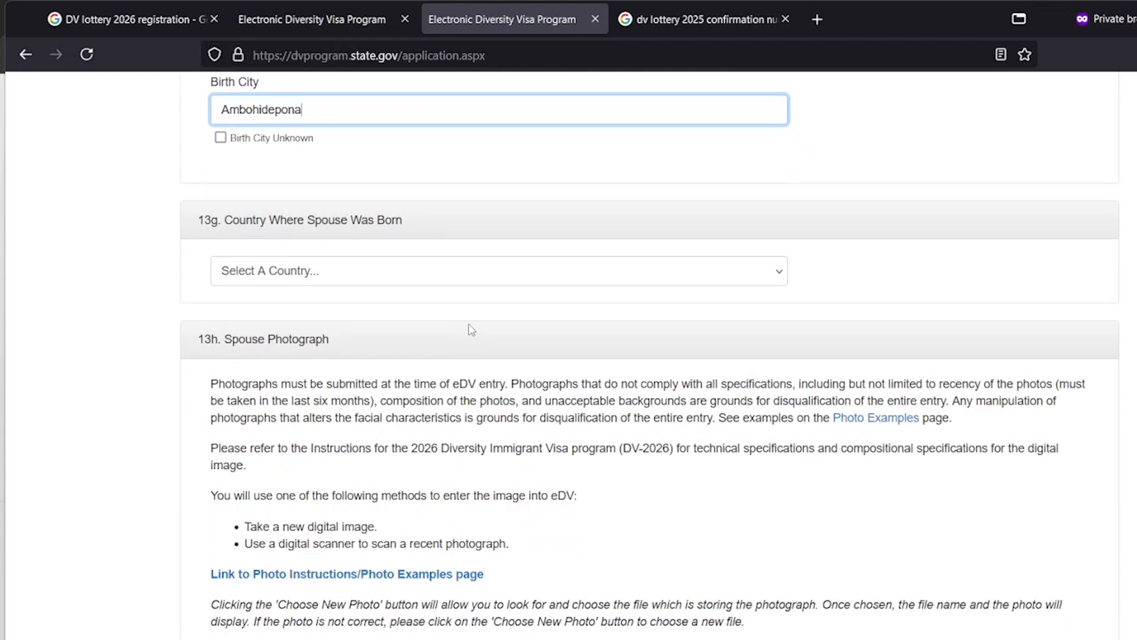
left_click(475, 280)
type("mad")
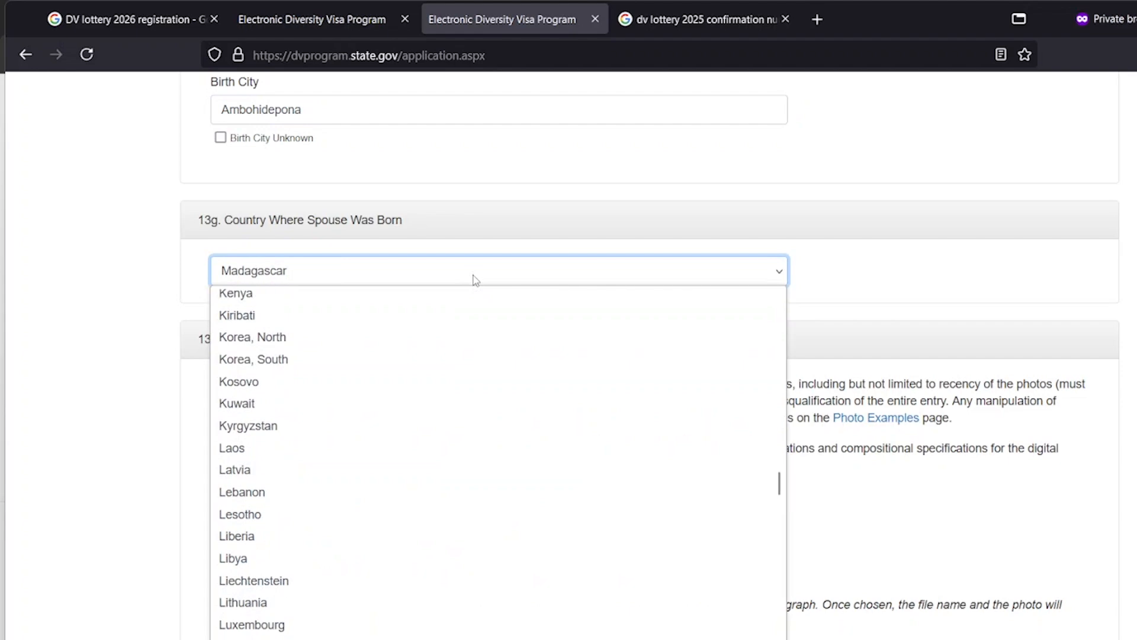
key("Return")
Attach the cropped photo from Downloads as the spouse photograph
scroll(545, 312, "down", 4)
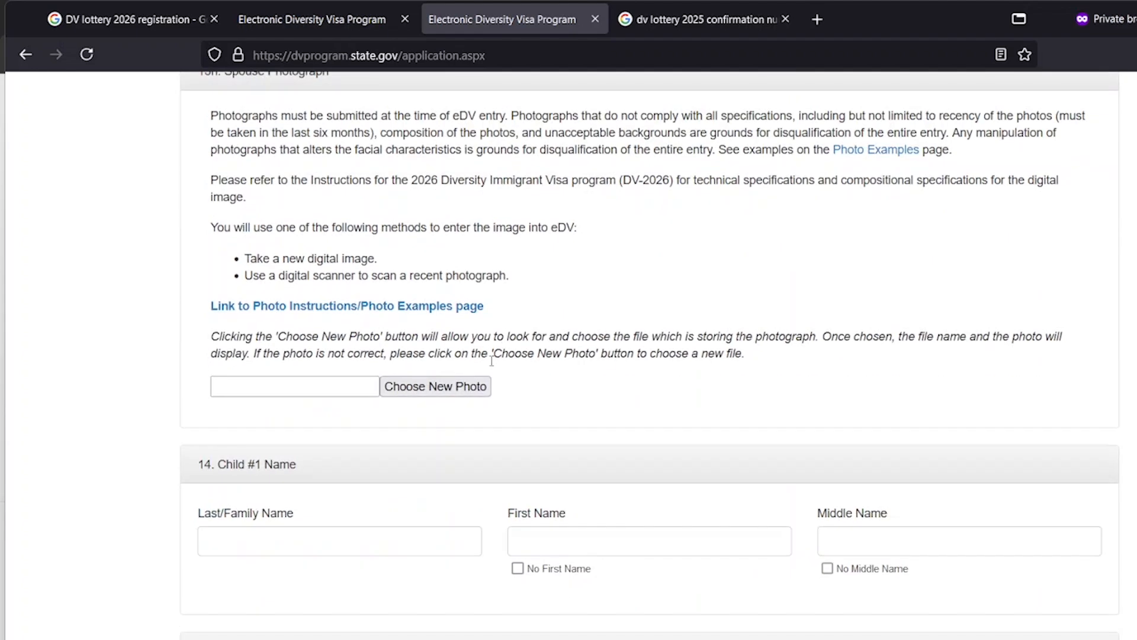
left_click(472, 386)
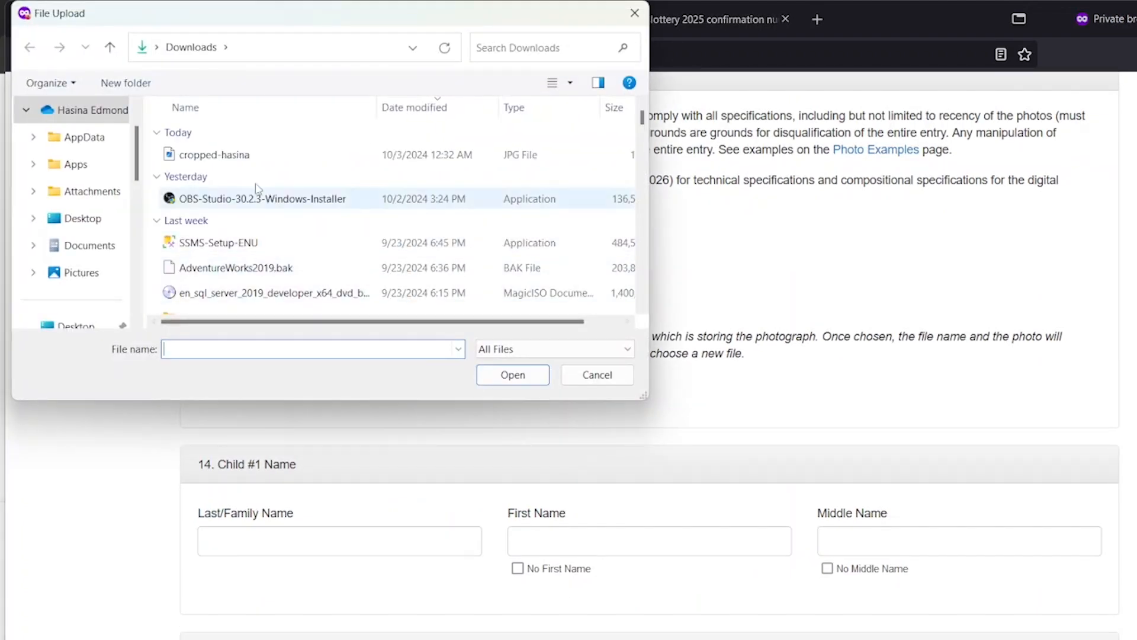
left_click(214, 154)
left_click(513, 375)
scroll(541, 378, "down", 5)
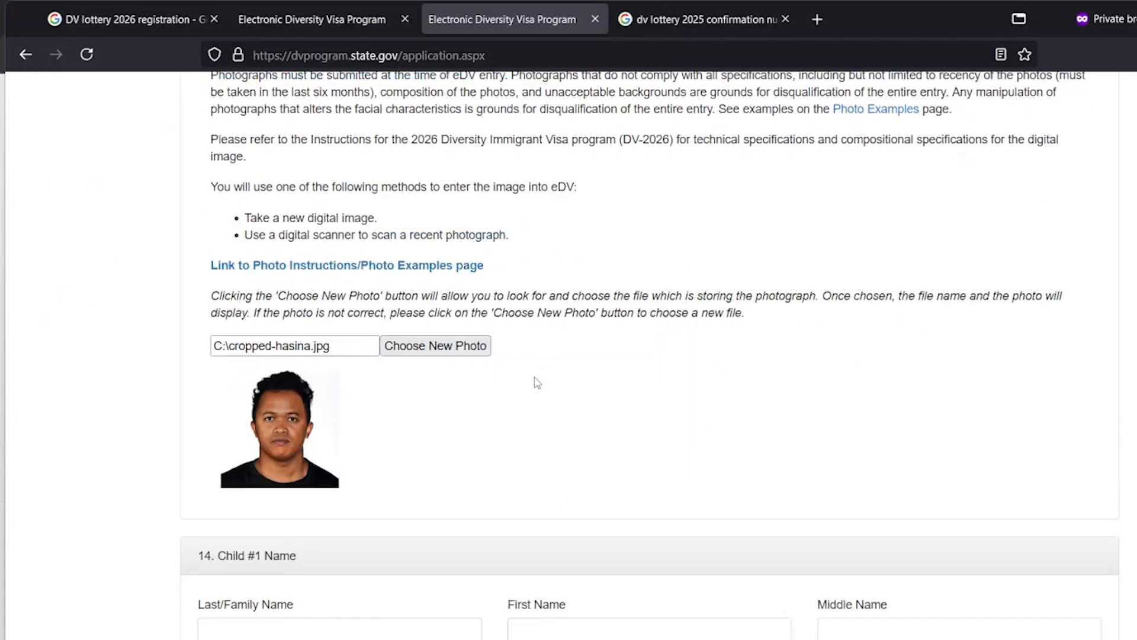
left_click(417, 319)
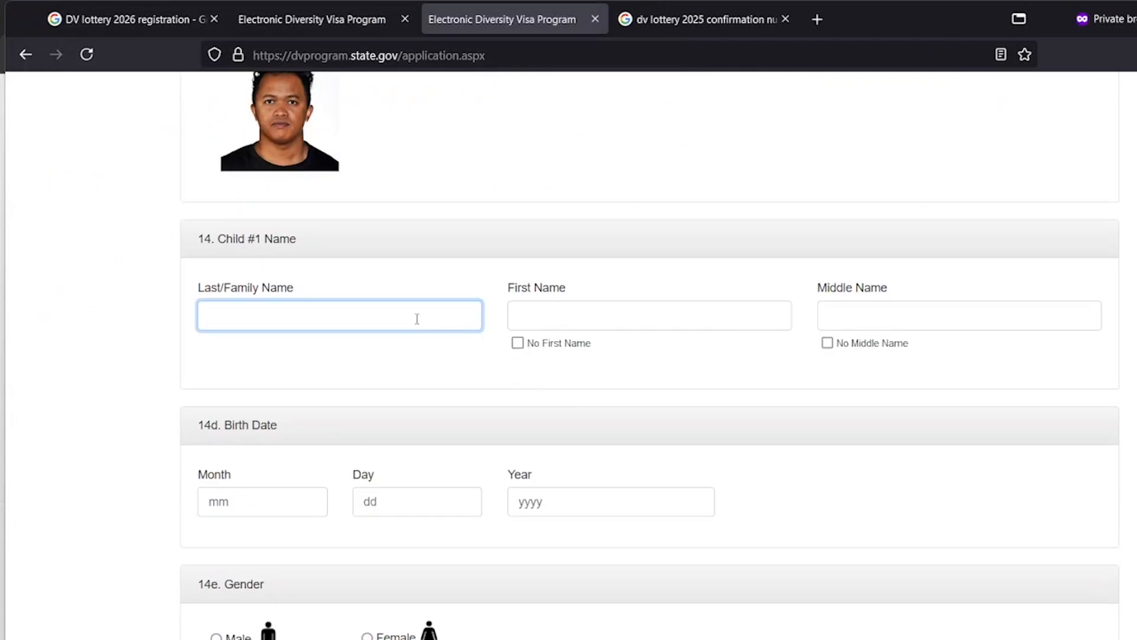
type("bogosy")
key("Tab")
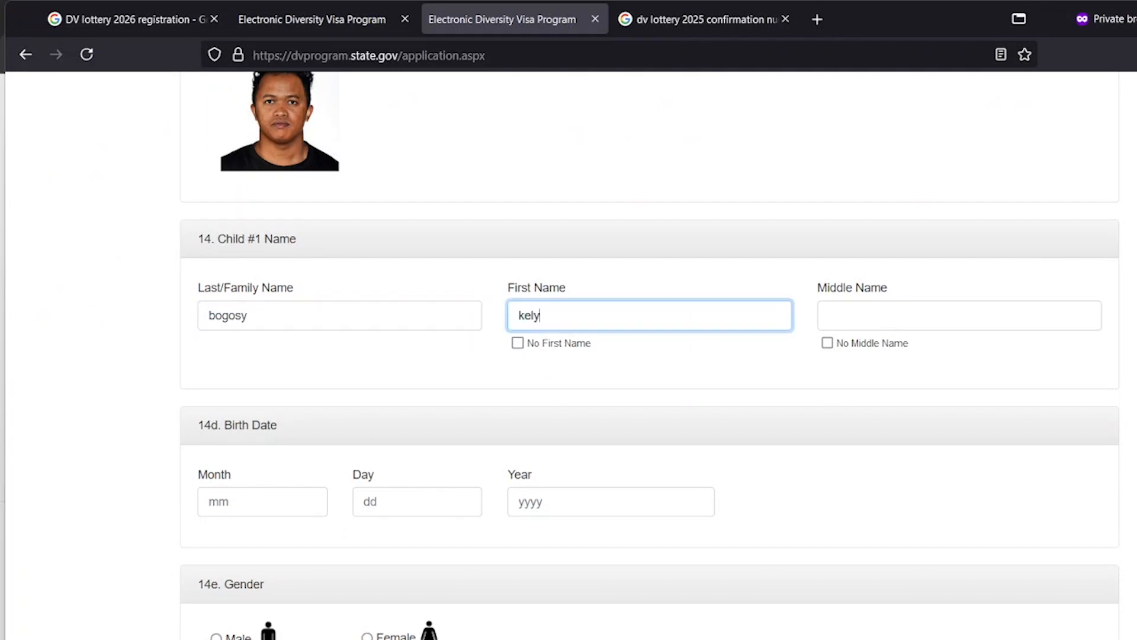
key("Tab")
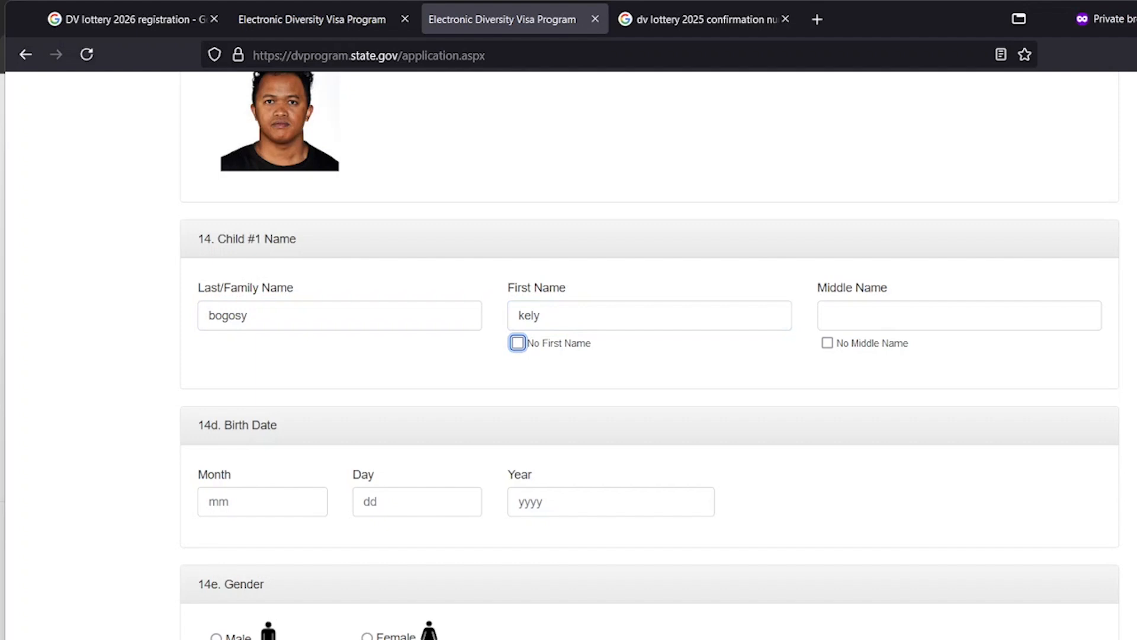
left_click(827, 342)
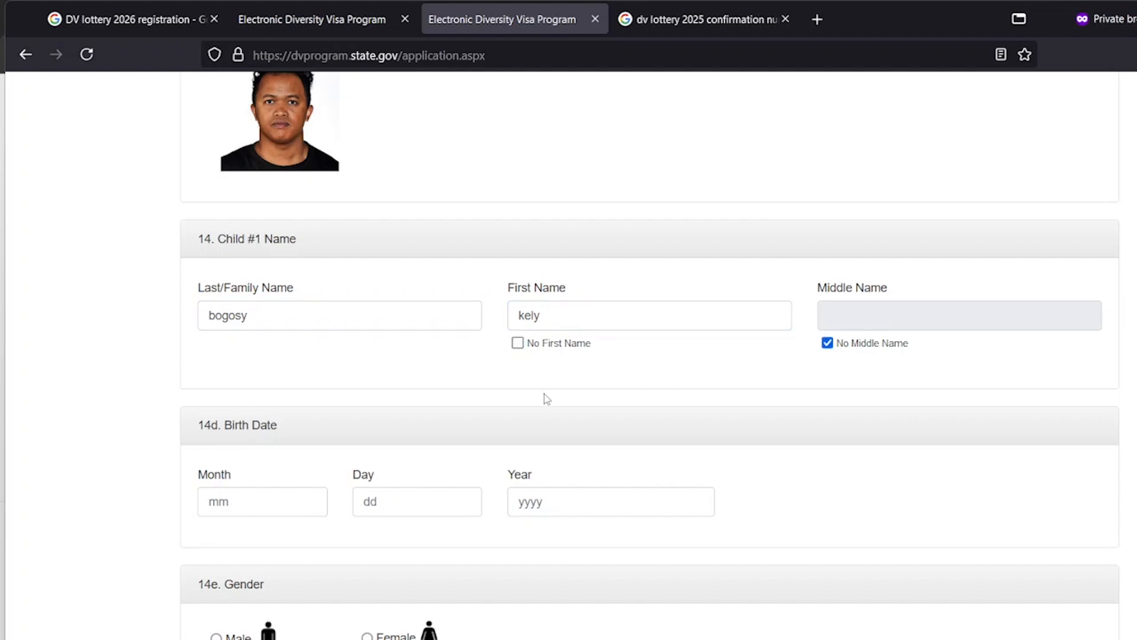
scroll(547, 398, "down", 4)
left_click(293, 244)
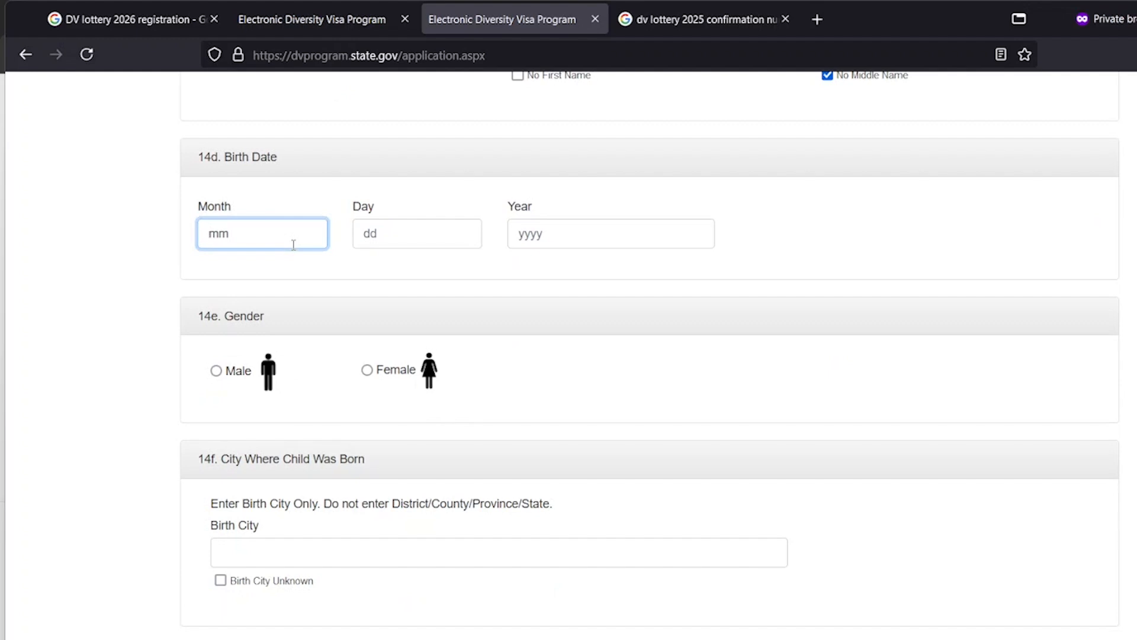
type("09")
key("Tab")
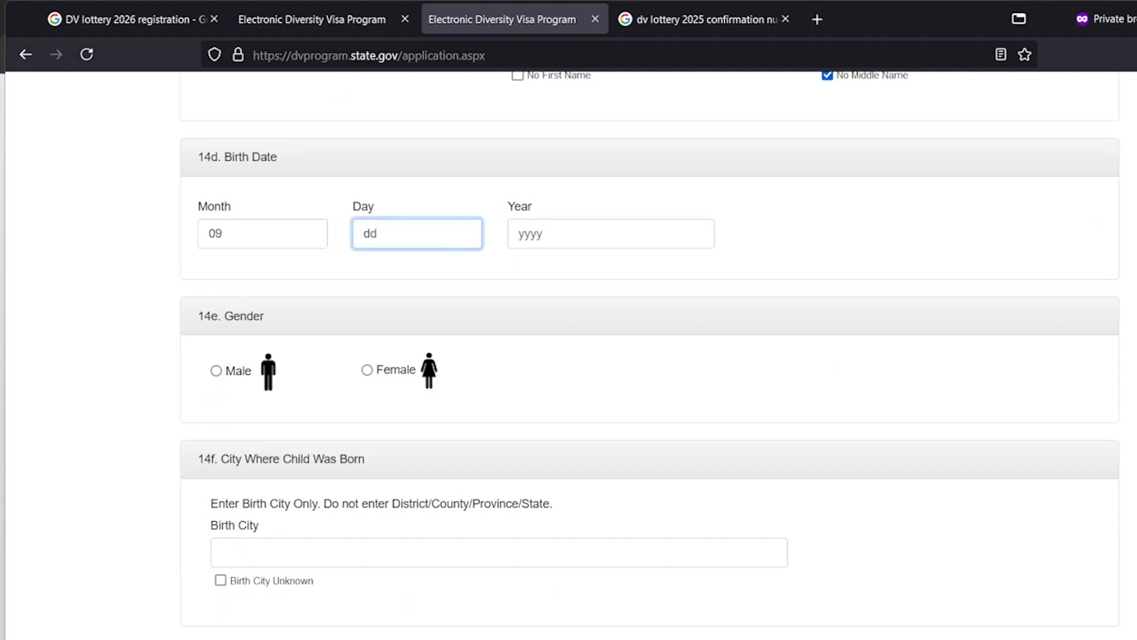
type("06")
key("Tab")
type("20")
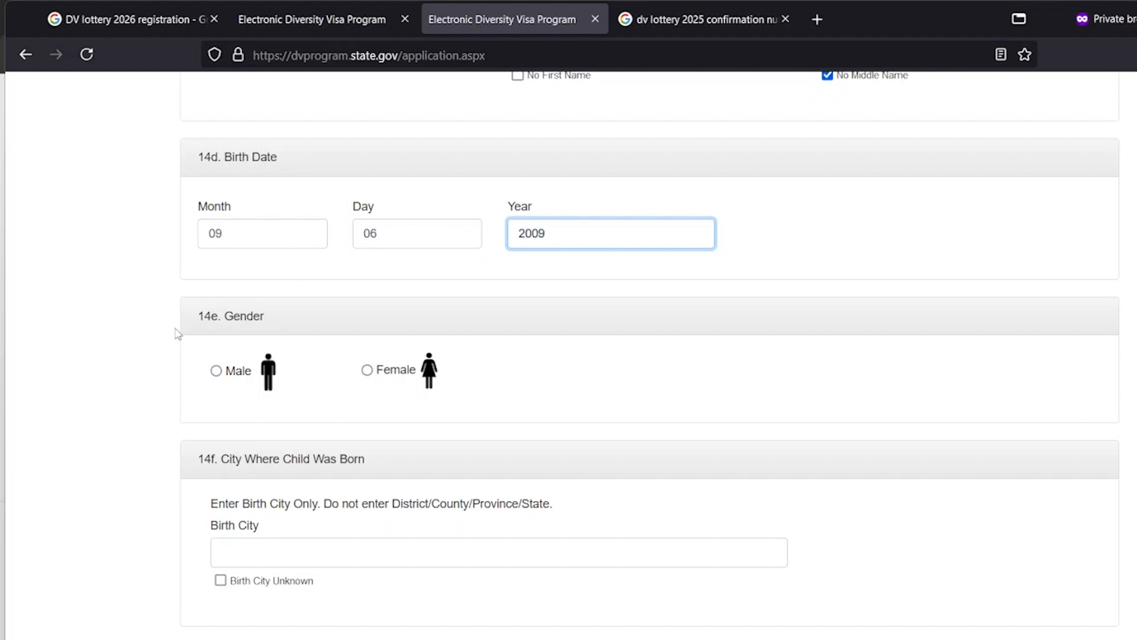
Mark the child as male, born in Alasora, Madagascar
left_click(221, 373)
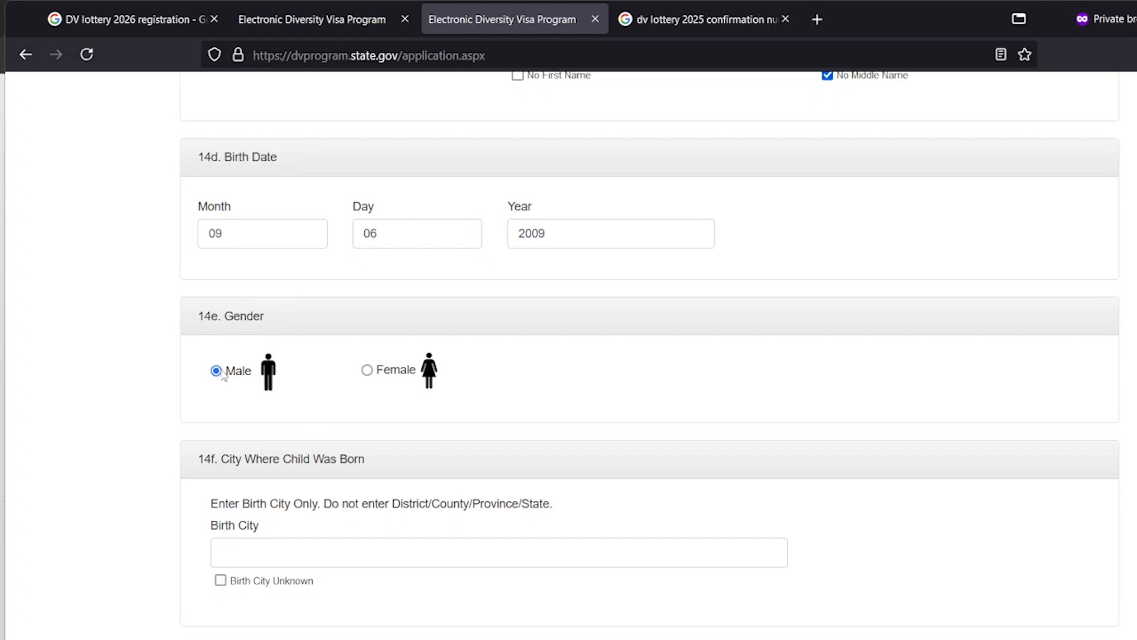
scroll(382, 355, "down", 5)
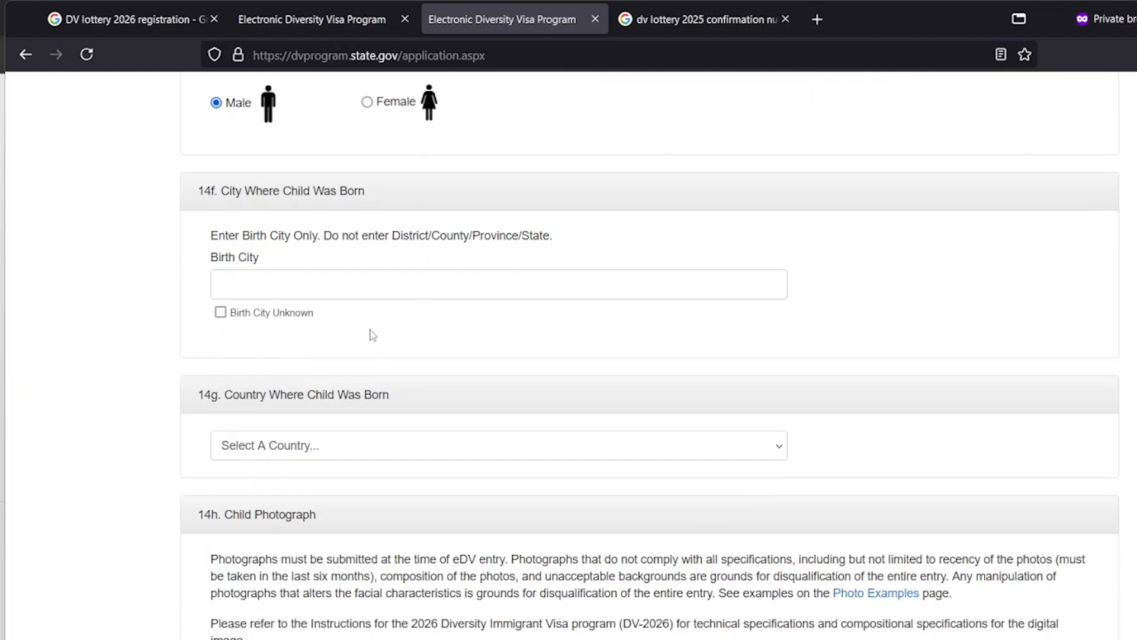
left_click(335, 289)
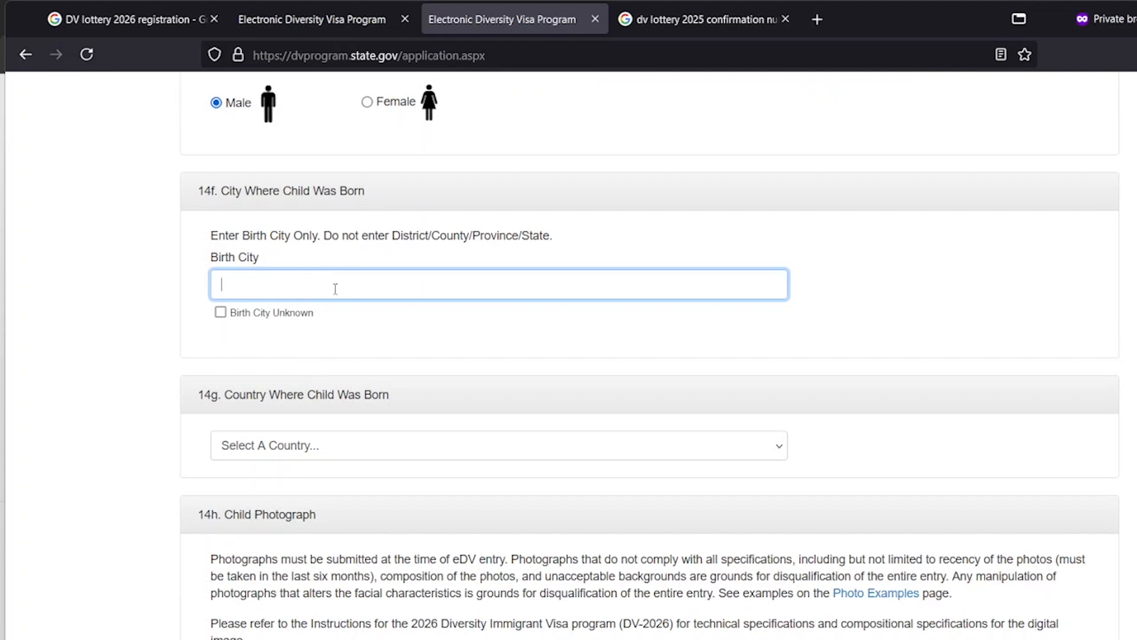
type("Alasora")
scroll(450, 338, "down", 3)
left_click(425, 268)
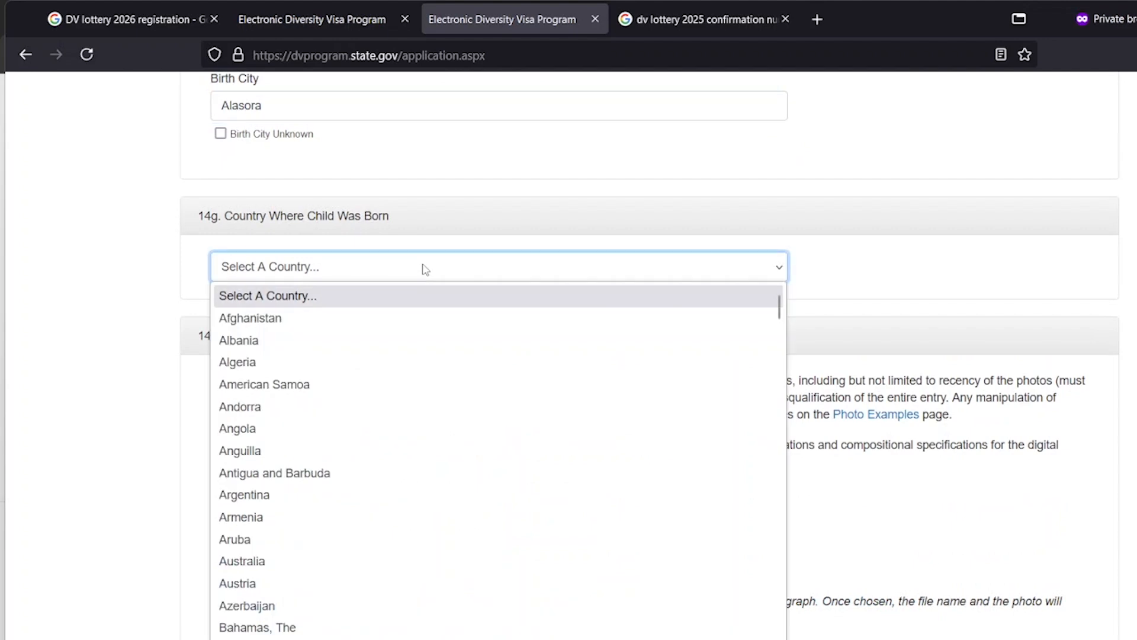
type("mada")
key("Return")
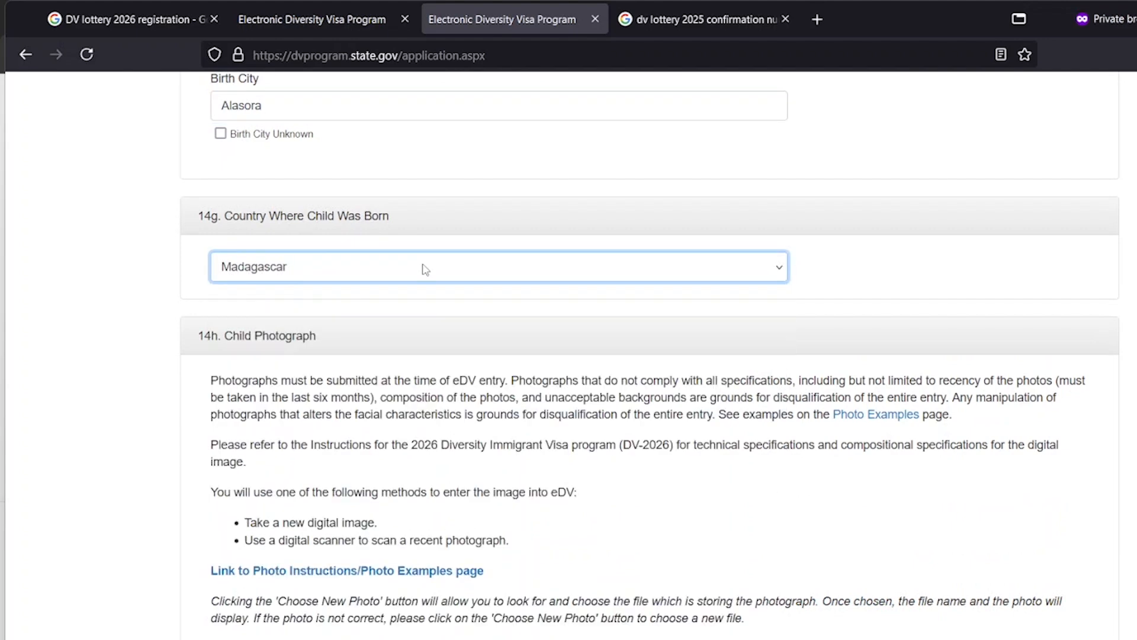
Attach the cropped photo from Downloads as the child's photograph
scroll(432, 268, "down", 4)
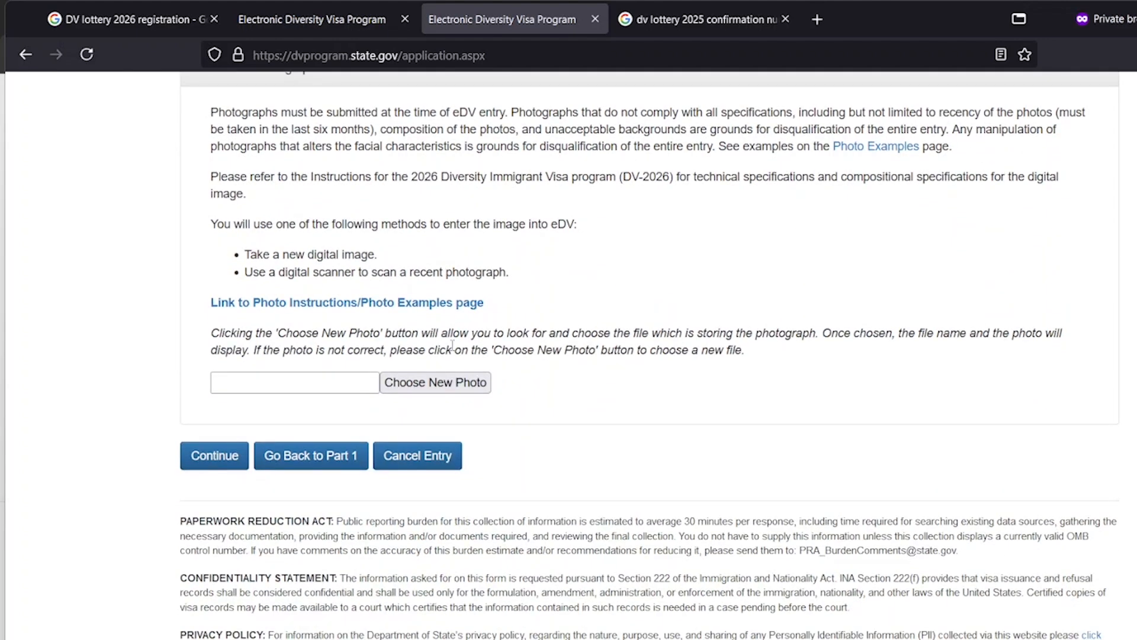
left_click(456, 384)
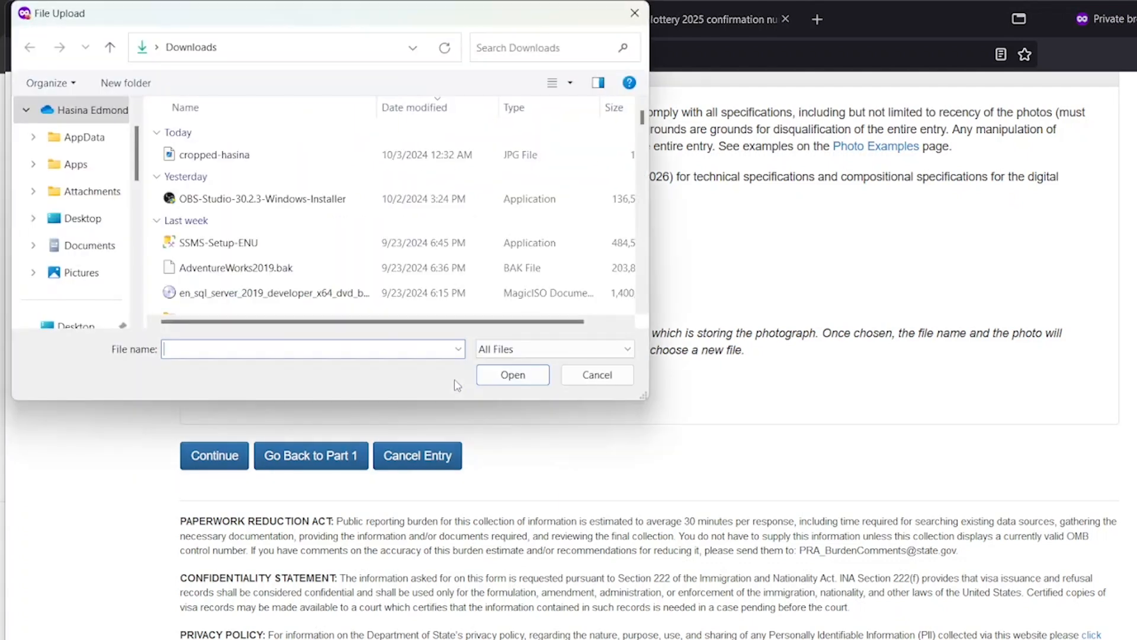
left_click(238, 160)
left_click(513, 375)
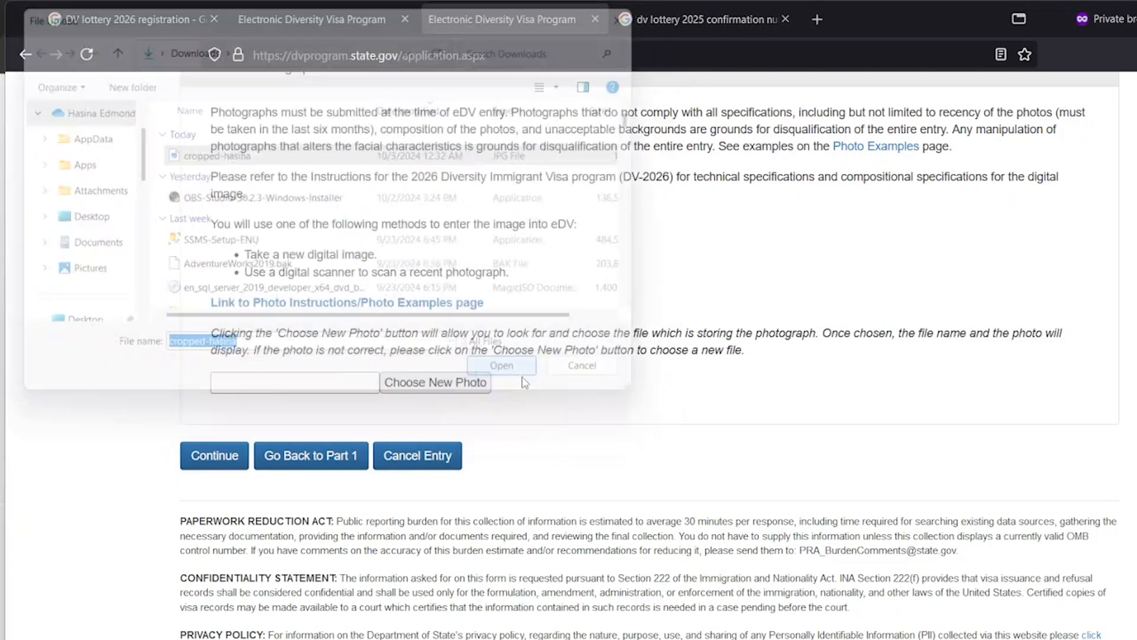
scroll(433, 366, "down", 3)
left_click(237, 411)
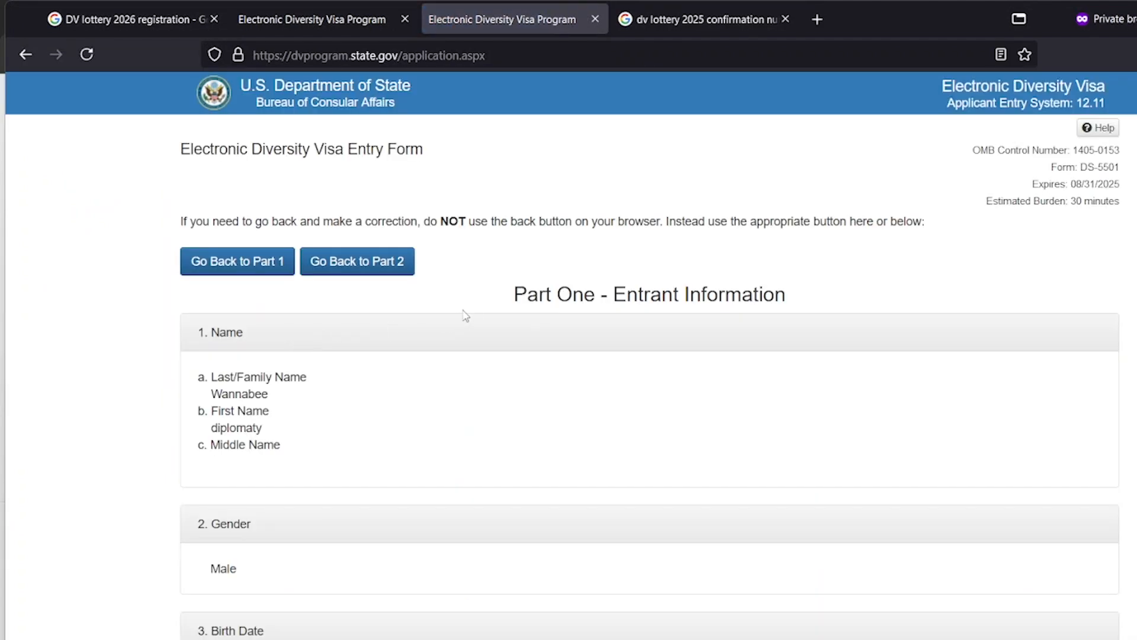
scroll(466, 315, "down", 20)
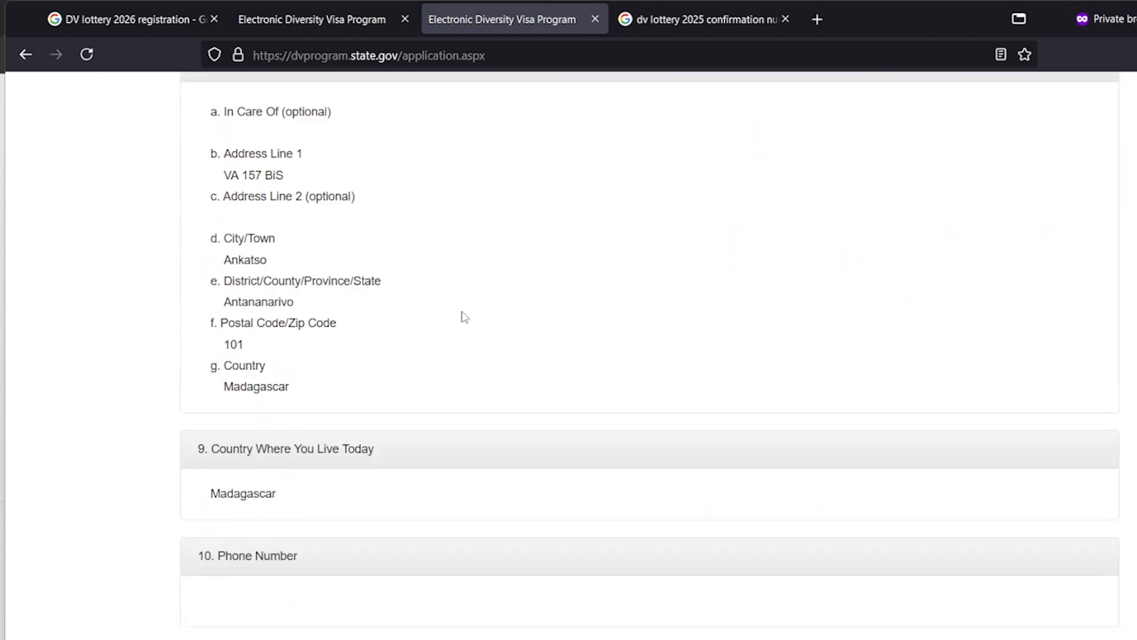
scroll(464, 315, "down", 15)
scroll(459, 318, "up", 14)
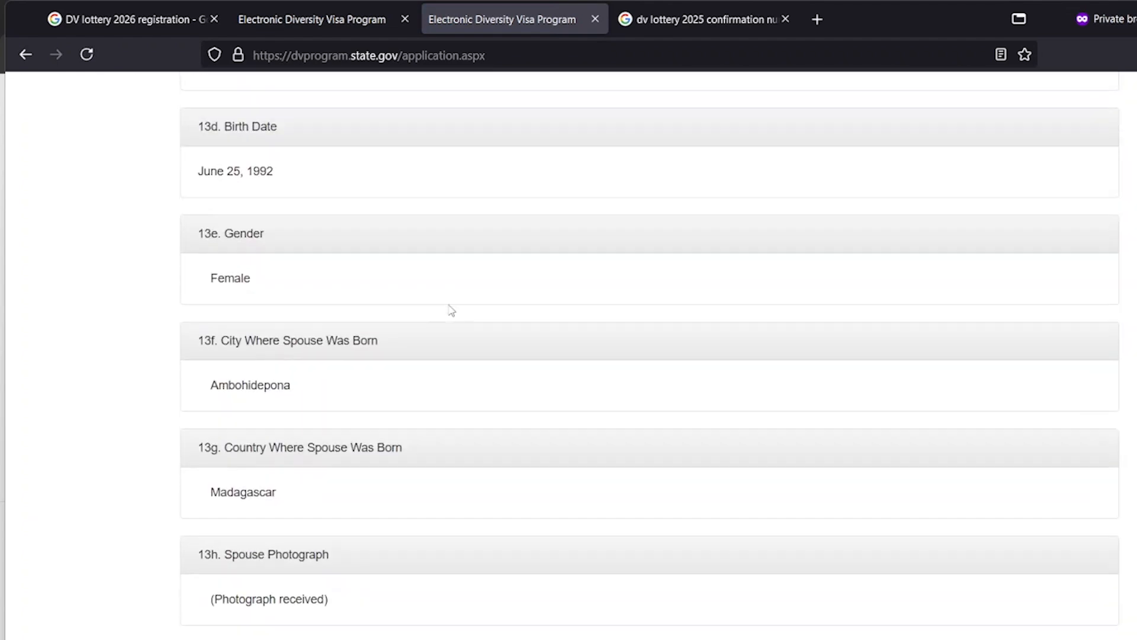
scroll(449, 302, "up", 20)
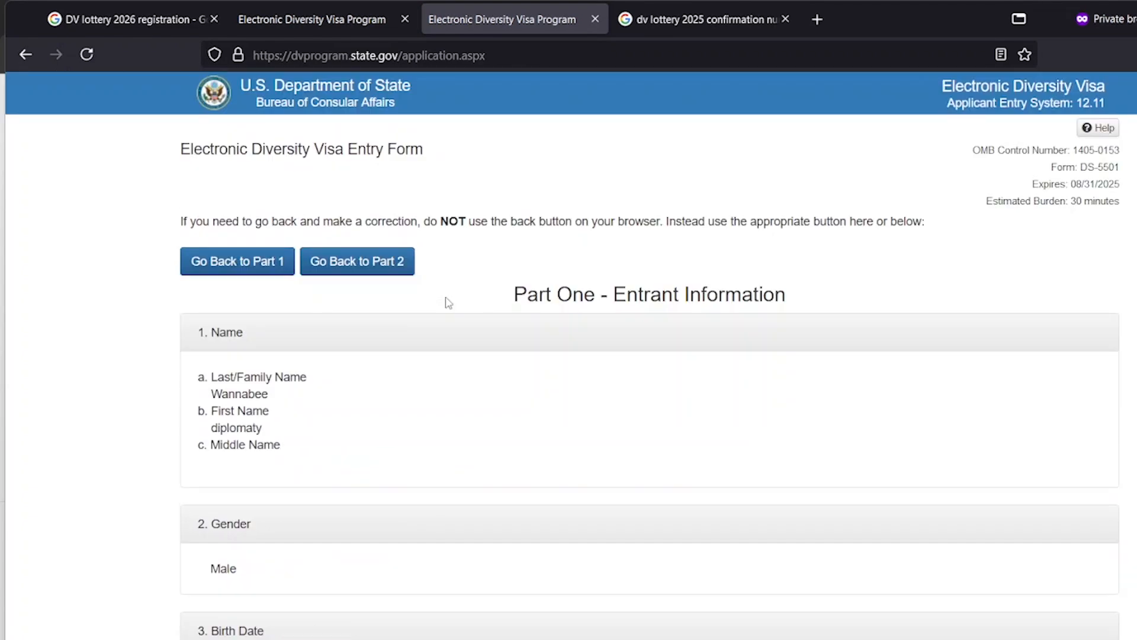
scroll(385, 295, "down", 20)
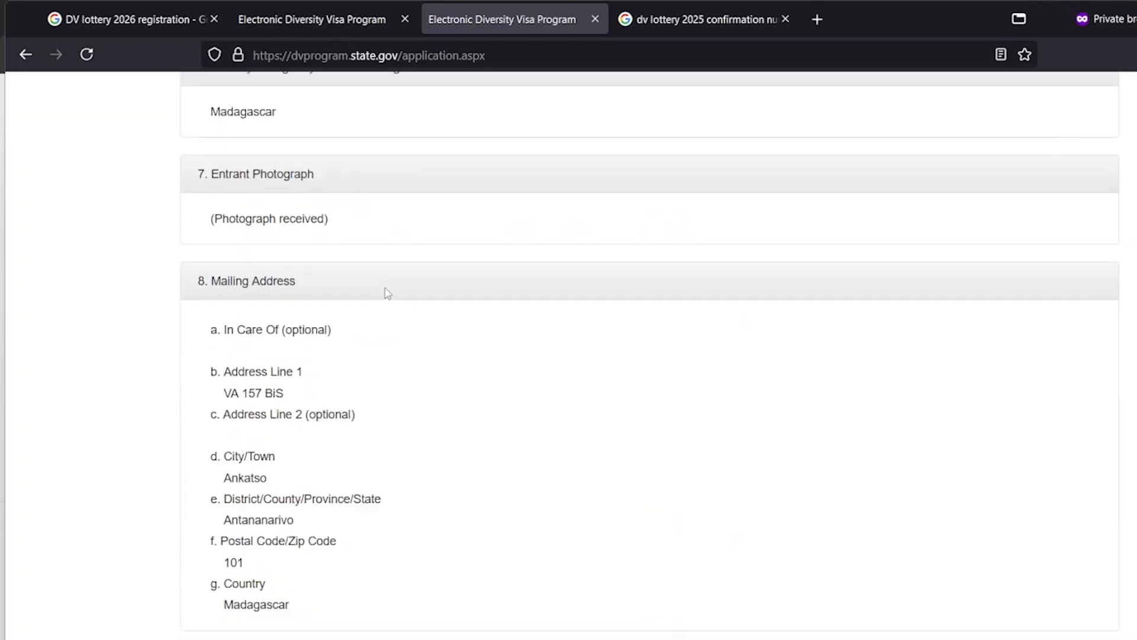
scroll(388, 295, "down", 20)
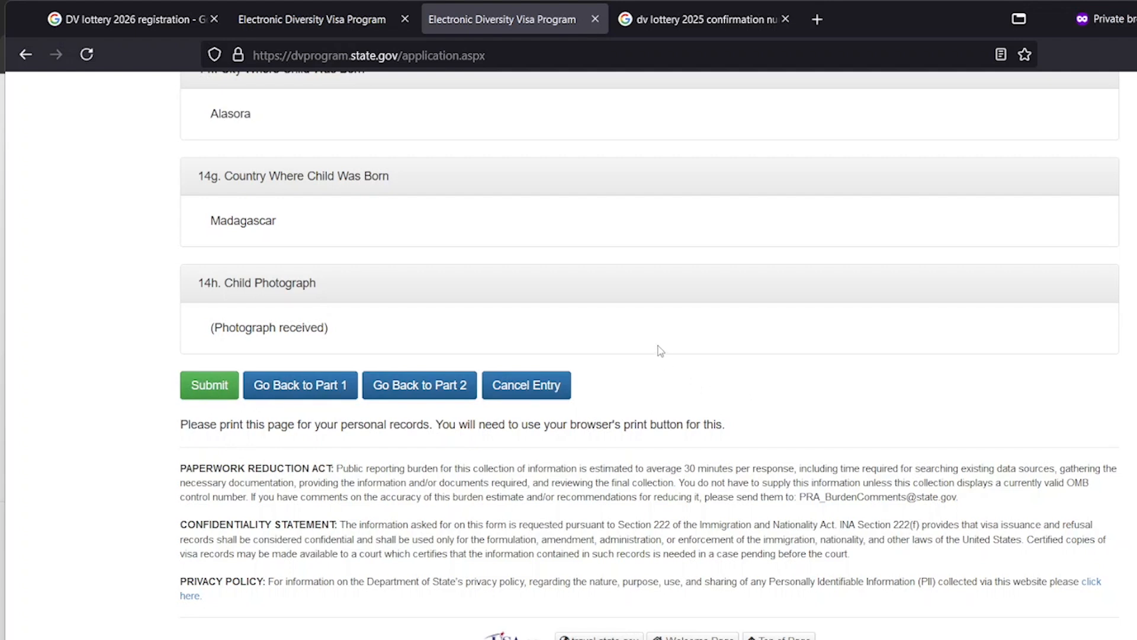
scroll(661, 350, "up", 20)
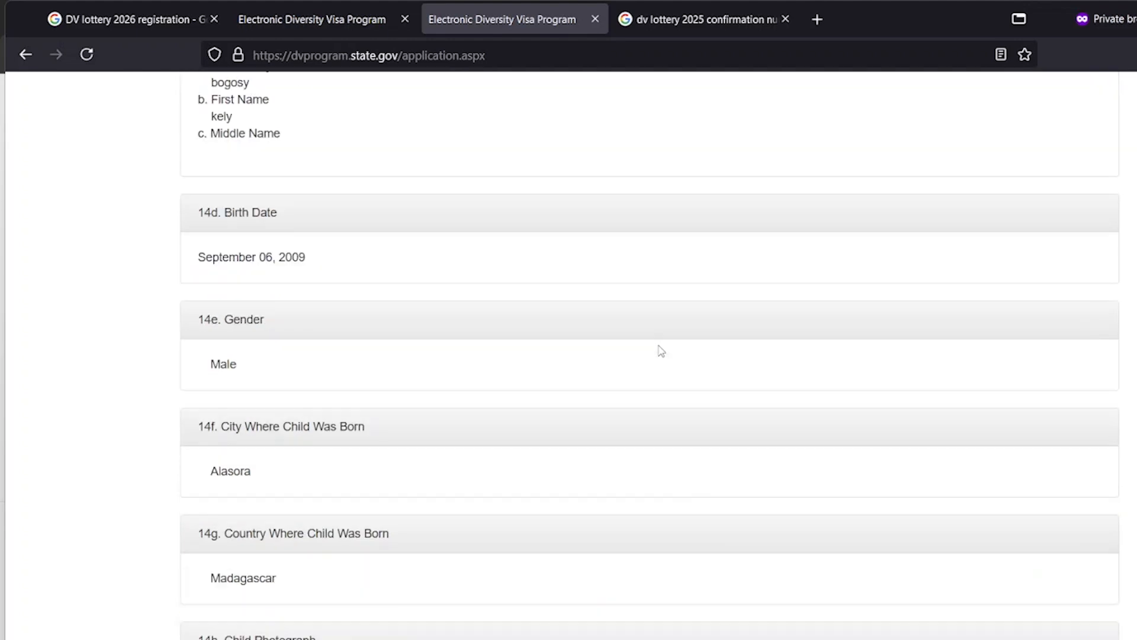
scroll(660, 345, "up", 20)
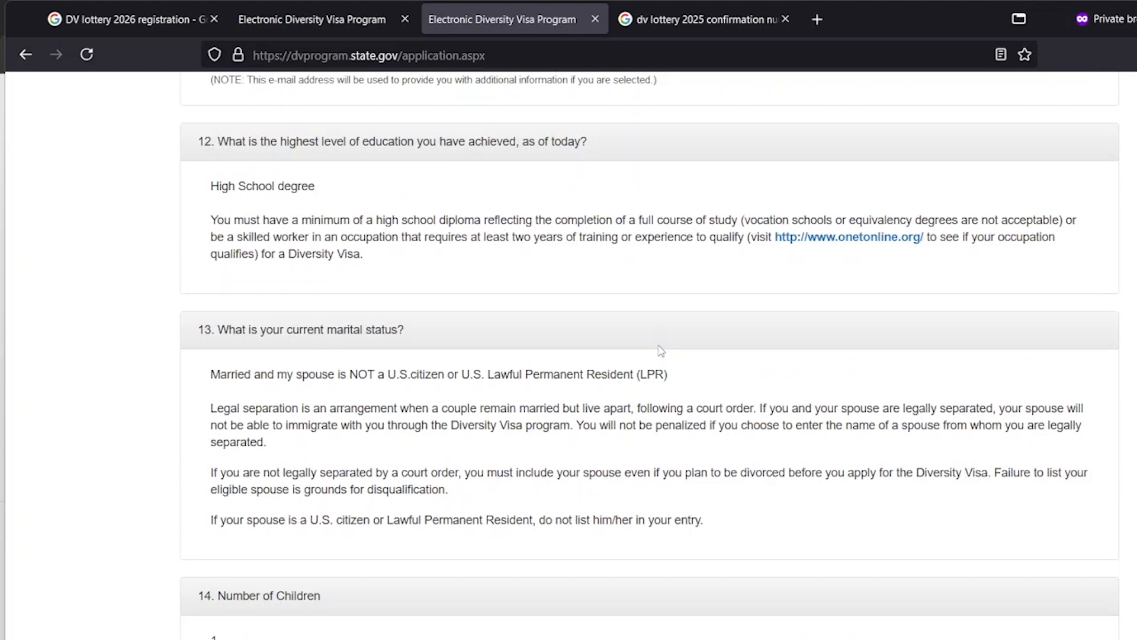
scroll(661, 350, "up", 8)
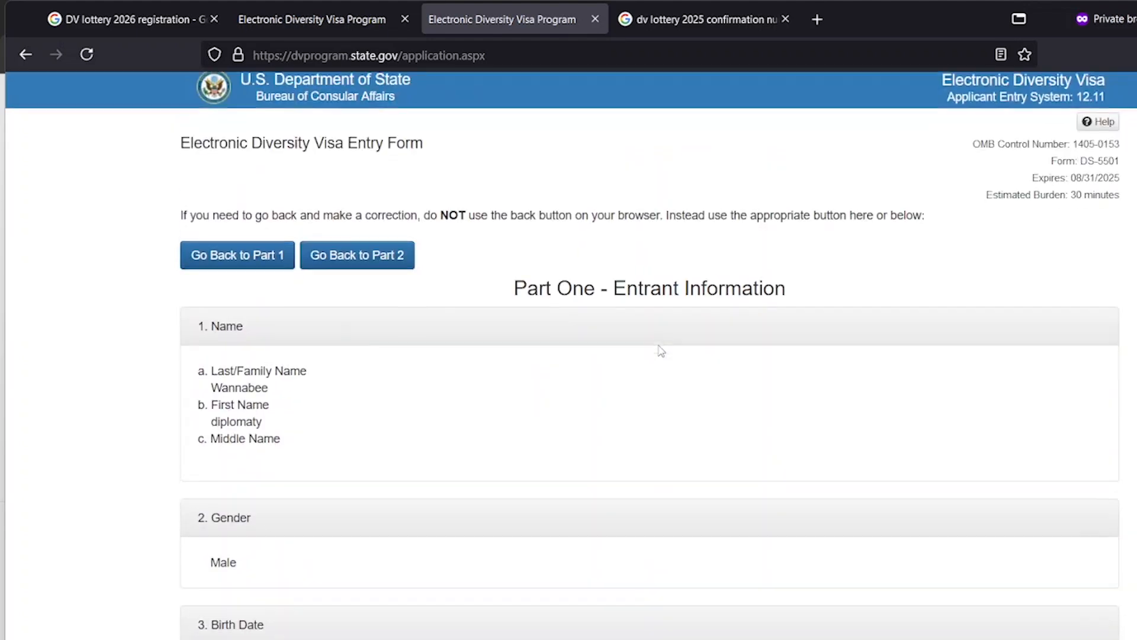
scroll(656, 347, "down", 3)
scroll(622, 355, "up", 3)
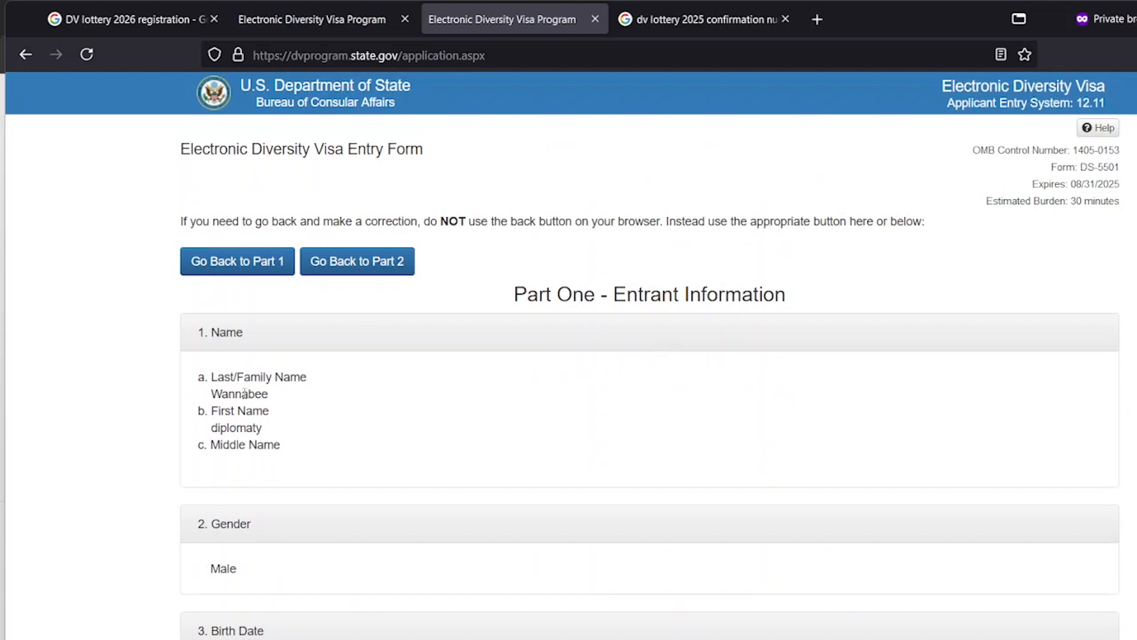
scroll(284, 412, "down", 13)
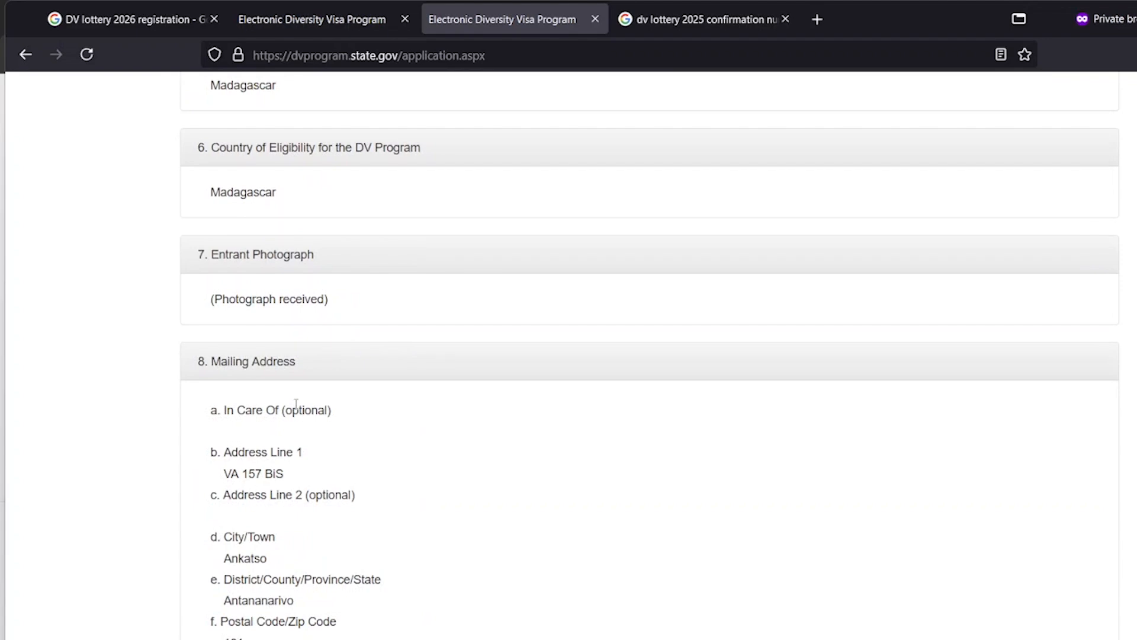
scroll(296, 403, "down", 10)
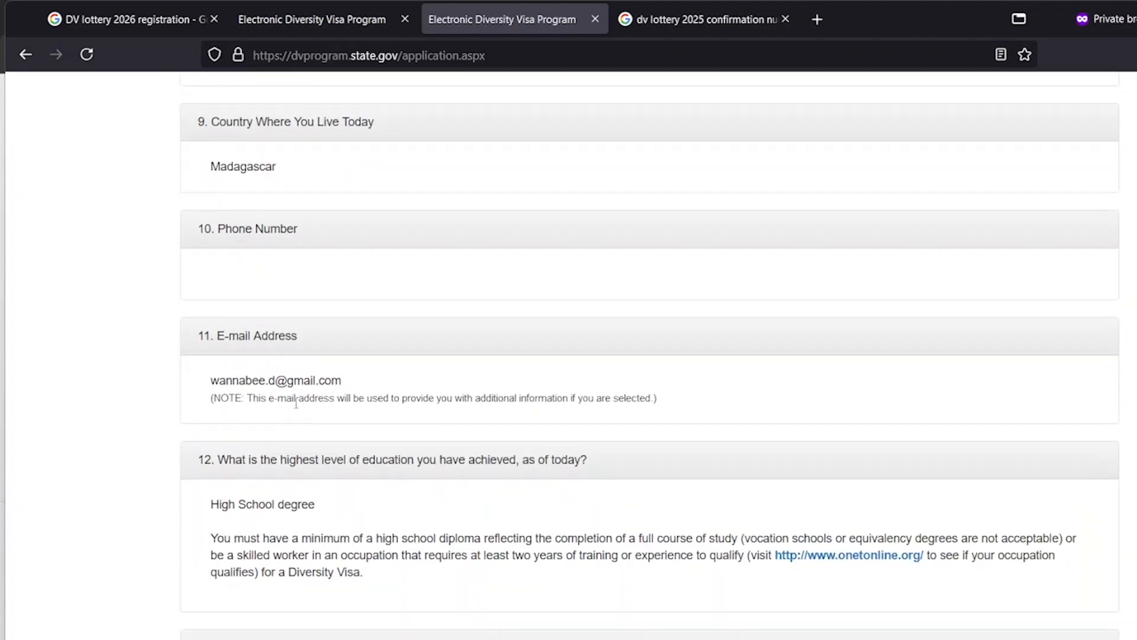
scroll(296, 403, "down", 12)
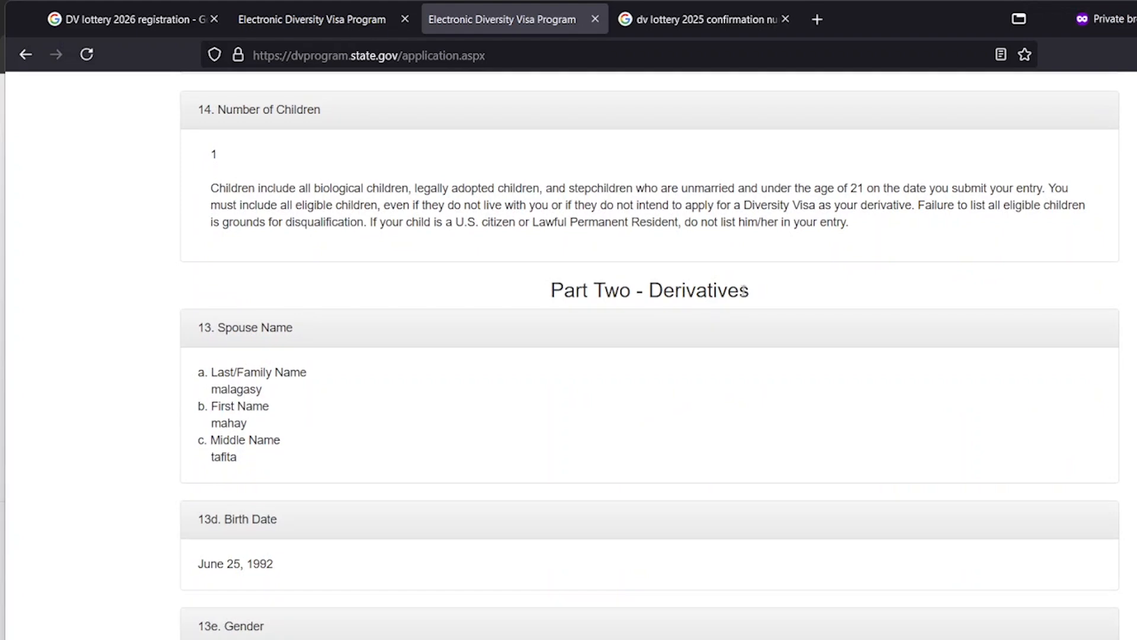
scroll(602, 350, "down", 20)
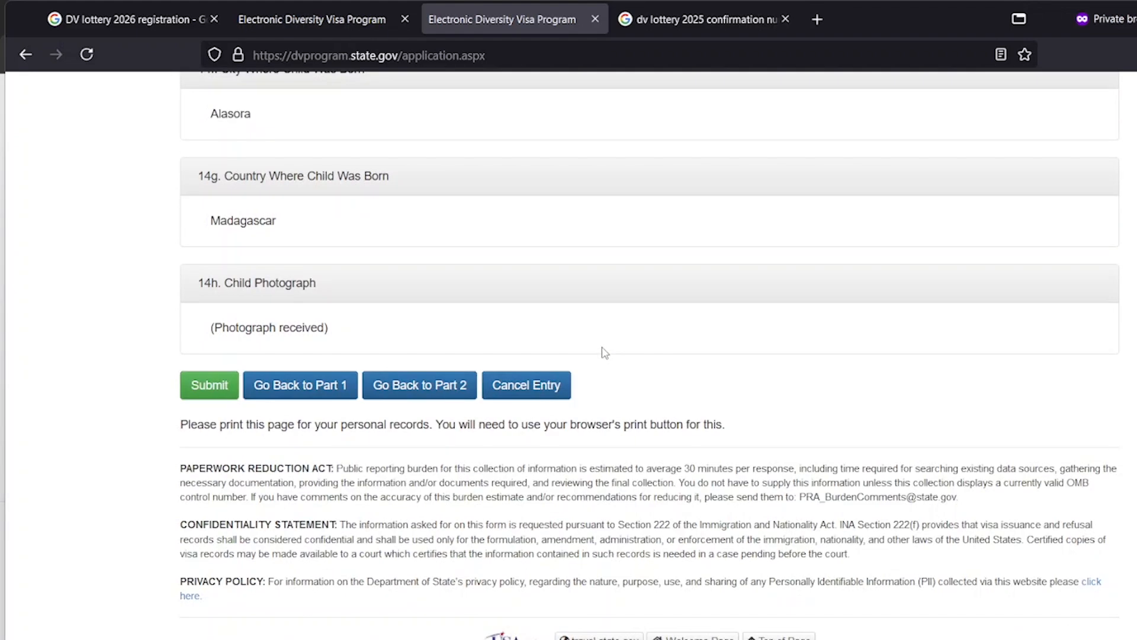
scroll(666, 327, "up", 20)
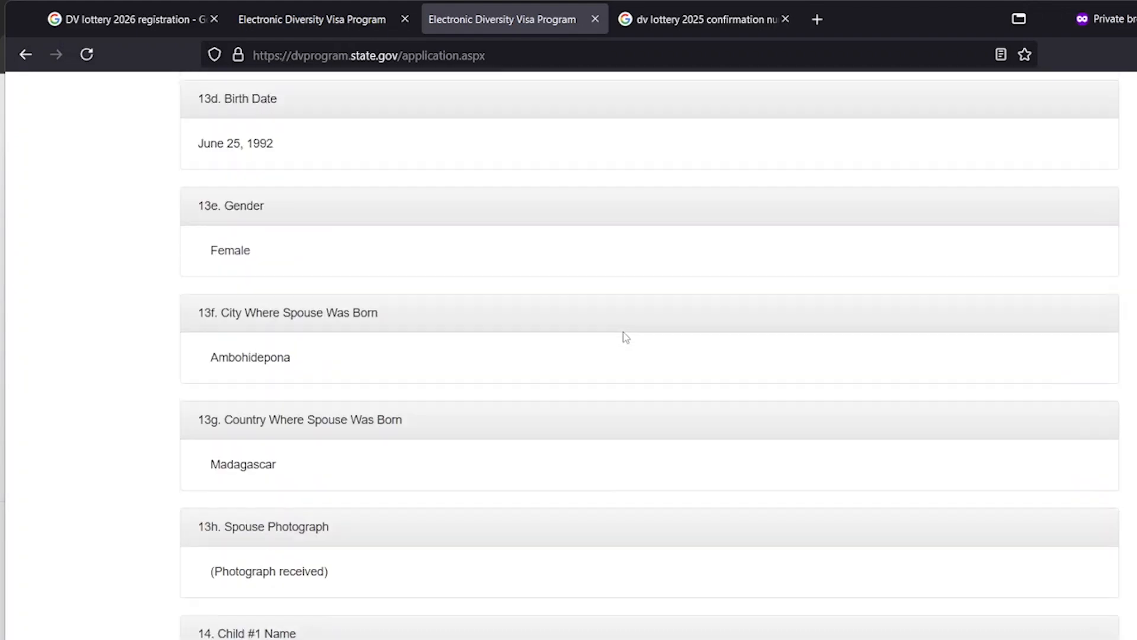
scroll(626, 338, "up", 5)
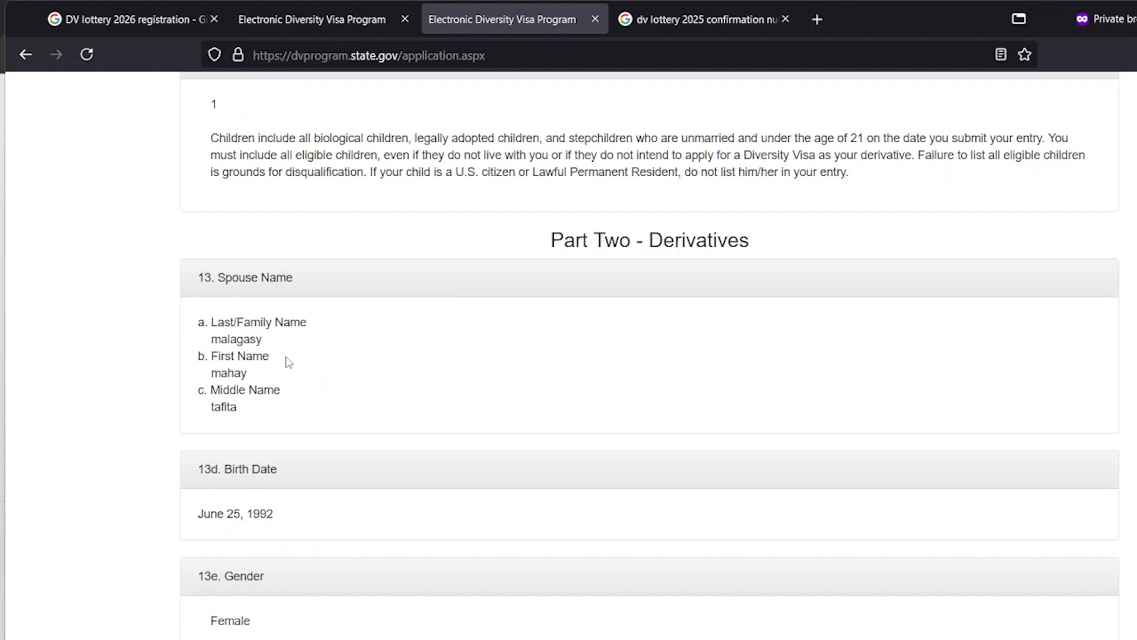
scroll(288, 362, "up", 20)
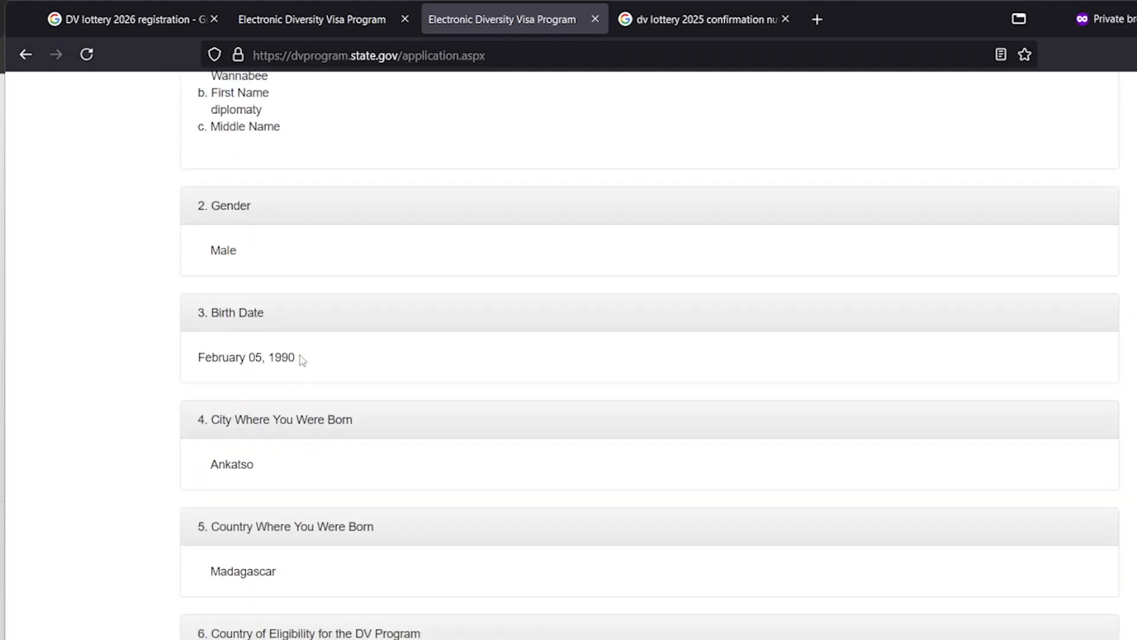
scroll(302, 359, "up", 5)
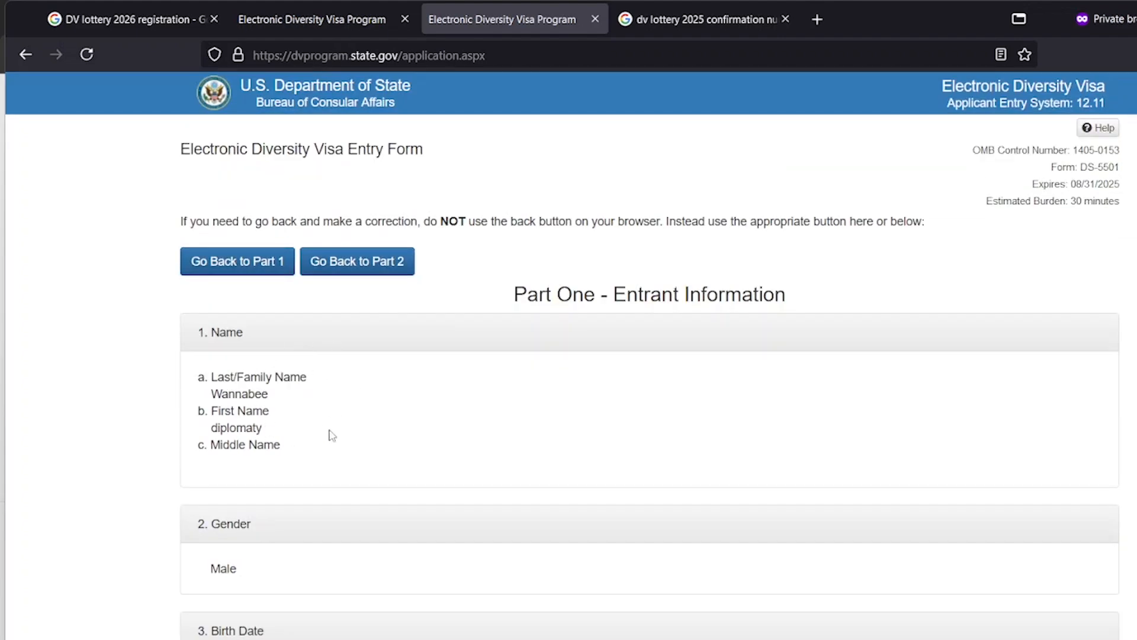
scroll(302, 409, "down", 20)
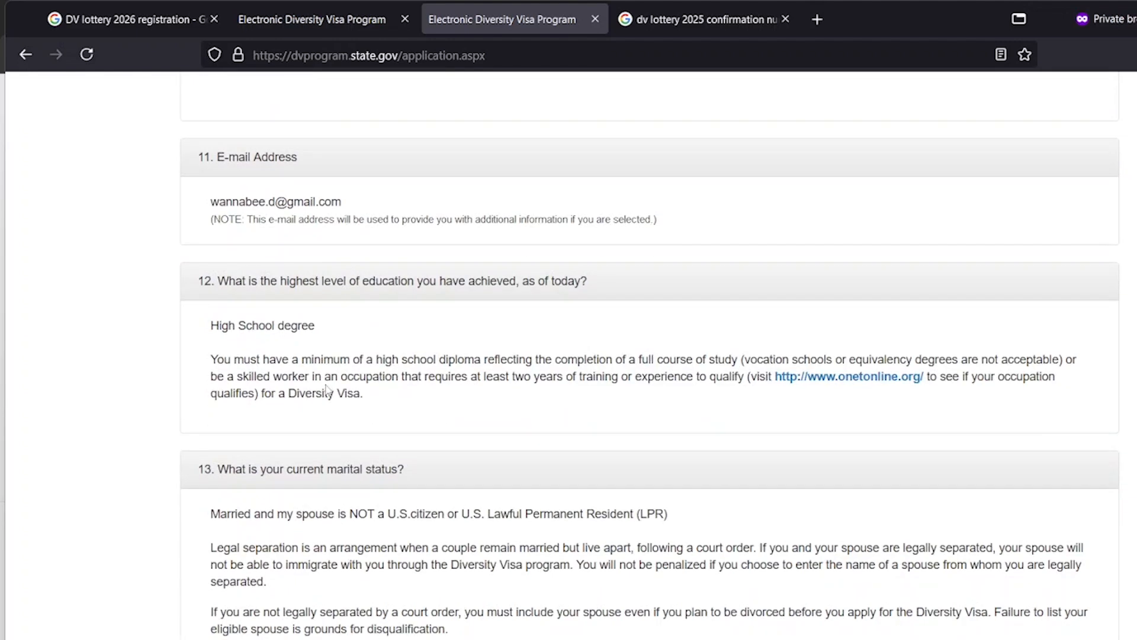
scroll(327, 390, "down", 10)
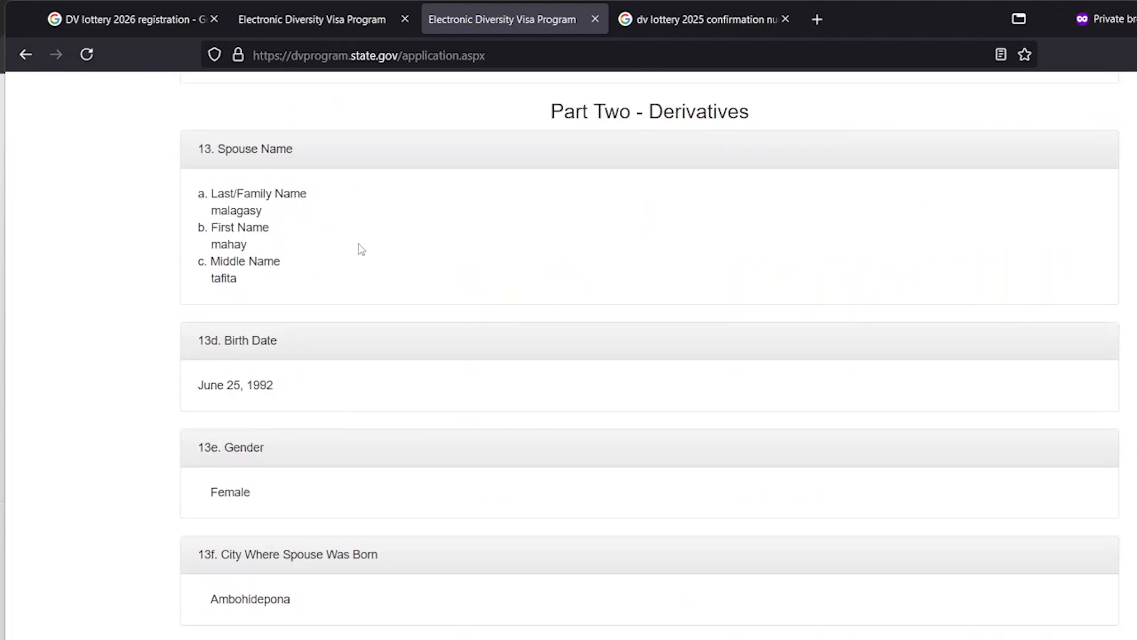
scroll(358, 249, "down", 13)
scroll(351, 276, "down", 8)
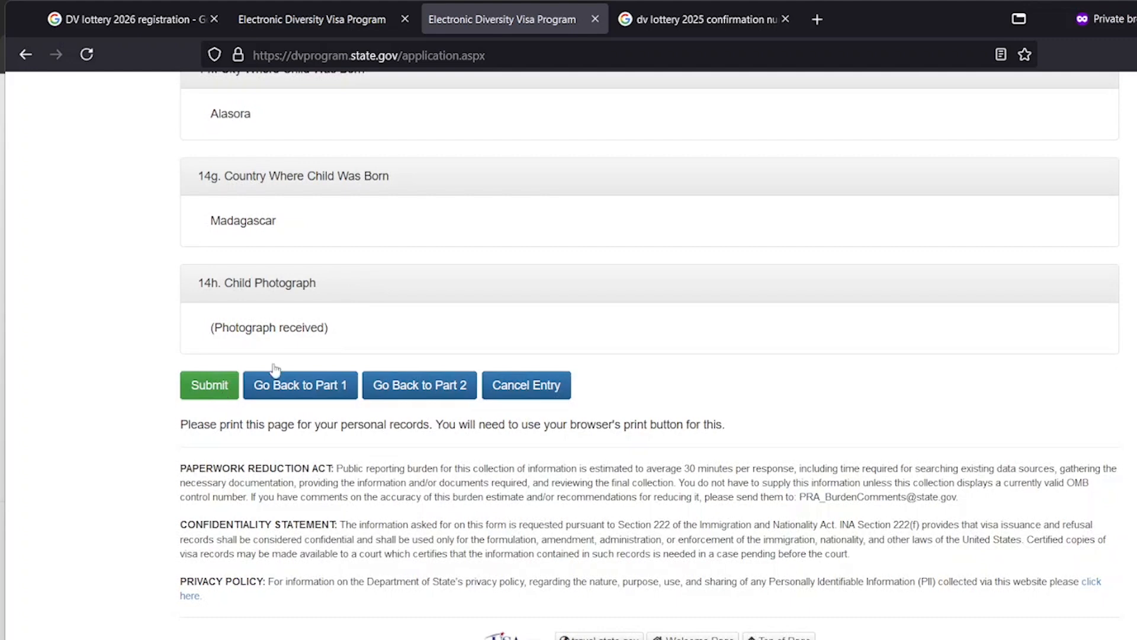
Check the confirmation-number image results, then return to the DV entry and begin cancelling it
left_click(698, 33)
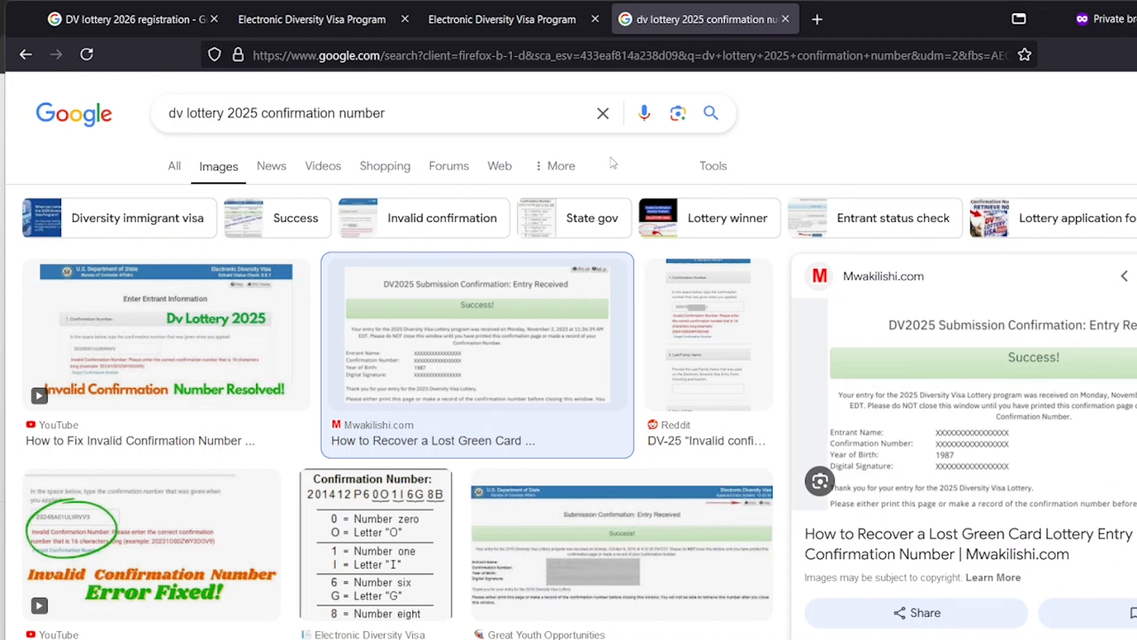
left_click(567, 28)
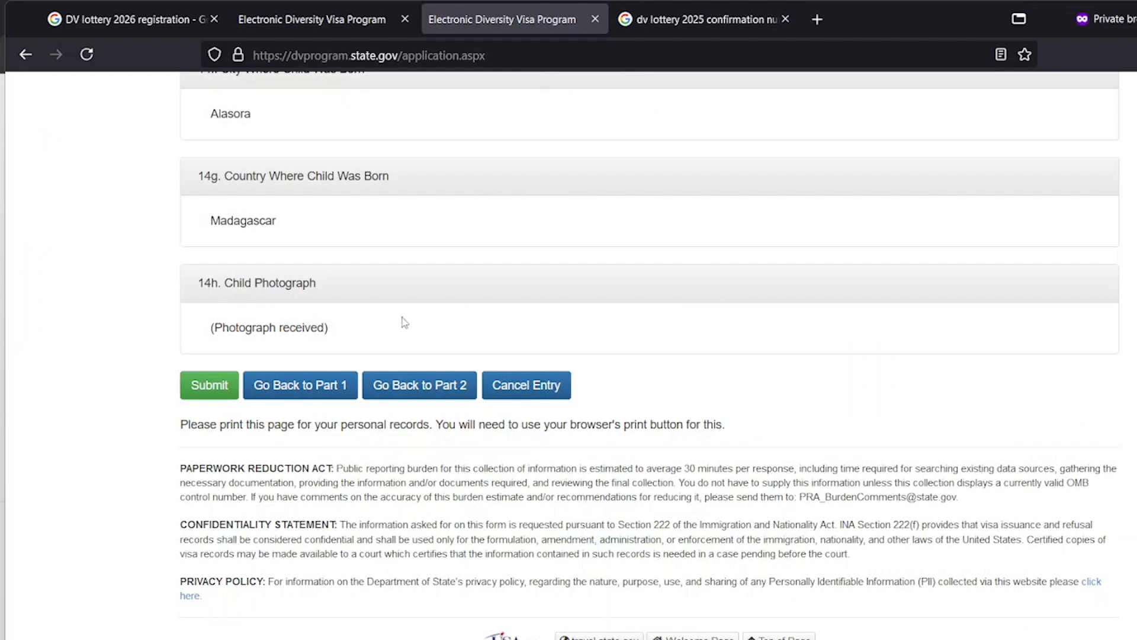
left_click(552, 385)
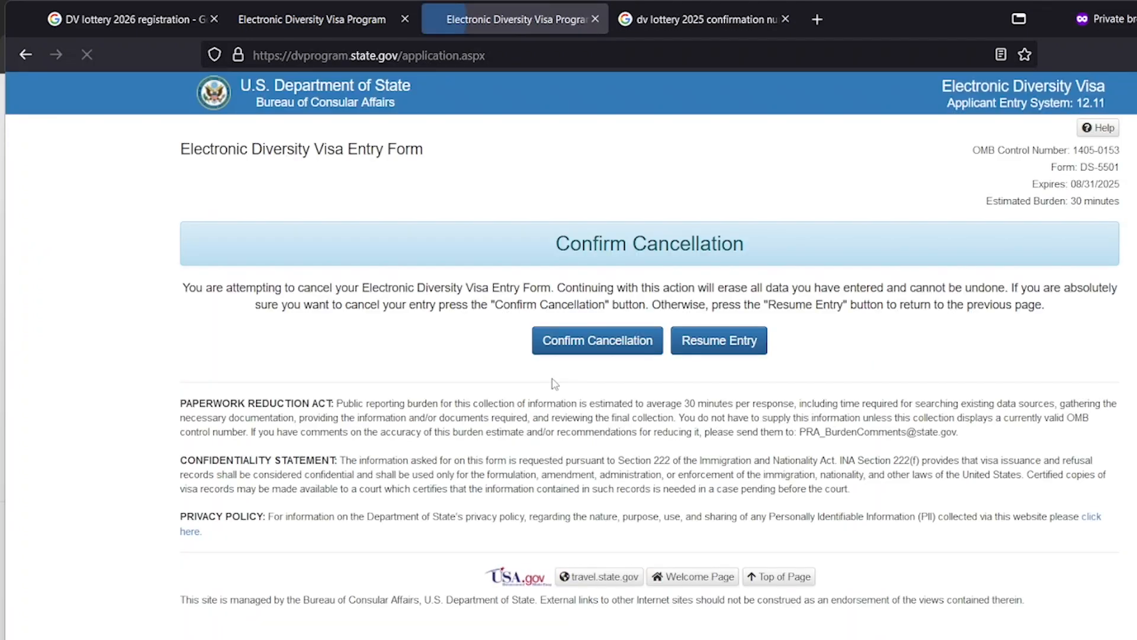
Confirm the entry cancellation, highlight the May 3, 2025 status-check date, and revisit the image results
left_click(618, 354)
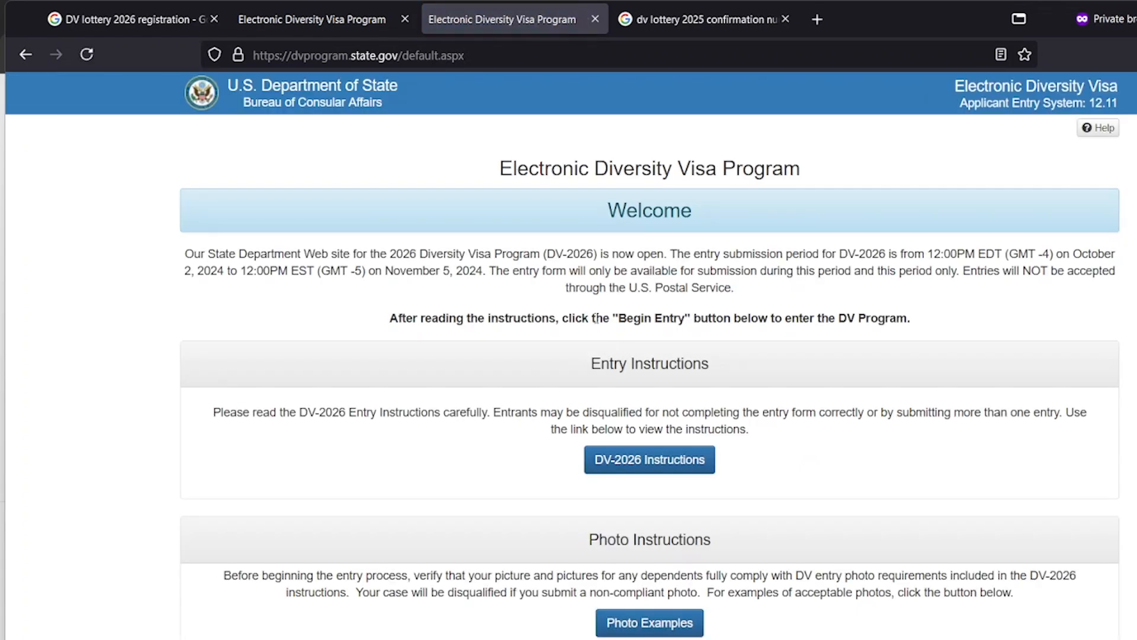
scroll(596, 318, "down", 5)
scroll(598, 324, "down", 3)
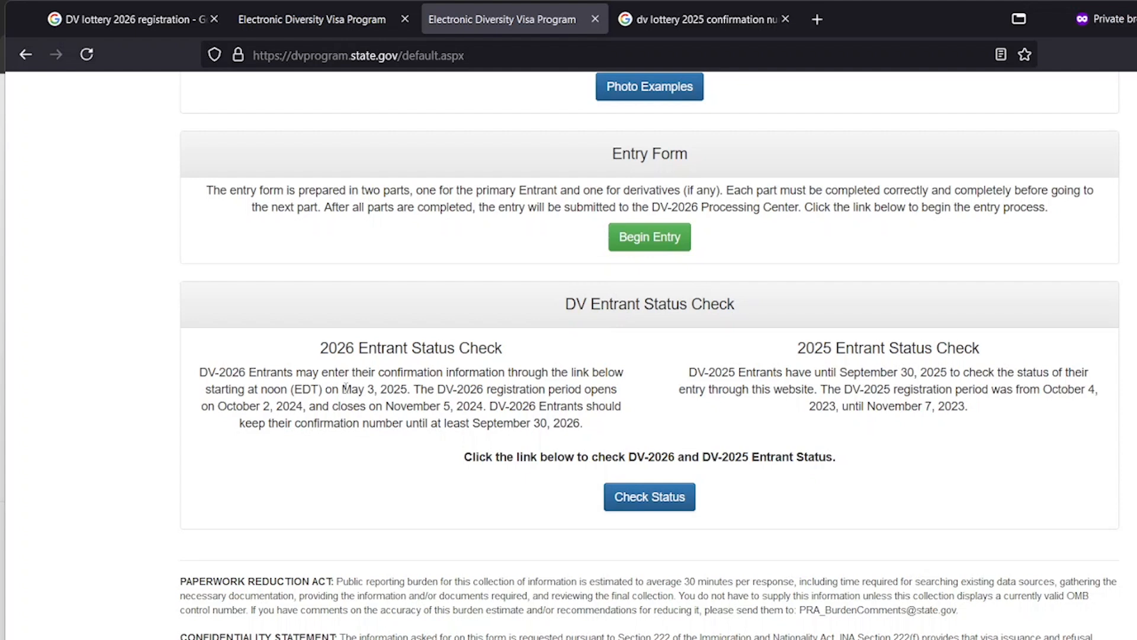
left_click_drag(343, 388, 408, 394)
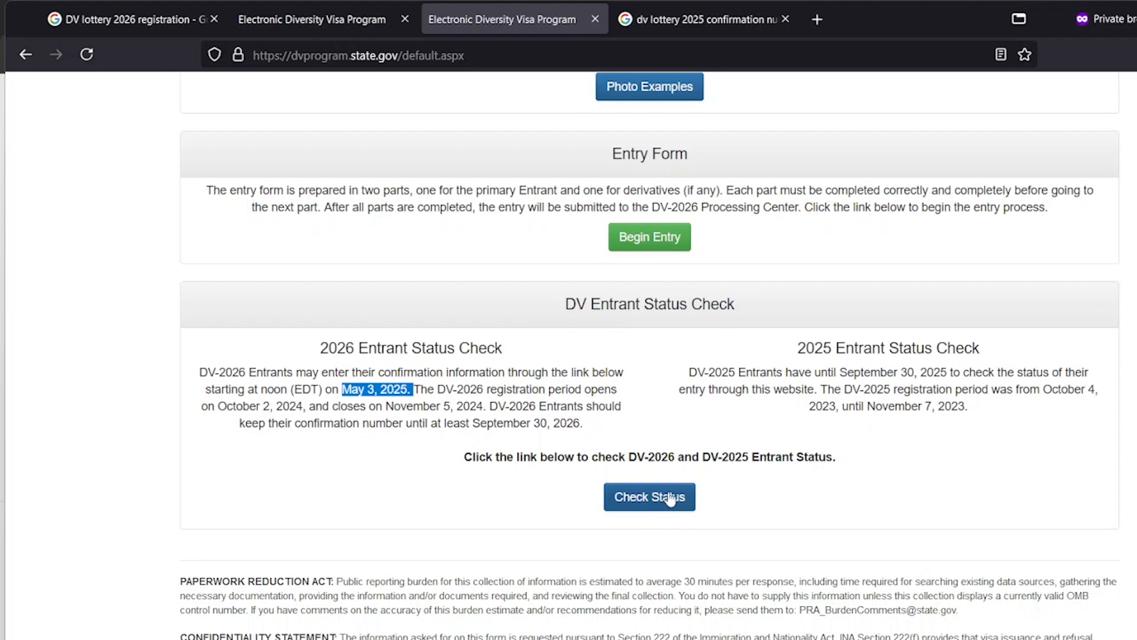
left_click(685, 16)
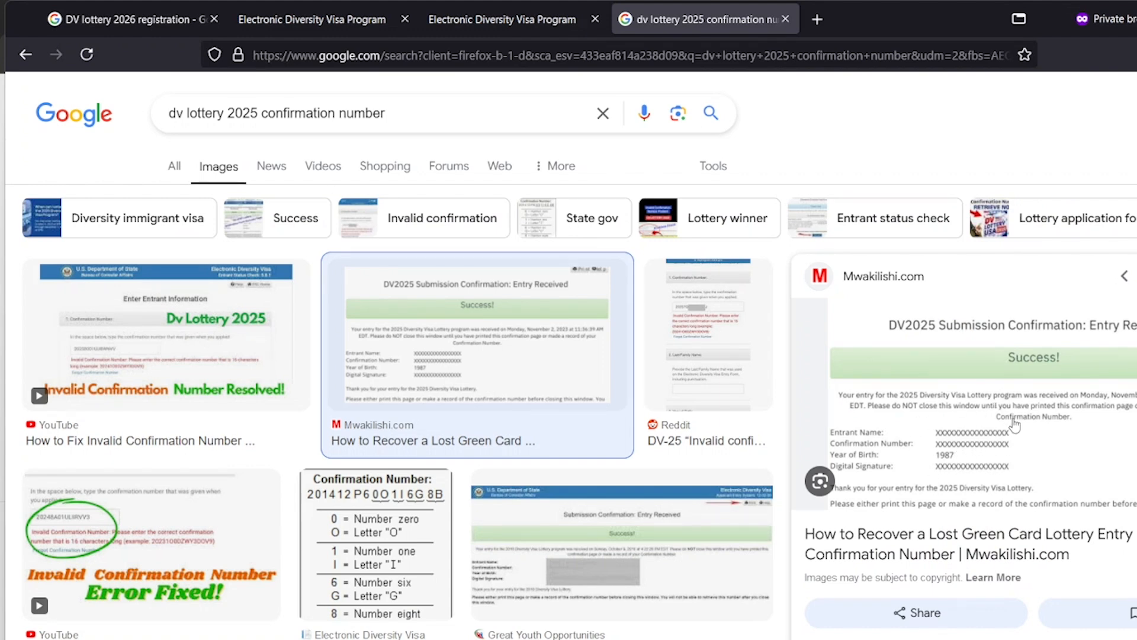
Close the Google image search and the duplicate DV Program page, leaving the Entrant Status Check showing
left_click(511, 20)
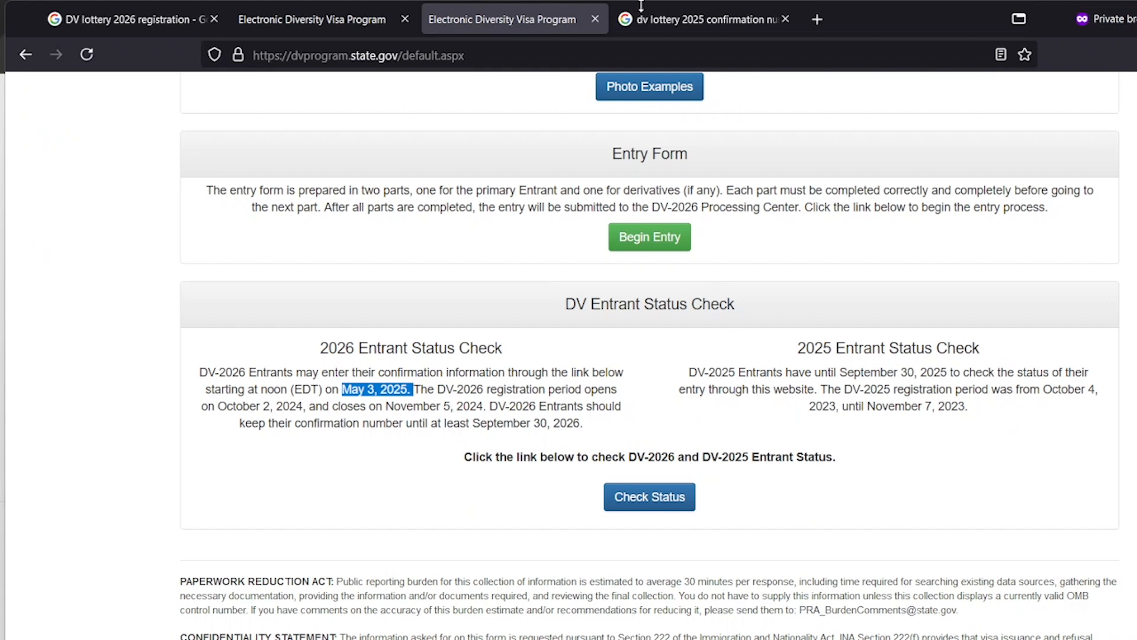
left_click(654, 21)
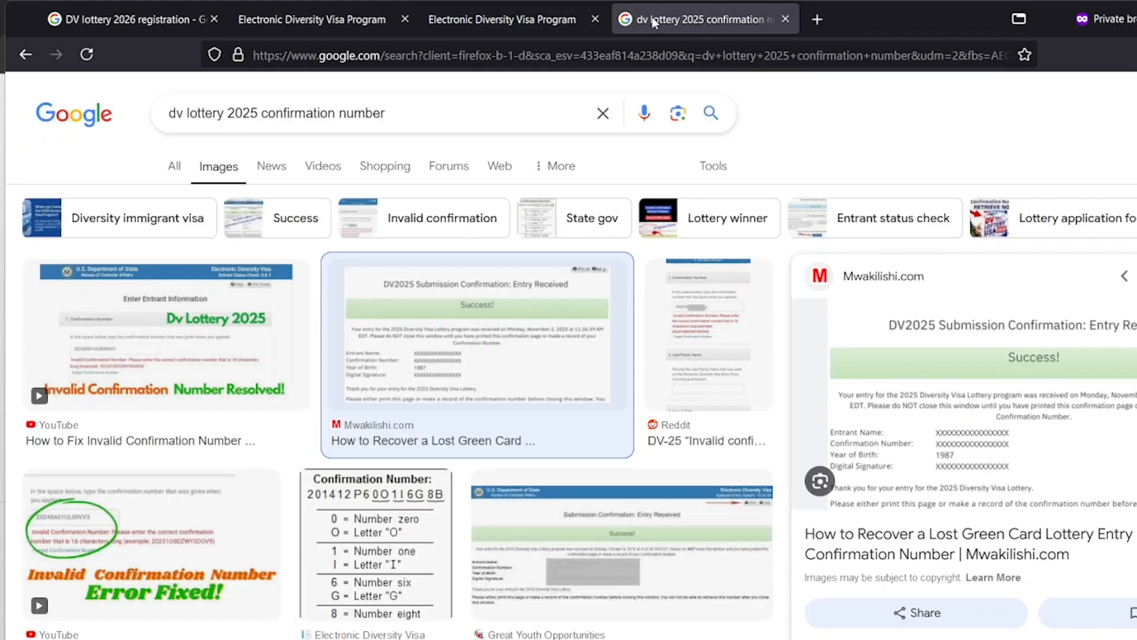
left_click(785, 19)
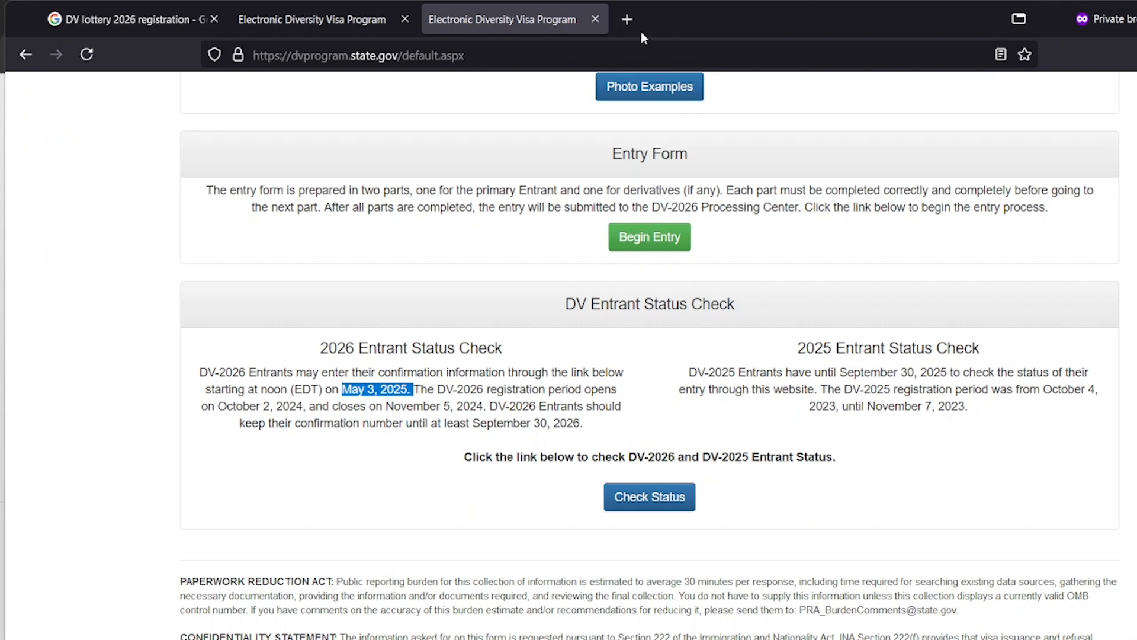
left_click(595, 19)
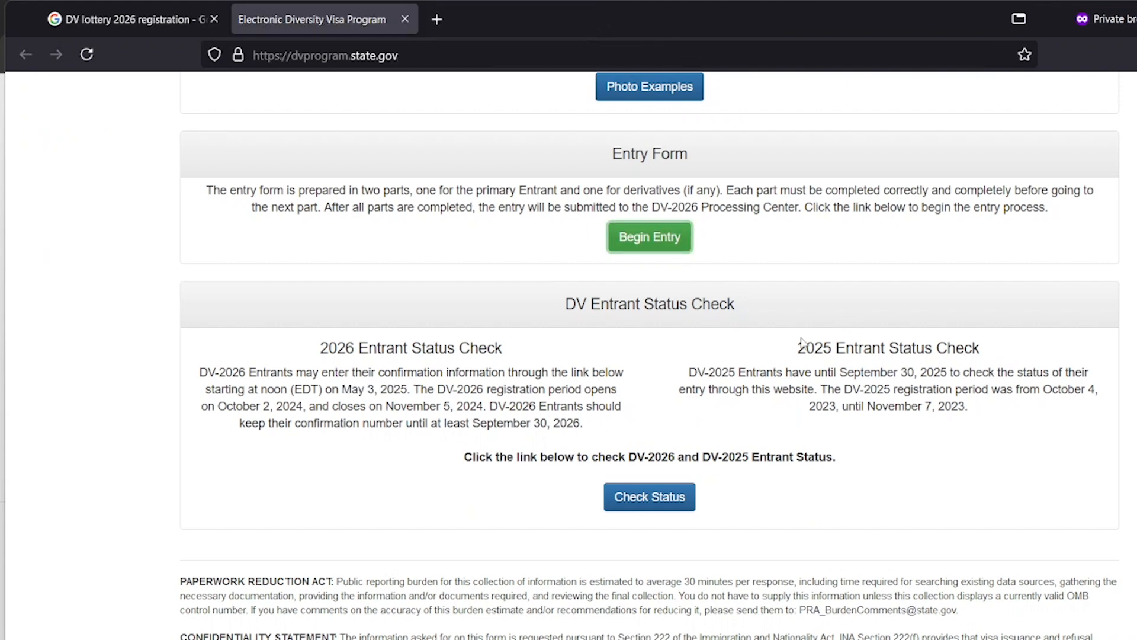
scroll(800, 350, "down", 2)
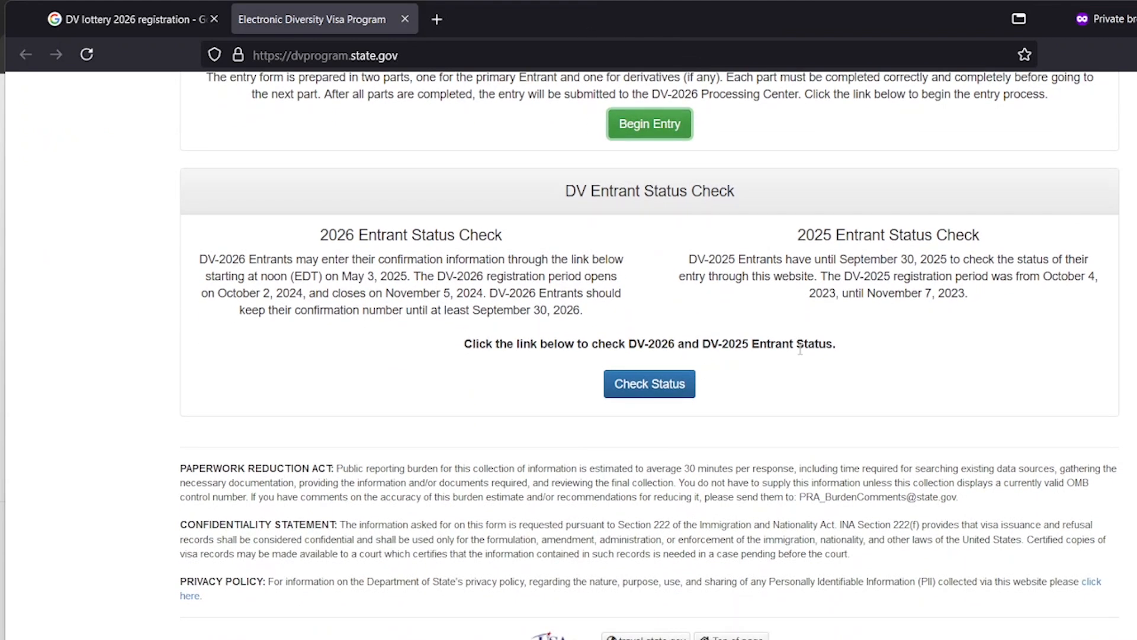